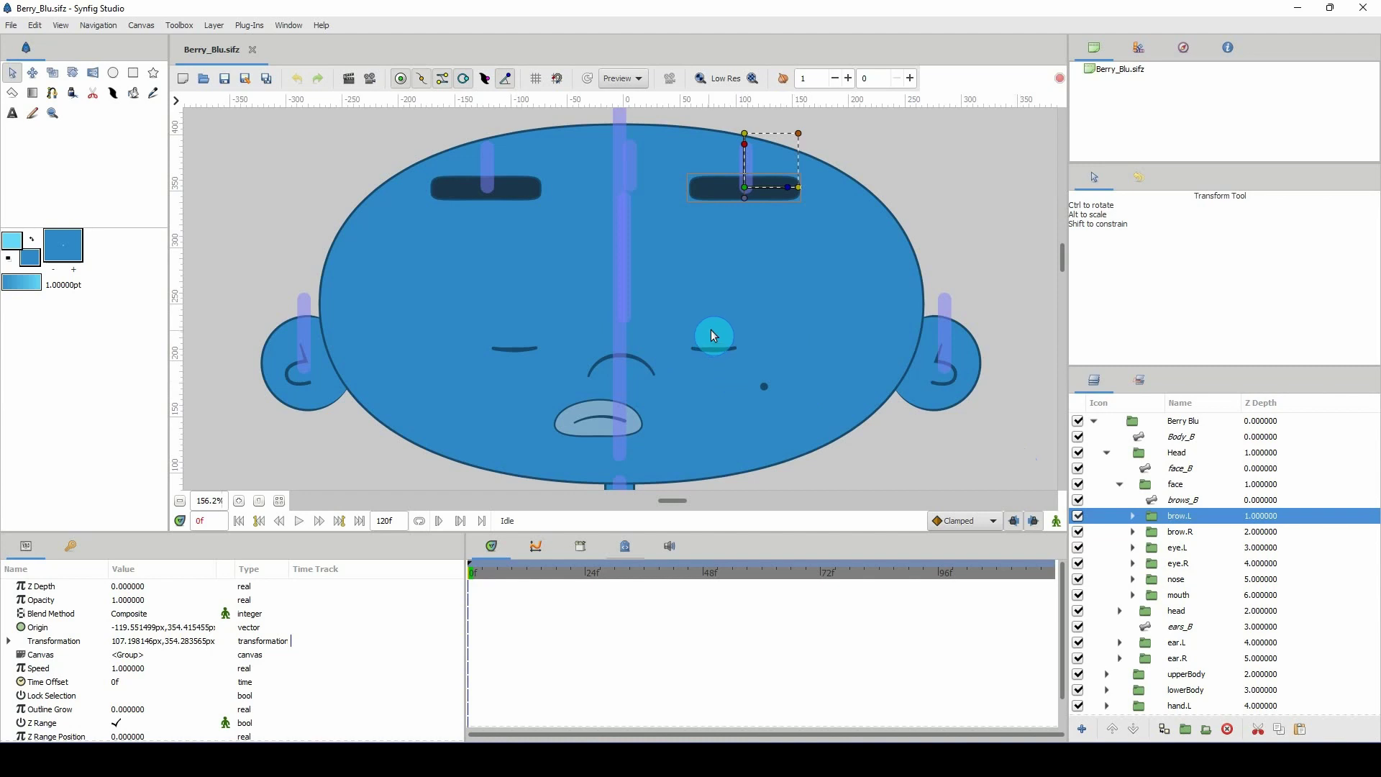
# Rename the second and third shape groups inside the eye.R group as eye_R_Shapes_2 and eye_R_Shapes_3
pyautogui.click(1147, 563)
pyautogui.click(1141, 549)
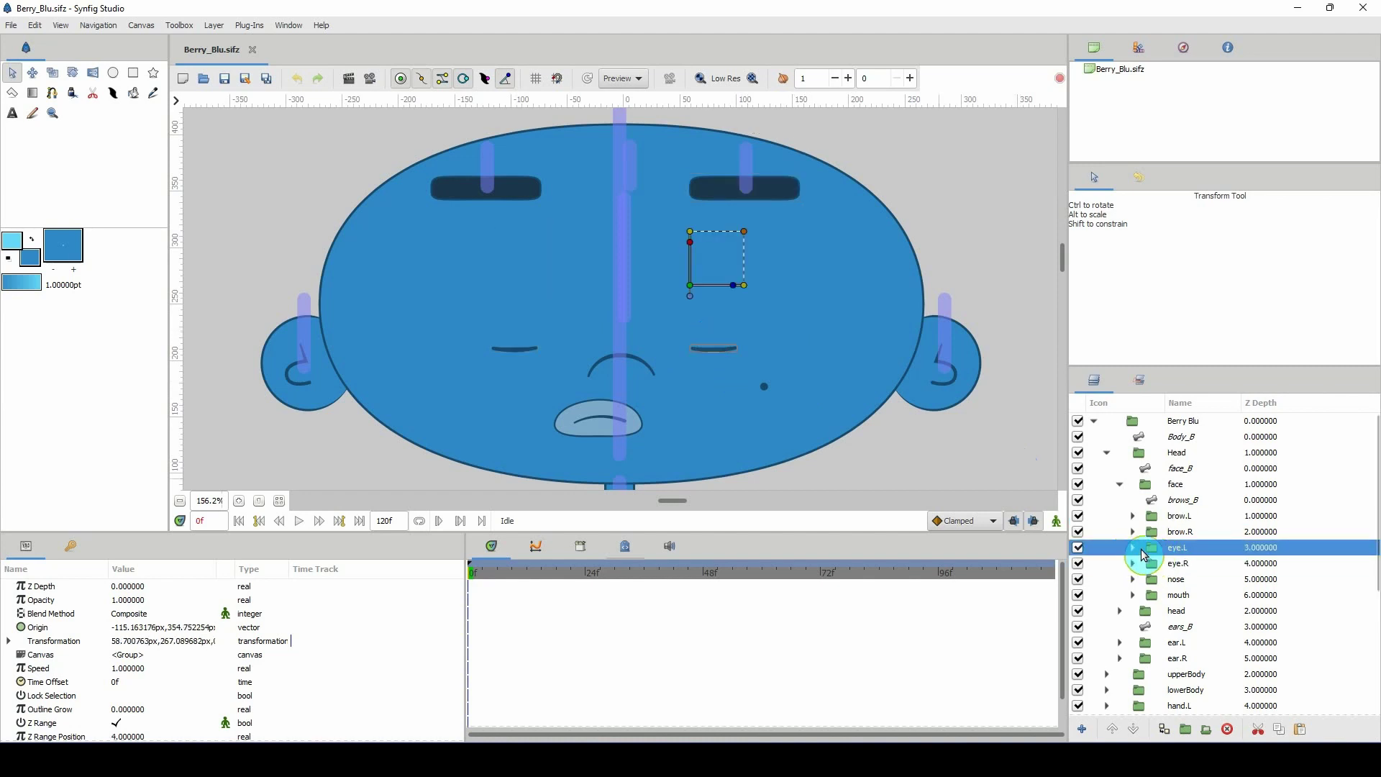
pyautogui.click(1132, 548)
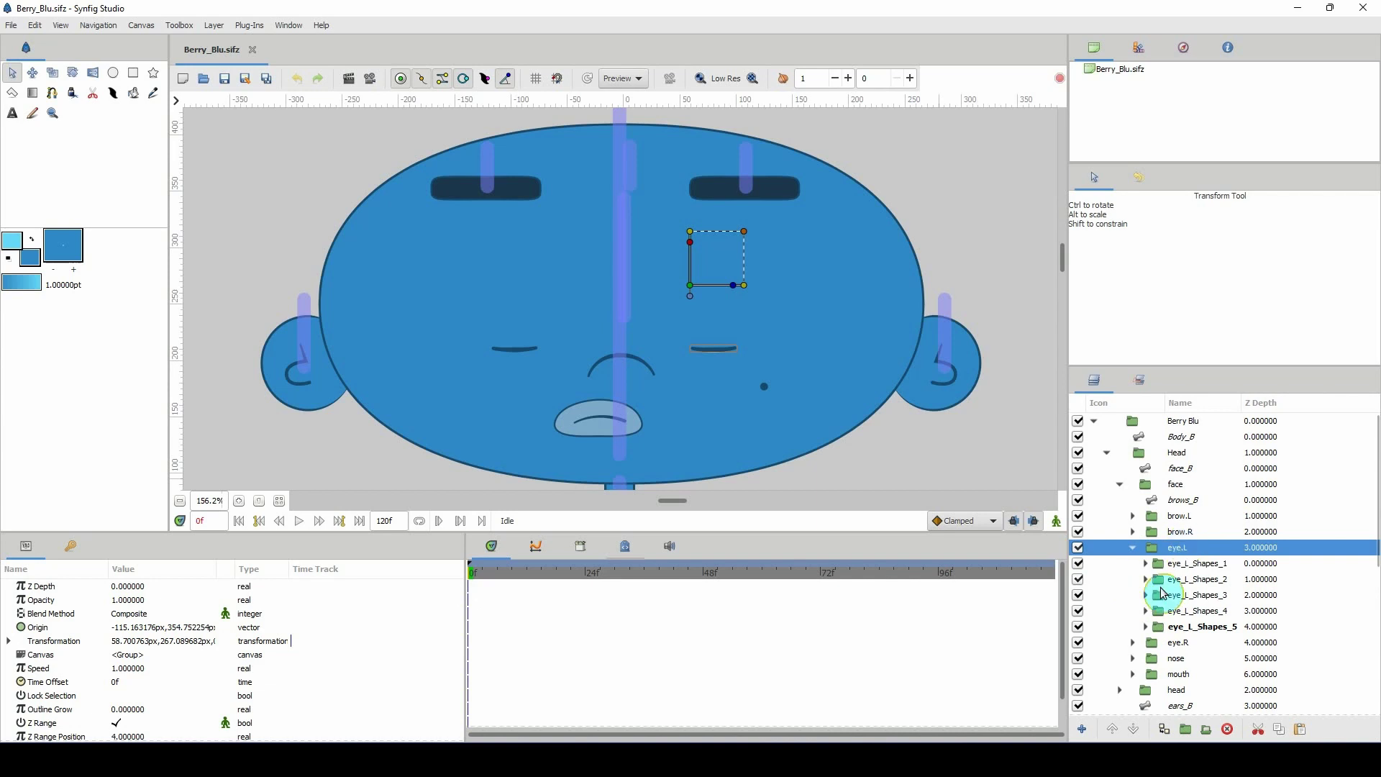
pyautogui.click(1132, 547)
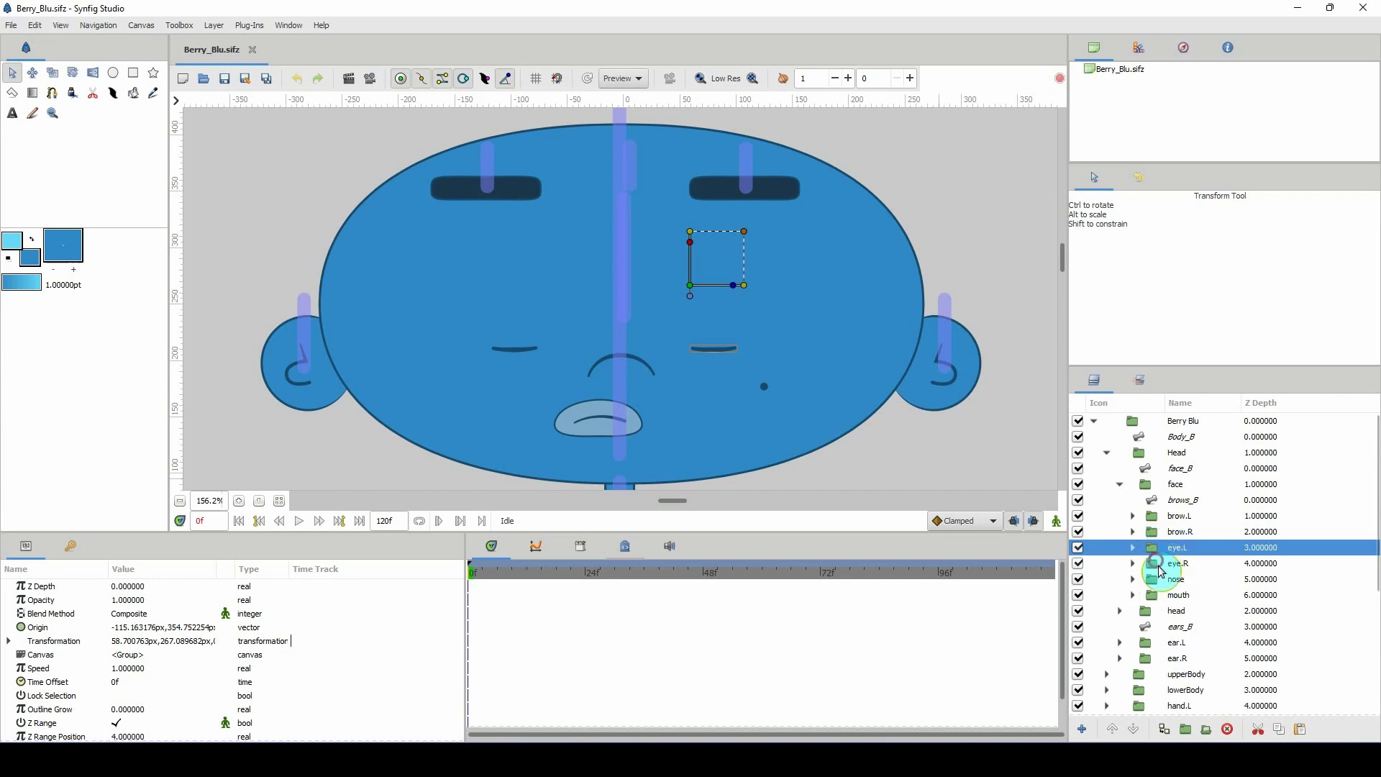
pyautogui.click(1144, 565)
pyautogui.click(1134, 563)
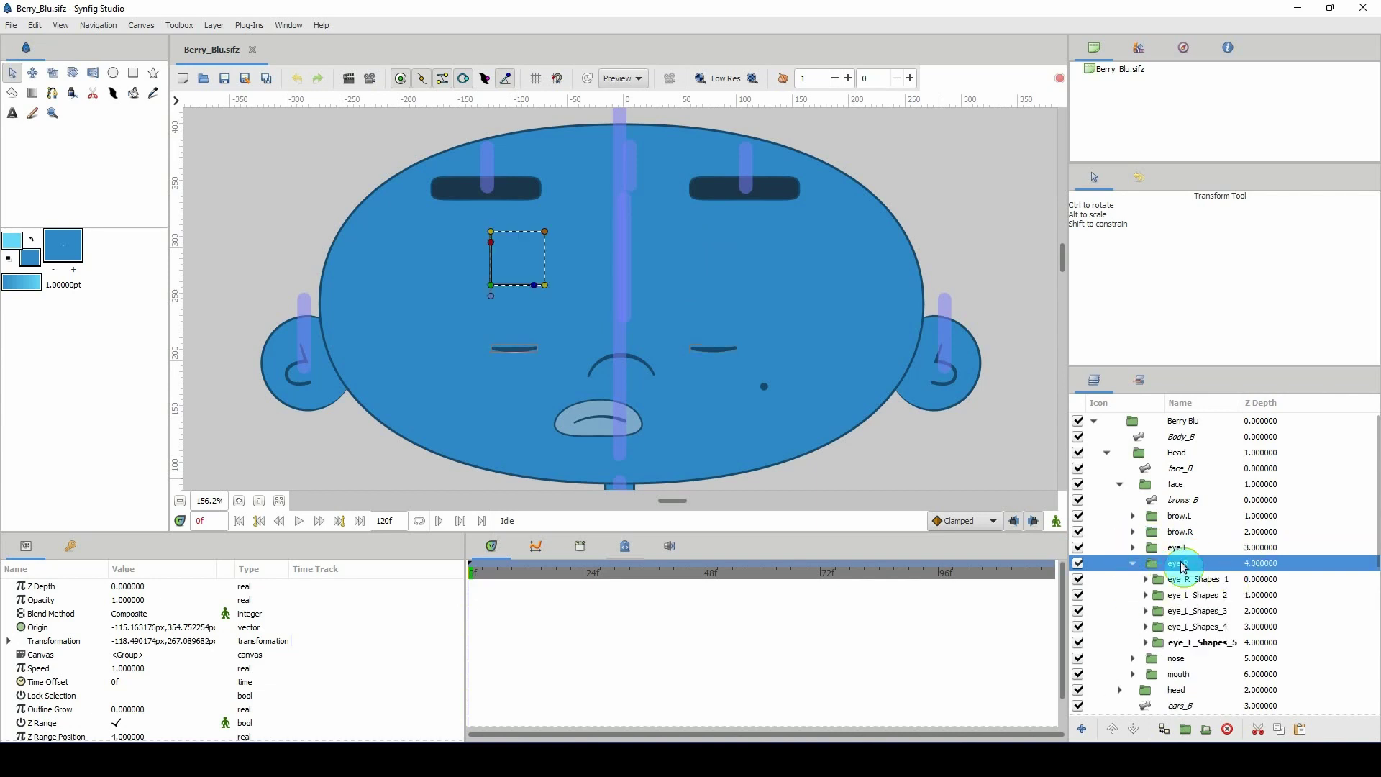
pyautogui.doubleClick(1192, 597)
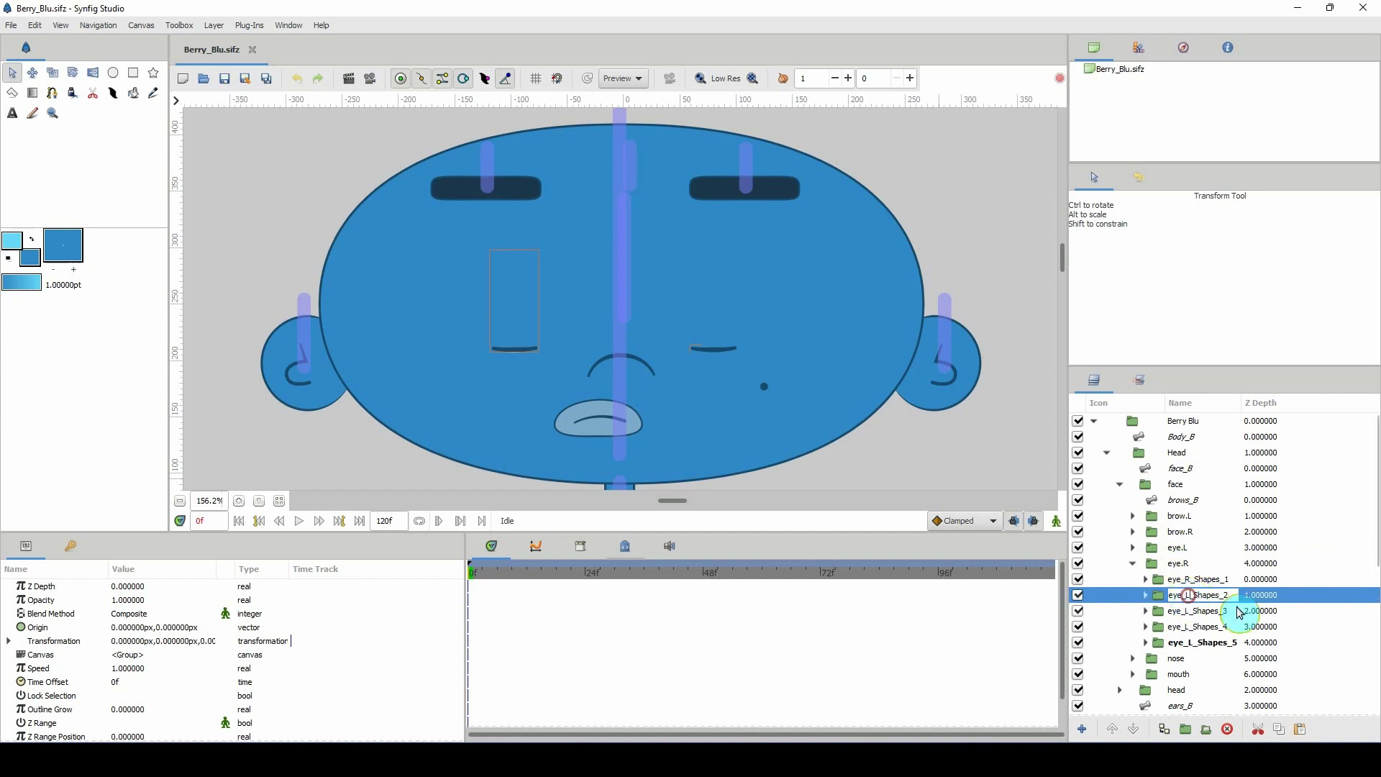
pyautogui.press('Return')
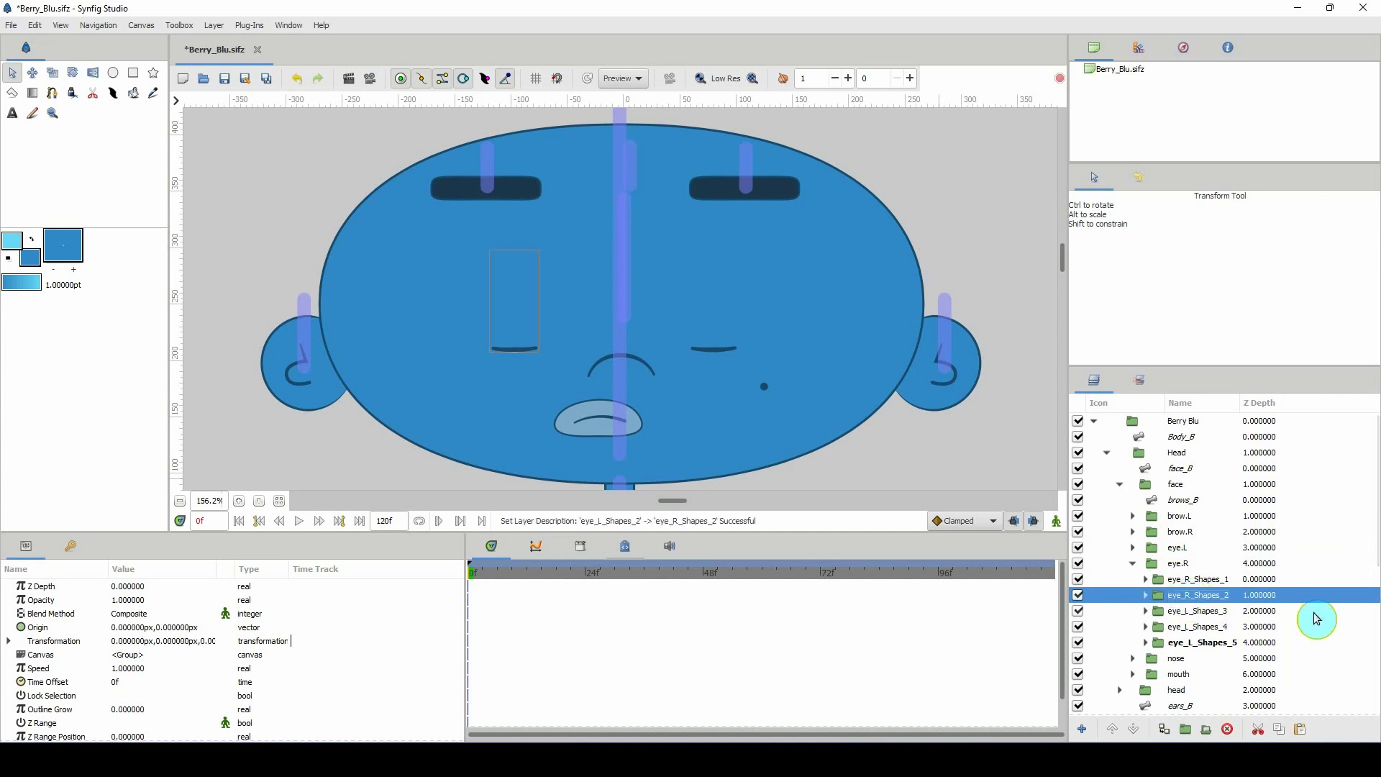
pyautogui.doubleClick(1182, 612)
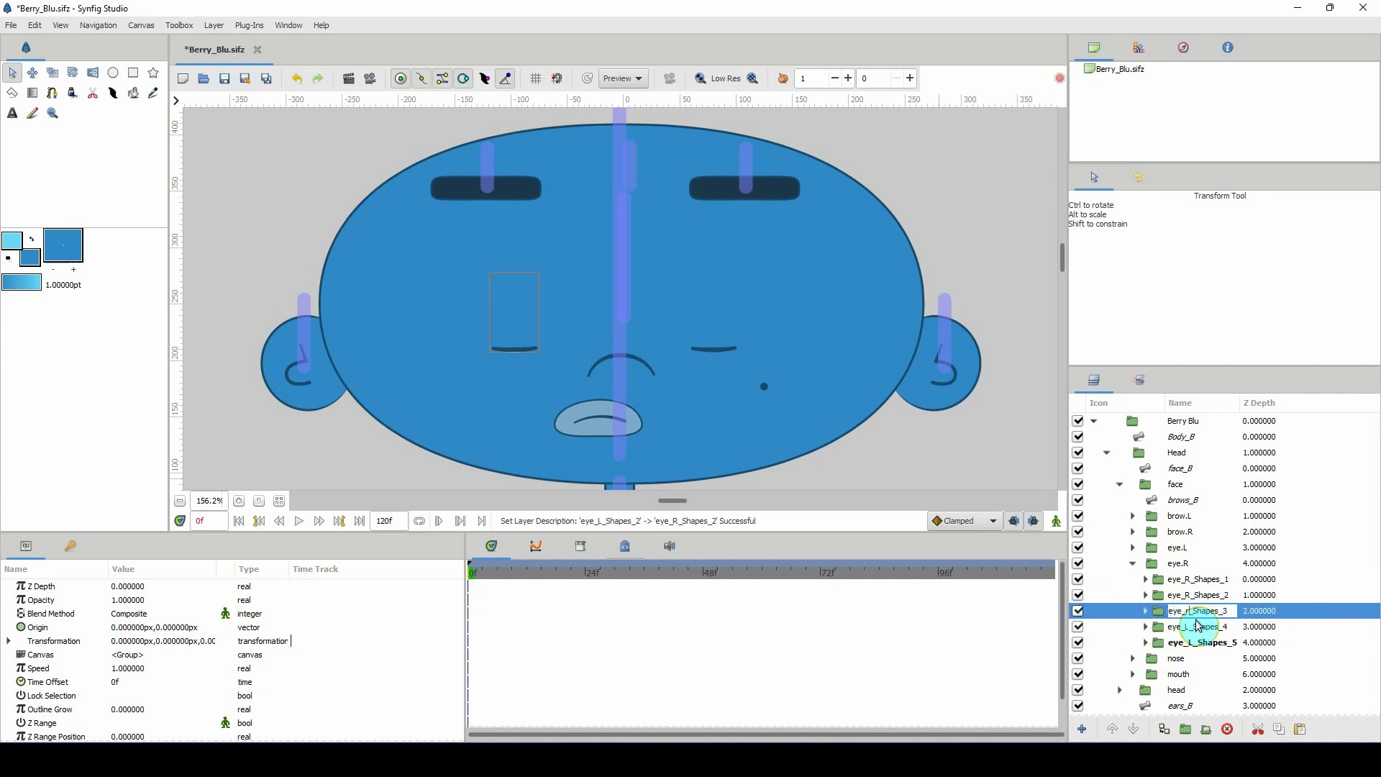
pyautogui.write('R')
pyautogui.press('Return')
# Rename the fourth and fifth shape groups inside eye.R as eye_R_Shapes_4 and eye_R_Shapes_5
pyautogui.doubleClick(1196, 627)
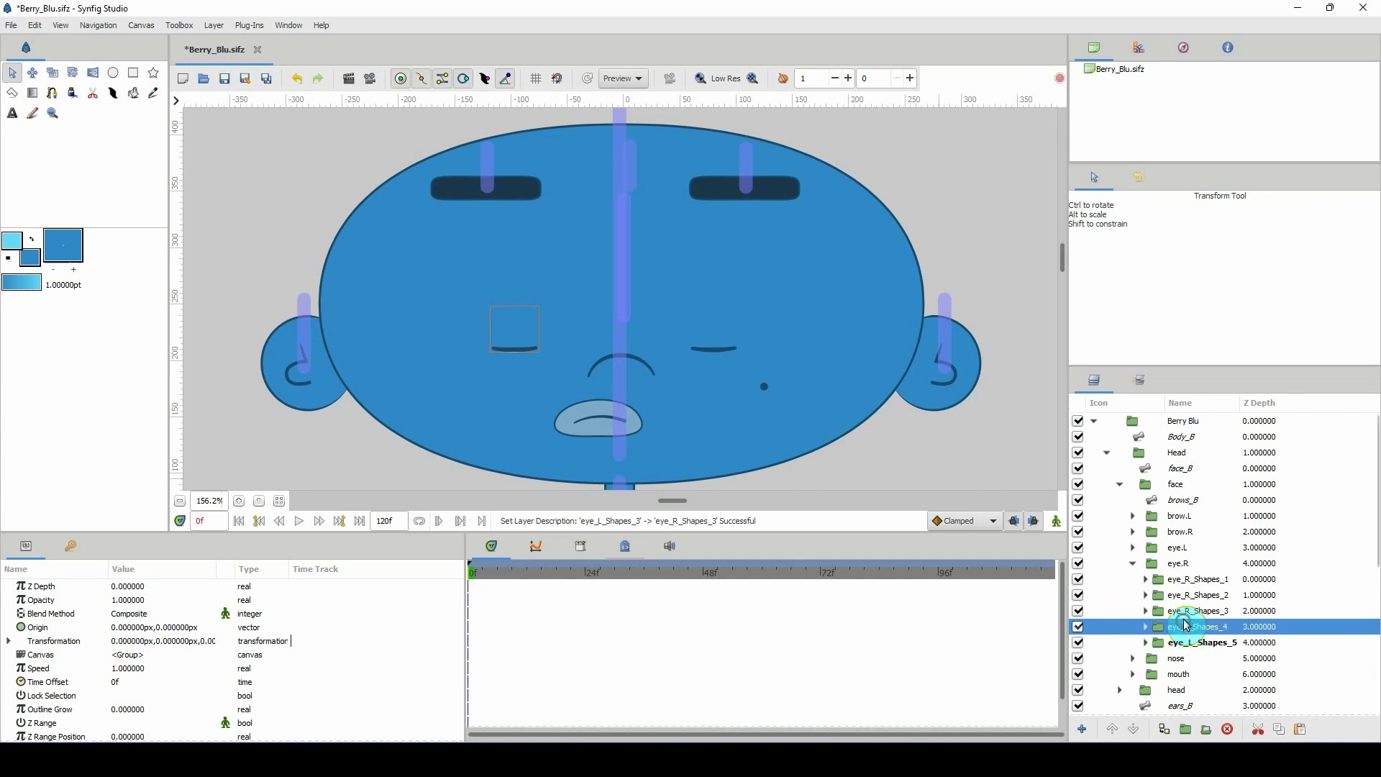
pyautogui.write('R')
pyautogui.press('Return')
pyautogui.doubleClick(1185, 643)
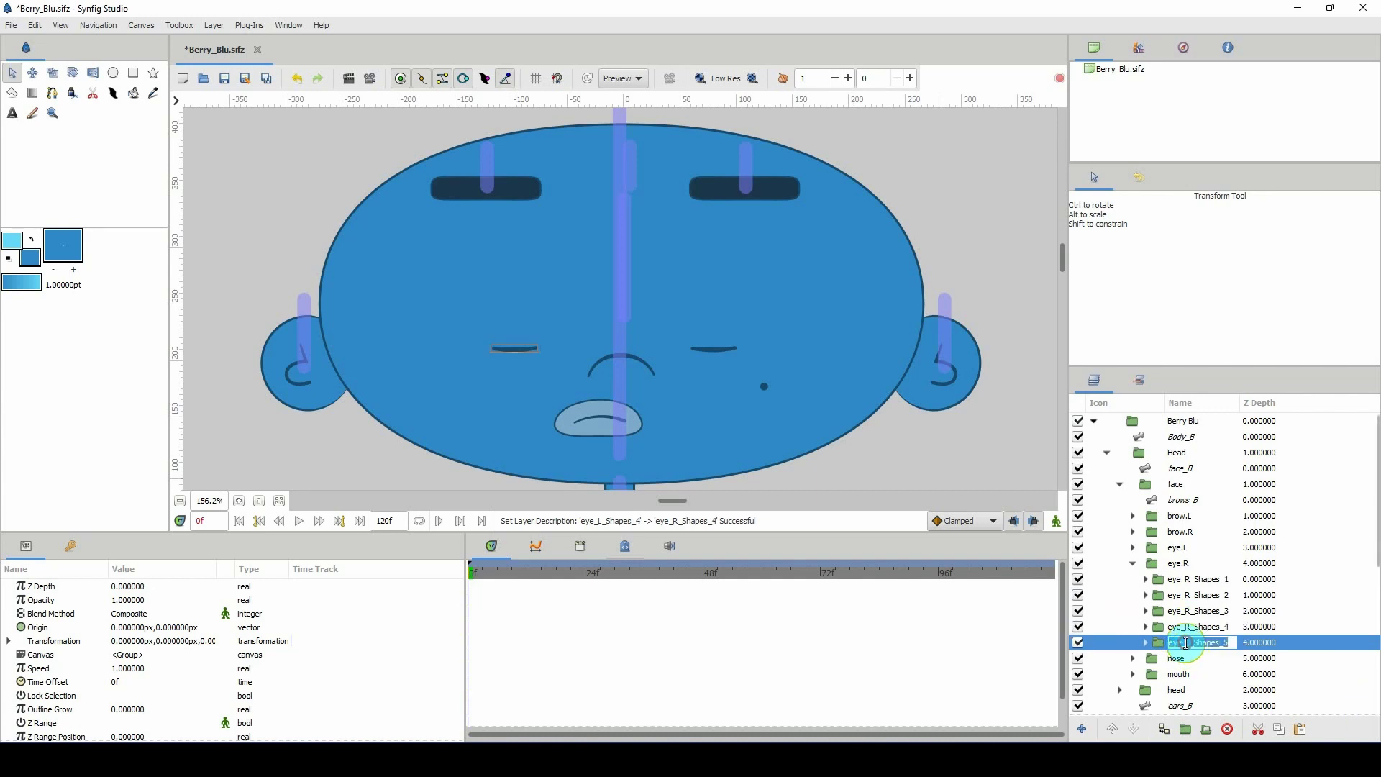
pyautogui.write('R')
pyautogui.press('Return')
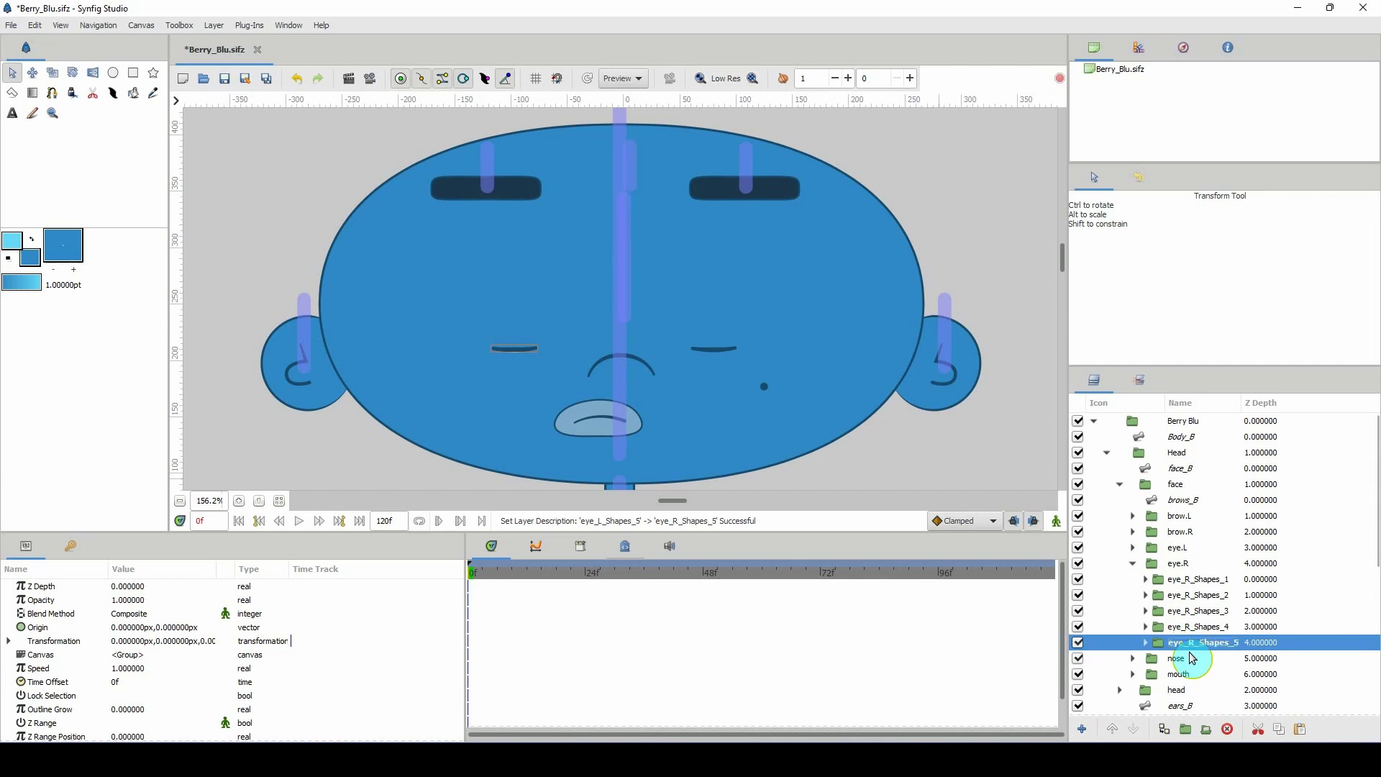
# Collapse the eye.L and eye.R groups in the layer tree and save the file
pyautogui.click(1133, 549)
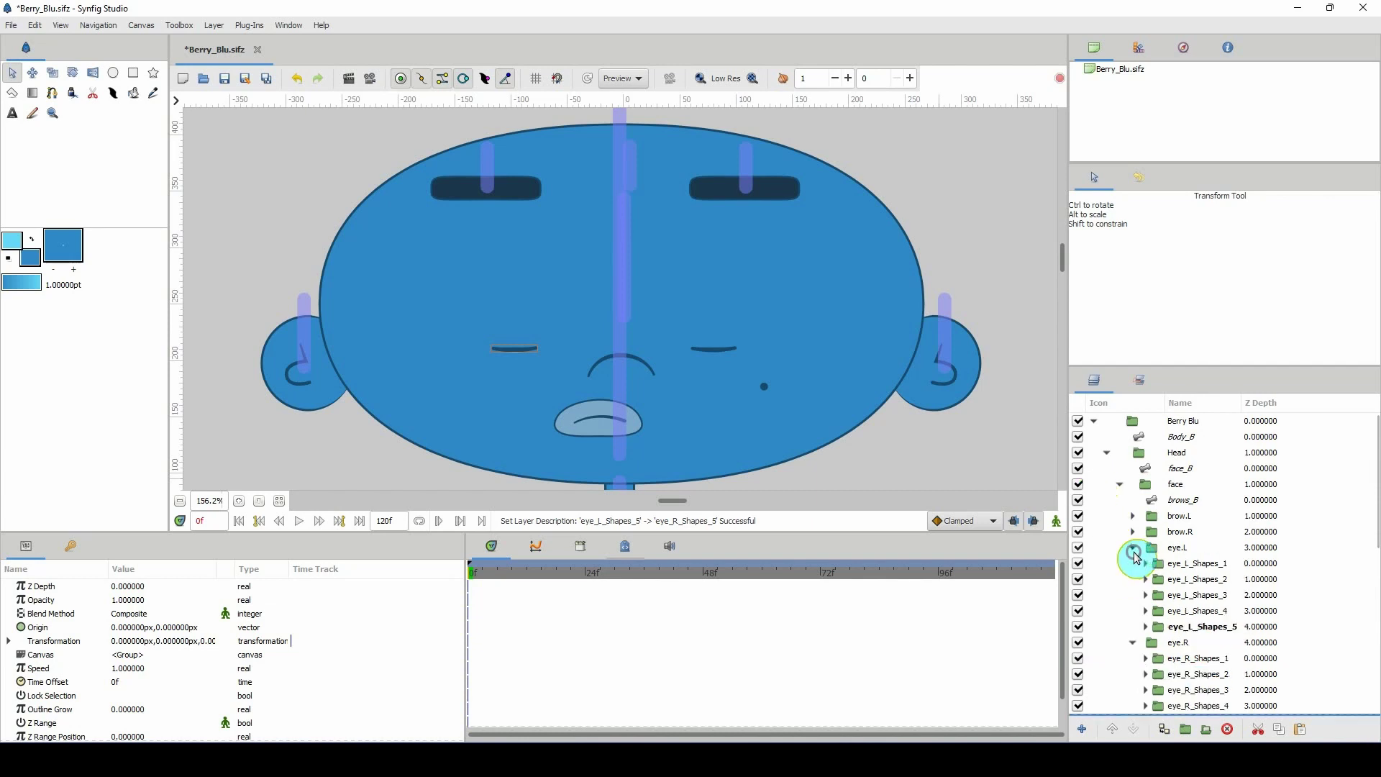
pyautogui.click(1134, 549)
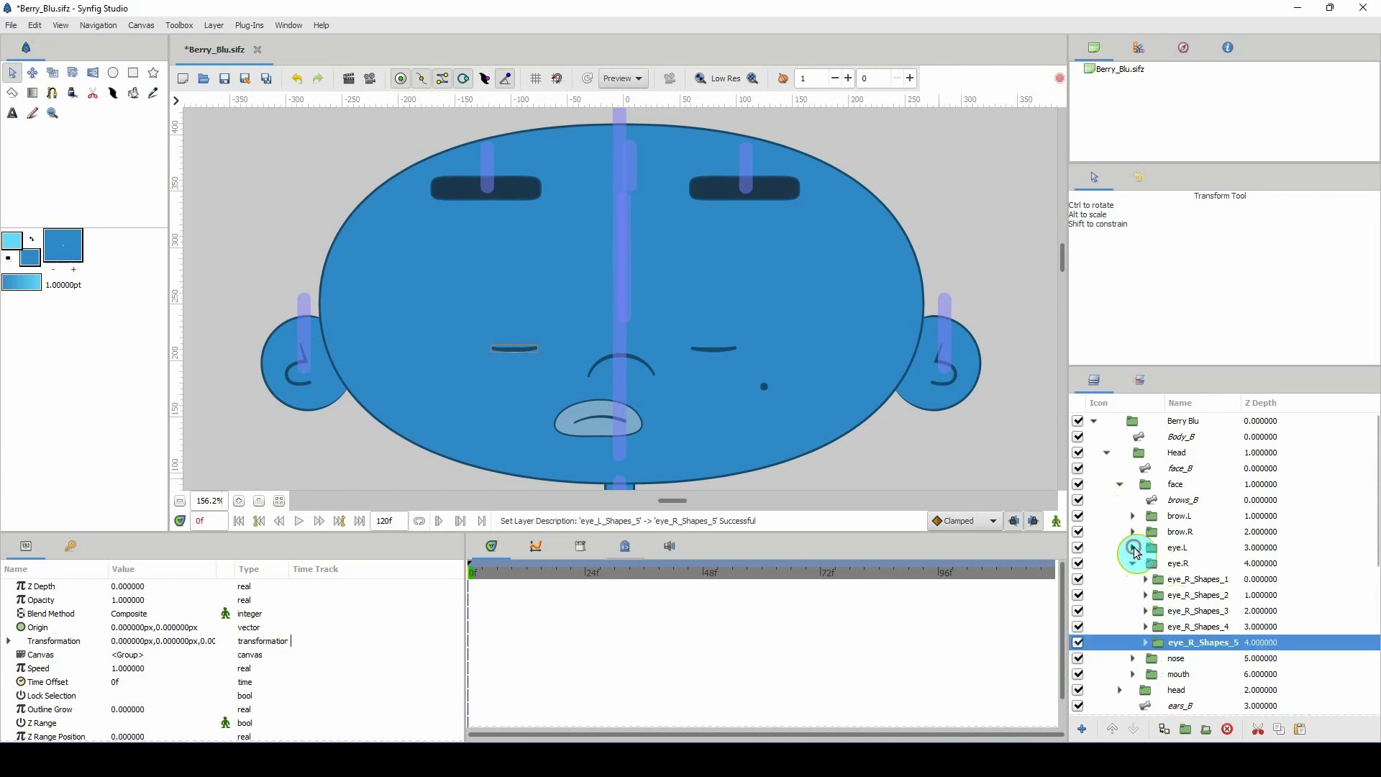
pyautogui.click(1133, 563)
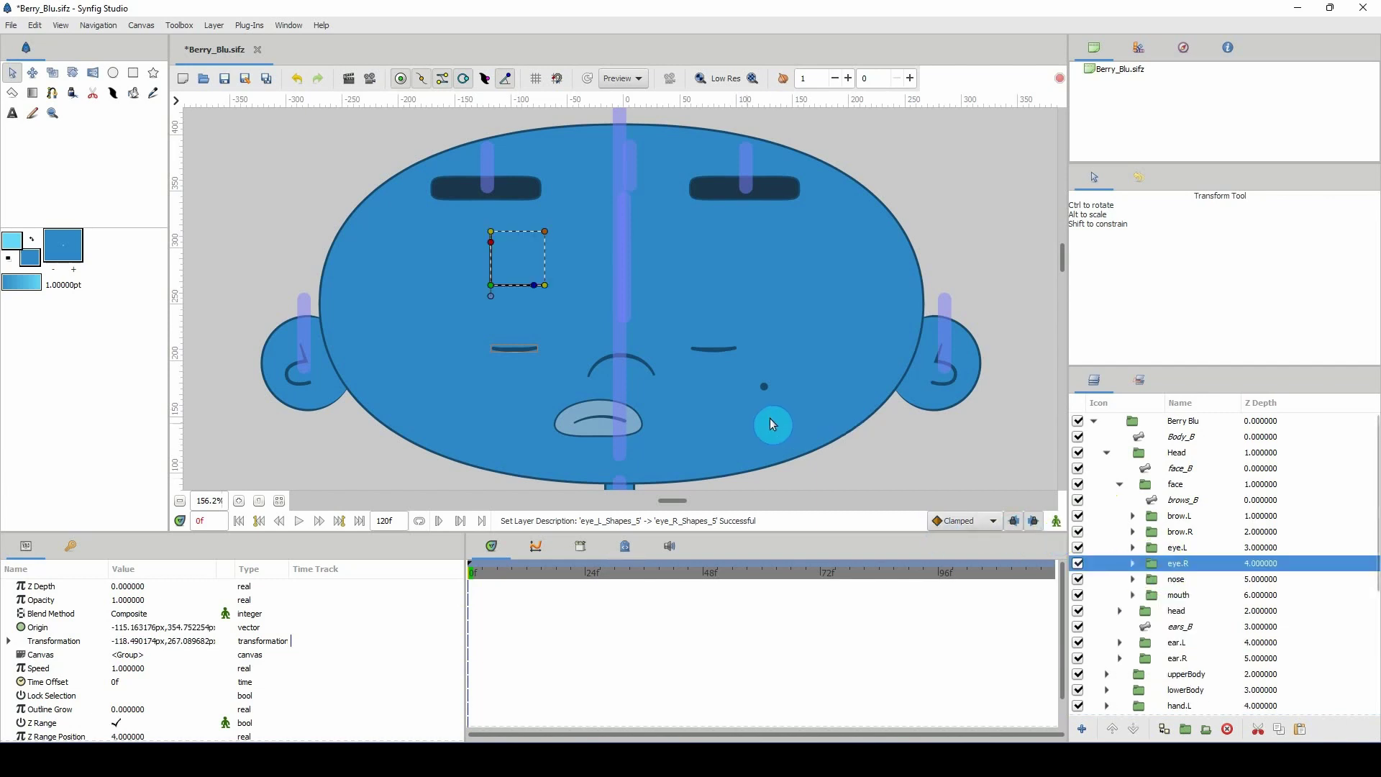
pyautogui.hotkey('ctrl', 's')
# Examine the whole character from head to feet, then return to a close view of the face
pyautogui.hscroll(-2, 606, 368)
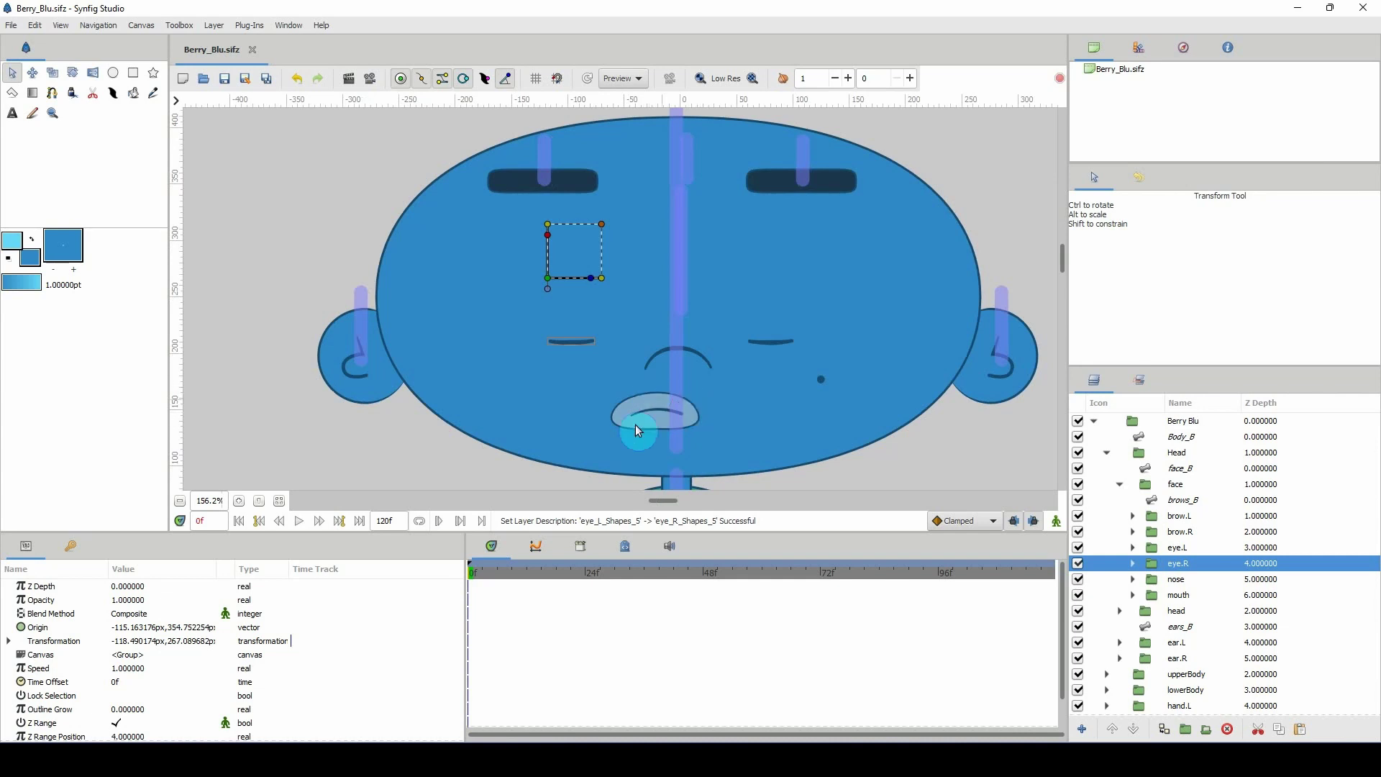
pyautogui.click(180, 500)
pyautogui.click(180, 500)
pyautogui.click(180, 501)
pyautogui.click(180, 501)
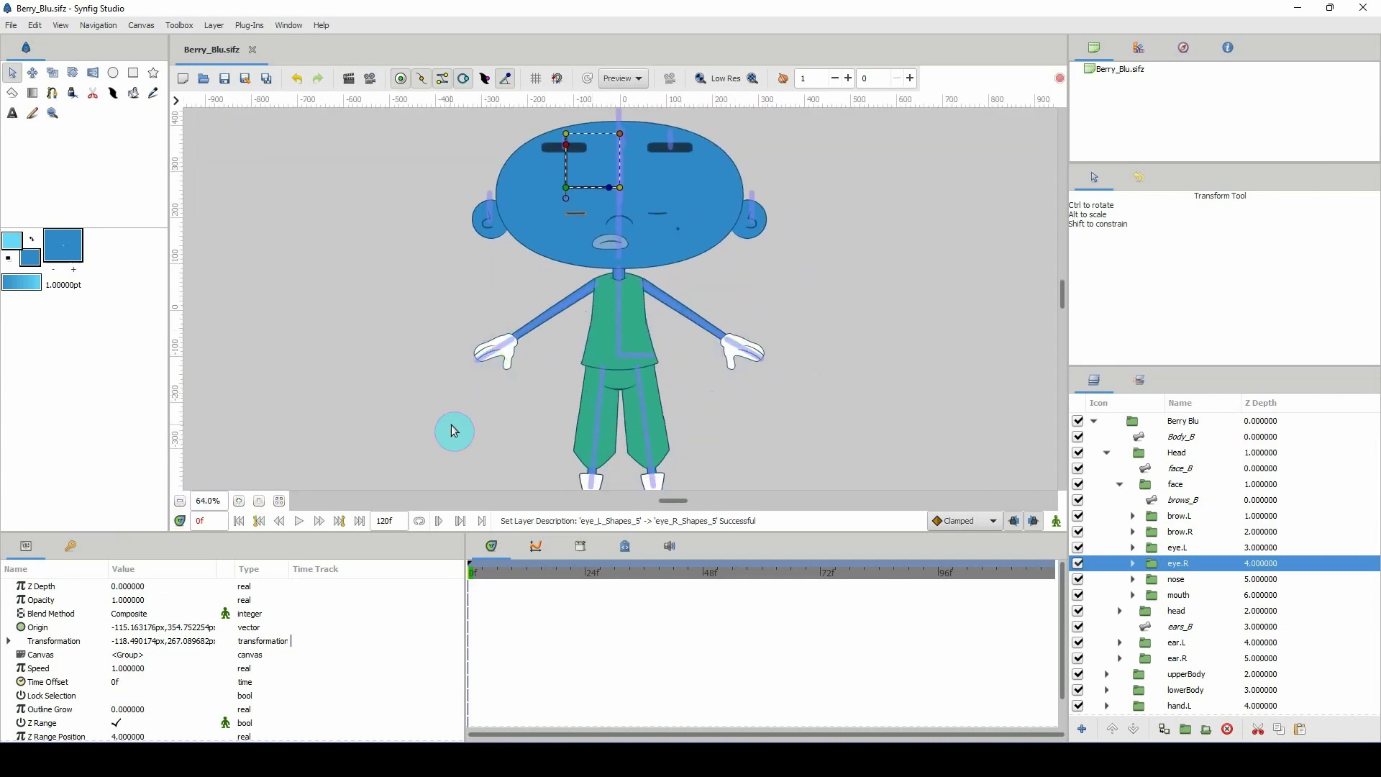
pyautogui.scroll(-2, 419, 418)
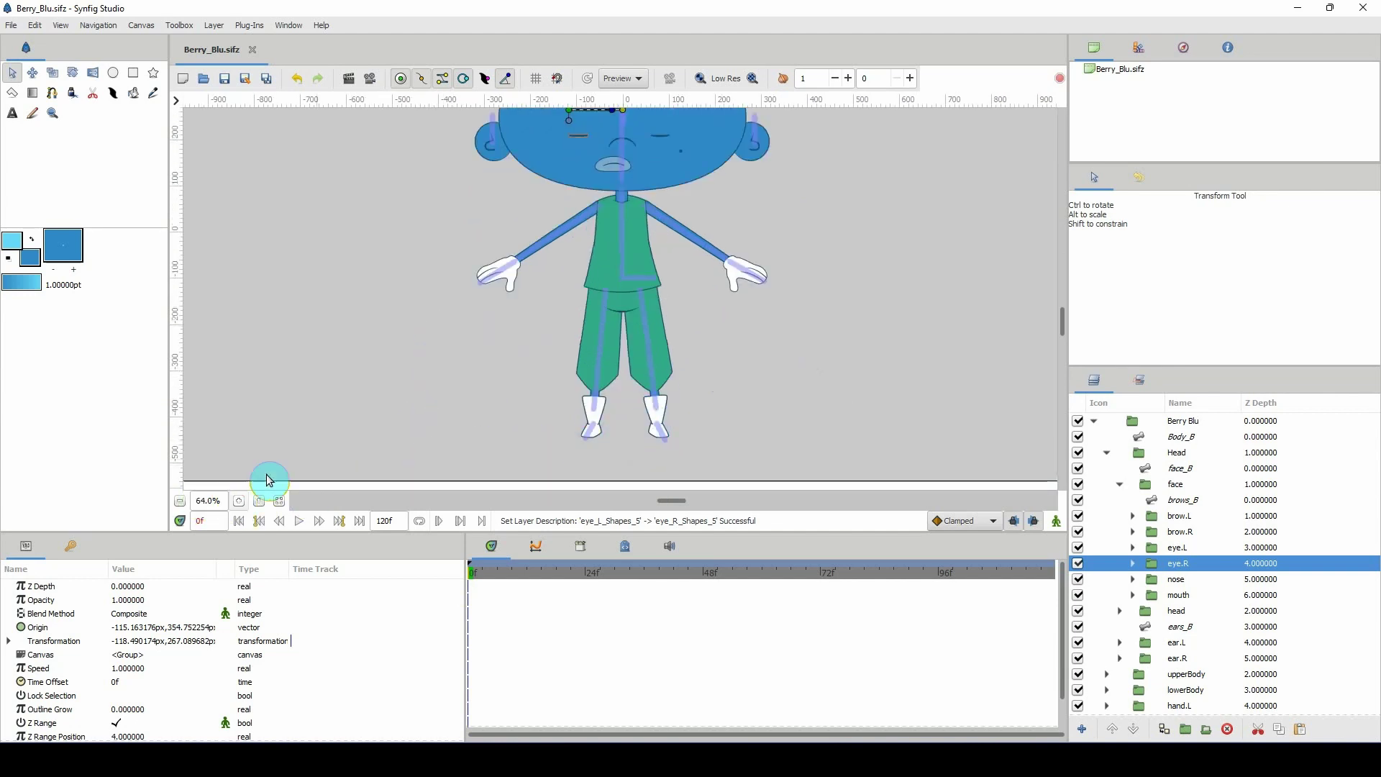
pyautogui.scroll(2, 594, 313)
pyautogui.scroll(3, 216, 497)
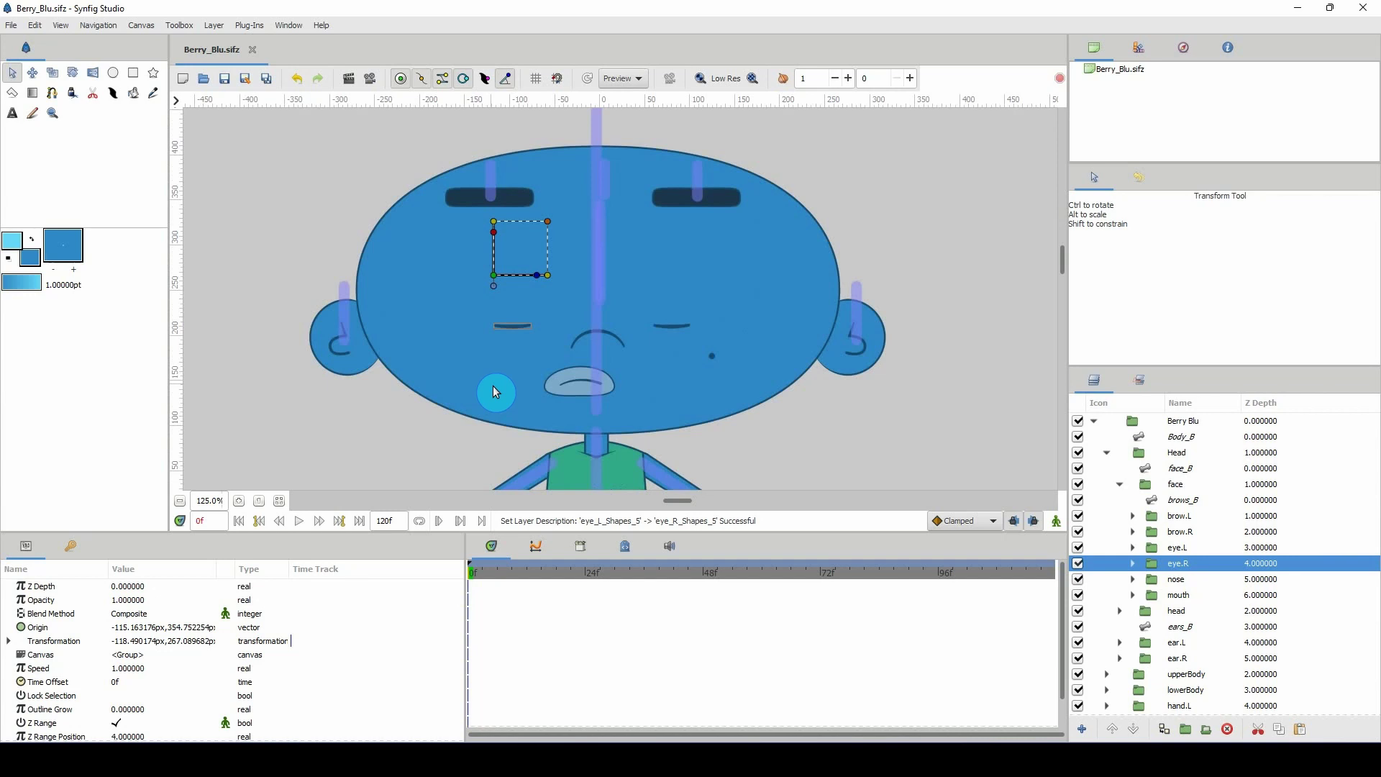
pyautogui.click(239, 501)
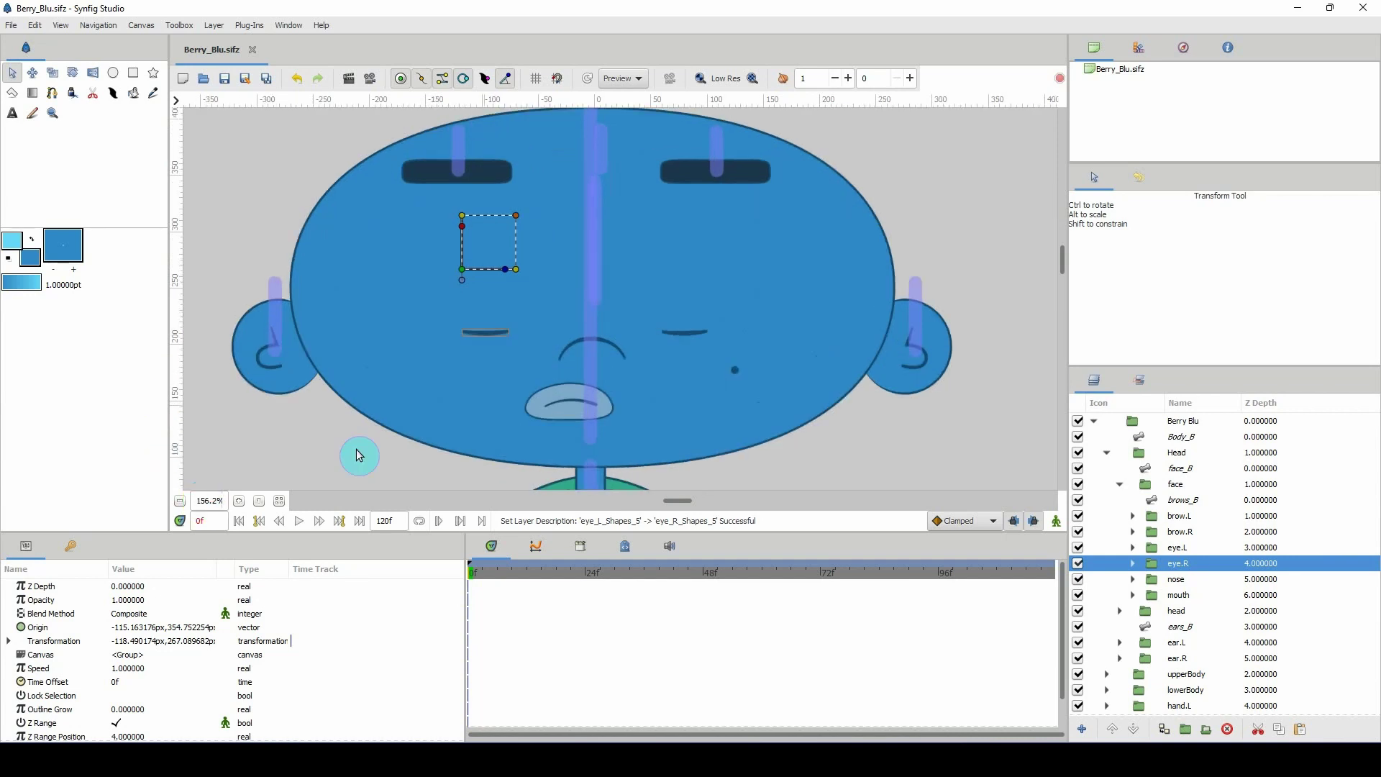
pyautogui.scroll(-1, 500, 378)
pyautogui.moveTo(498, 367); pyautogui.dragTo(518, 377)
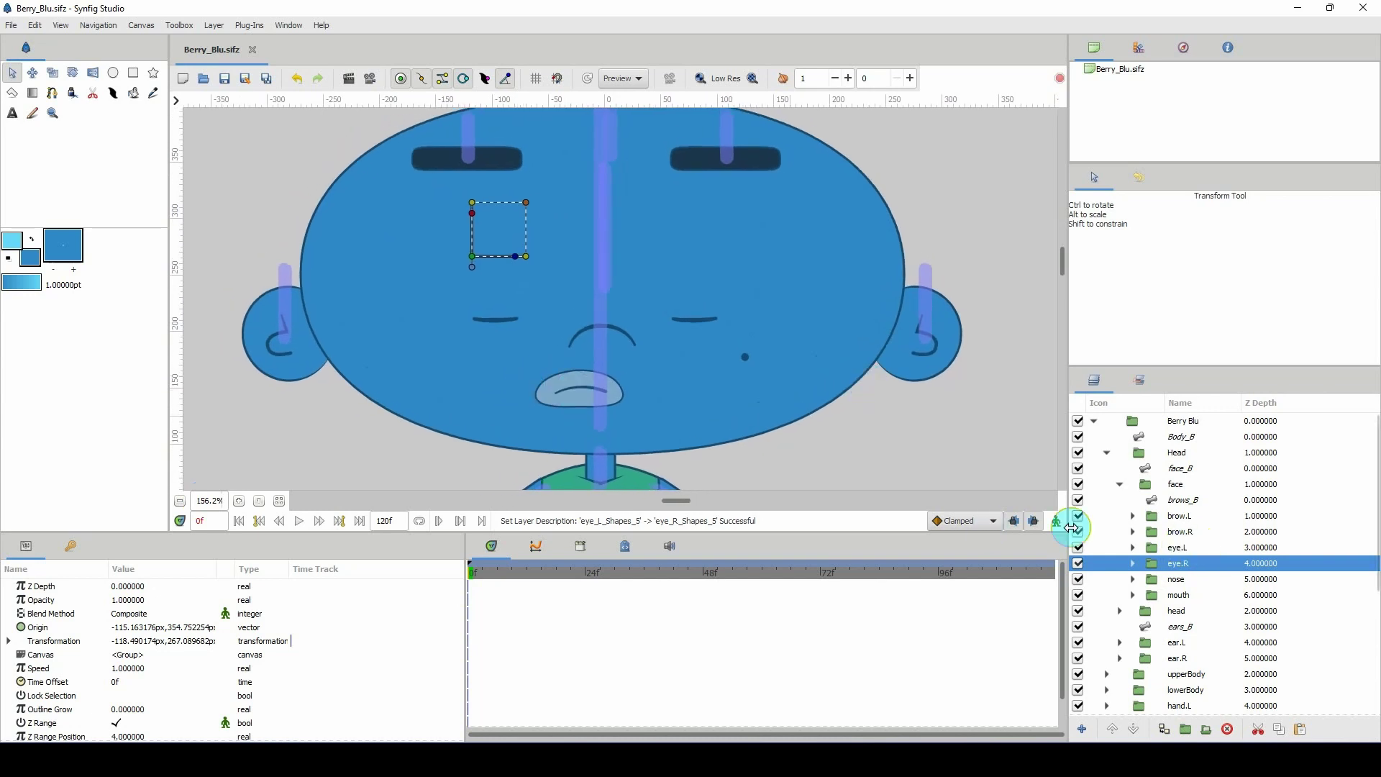
# Group the mouth's two outlines and region inside the mouth group and name the new group Mouth_Shapes_1
pyautogui.click(1142, 594)
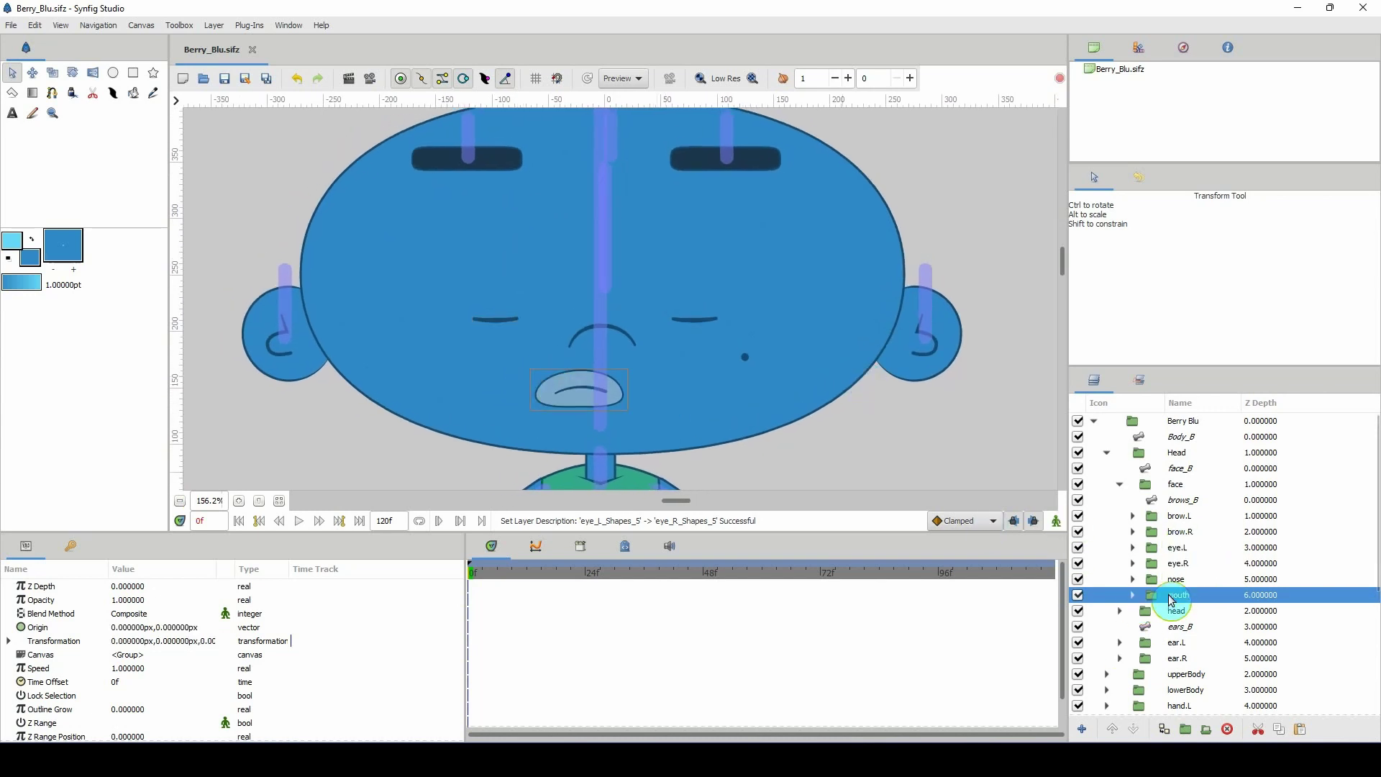
pyautogui.click(1133, 595)
pyautogui.click(1171, 612)
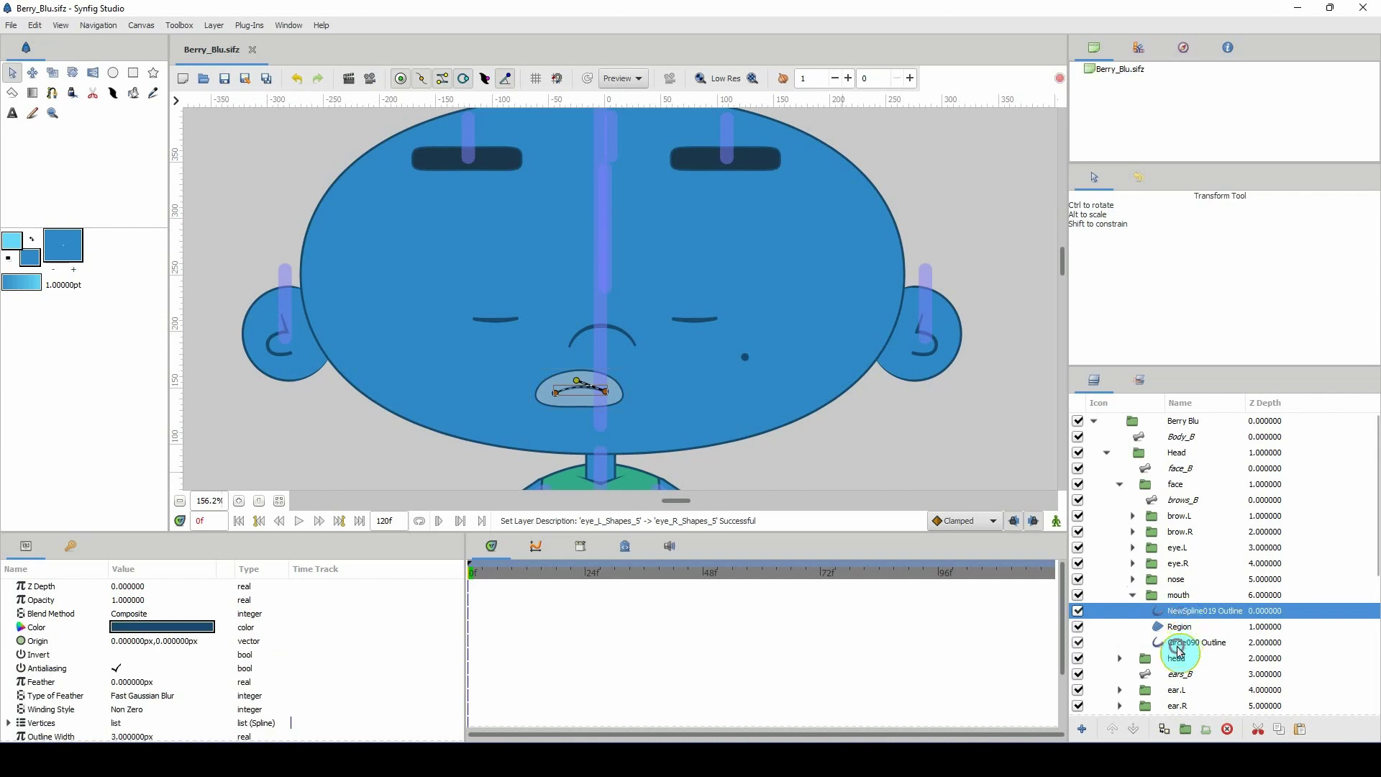
pyautogui.keyDown('shift'); pyautogui.click(1179, 643); pyautogui.keyUp('shift')
pyautogui.click(1185, 728)
pyautogui.doubleClick(1180, 610)
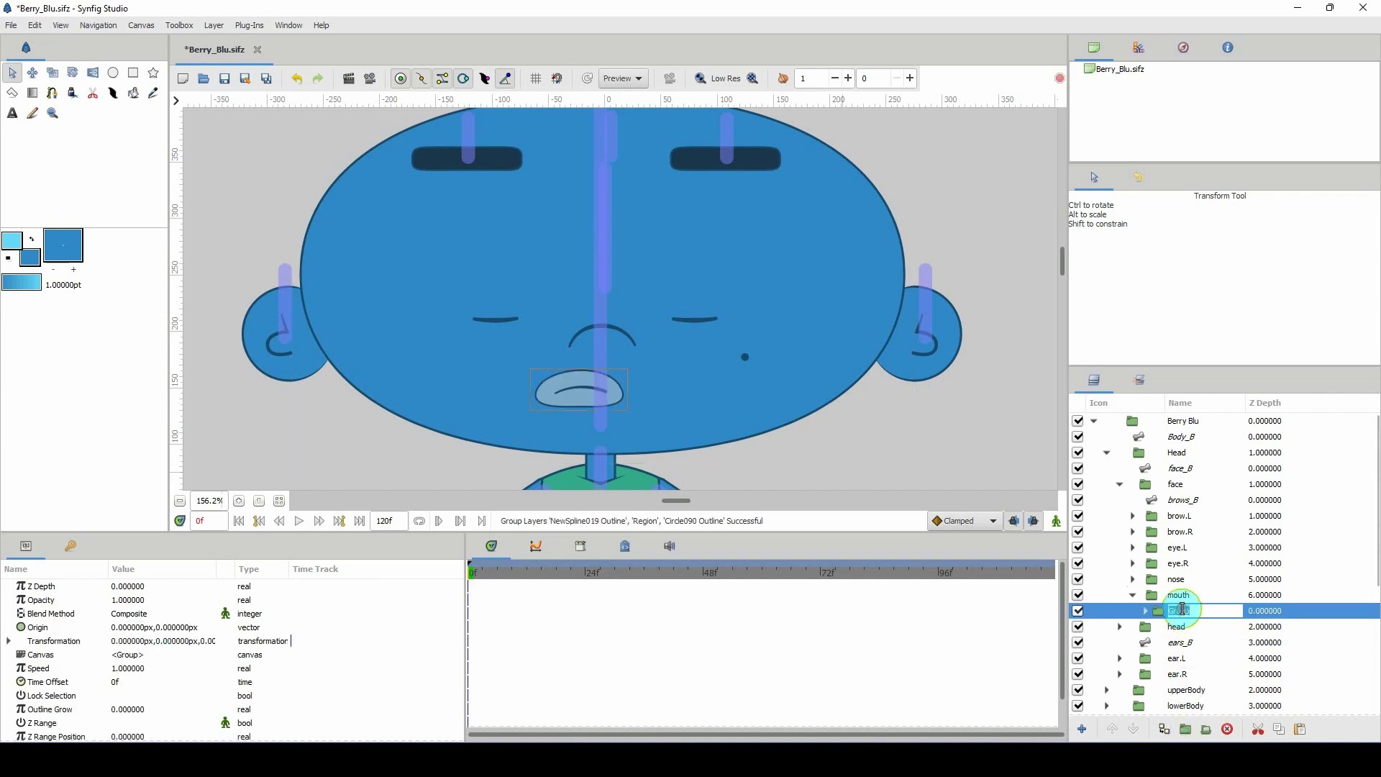
pyautogui.write('MO')
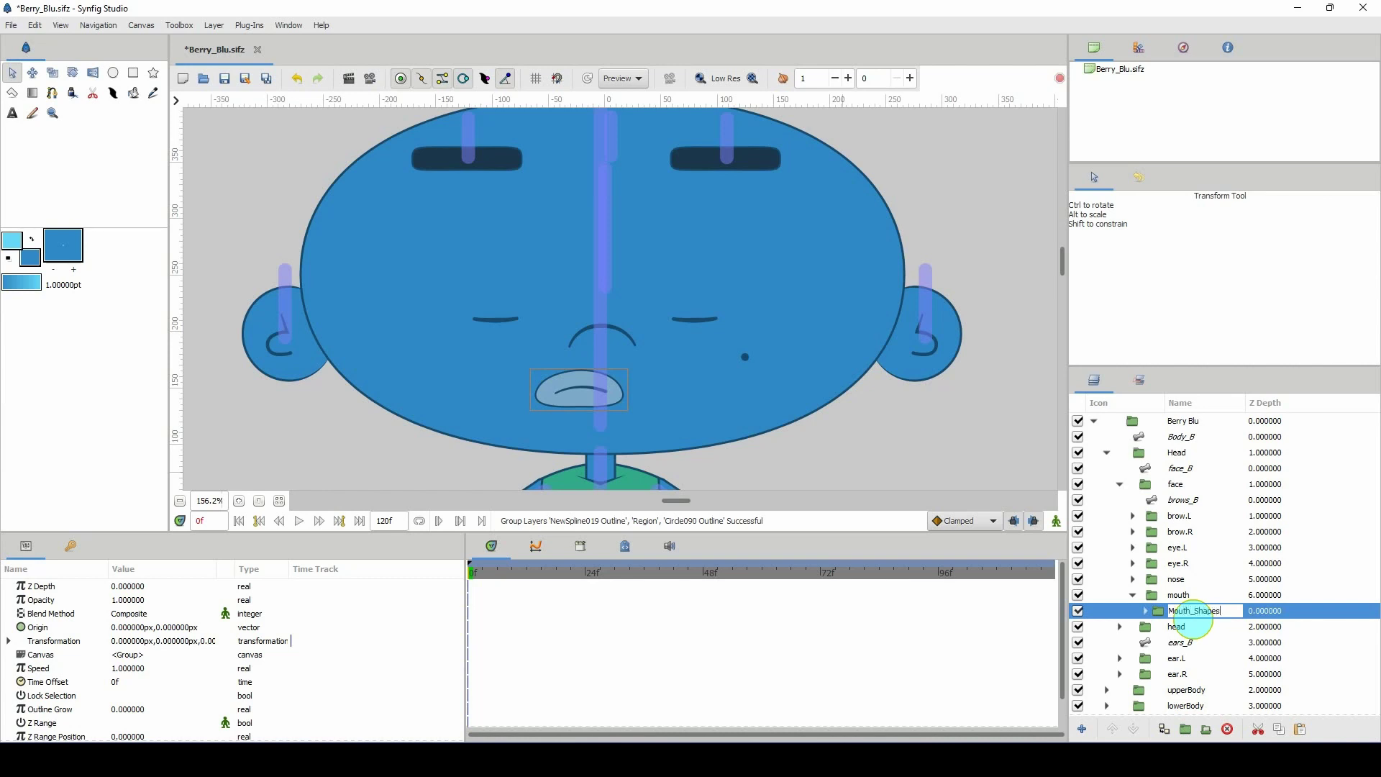
pyautogui.press('Return')
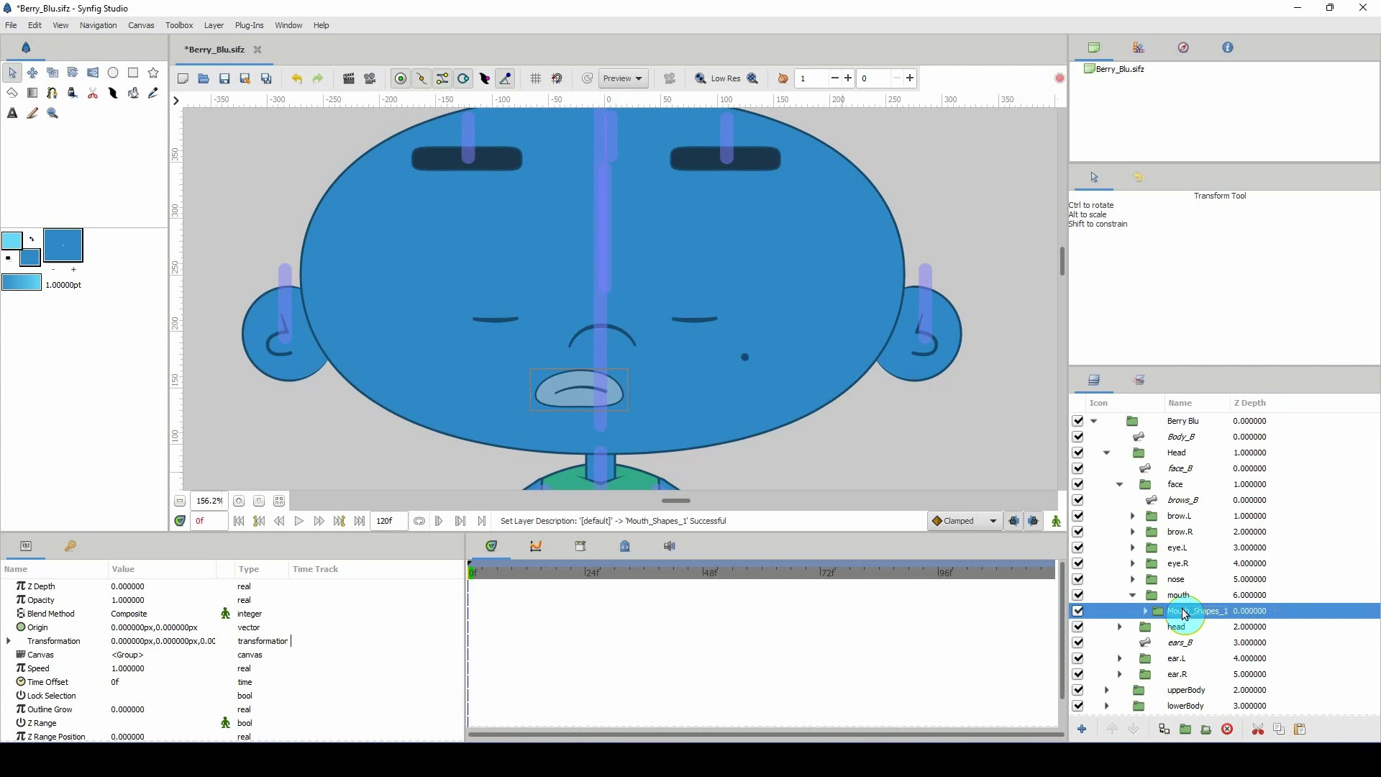
# Duplicate the mouth shape group within the mouth group and name the copy Mouth_Shape_2
pyautogui.hotkey('ctrl', 'v')
pyautogui.doubleClick(1227, 629)
pyautogui.click(1230, 629)
pyautogui.press('BackSpace')
pyautogui.write('2')
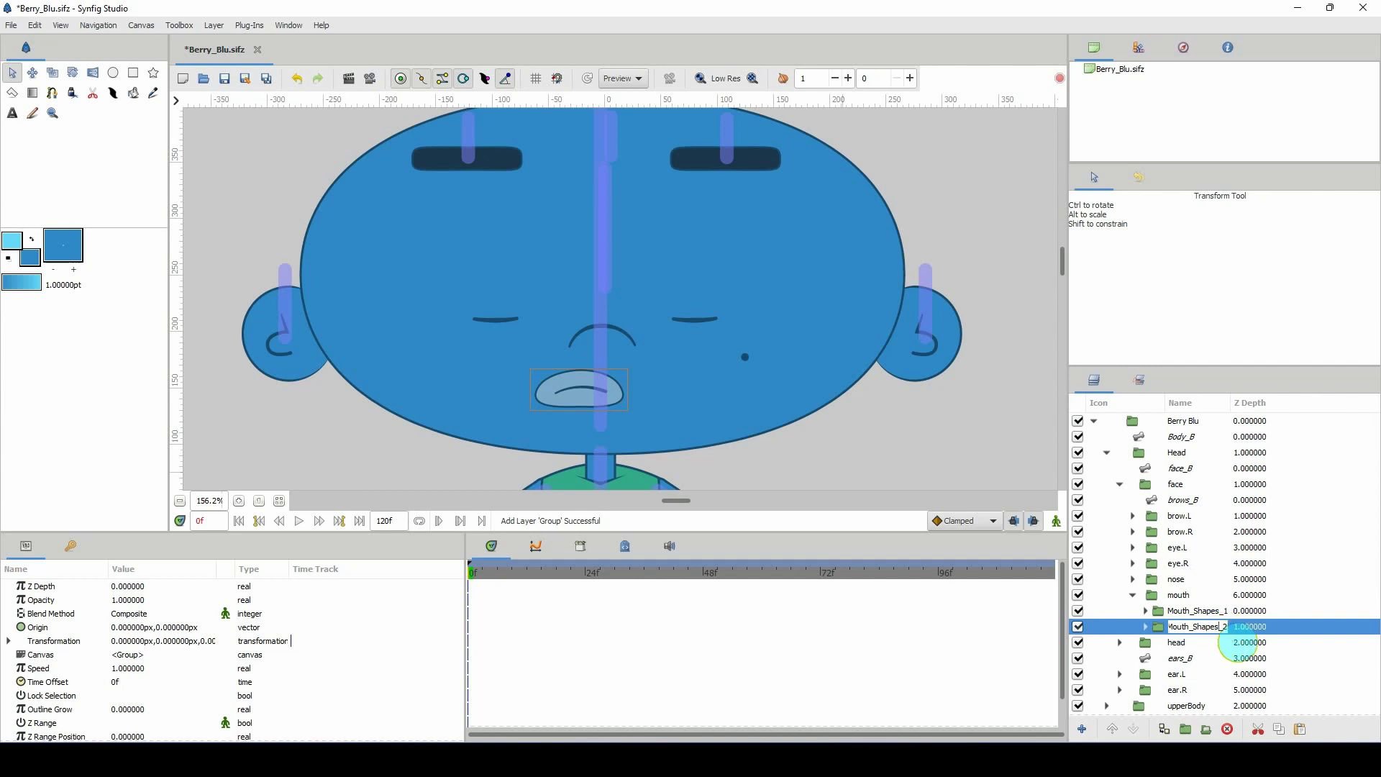
# Rename the original mouth shape group as Mouth_Shape_1
pyautogui.click(1212, 613)
pyautogui.click(1211, 613)
pyautogui.click(1218, 613)
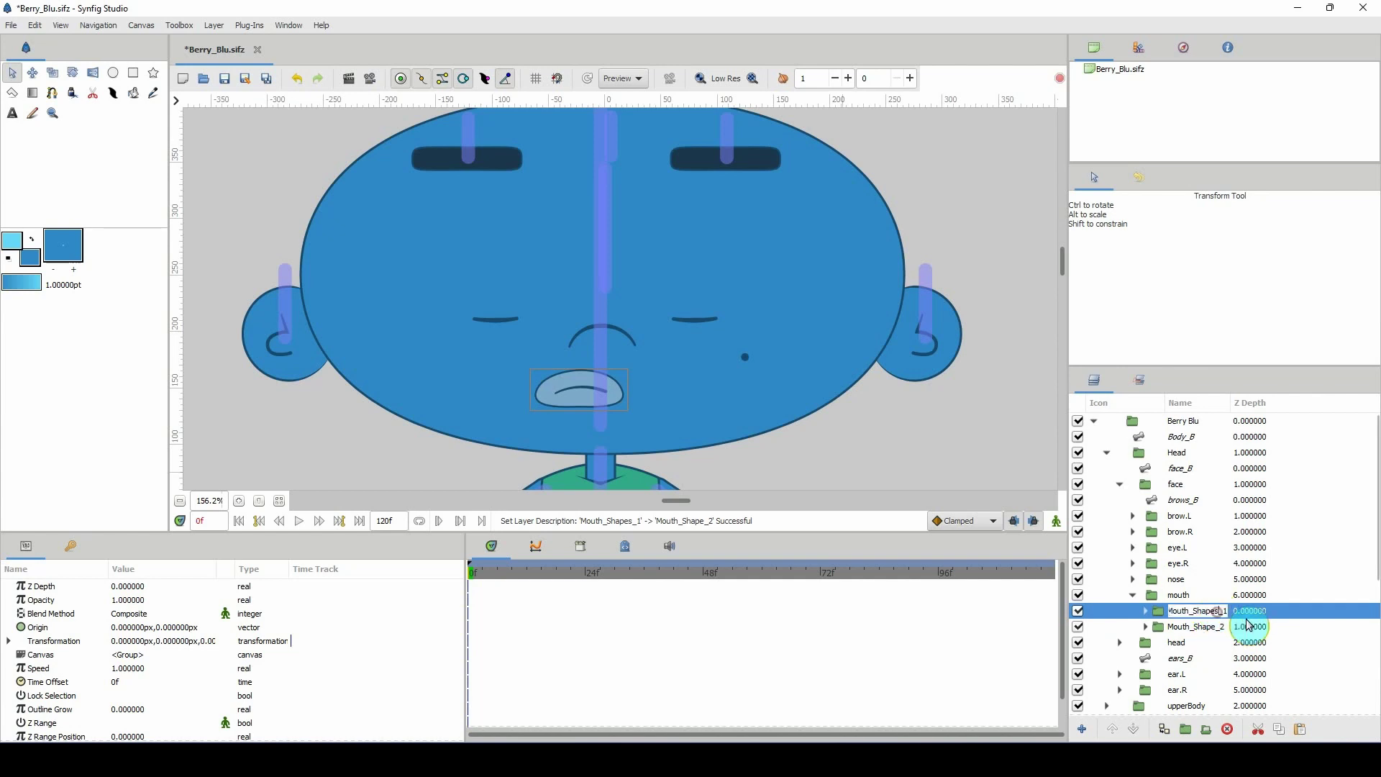
pyautogui.press('Return')
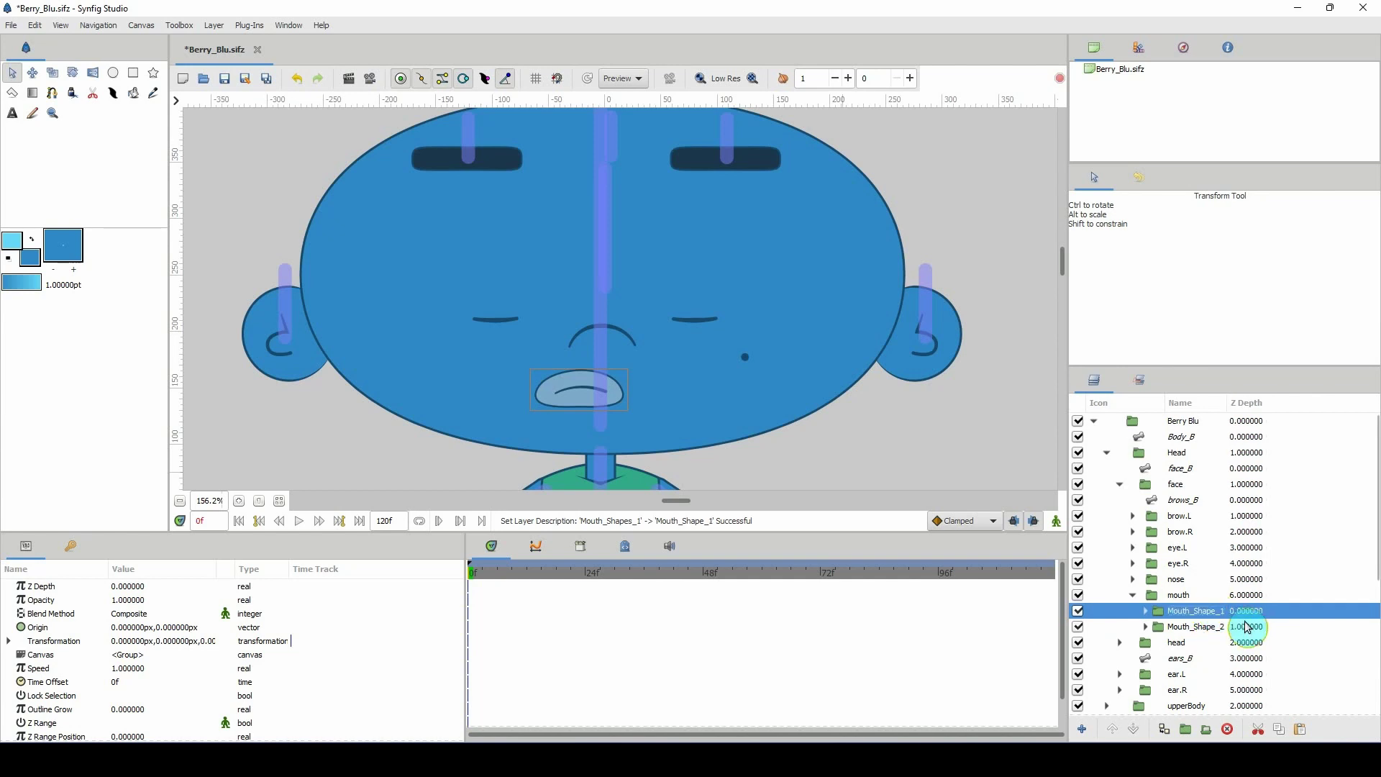
# Hide Mouth_Shape_1 and bend the inner mouth line of Mouth_Shape_2 into a slight smile with its left end raised
pyautogui.click(1183, 627)
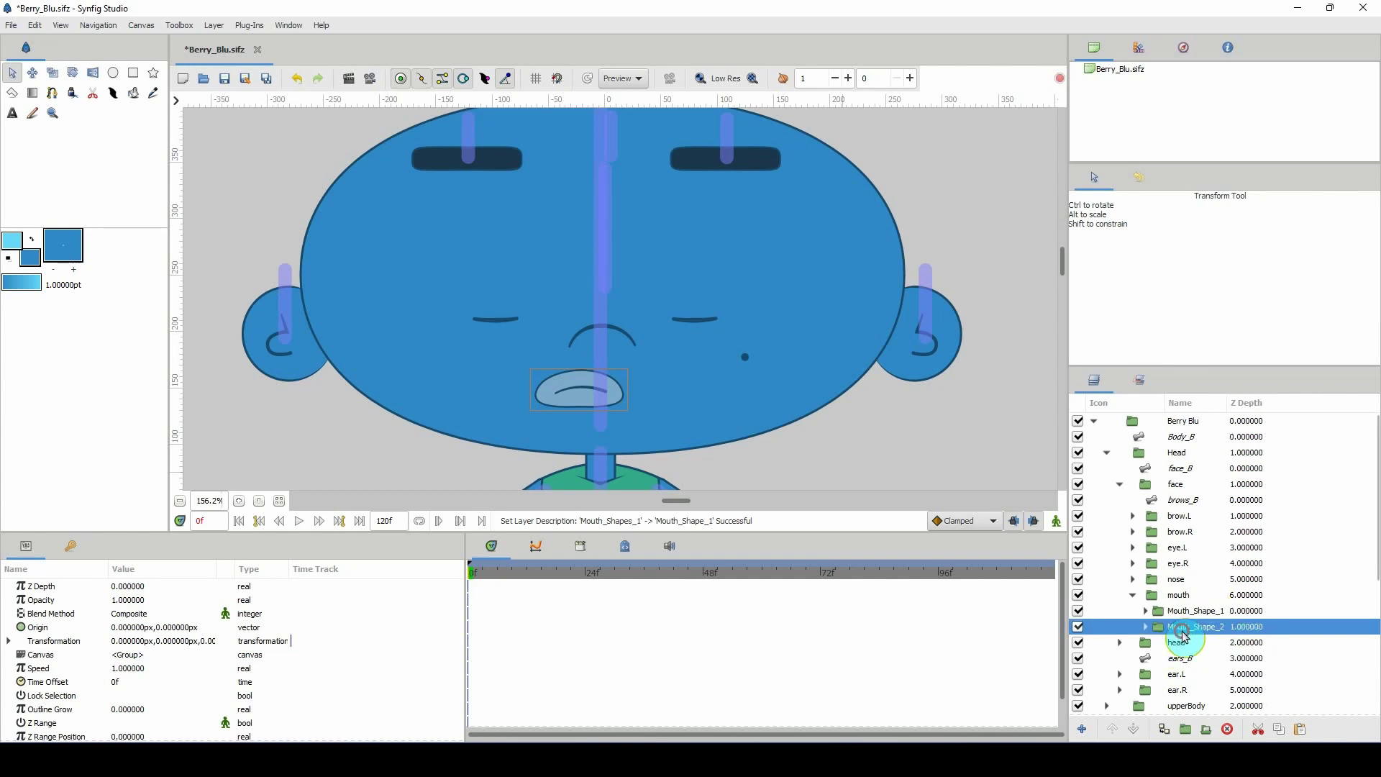
pyautogui.click(1077, 611)
pyautogui.click(1146, 627)
pyautogui.click(1147, 644)
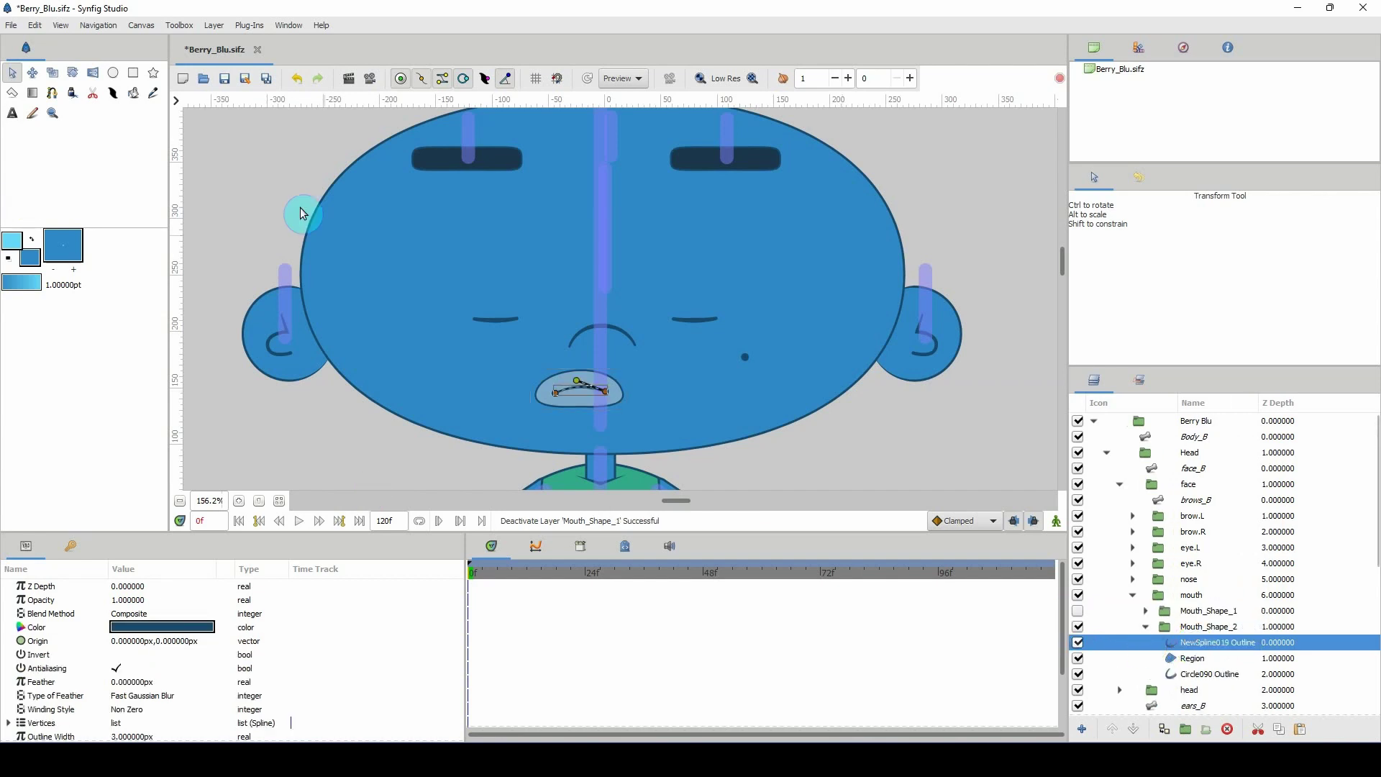
pyautogui.keyDown('ctrl'); pyautogui.scroll(3, 434, 343); pyautogui.keyUp('ctrl')
pyautogui.scroll(-2, 392, 206)
pyautogui.moveTo(626, 273); pyautogui.dragTo(580, 291)
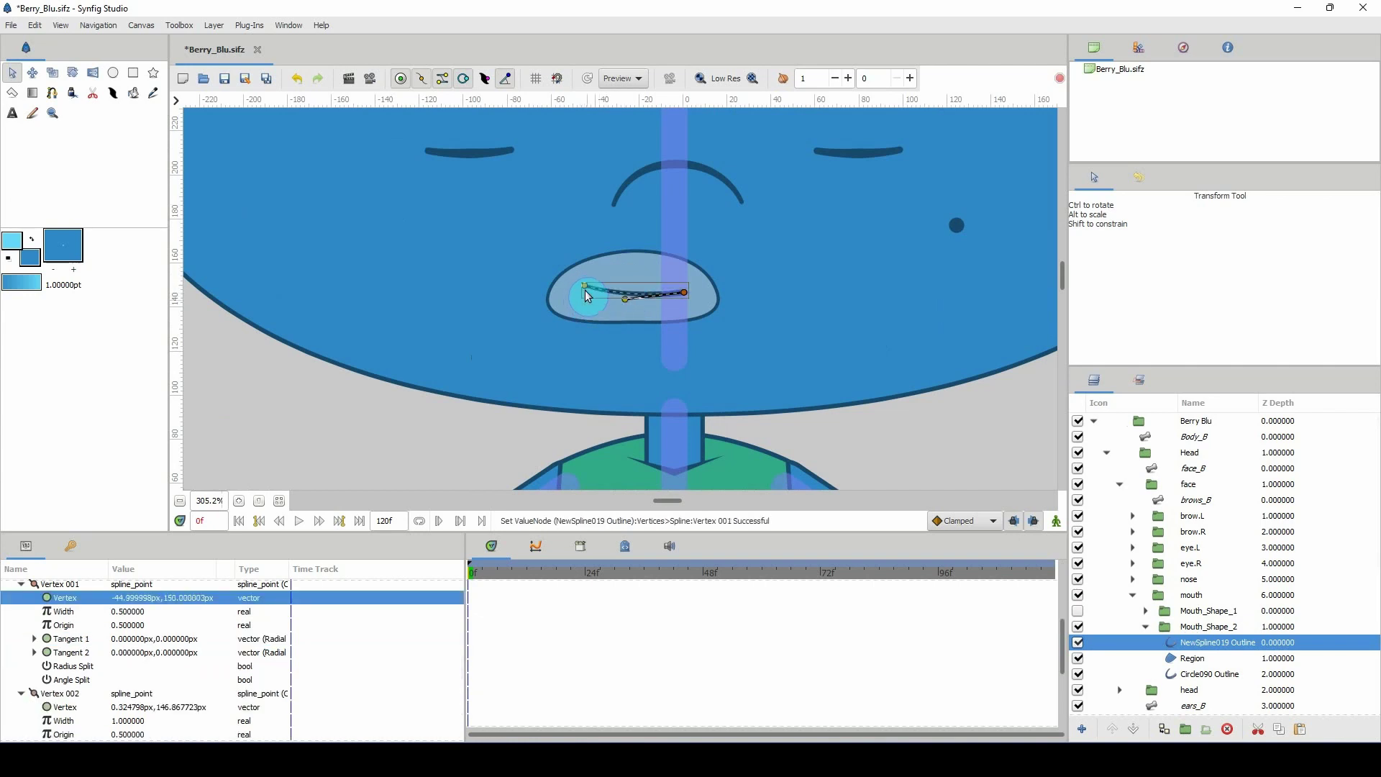
# Pull the left corner of Mouth_Shape_2's outer outline up and outward, and lower its upper middle point
pyautogui.click(1184, 673)
pyautogui.moveTo(548, 296); pyautogui.dragTo(528, 267)
pyautogui.moveTo(635, 254); pyautogui.dragTo(656, 277)
pyautogui.moveTo(515, 296); pyautogui.dragTo(518, 259)
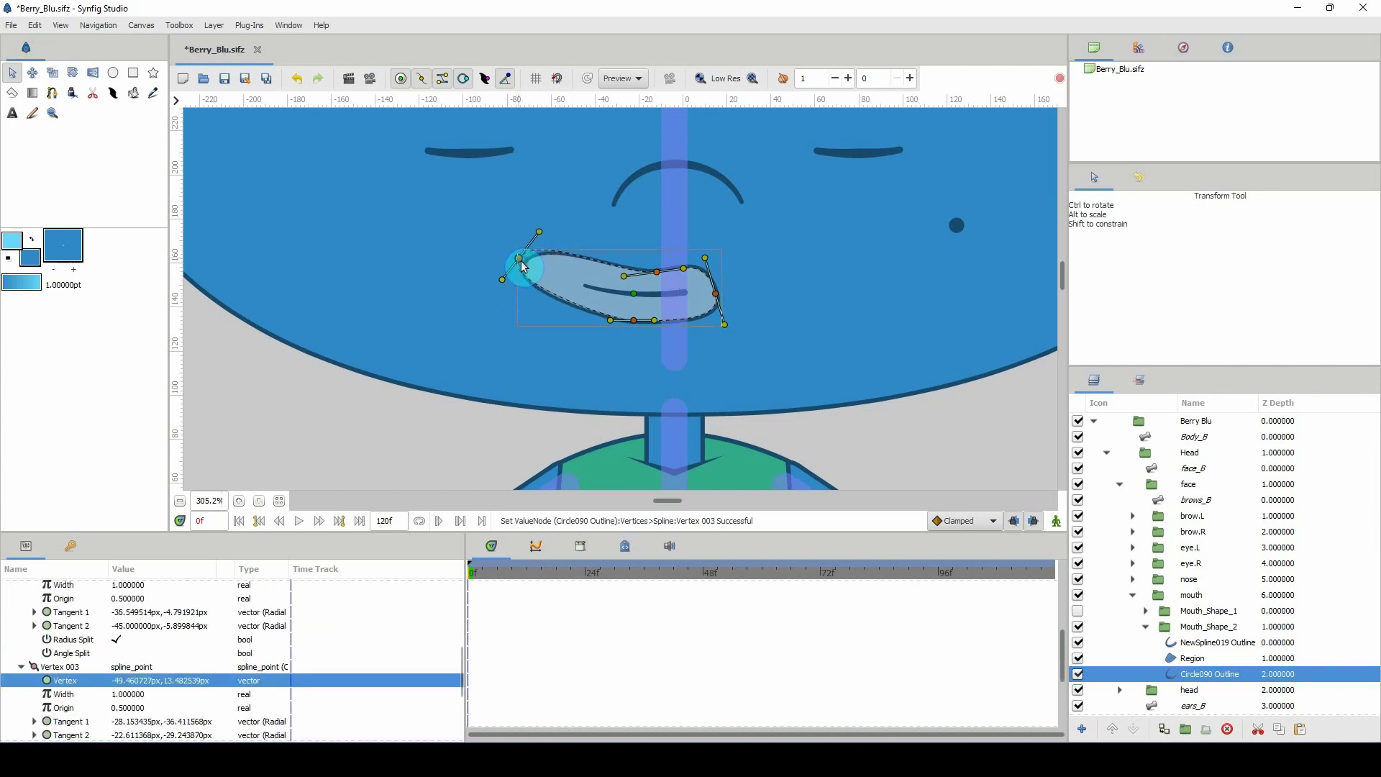
# Refine the outer mouth outline by lowering its bottom point, making the right corner's tangents vertical and raising the left corner slightly
pyautogui.click(624, 325)
pyautogui.moveTo(623, 328); pyautogui.dragTo(652, 332)
pyautogui.click(638, 287)
pyautogui.click(705, 259)
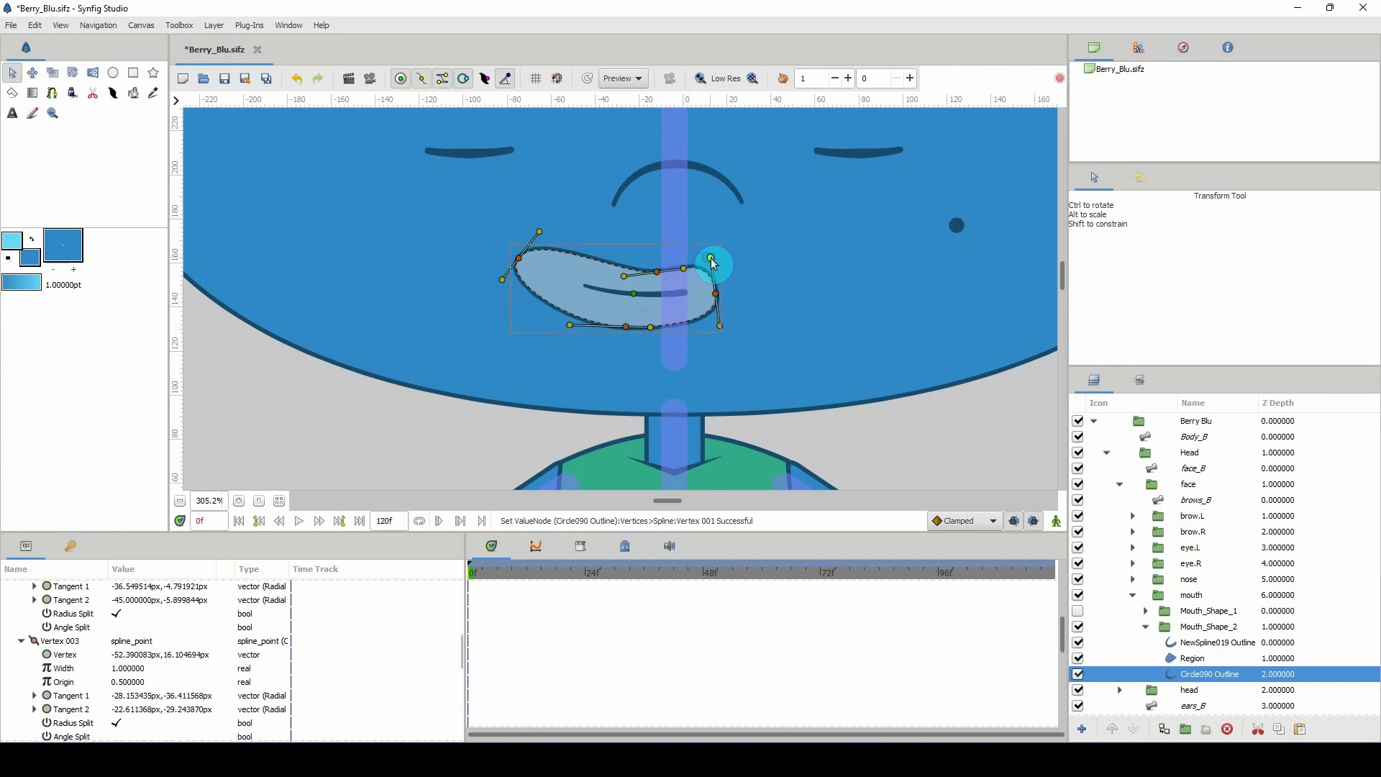
pyautogui.click(517, 258)
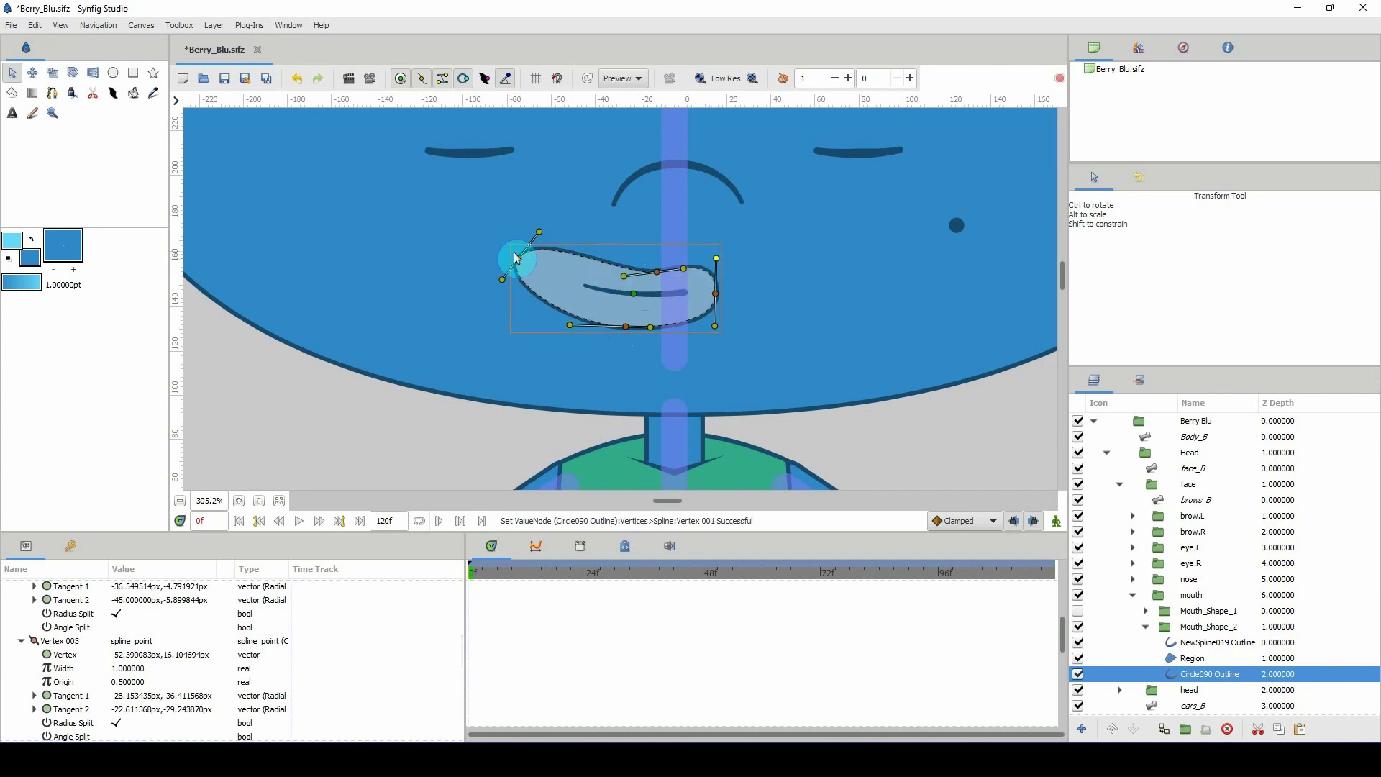
pyautogui.moveTo(515, 264); pyautogui.dragTo(516, 259)
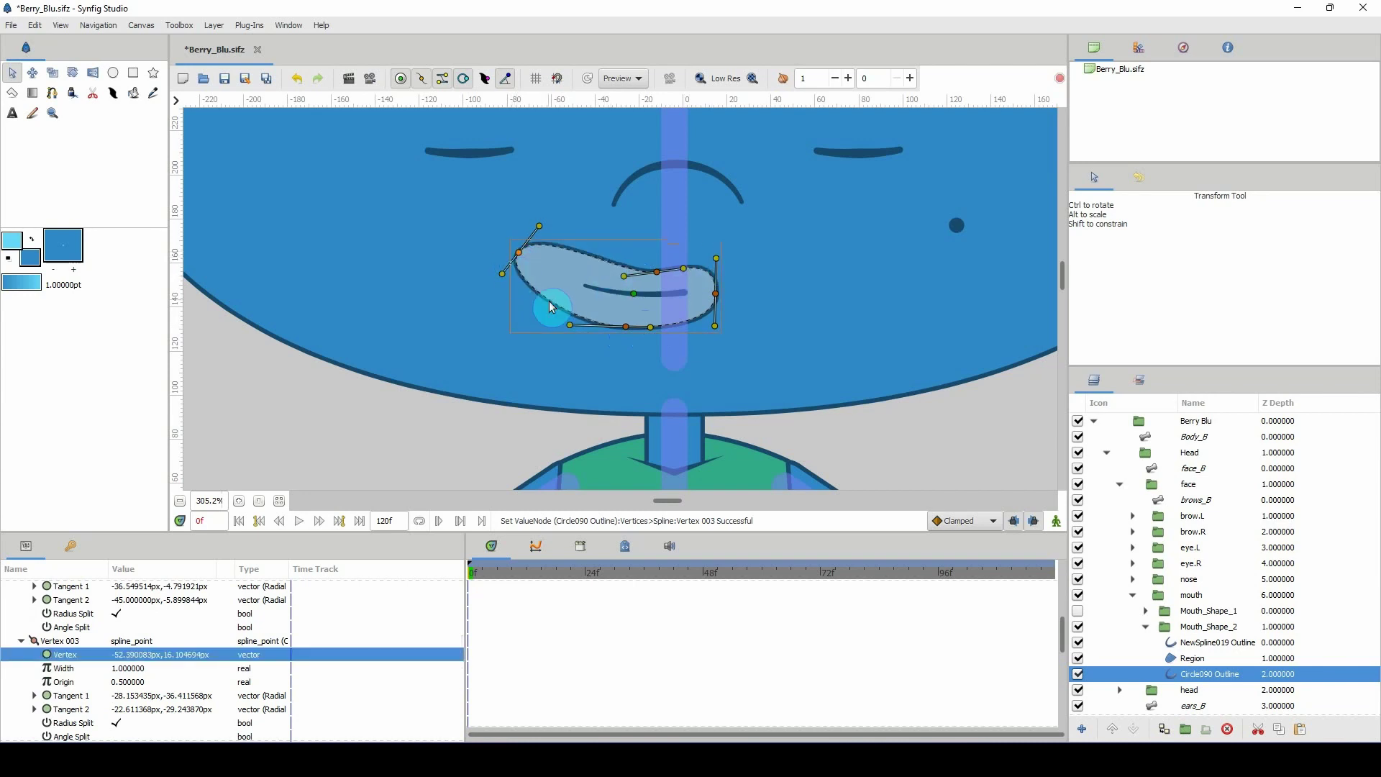
# Raise the left end of Mouth_Shape_2's inner mouth line and lower its right end's tangent to deepen the smile curve
pyautogui.click(593, 291)
pyautogui.click(576, 275)
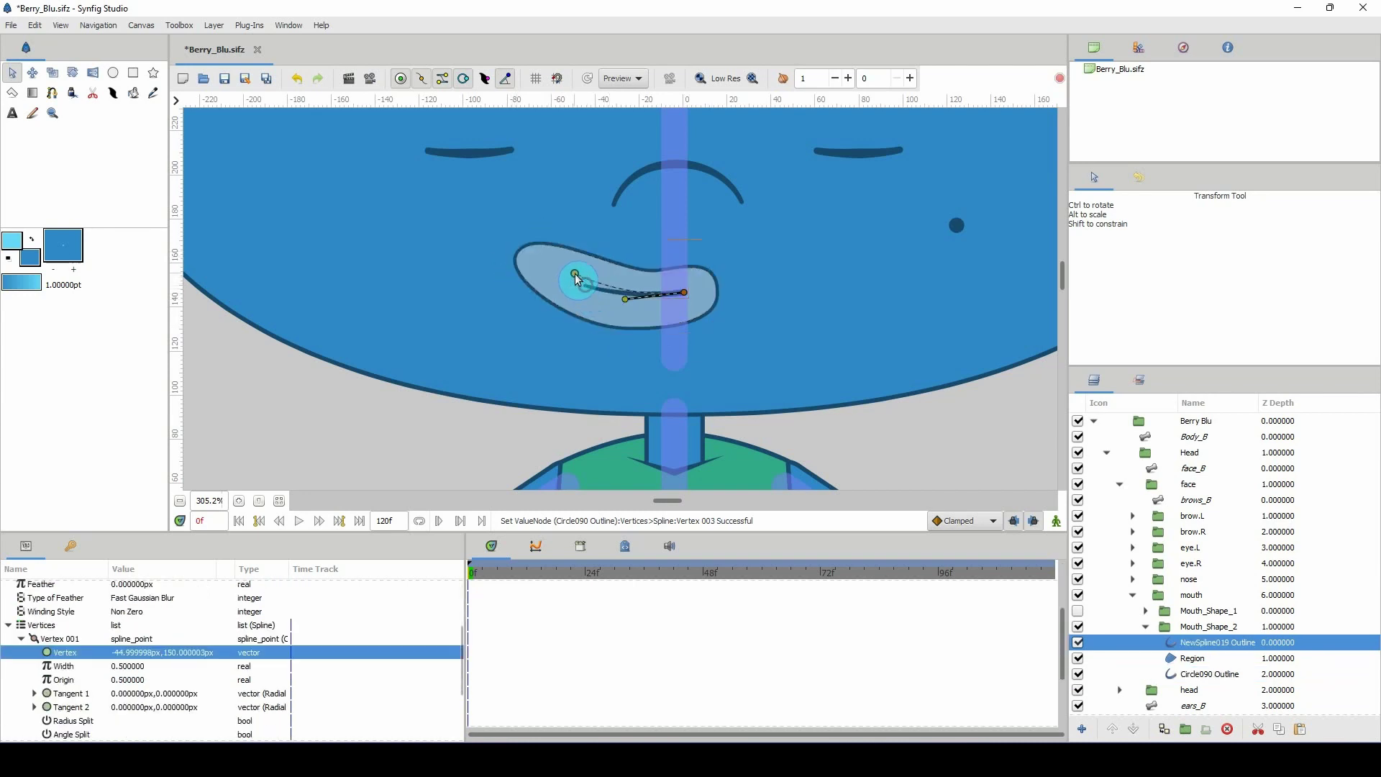
pyautogui.moveTo(626, 300); pyautogui.dragTo(623, 308)
pyautogui.click(619, 308)
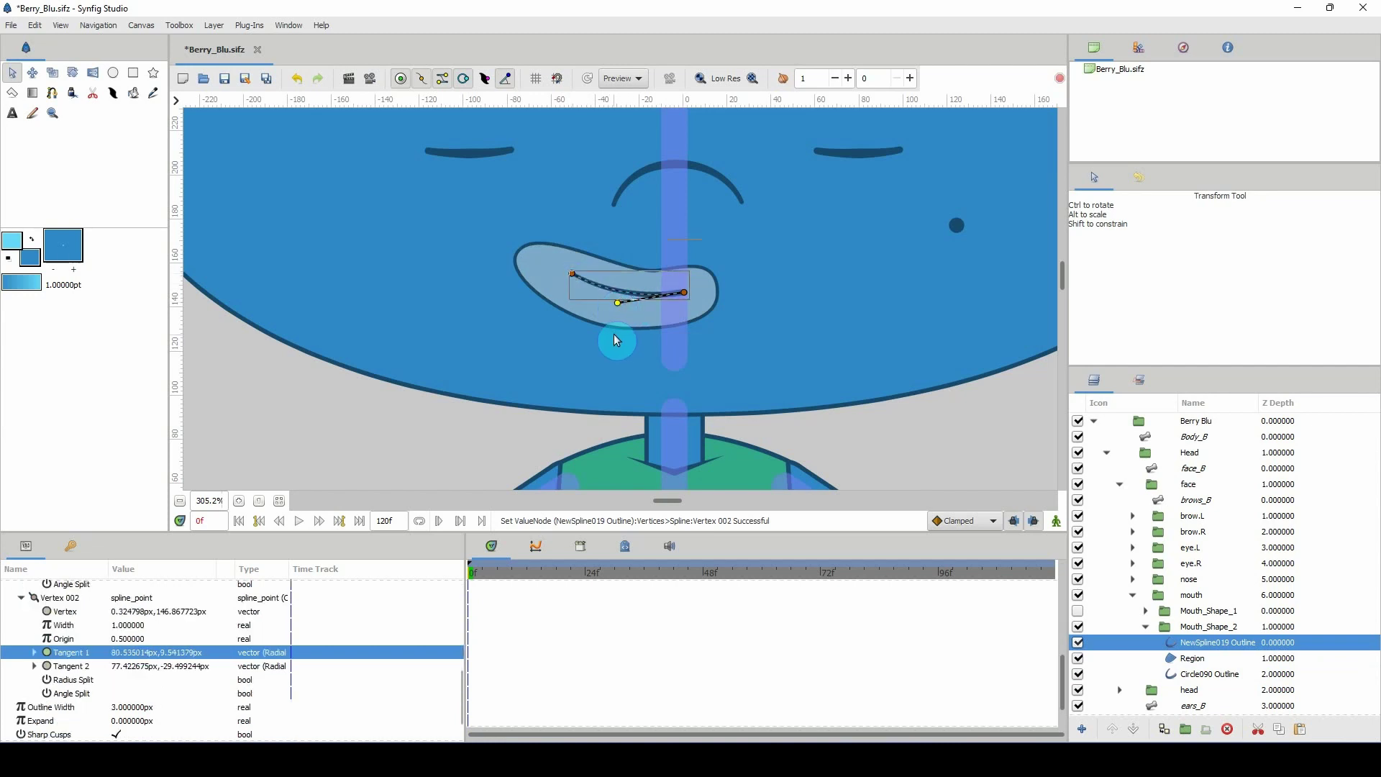
# Extend the right tangent of the outer mouth outline's bottom point and move the outline's left corner slightly inward
pyautogui.click(618, 326)
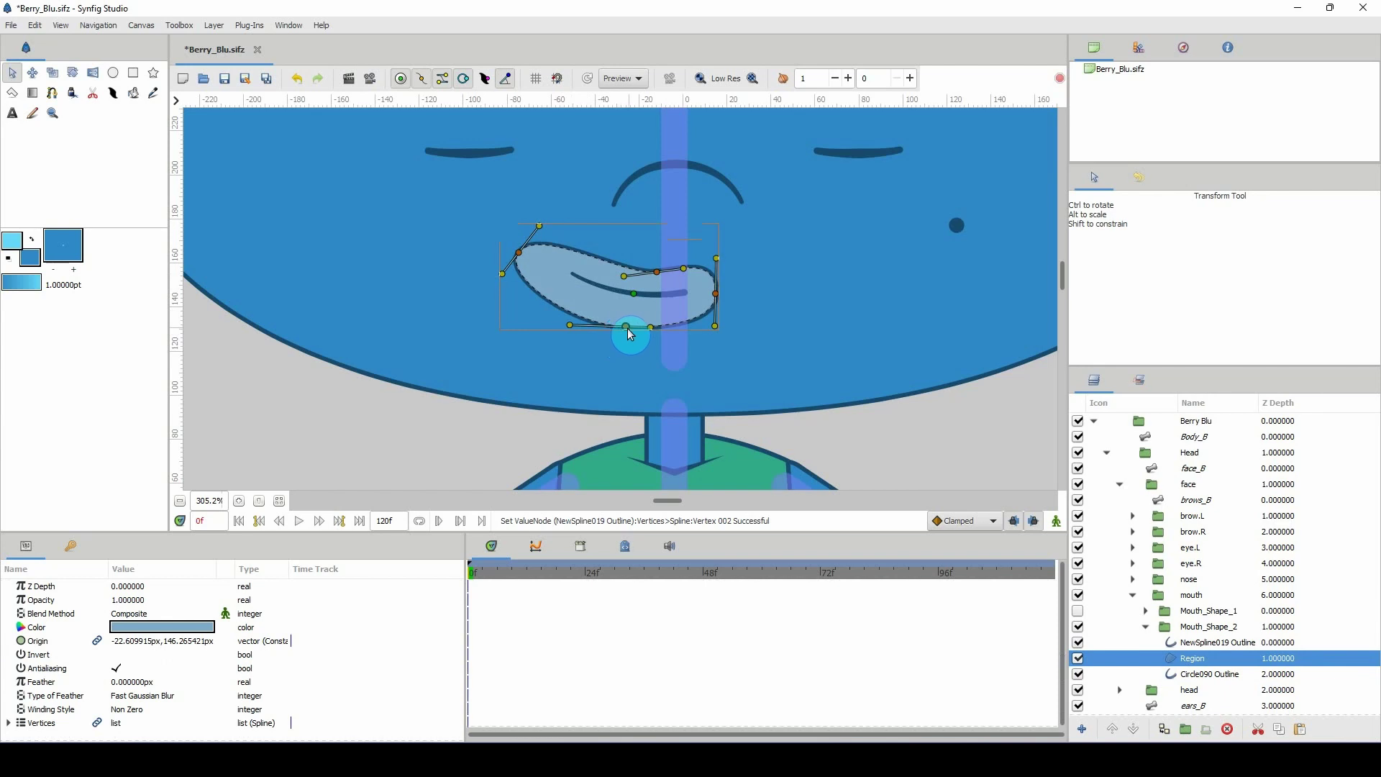
pyautogui.moveTo(657, 333); pyautogui.dragTo(662, 331)
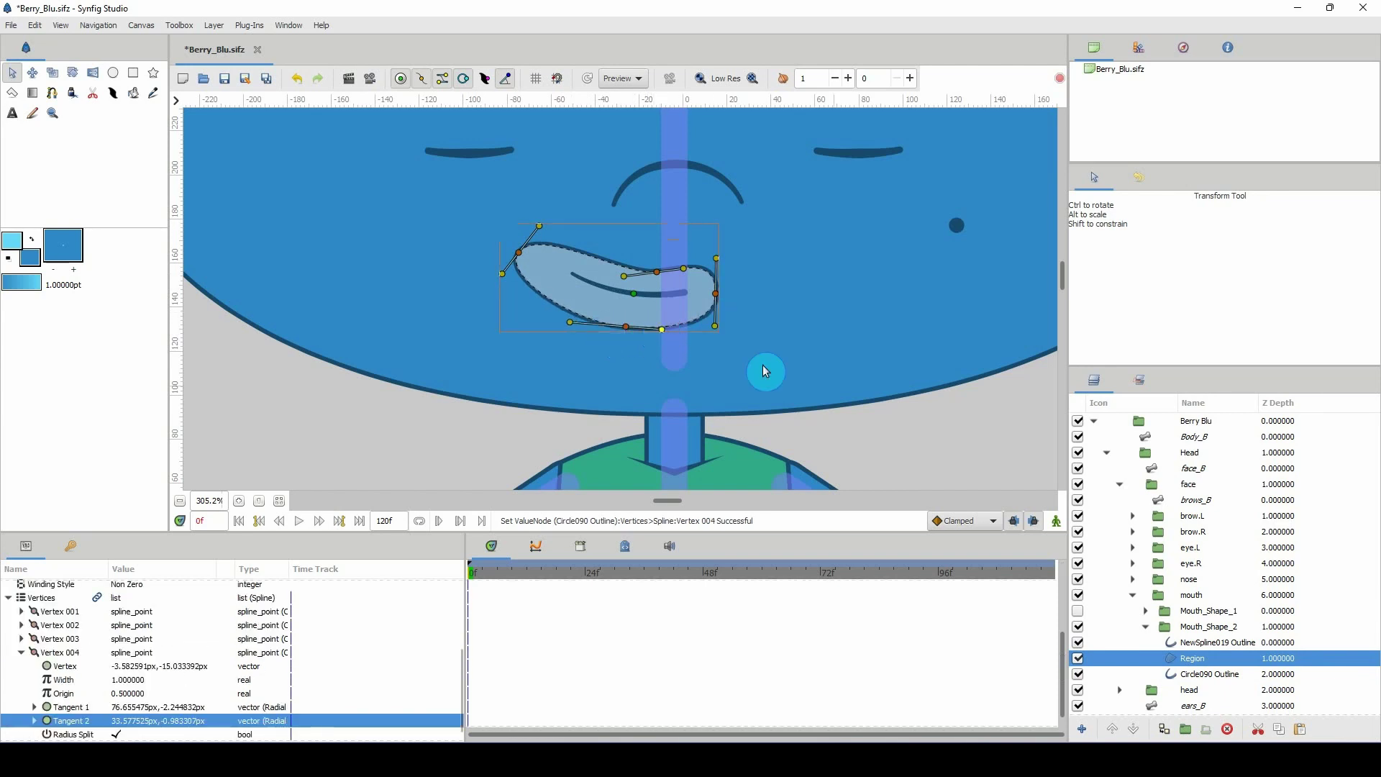
pyautogui.click(1182, 629)
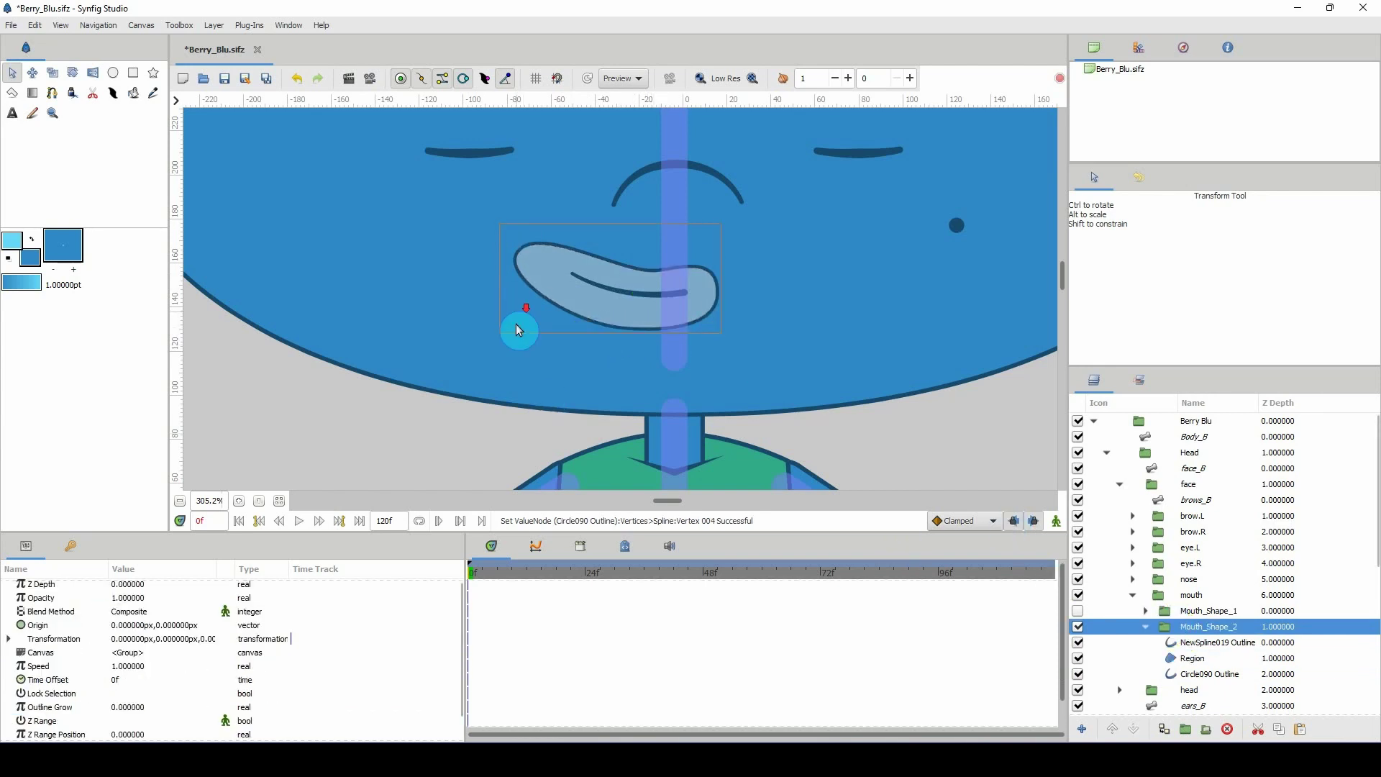
pyautogui.scroll(-5, 518, 328)
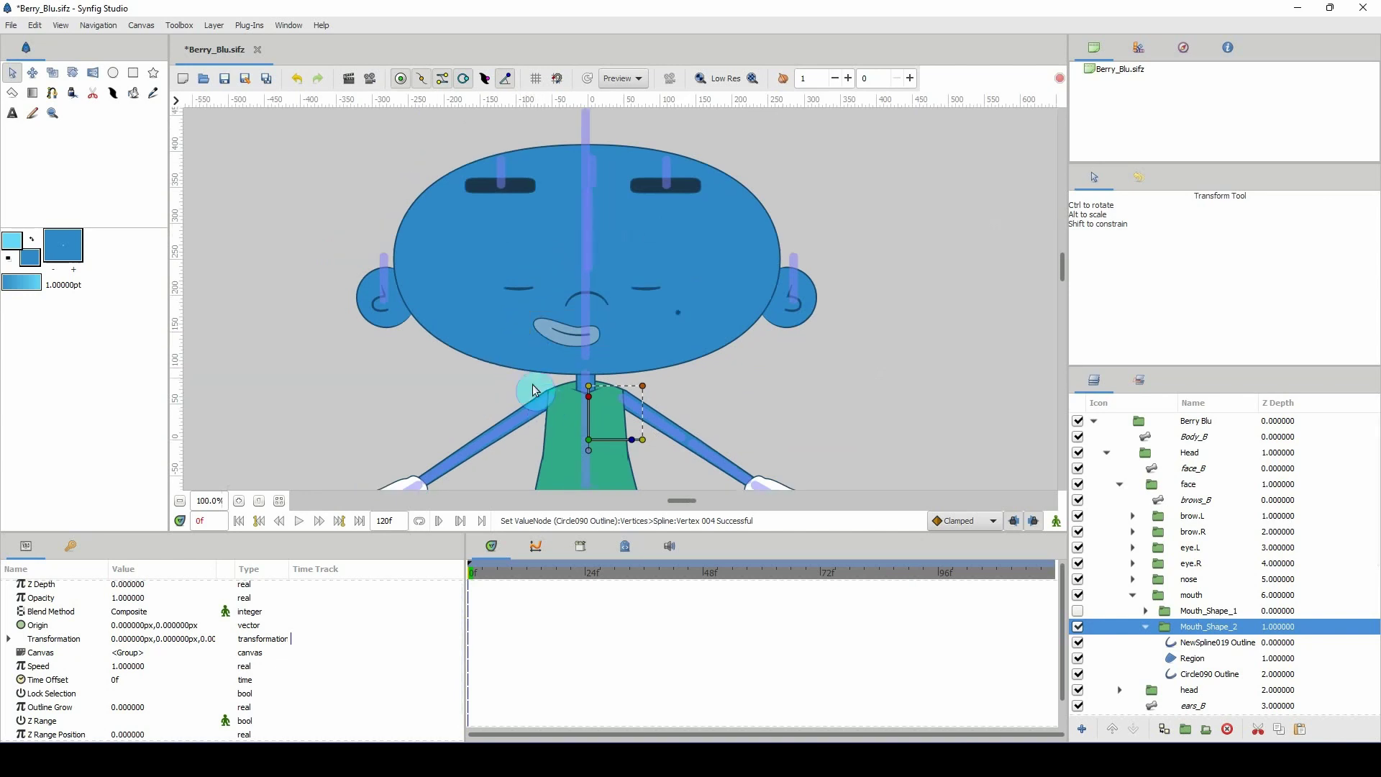
pyautogui.scroll(3, 527, 372)
pyautogui.click(1184, 670)
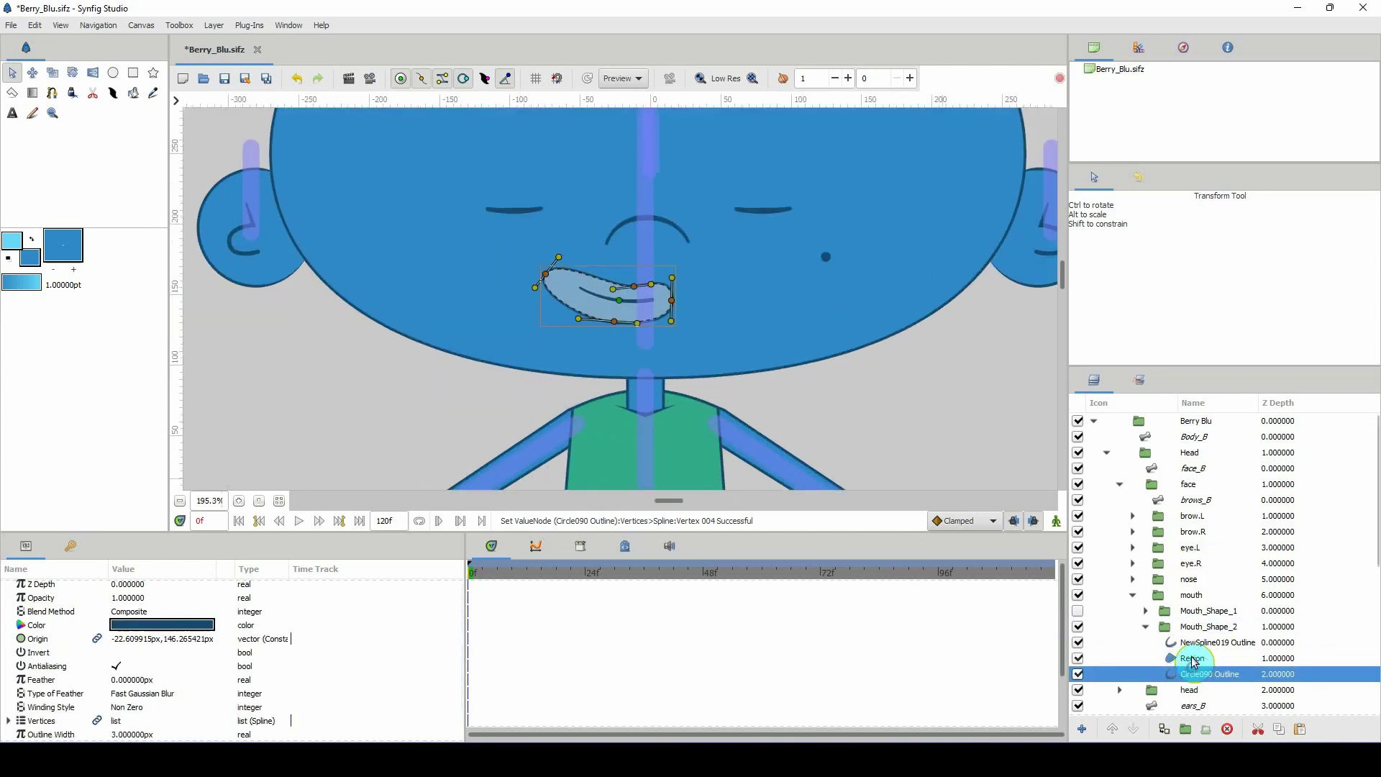
pyautogui.click(551, 281)
pyautogui.moveTo(553, 285); pyautogui.dragTo(556, 286)
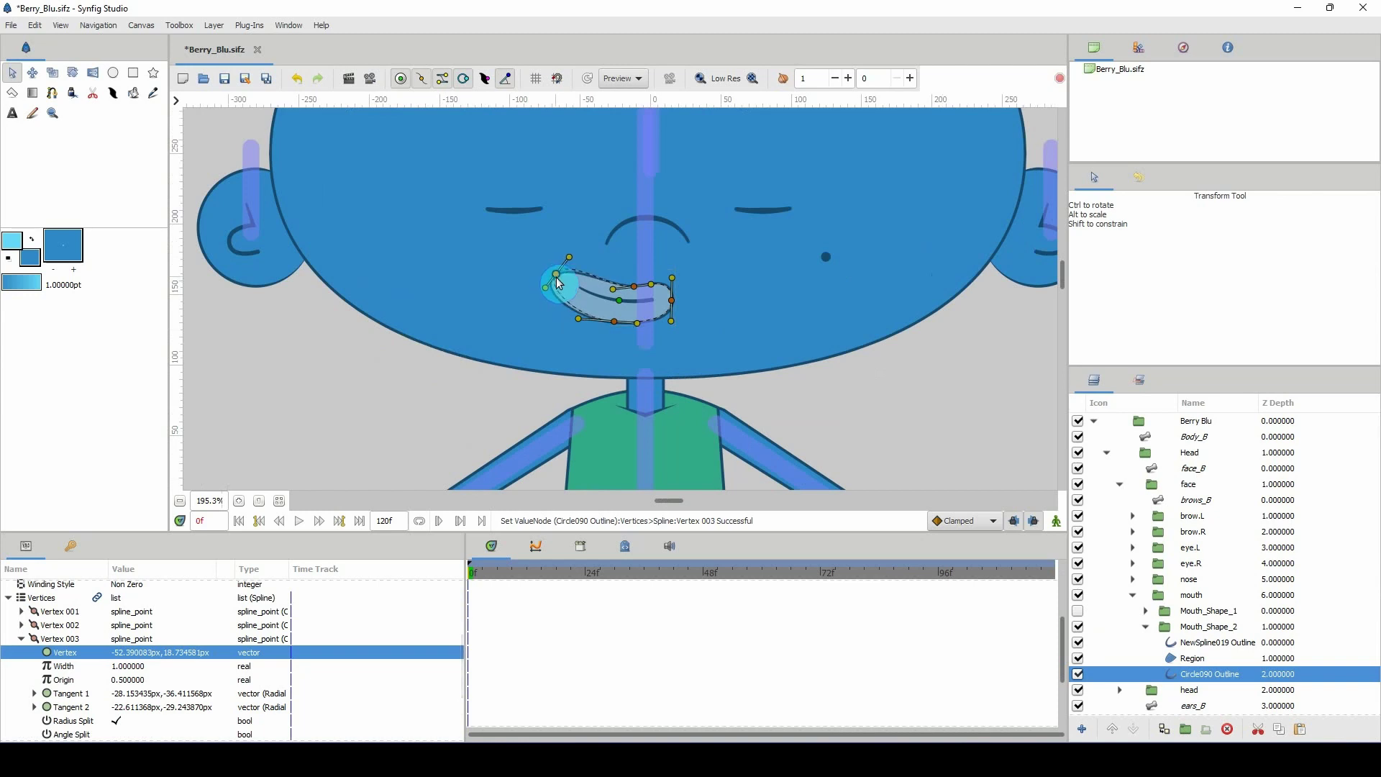
pyautogui.moveTo(556, 278); pyautogui.dragTo(561, 279)
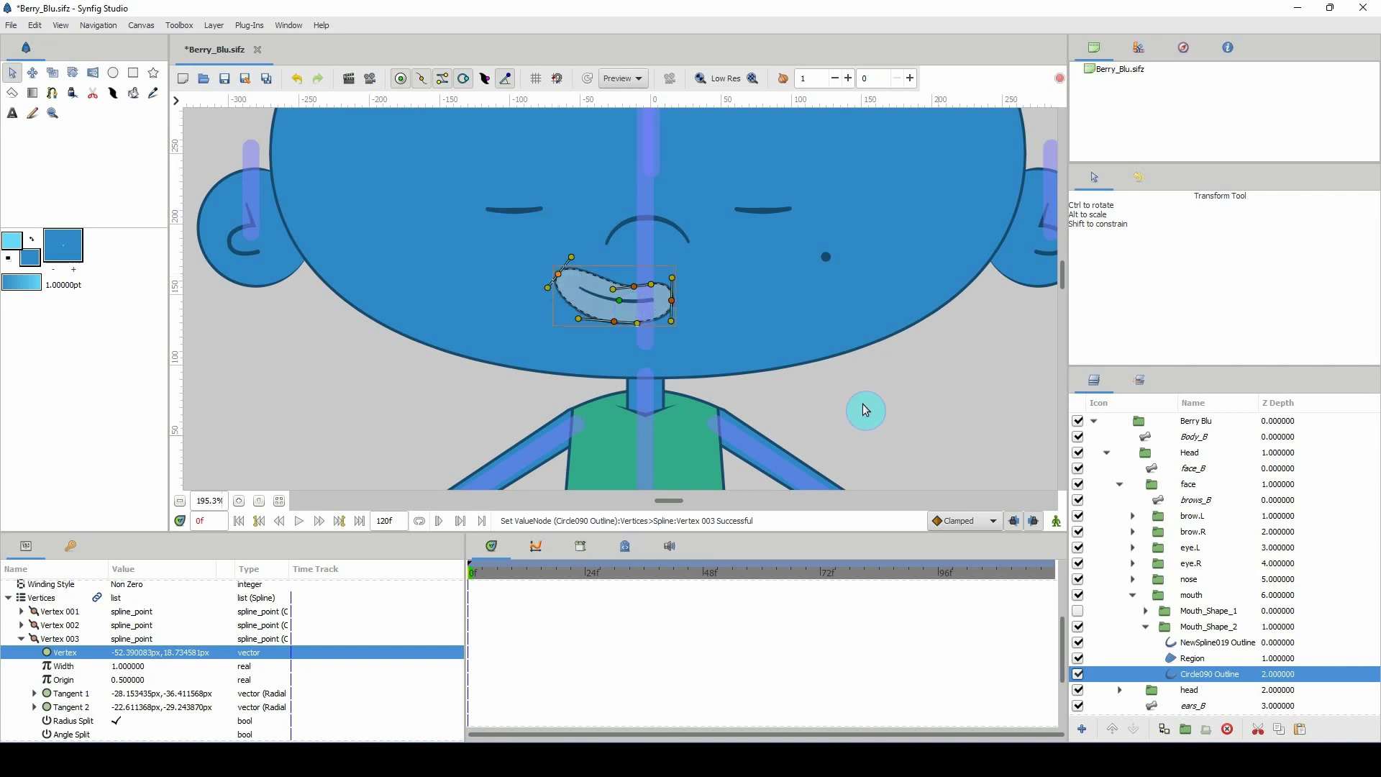
# Collapse the Mouth_Shape_2 group and make Mouth_Shape_1 visible again
pyautogui.click(1146, 631)
pyautogui.click(1169, 644)
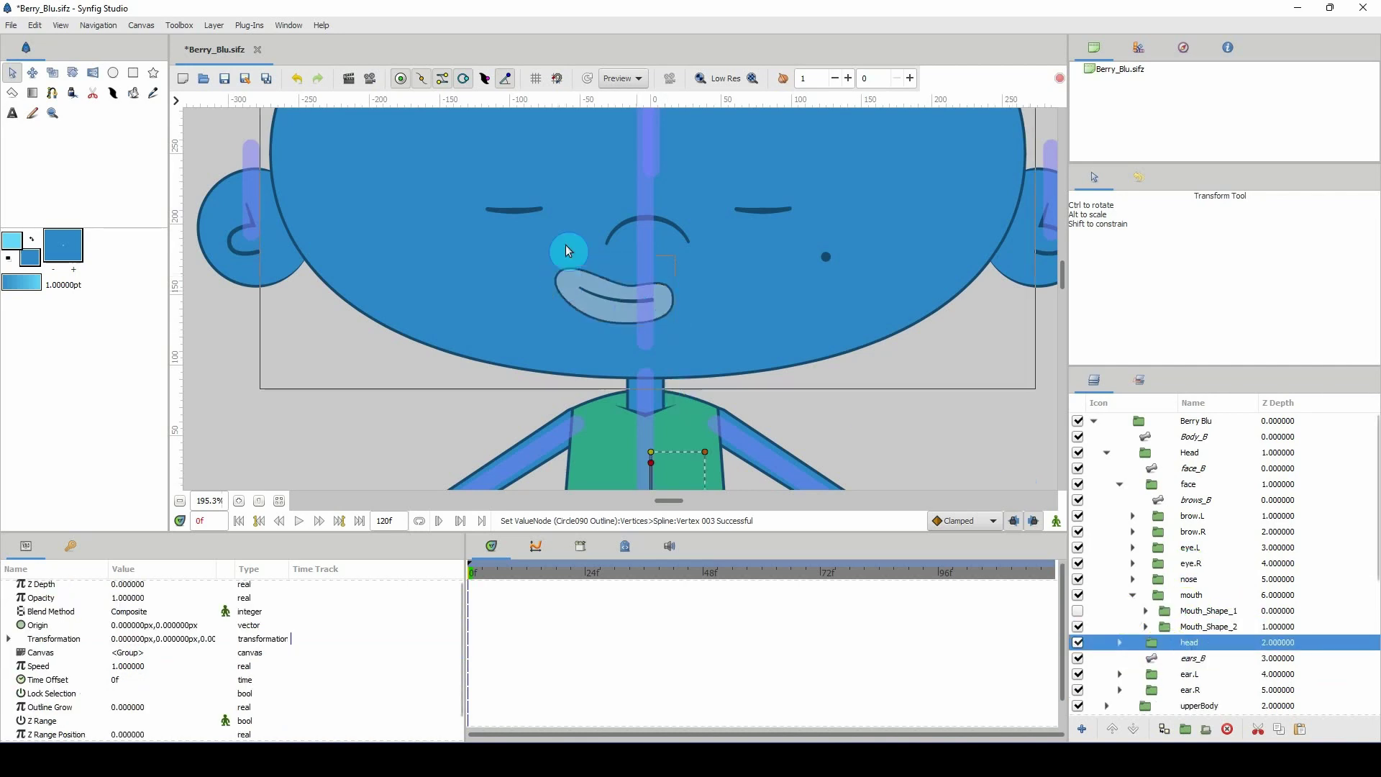
pyautogui.click(1179, 627)
pyautogui.click(1077, 611)
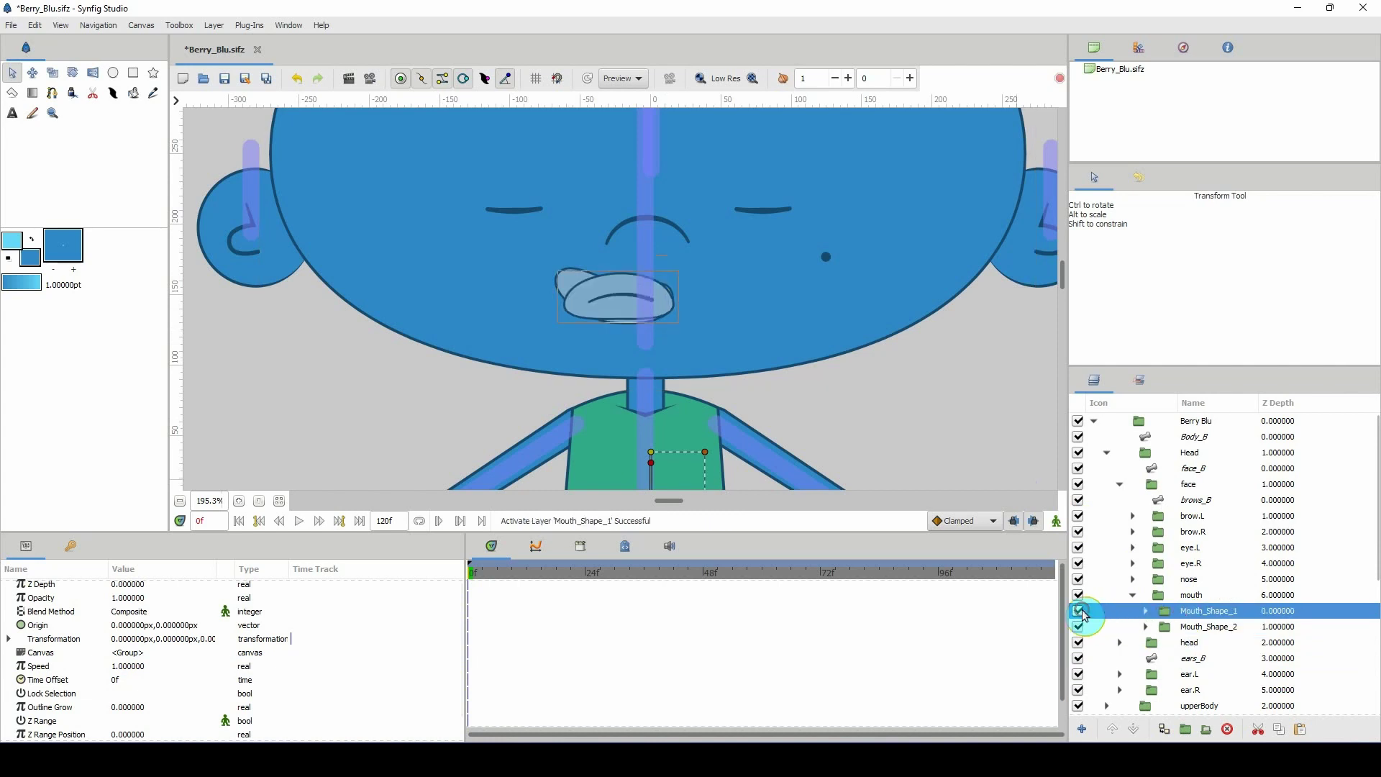
# Collapse the mouth group and enable Z Range on it
pyautogui.click(1133, 595)
pyautogui.click(1154, 595)
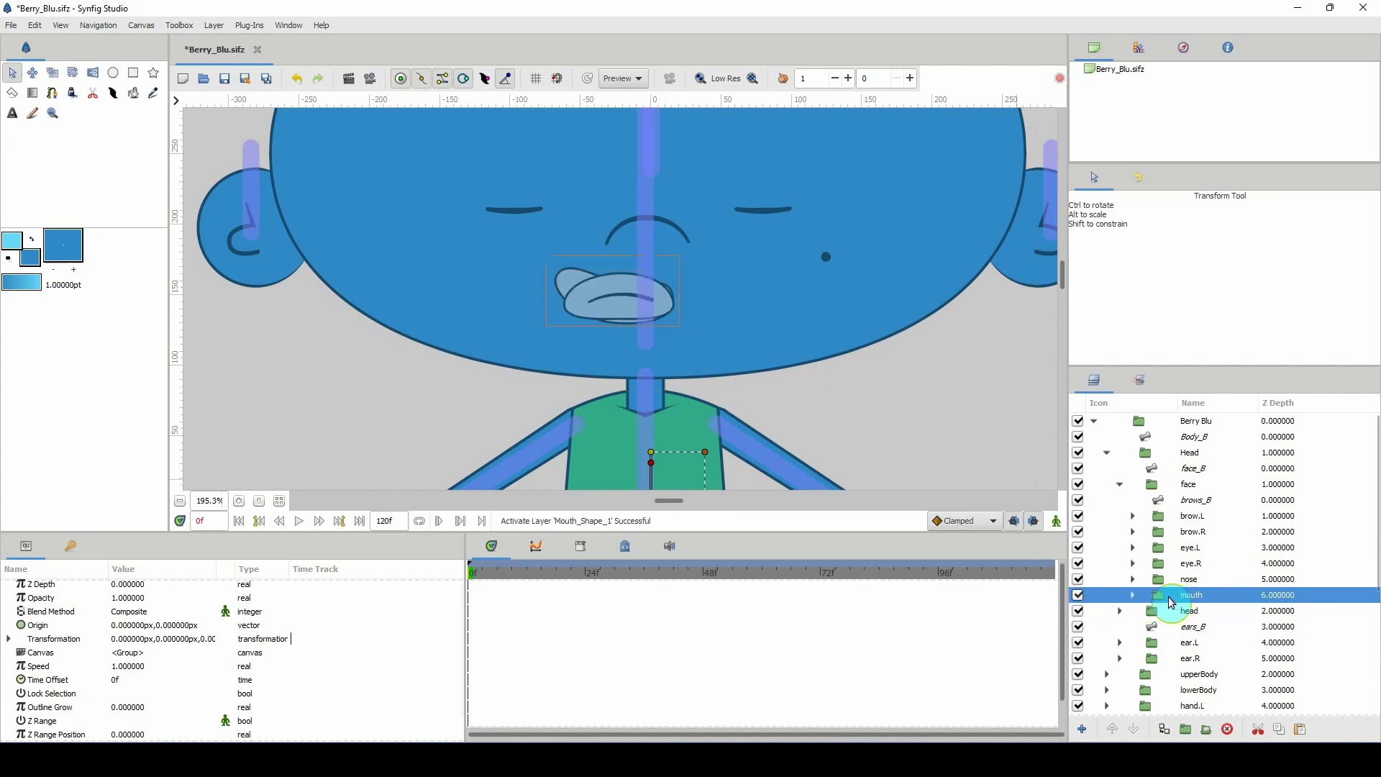
pyautogui.scroll(-1, 179, 679)
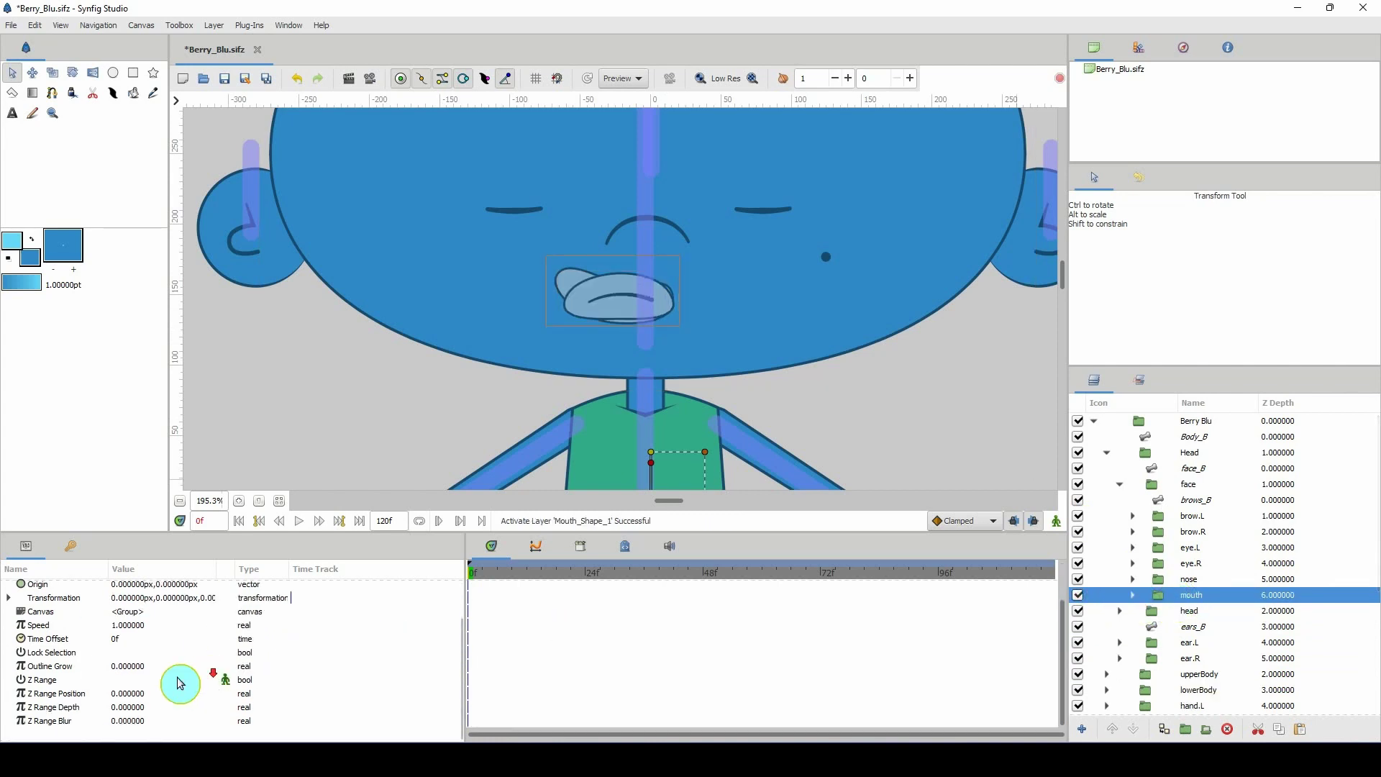
pyautogui.click(120, 685)
# Try Z Range Position 1 on the mouth group to switch mouth shapes, and return it to 0
pyautogui.click(129, 695)
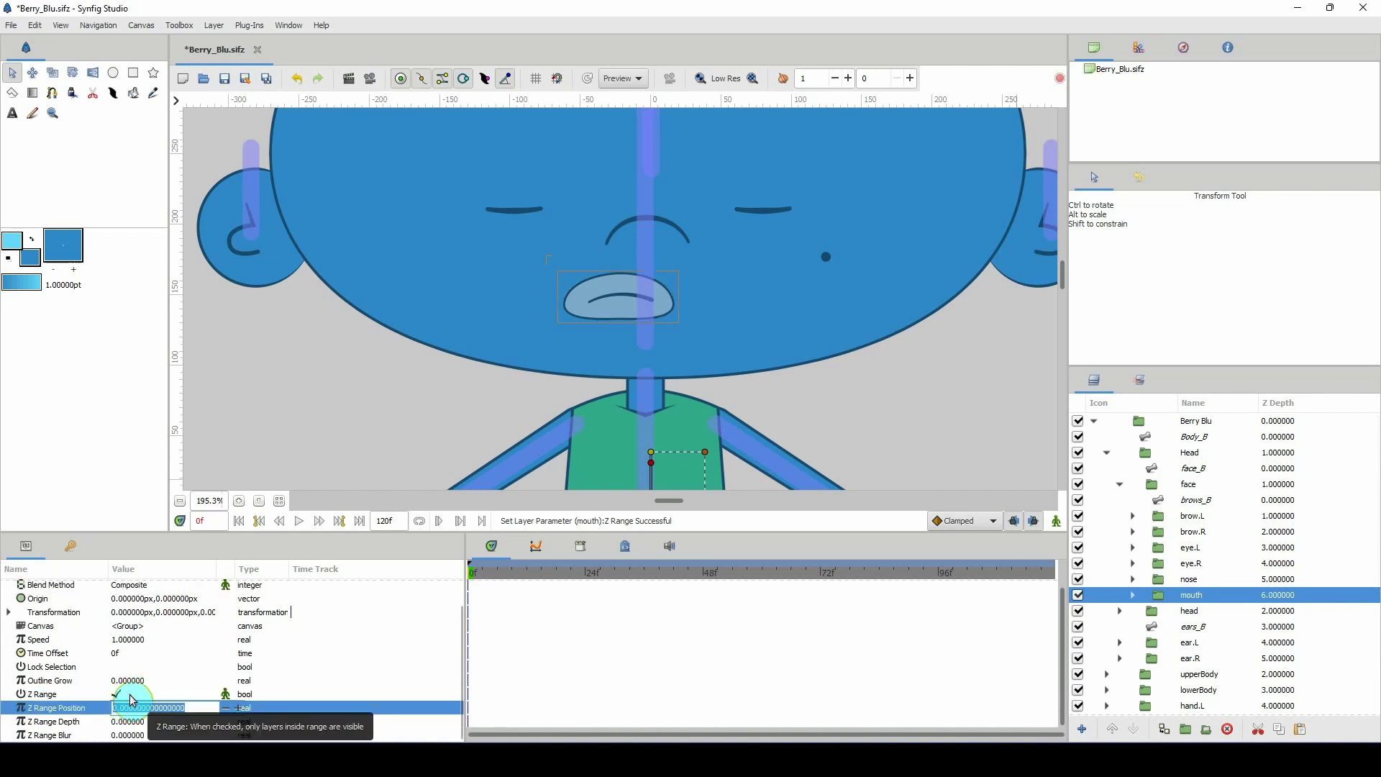
pyautogui.write('1')
pyautogui.press('Return')
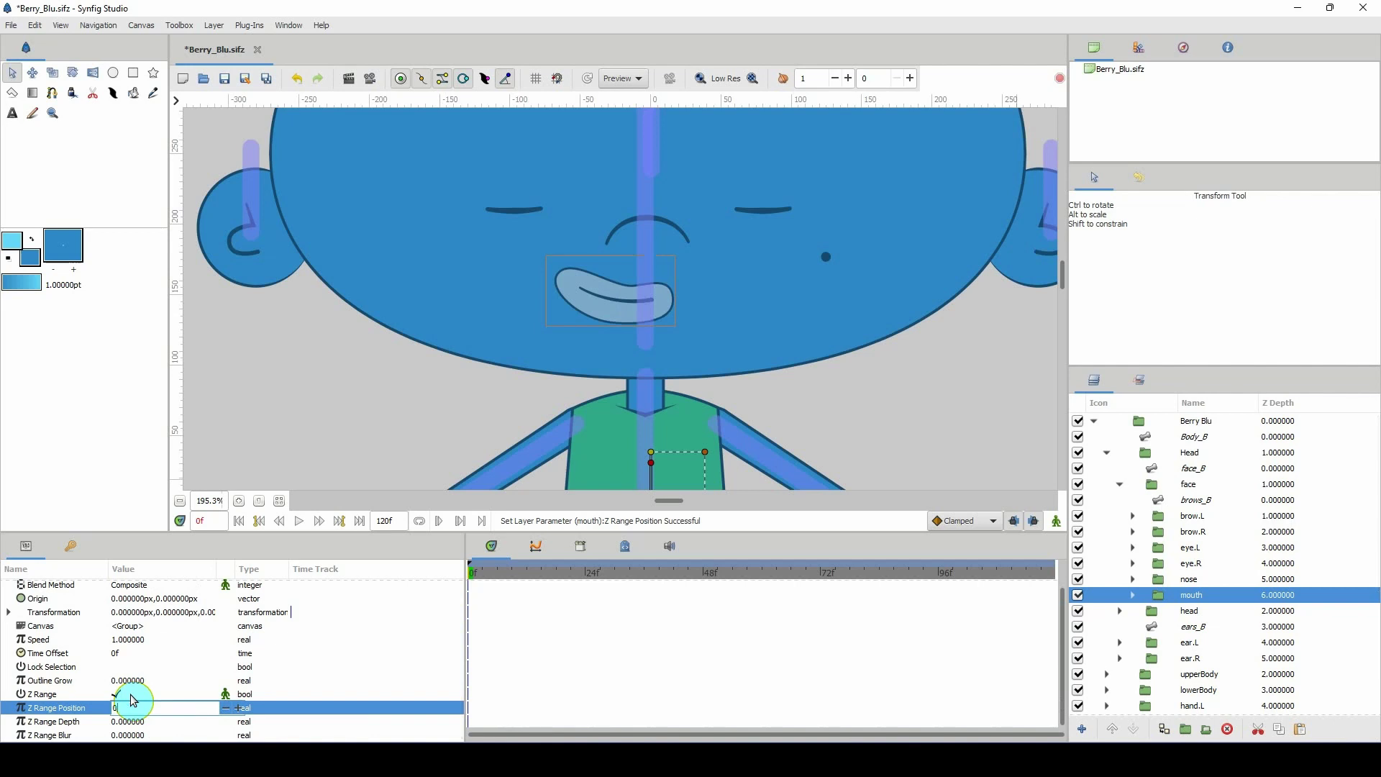
pyautogui.write('0')
pyautogui.press('Return')
pyautogui.scroll(-3, 570, 282)
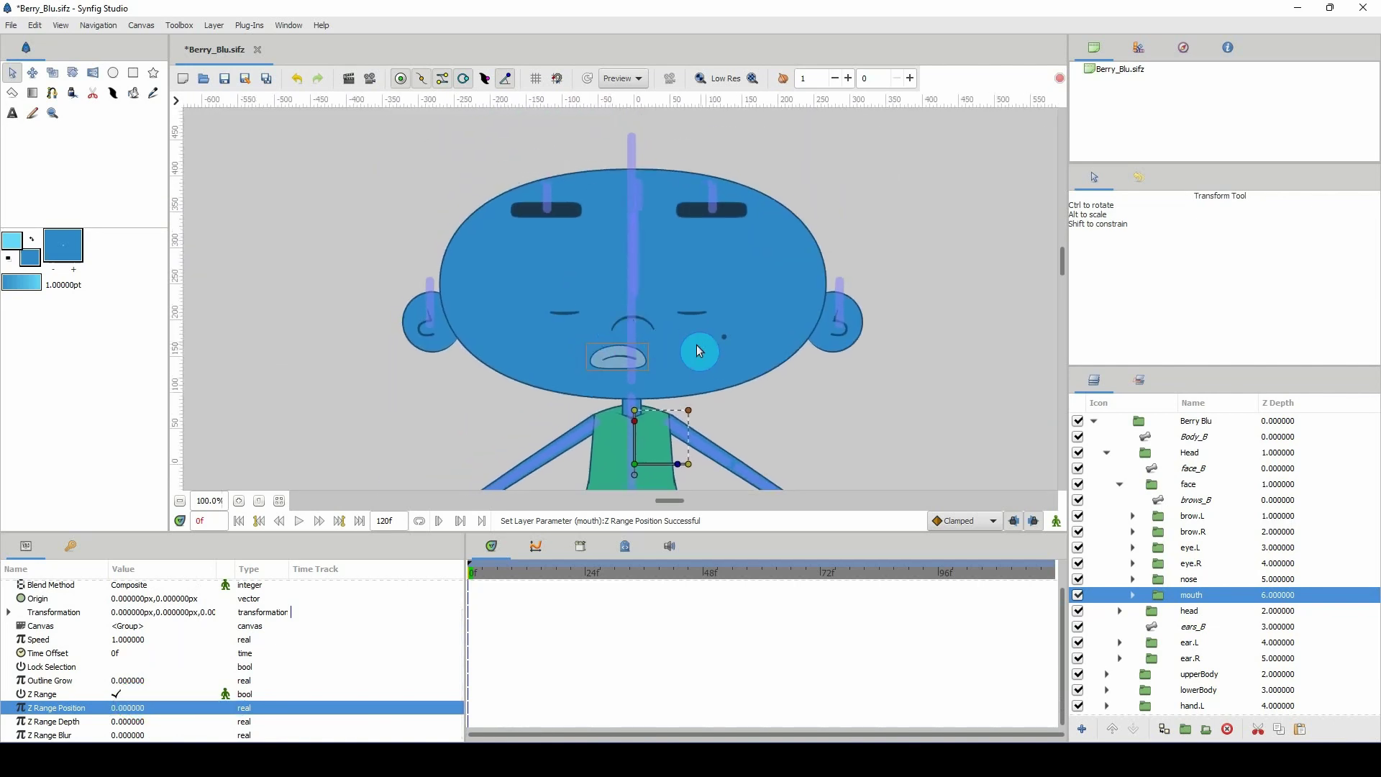
# Collapse the mouth and Head groups to tidy the layer list
pyautogui.click(701, 334)
pyautogui.click(1133, 596)
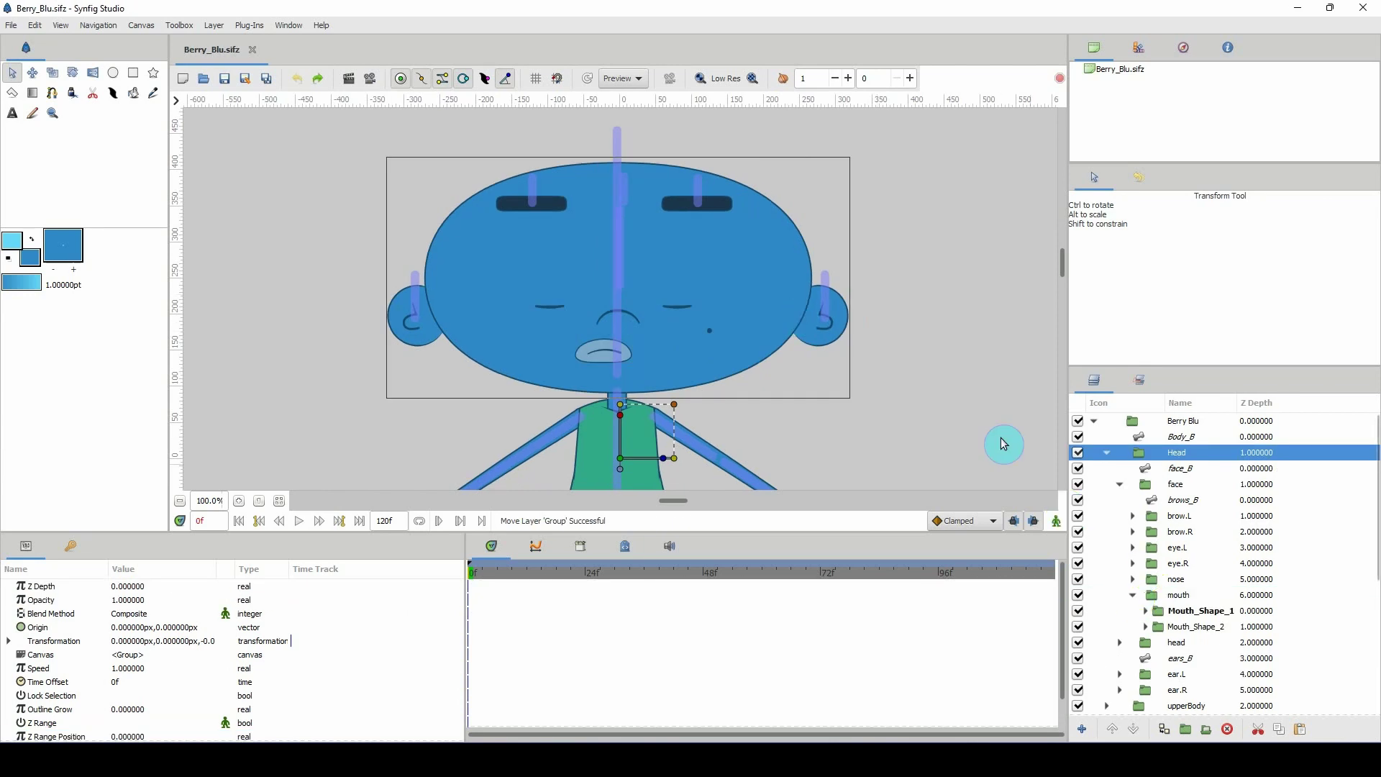
pyautogui.click(1133, 596)
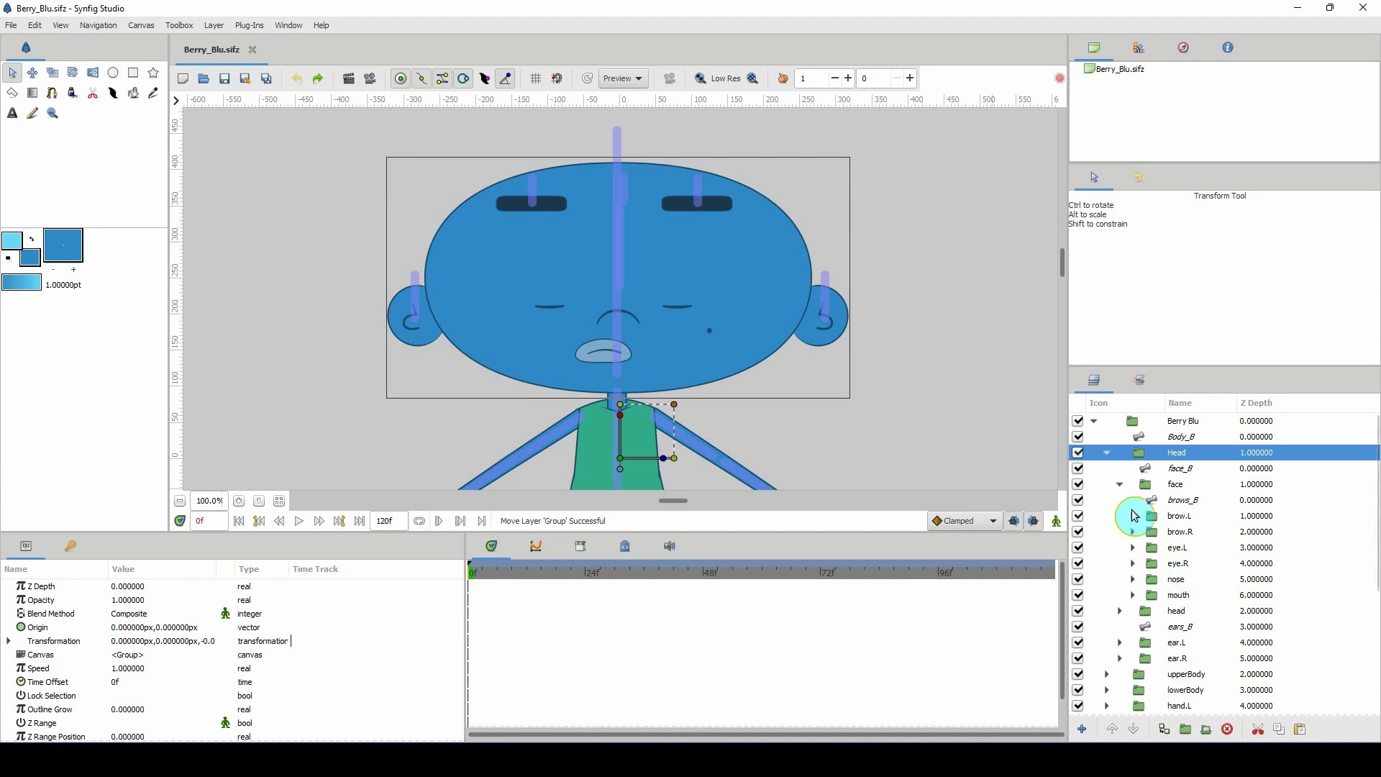
pyautogui.click(1106, 452)
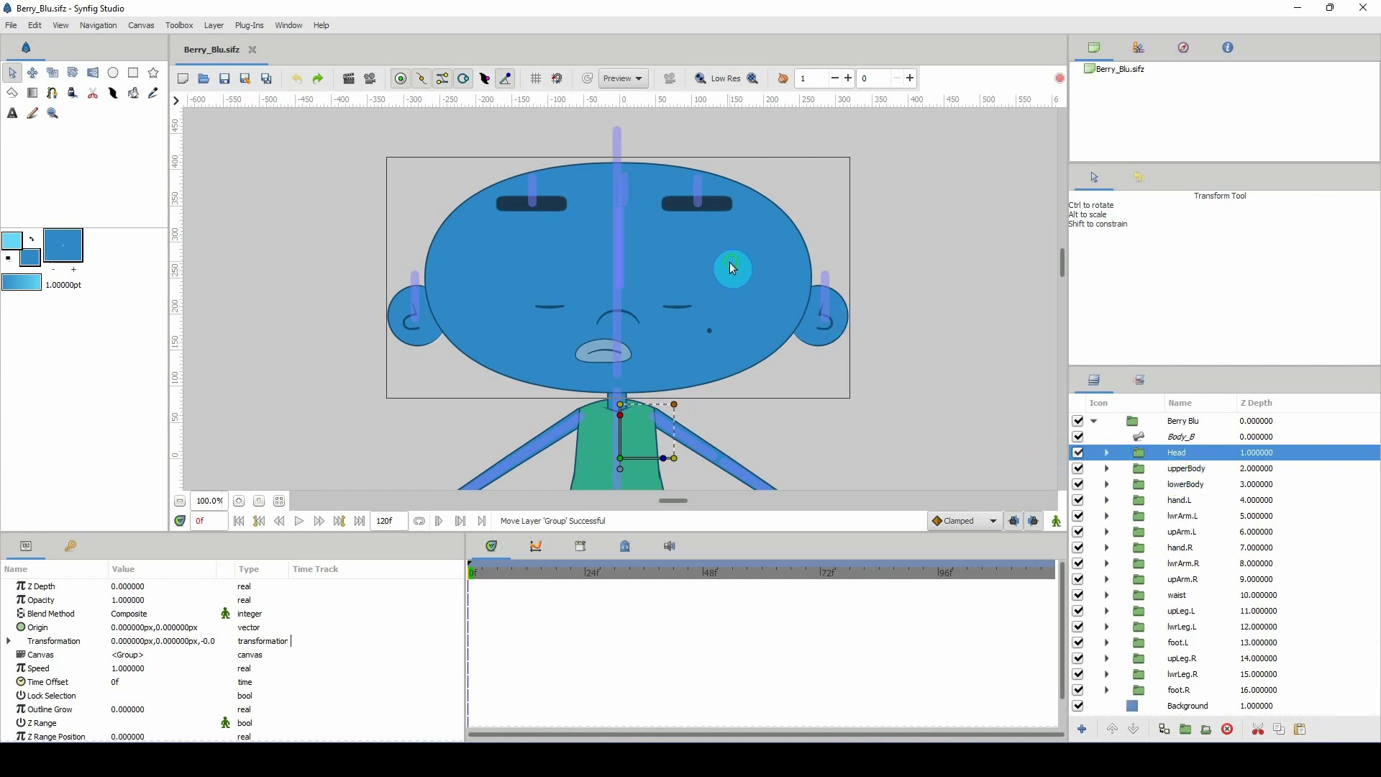
pyautogui.scroll(1, 728, 268)
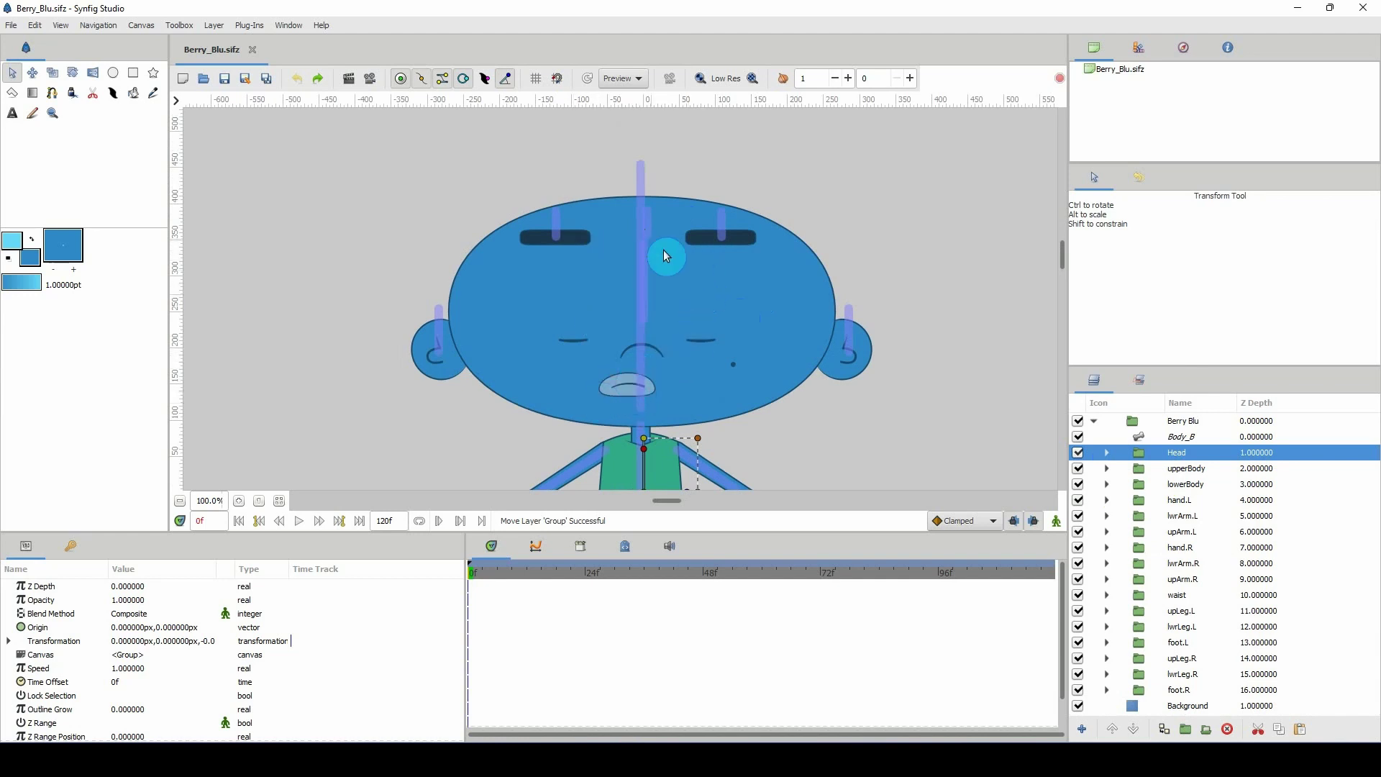
# Add a new empty group layer directly above the Head group
pyautogui.click(1160, 449)
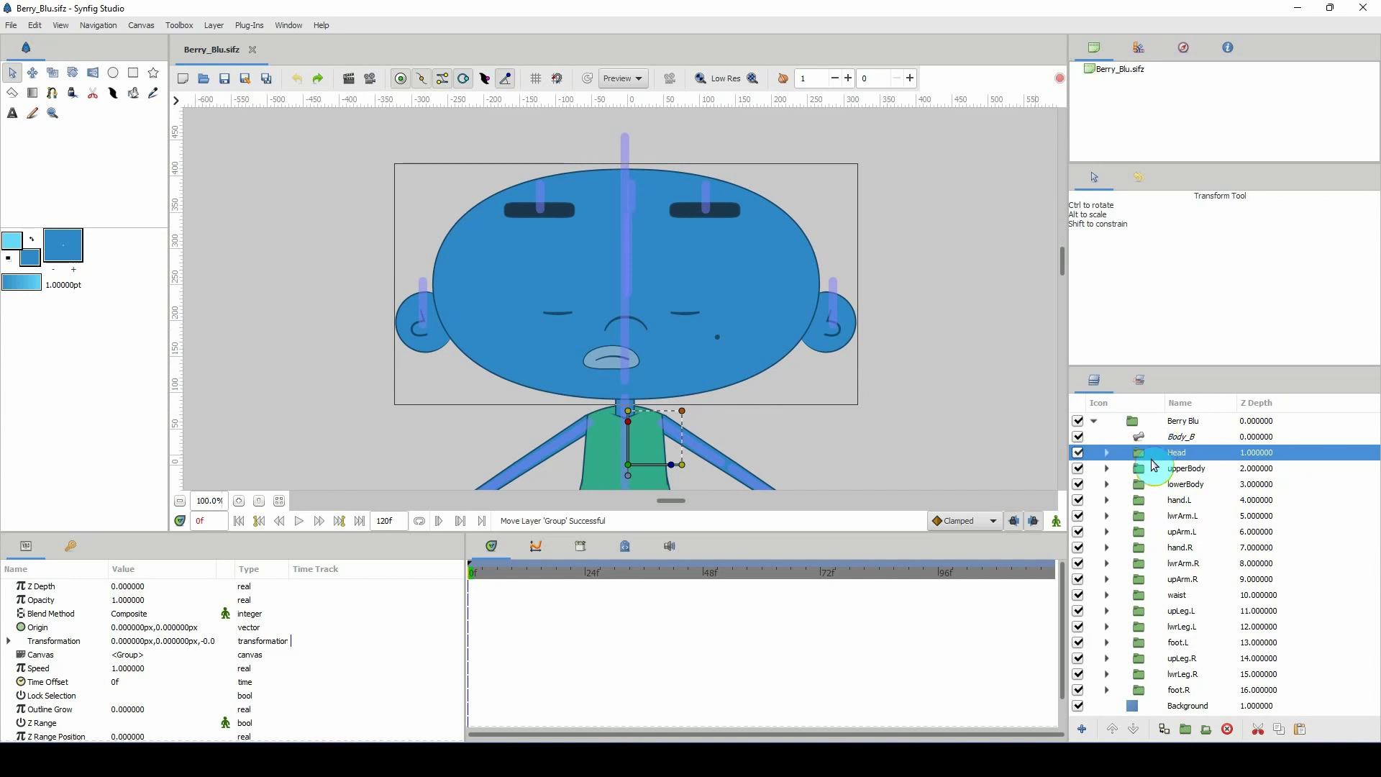
pyautogui.rightClick(1144, 459)
pyautogui.moveTo(1249, 112)
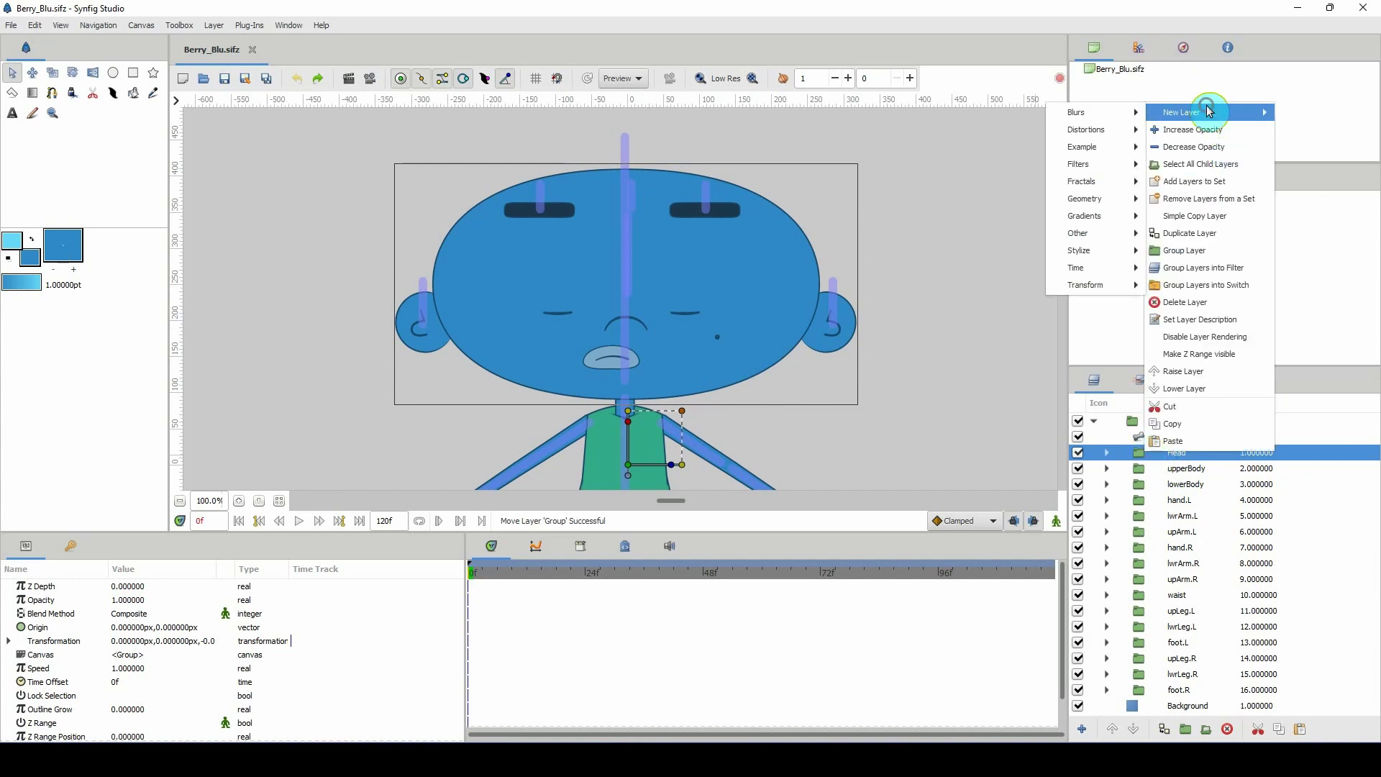
pyautogui.moveTo(1081, 236)
pyautogui.click(987, 271)
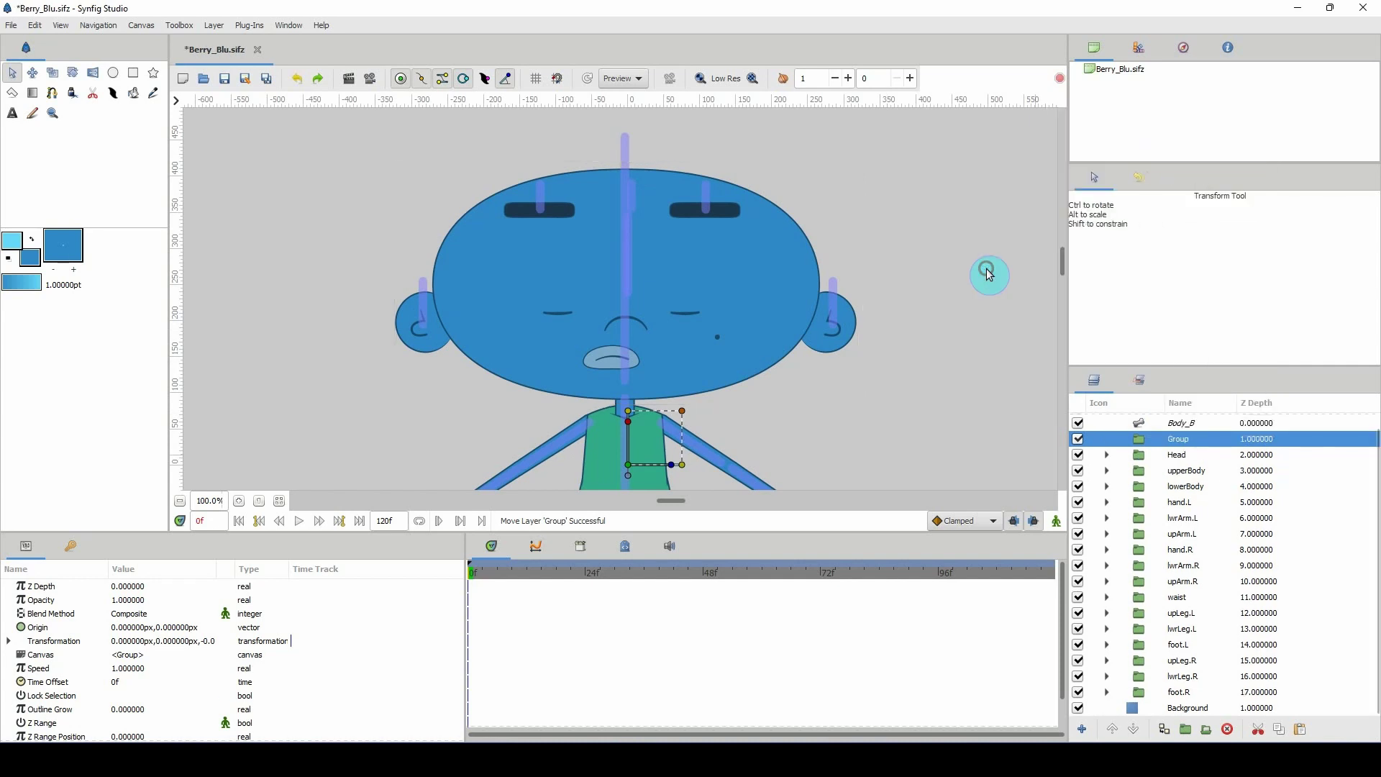
# Add a Rotate transform layer and place it inside the new empty group
pyautogui.rightClick(1175, 441)
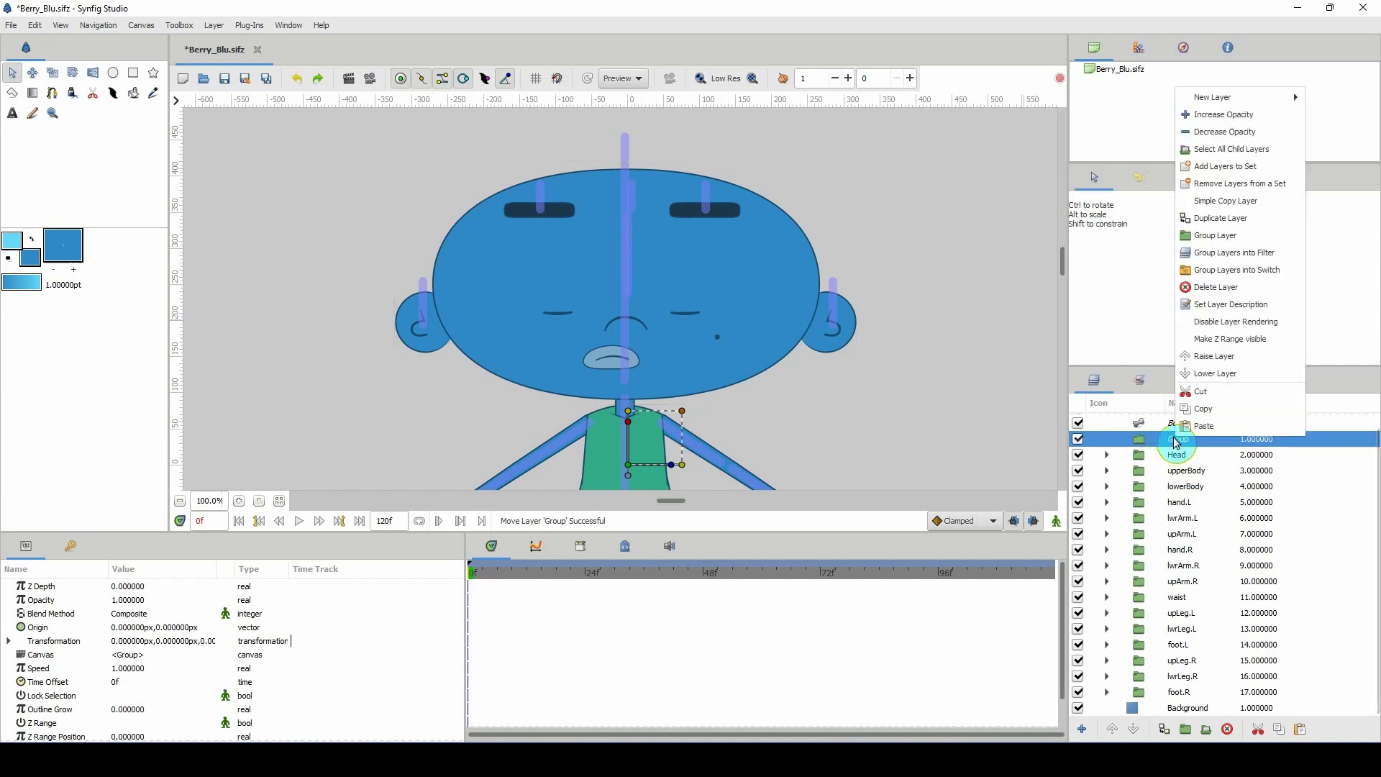
pyautogui.moveTo(1194, 97)
pyautogui.moveTo(1110, 275)
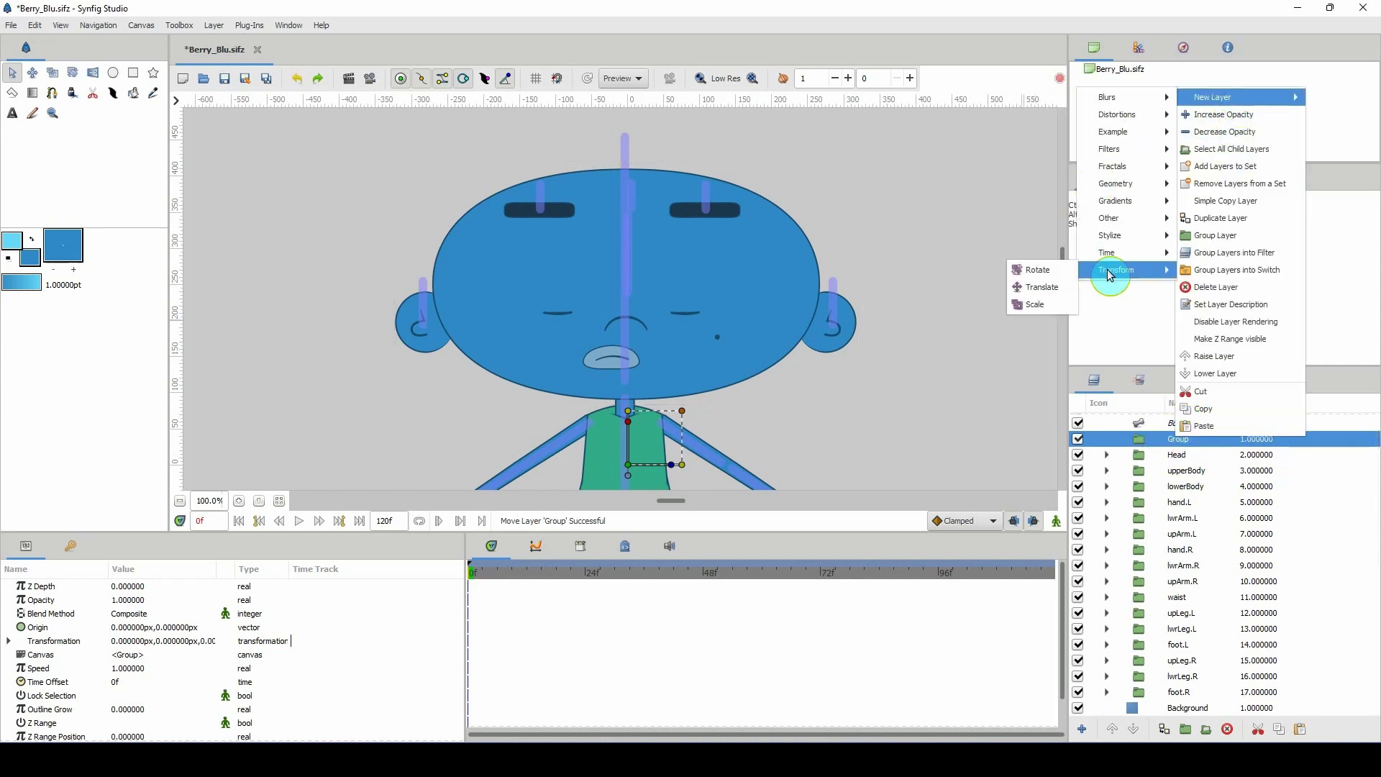
pyautogui.click(1037, 270)
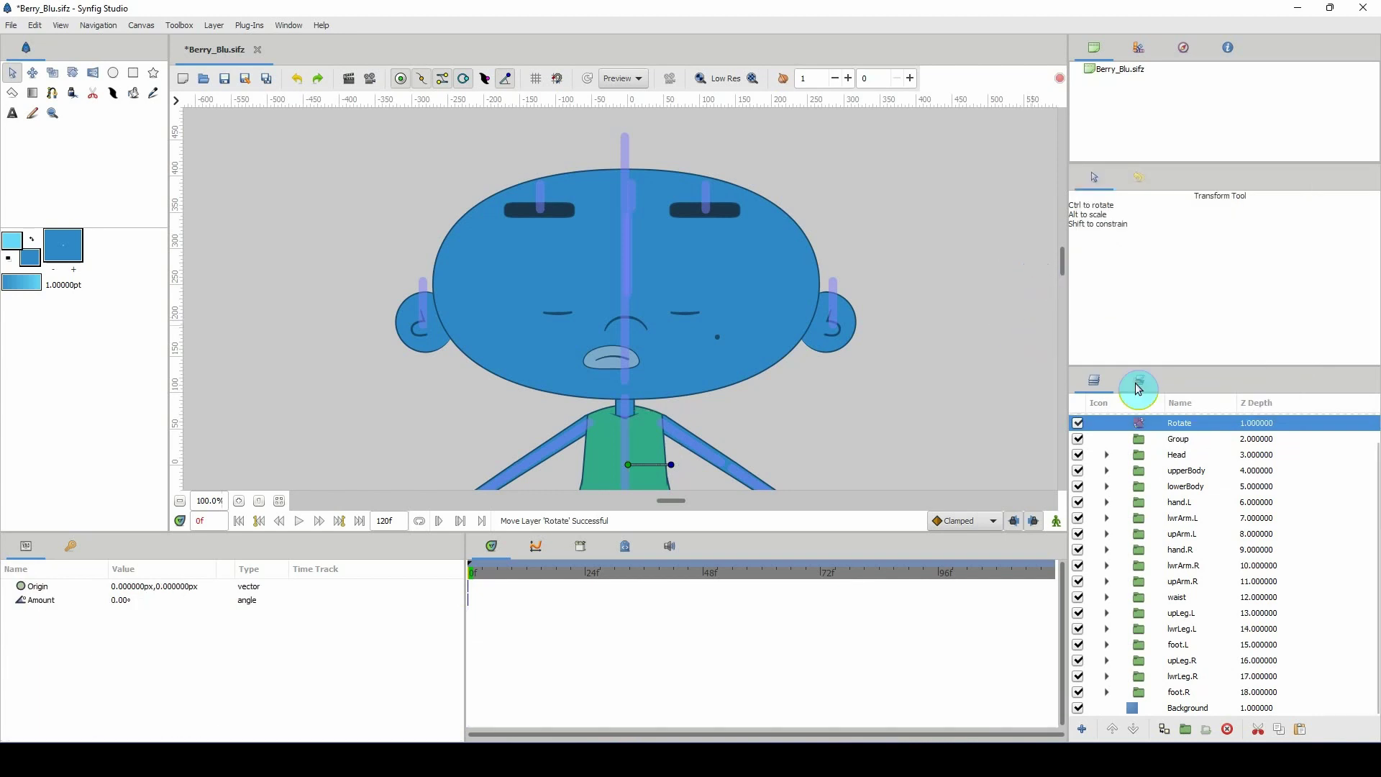
pyautogui.moveTo(1139, 430); pyautogui.dragTo(1142, 439)
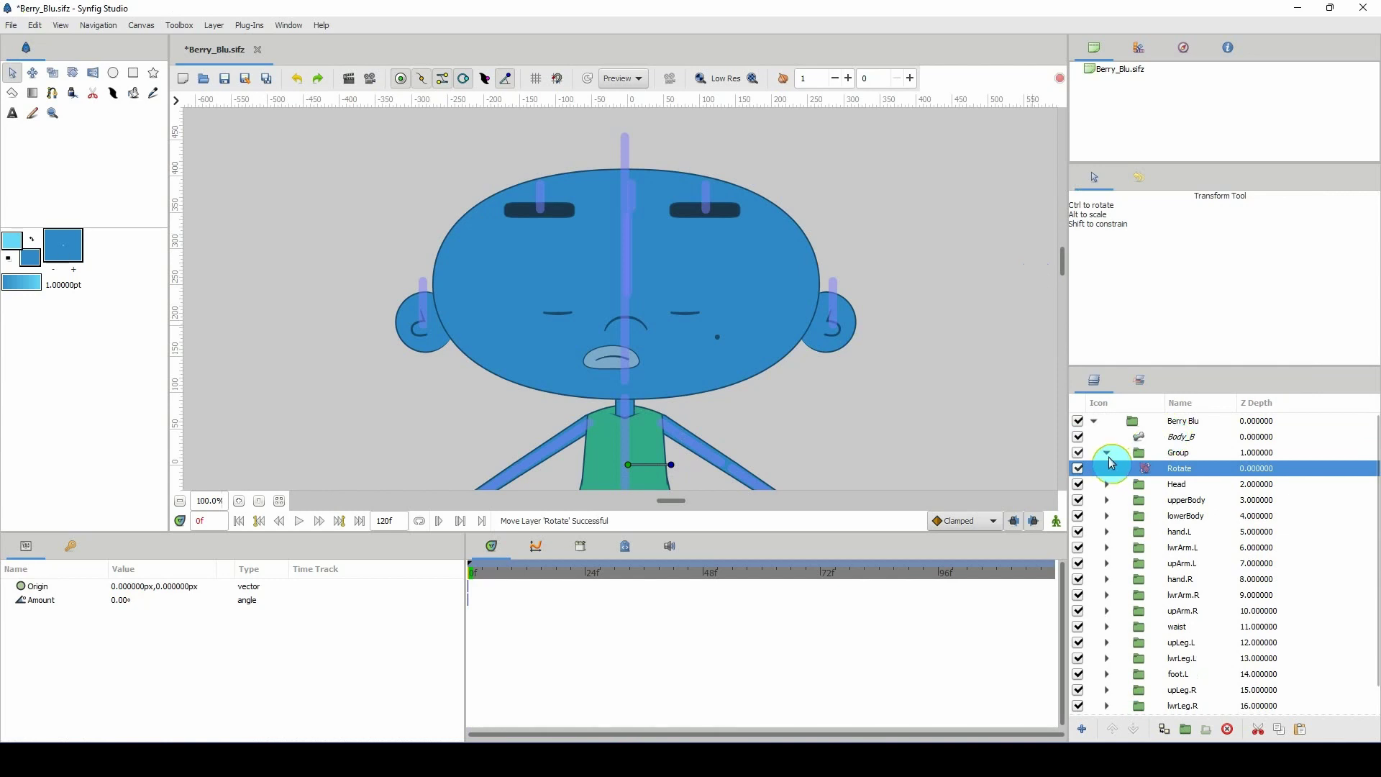
# Move the Rotate layer's origin to the empty canvas area right of the head, at about 630, 330 px
pyautogui.scroll(-3, 703, 441)
pyautogui.hscroll(5, 702, 441)
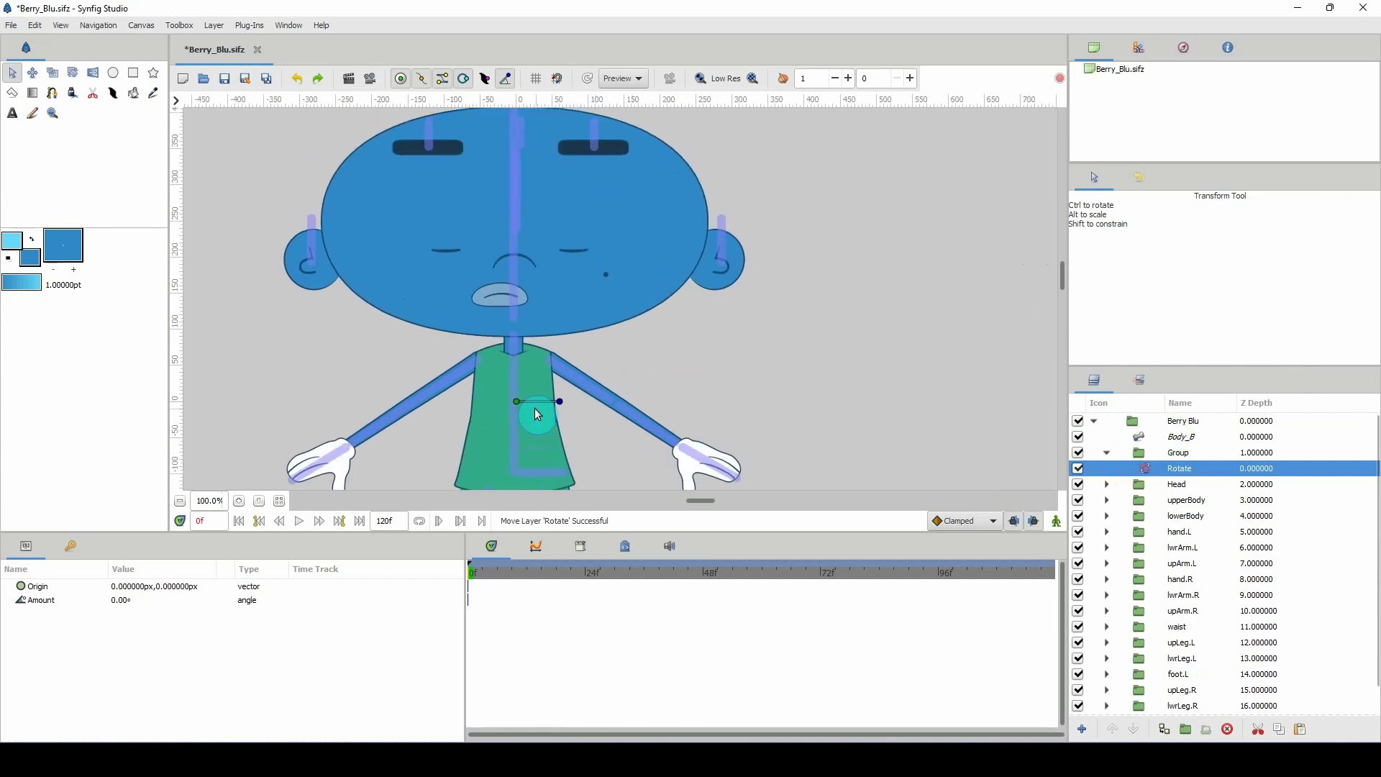
pyautogui.moveTo(516, 403); pyautogui.dragTo(785, 250)
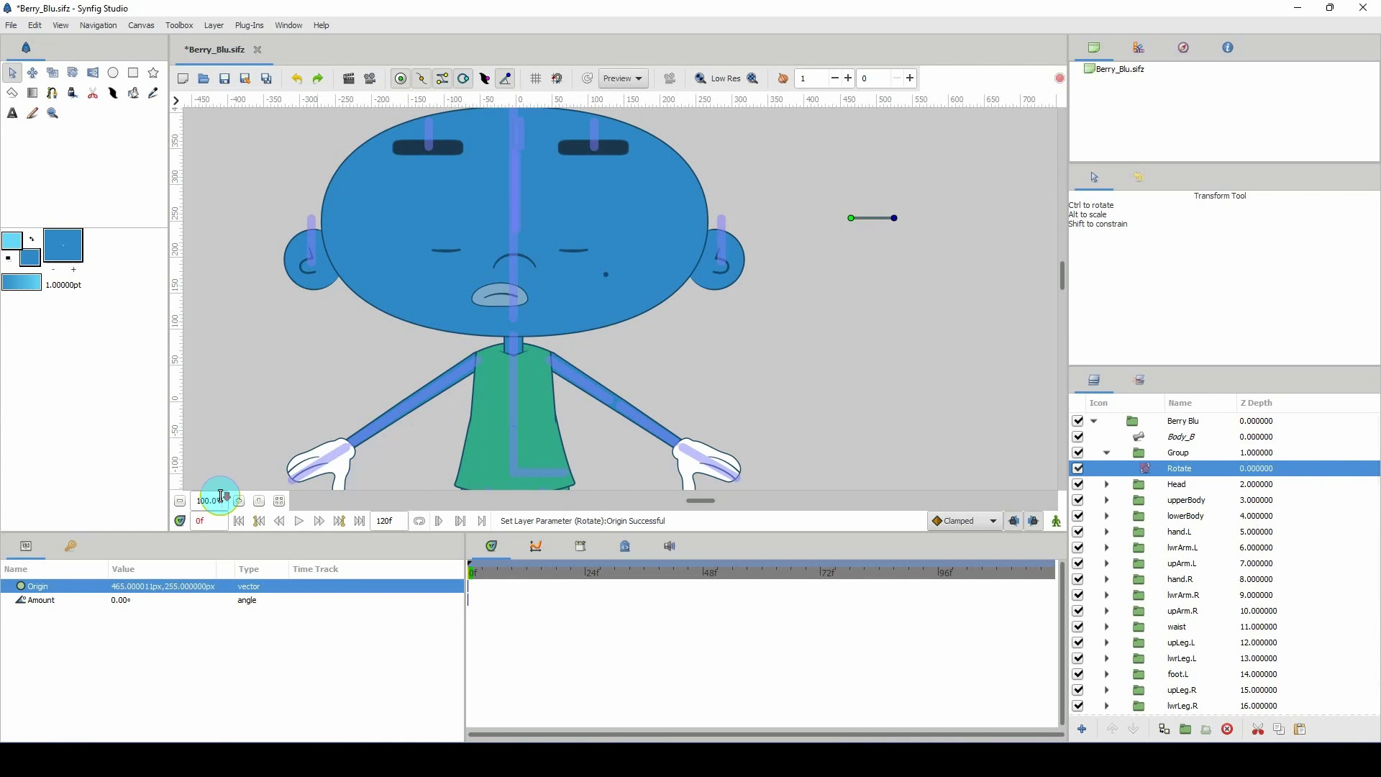
pyautogui.scroll(-2, 218, 502)
pyautogui.moveTo(772, 324); pyautogui.dragTo(846, 291)
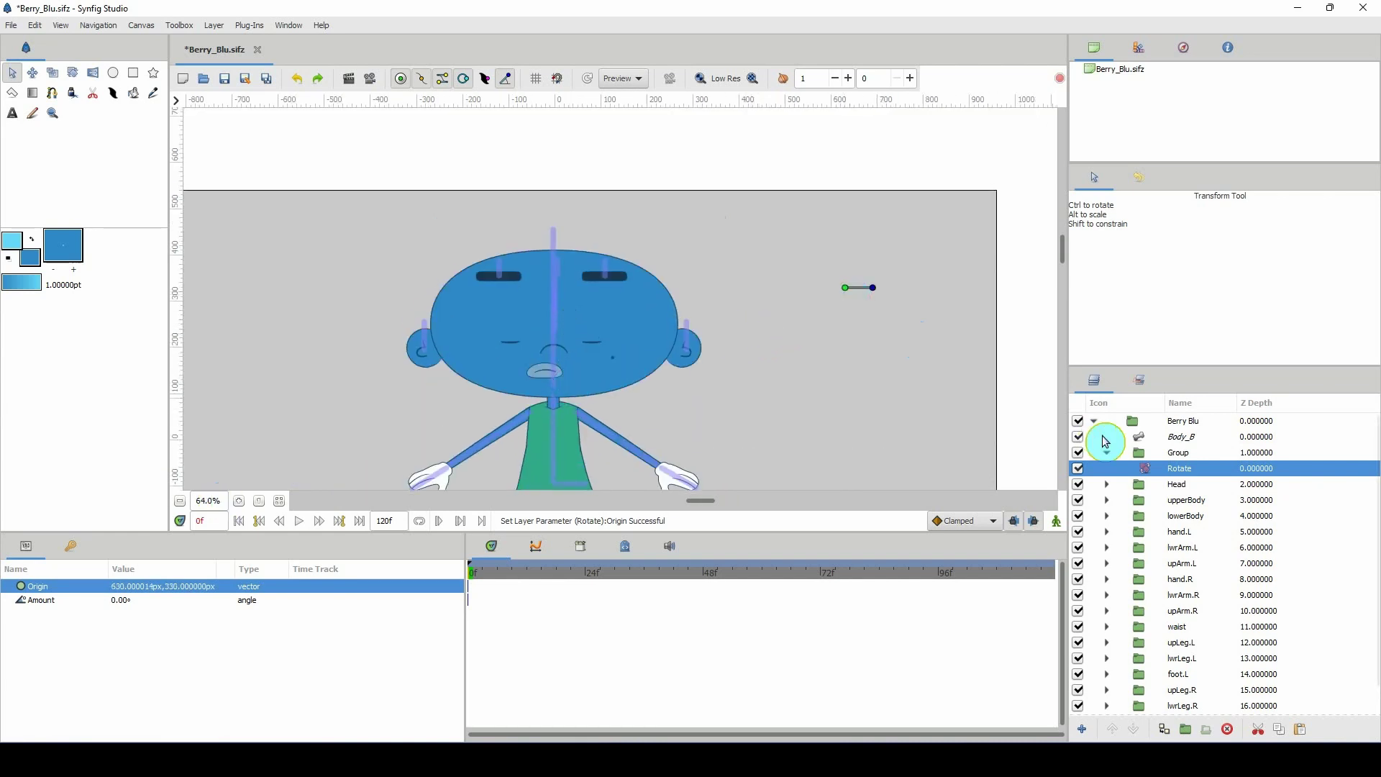
# Select the new group together with its Rotate layer and move the group's transform handle to about 600, 323 px
pyautogui.keyDown('ctrl'); pyautogui.click(1148, 455); pyautogui.keyUp('ctrl')
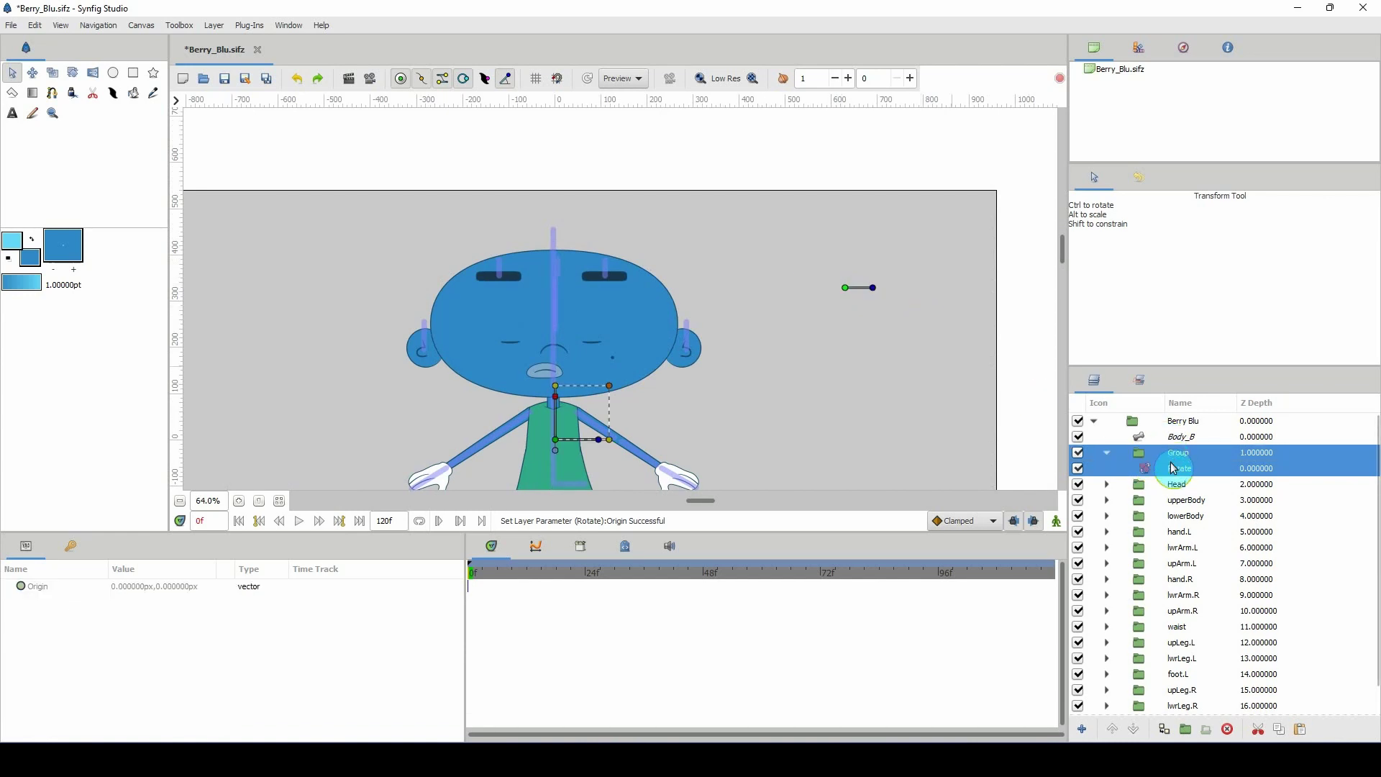
pyautogui.moveTo(558, 456); pyautogui.dragTo(833, 299)
pyautogui.click(888, 243)
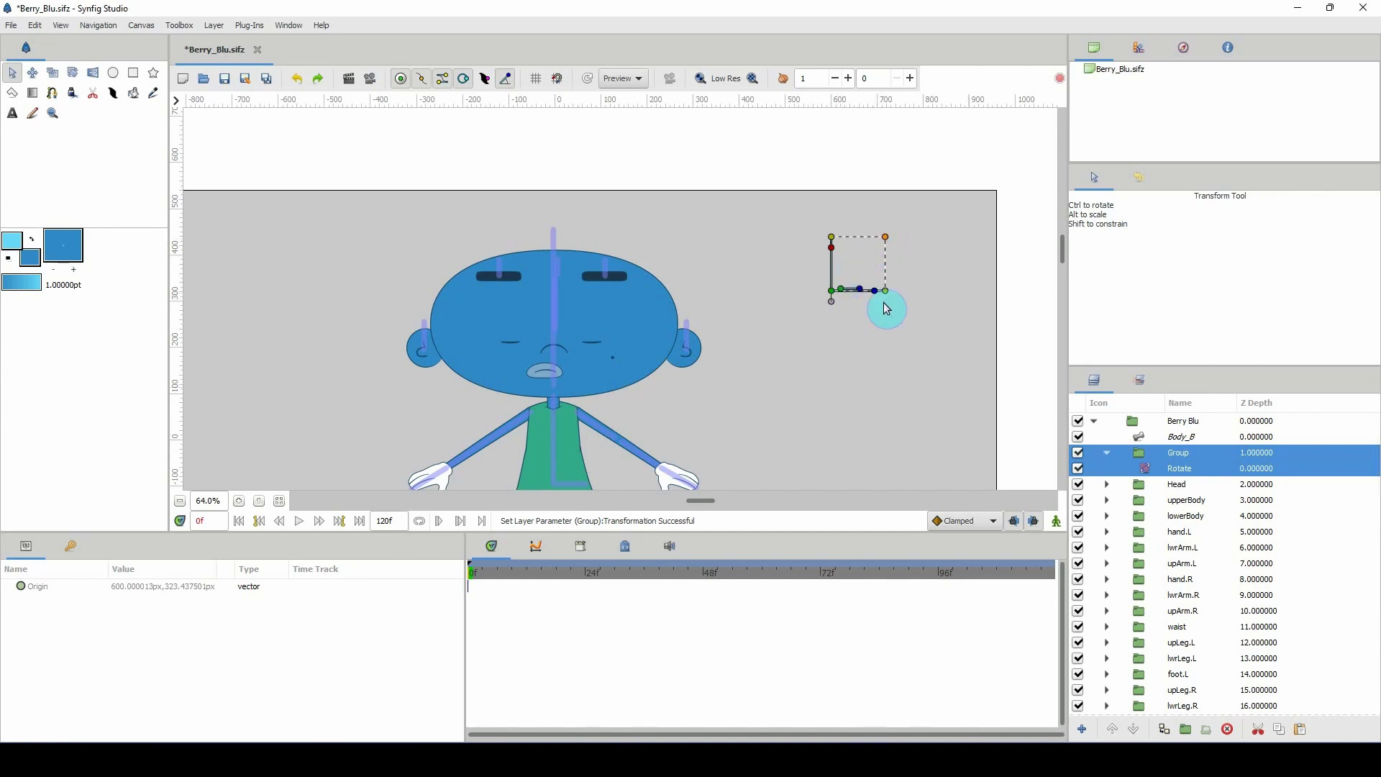
# Select only the Rotate layer and move its origin slightly up and right, to about 666, 355 px
pyautogui.click(1145, 484)
pyautogui.click(1144, 468)
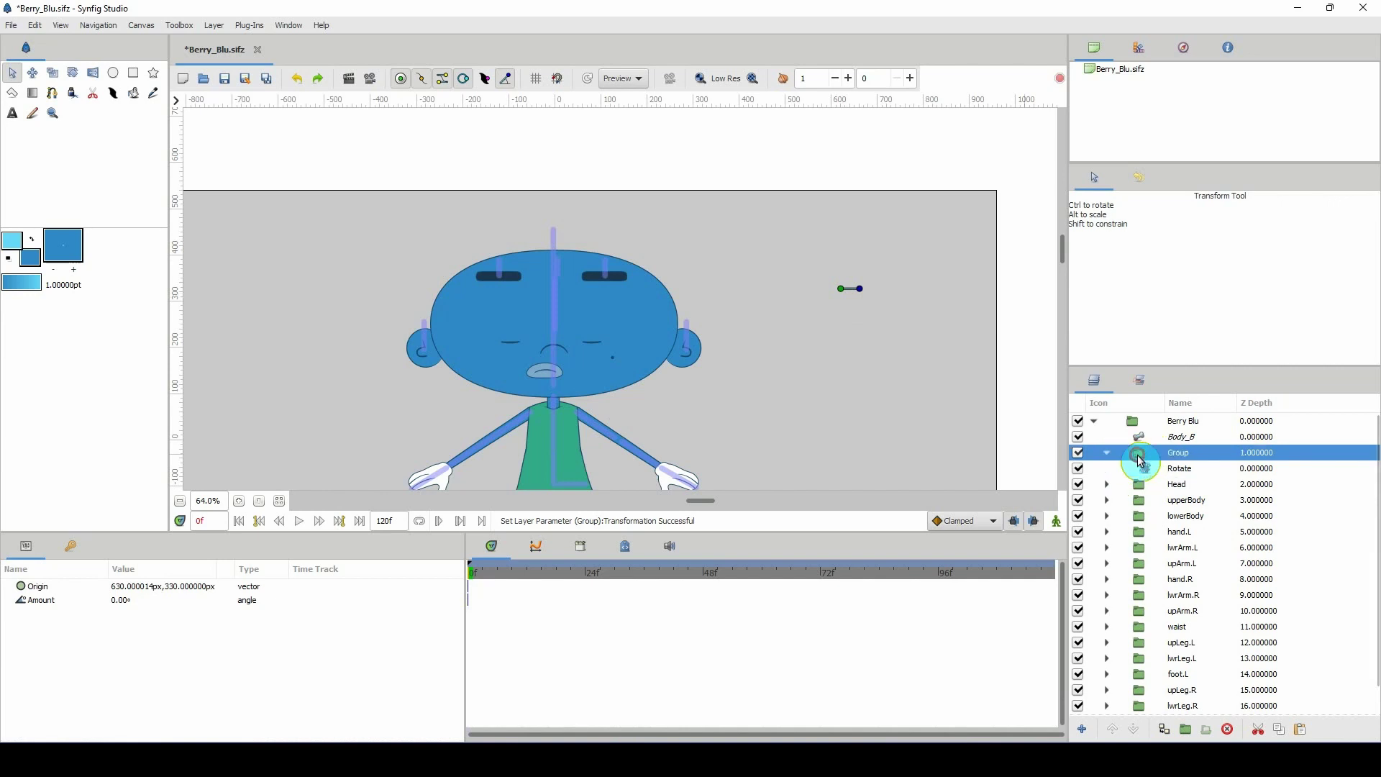
pyautogui.click(1136, 453)
pyautogui.click(1138, 469)
pyautogui.moveTo(845, 293); pyautogui.dragTo(857, 286)
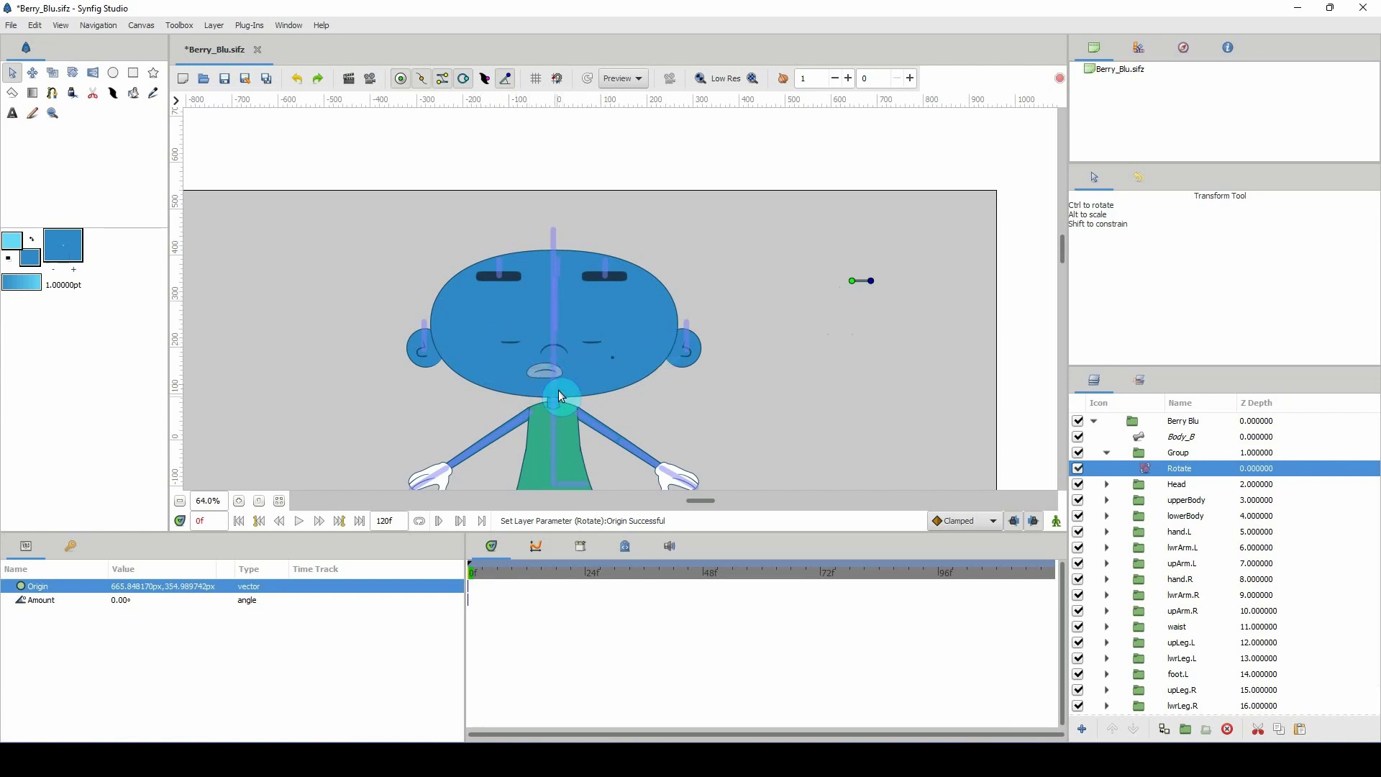
pyautogui.scroll(-5, 561, 374)
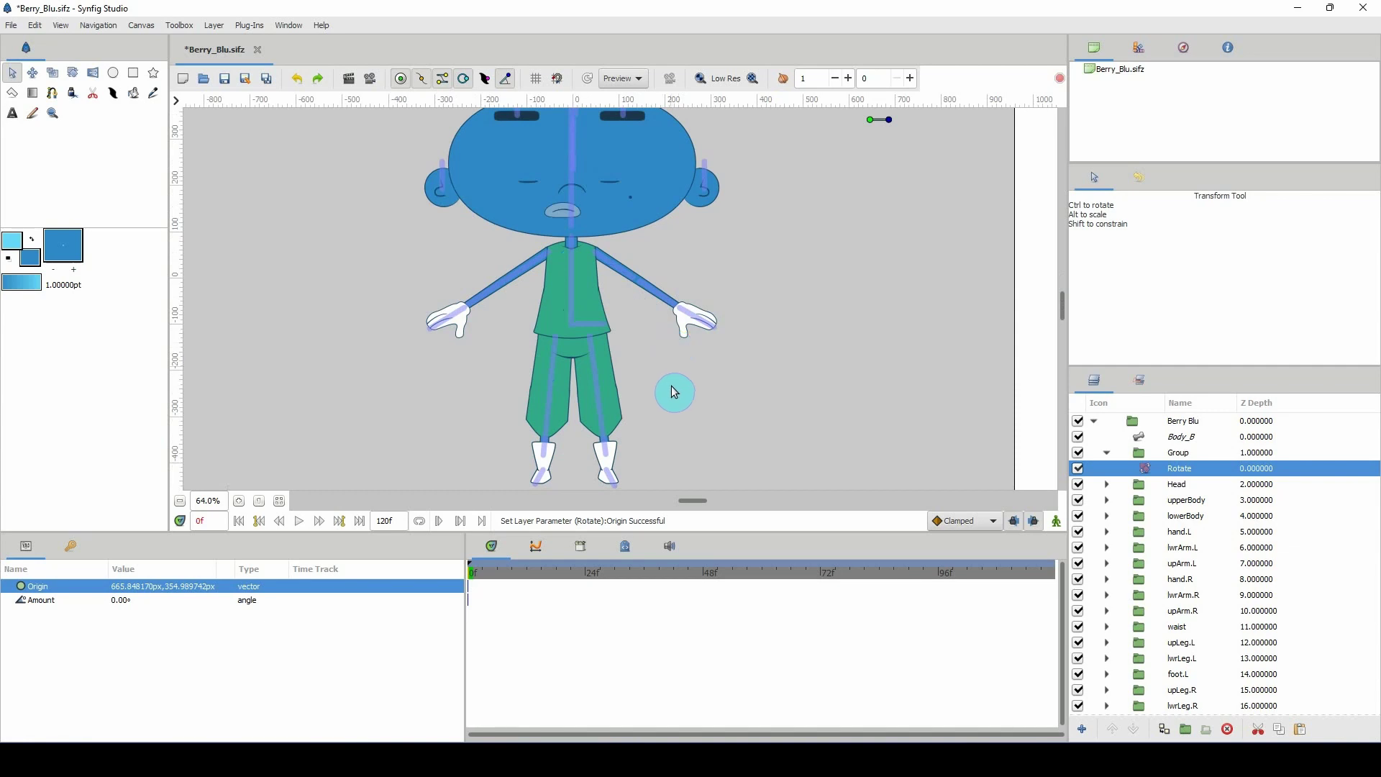
pyautogui.scroll(2, 674, 311)
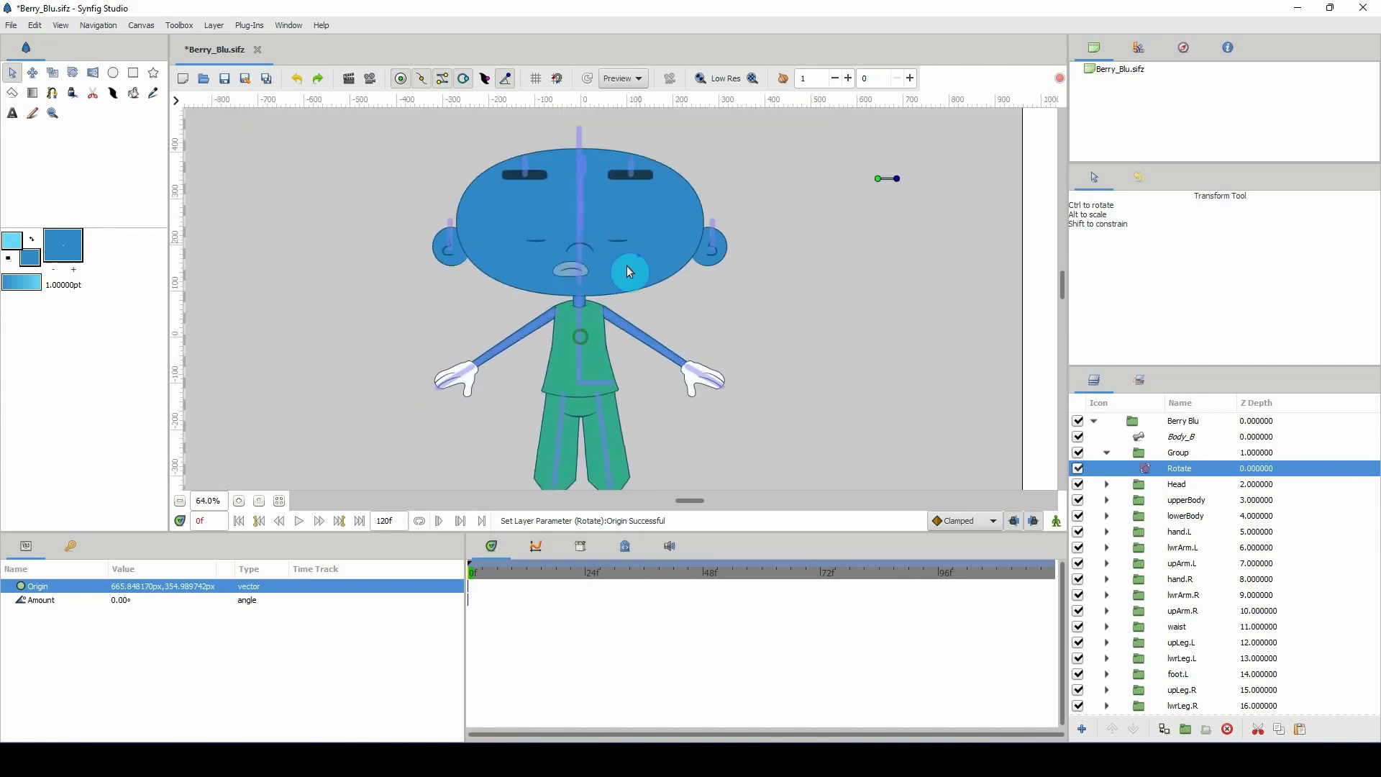
pyautogui.scroll(-4, 581, 403)
pyautogui.scroll(5, 604, 374)
pyautogui.hscroll(2, 589, 423)
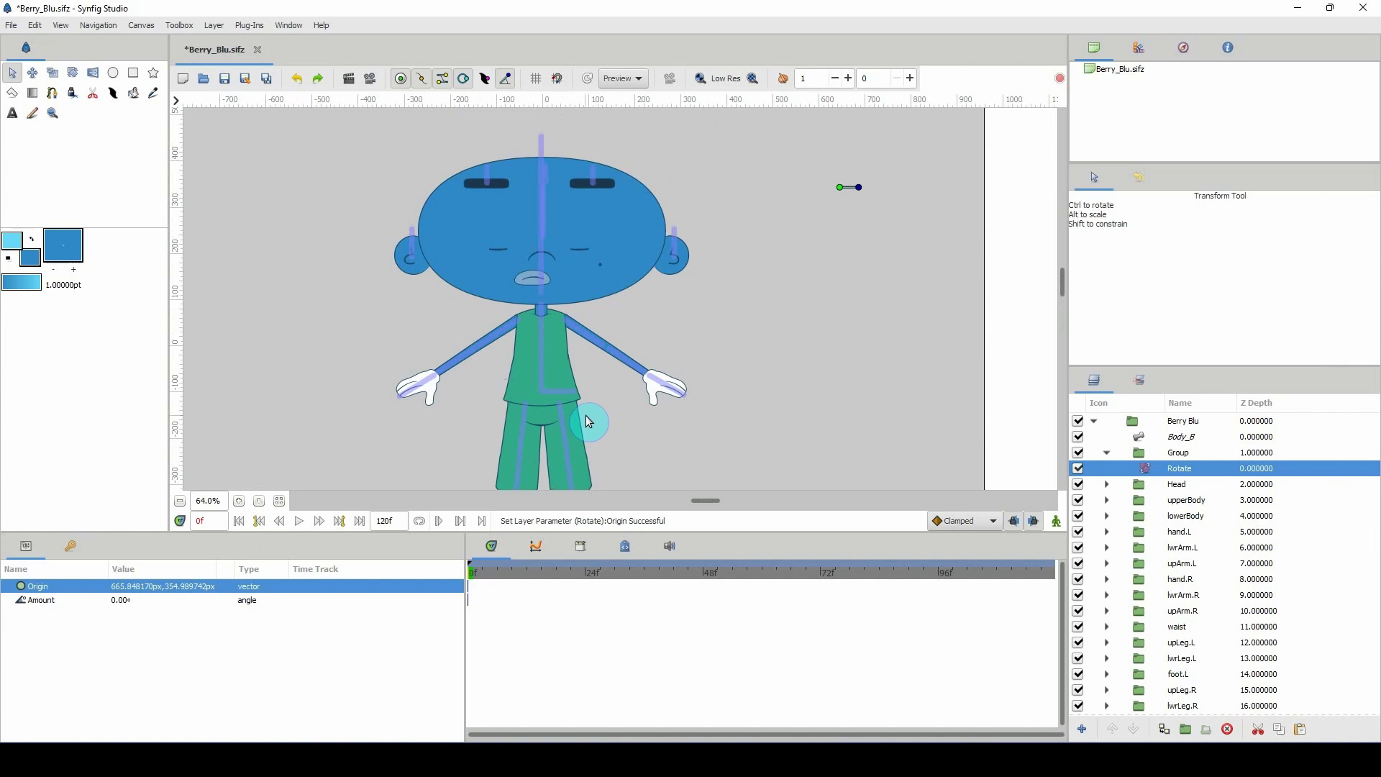
pyautogui.scroll(1, 698, 354)
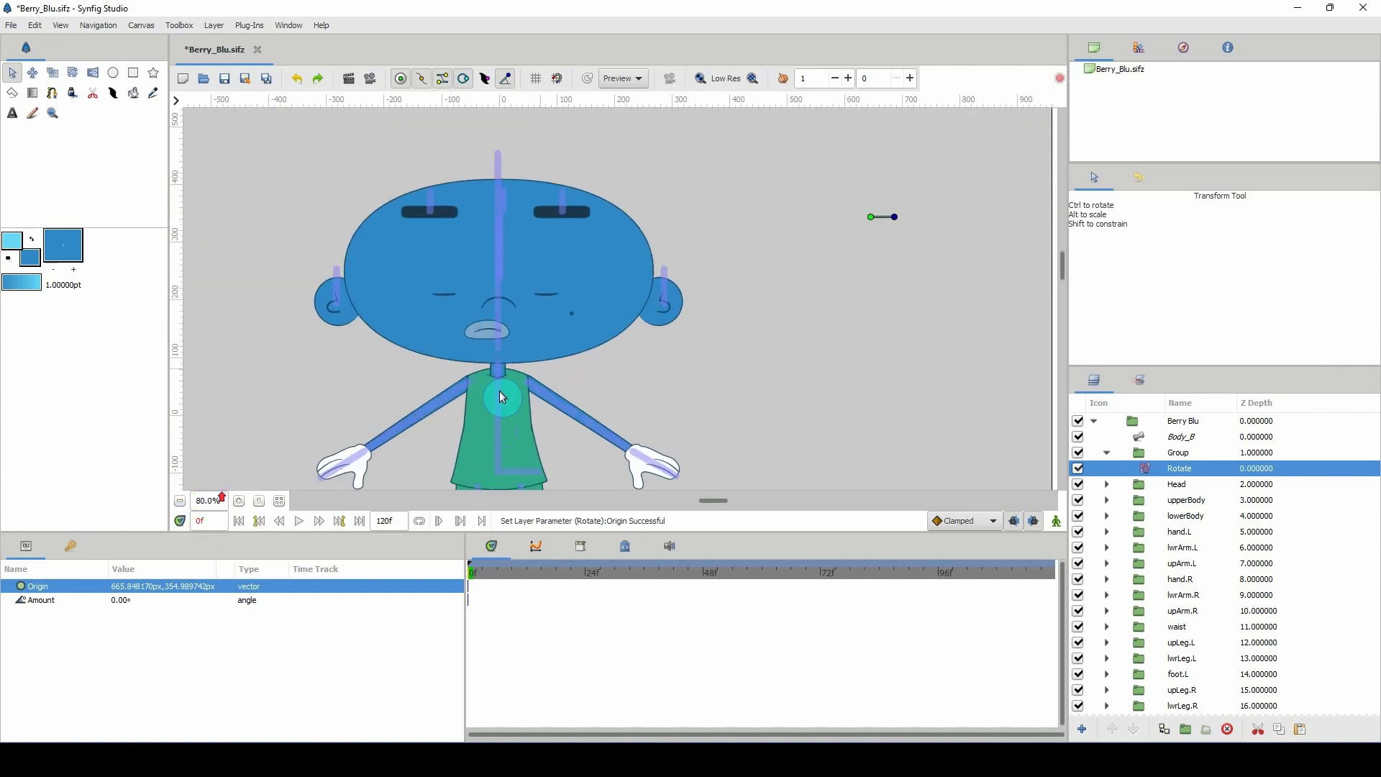
pyautogui.click(218, 499)
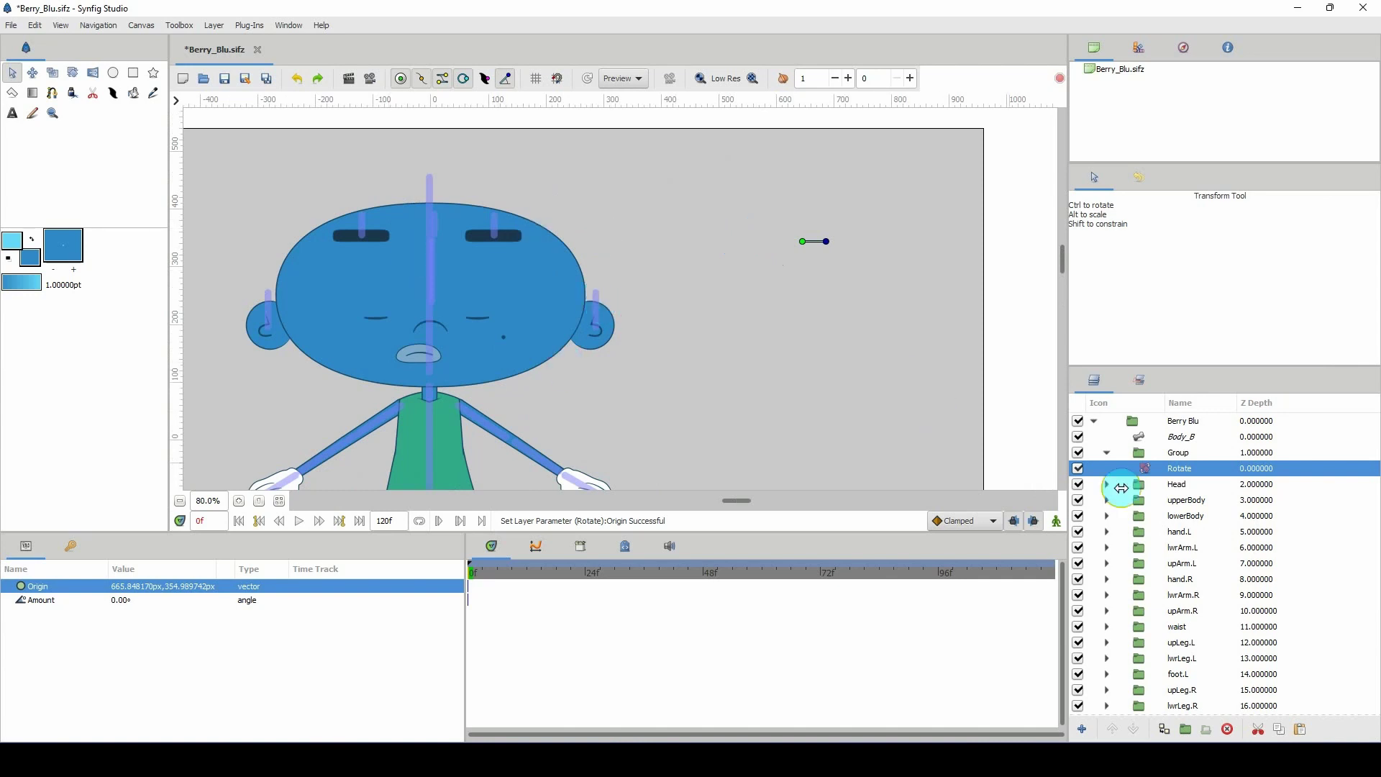
# Collapse the group holding the Rotate layer and duplicate it four times, keeping all copies above the Head group
pyautogui.click(1108, 453)
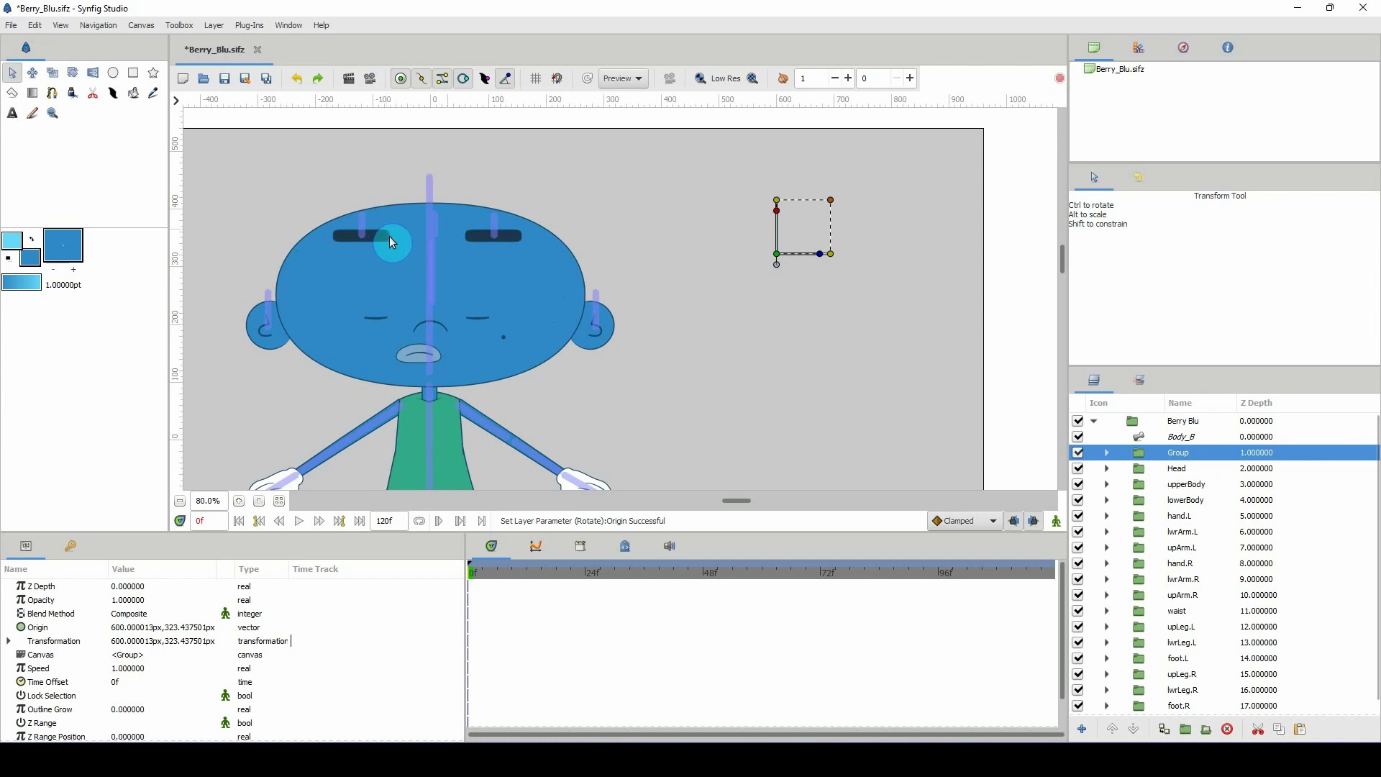
pyautogui.click(1146, 458)
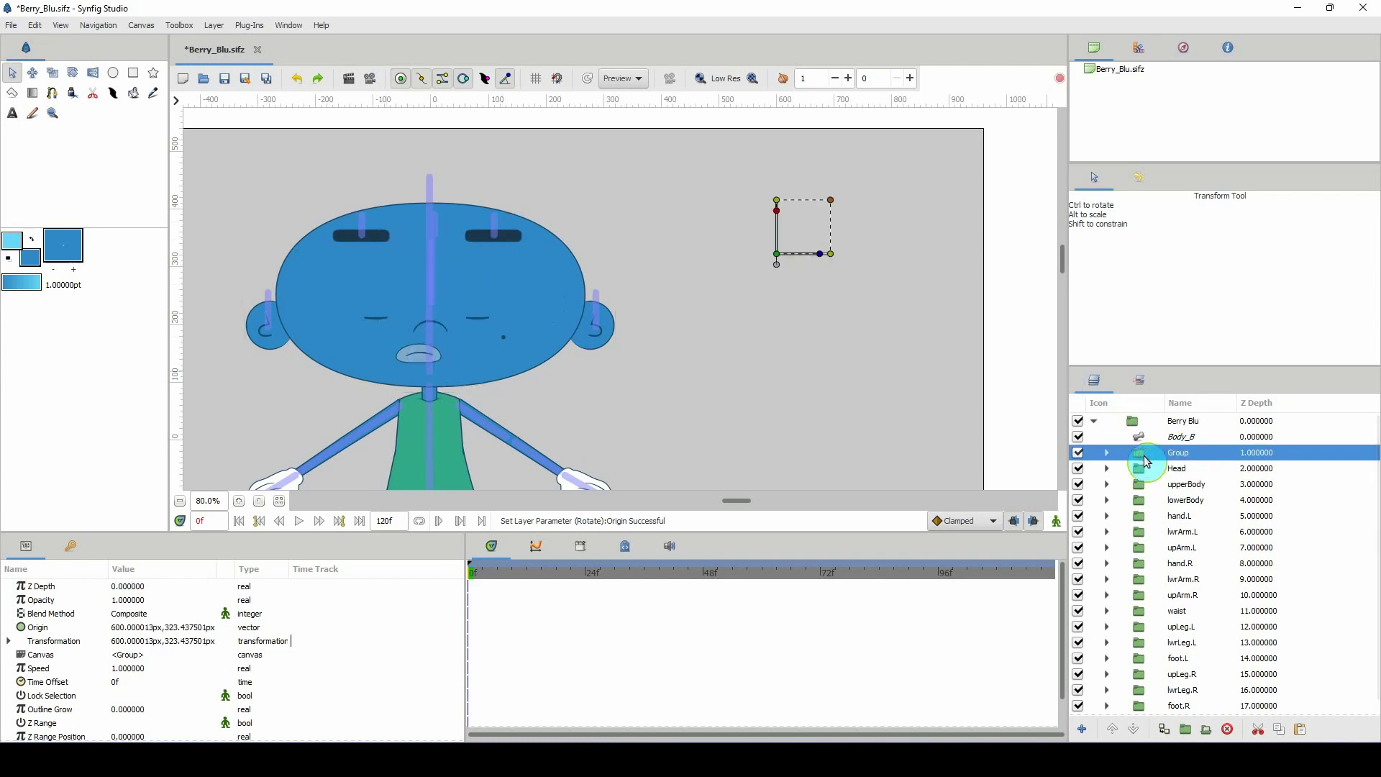
pyautogui.moveTo(1147, 461)
pyautogui.mouseDown()
pyautogui.moveTo(1161, 504)
pyautogui.moveTo(1136, 517)
pyautogui.moveTo(1156, 462)
pyautogui.mouseUp()
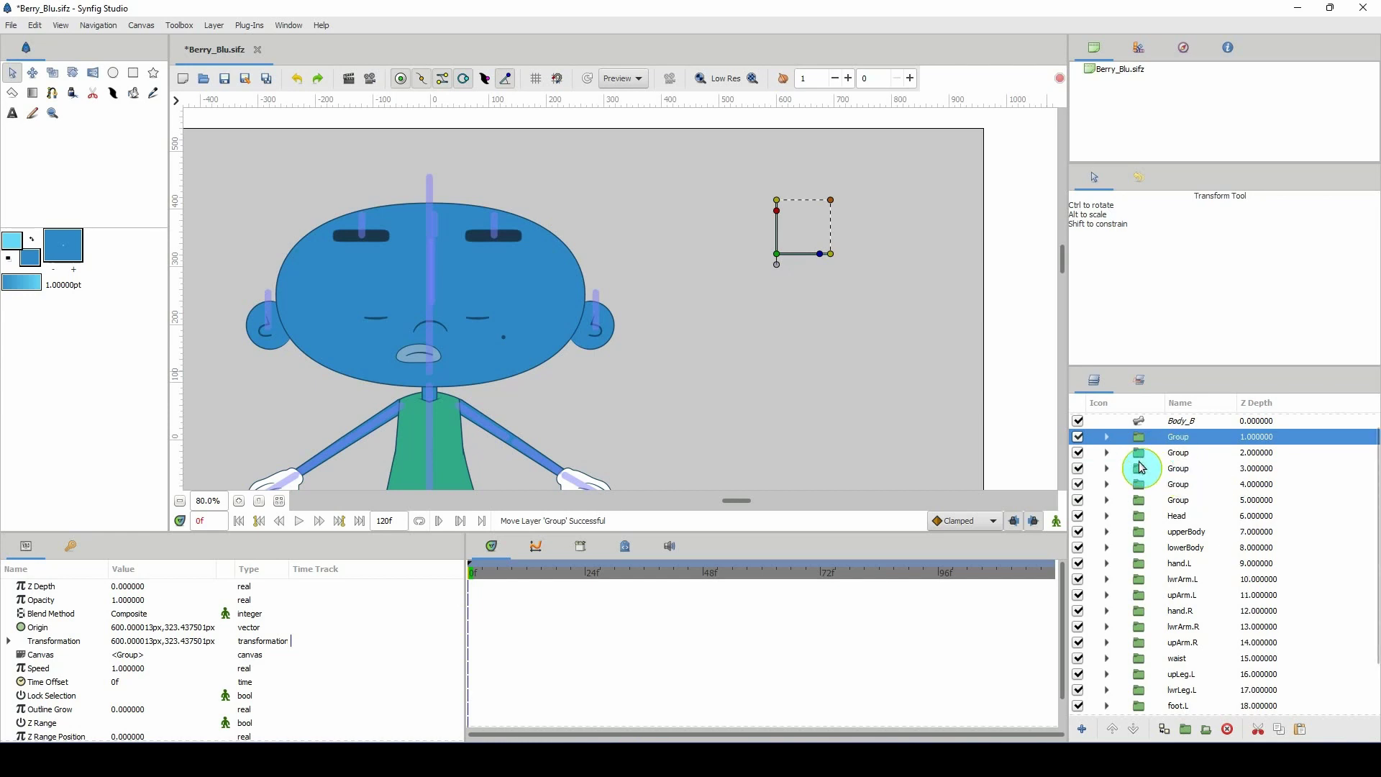
# Deactivate the four lower copies of the control group and select the Rotate layer inside the remaining active one
pyautogui.click(1078, 500)
pyautogui.click(1078, 485)
pyautogui.click(1078, 469)
pyautogui.click(1077, 453)
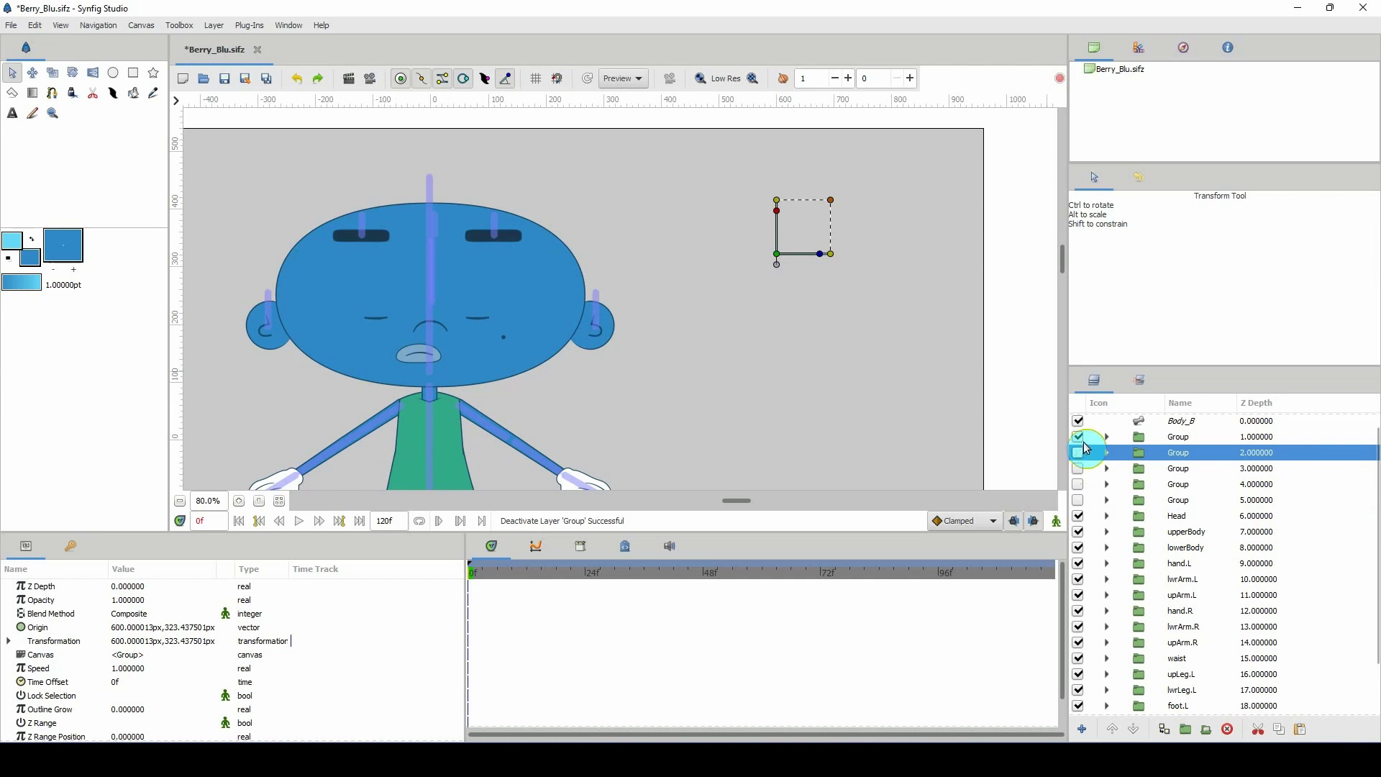
pyautogui.click(1128, 438)
pyautogui.doubleClick(1142, 438)
pyautogui.click(1163, 453)
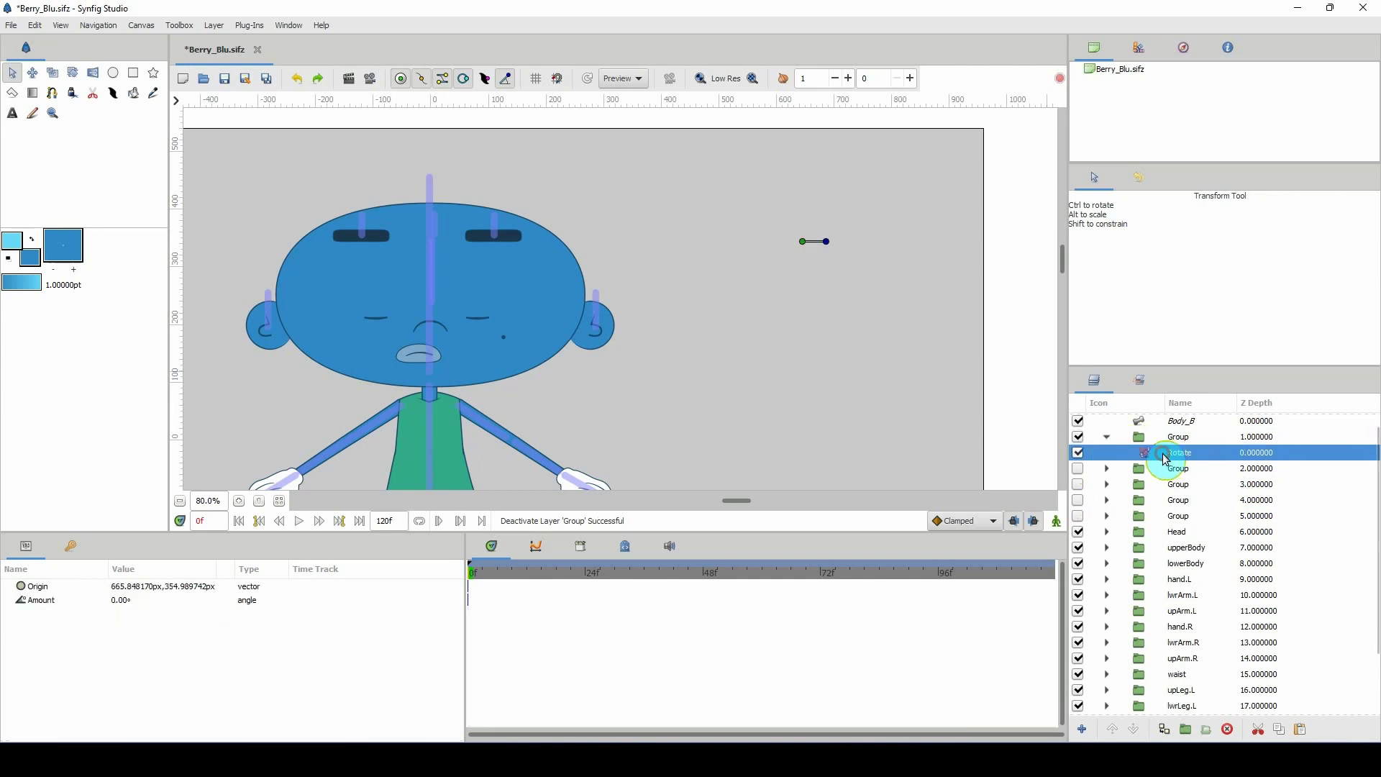
# Convert the Z Range Position of the brow.L group, inside Head and face, to Integer and expand its sub-parameters
pyautogui.scroll(3, 629, 348)
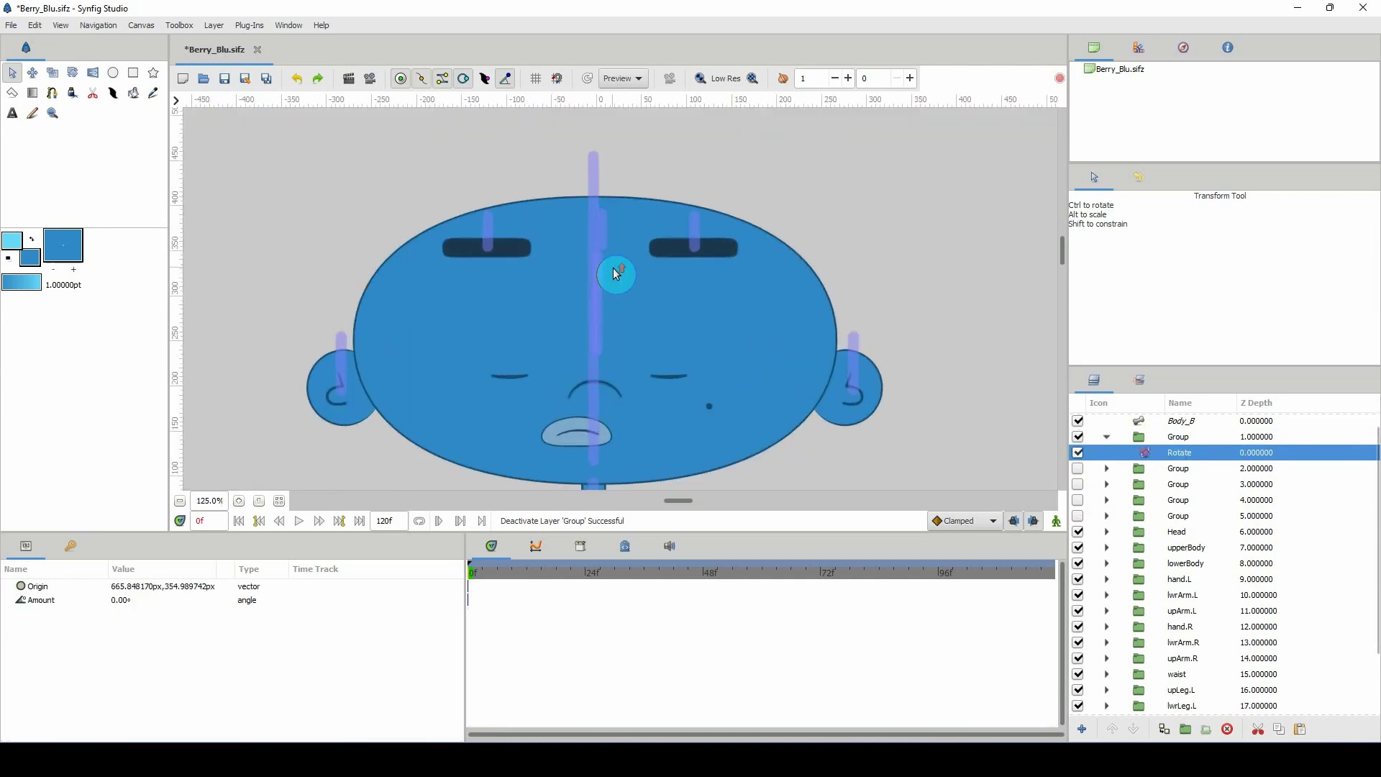
pyautogui.click(1107, 532)
pyautogui.click(1122, 568)
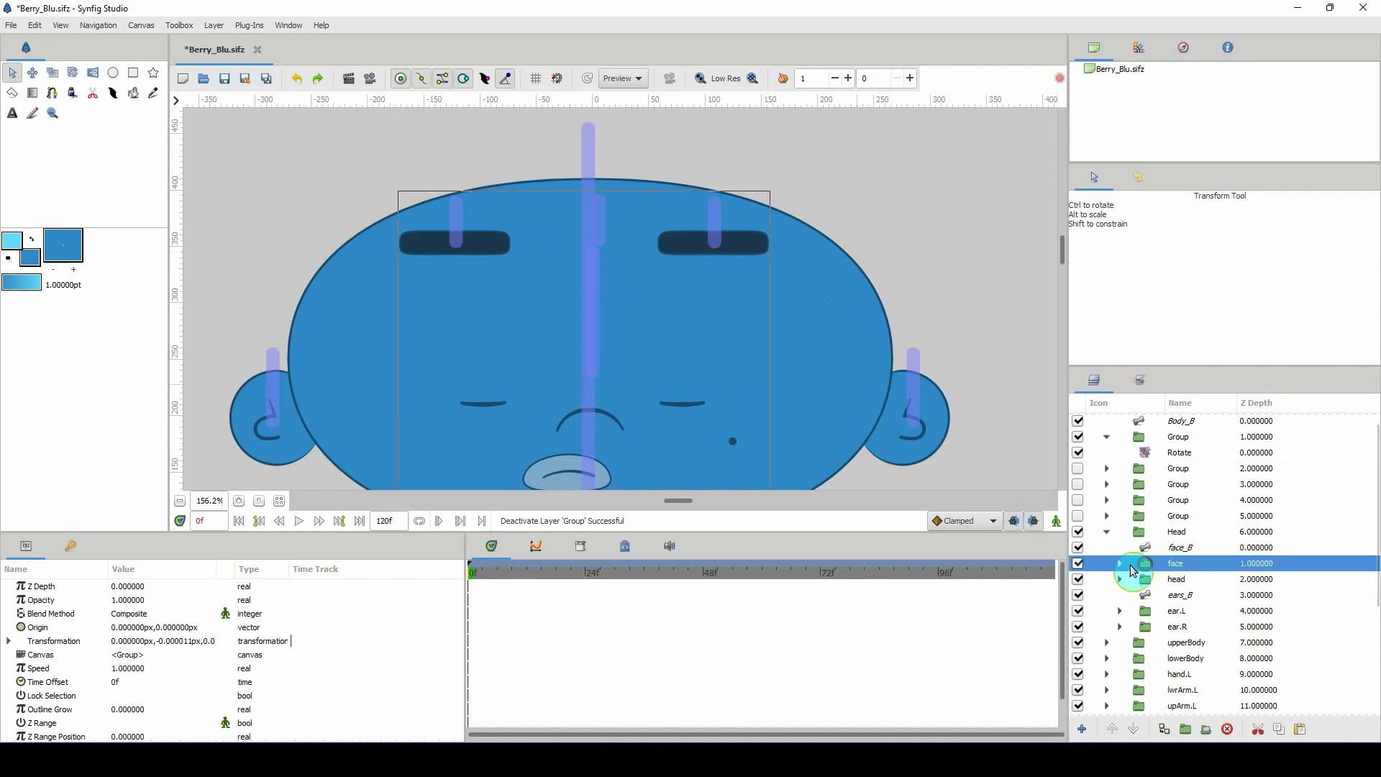
pyautogui.click(1120, 564)
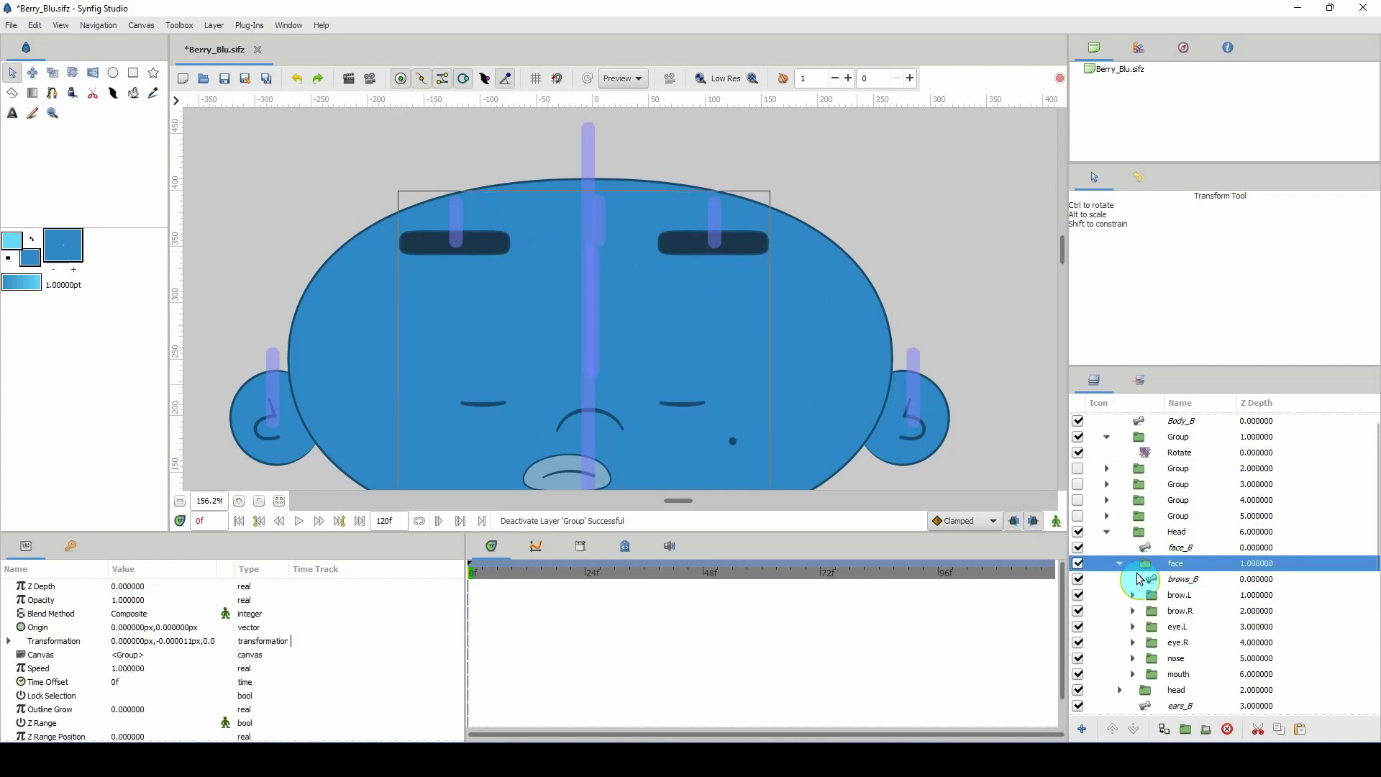
pyautogui.click(1148, 595)
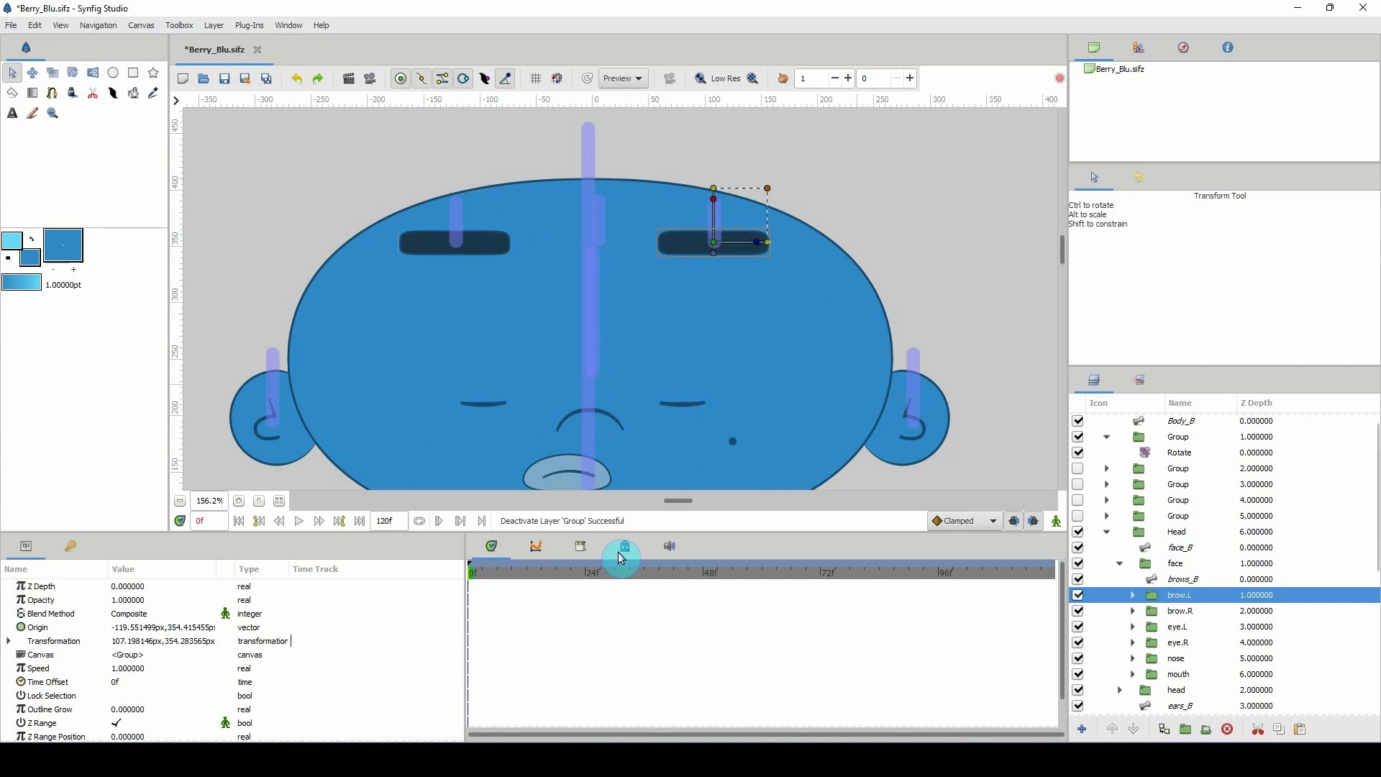
pyautogui.moveTo(273, 534); pyautogui.dragTo(276, 508)
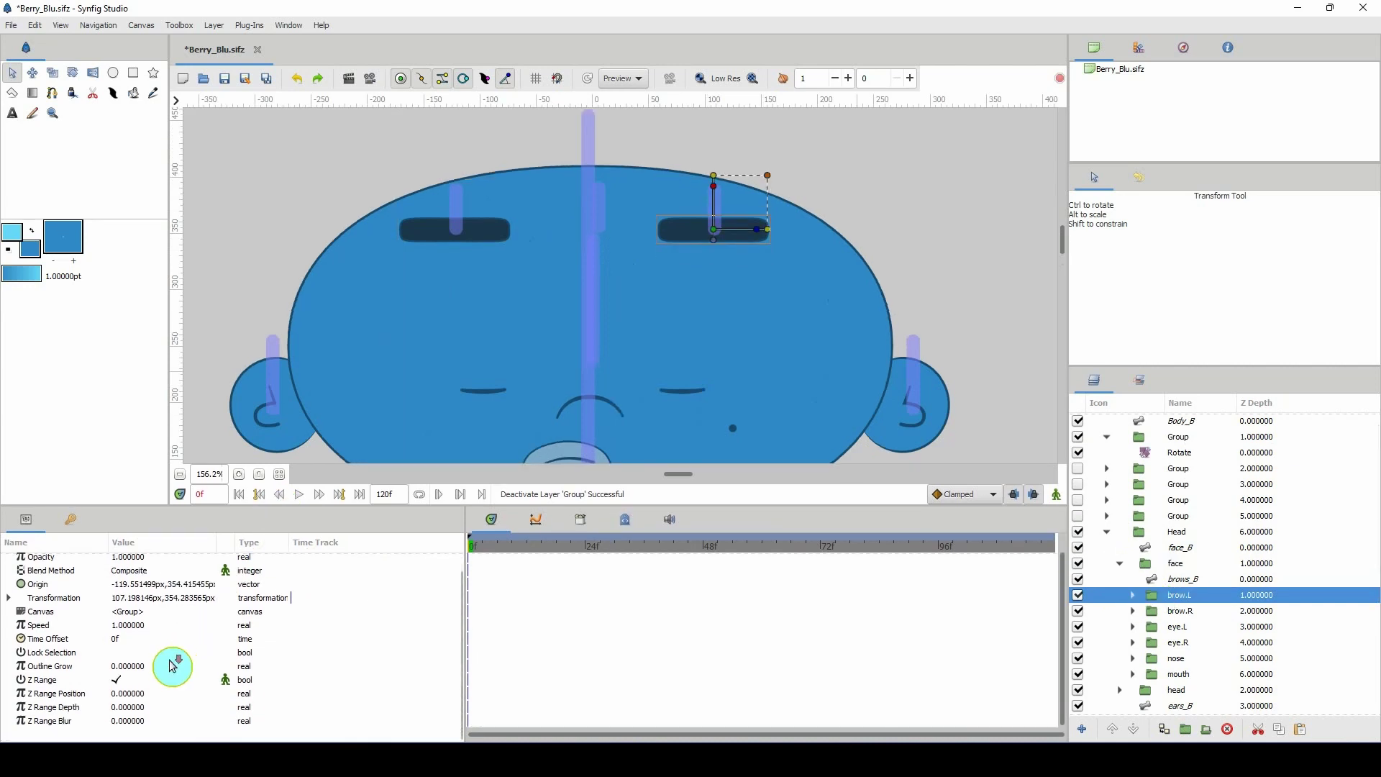
pyautogui.click(71, 695)
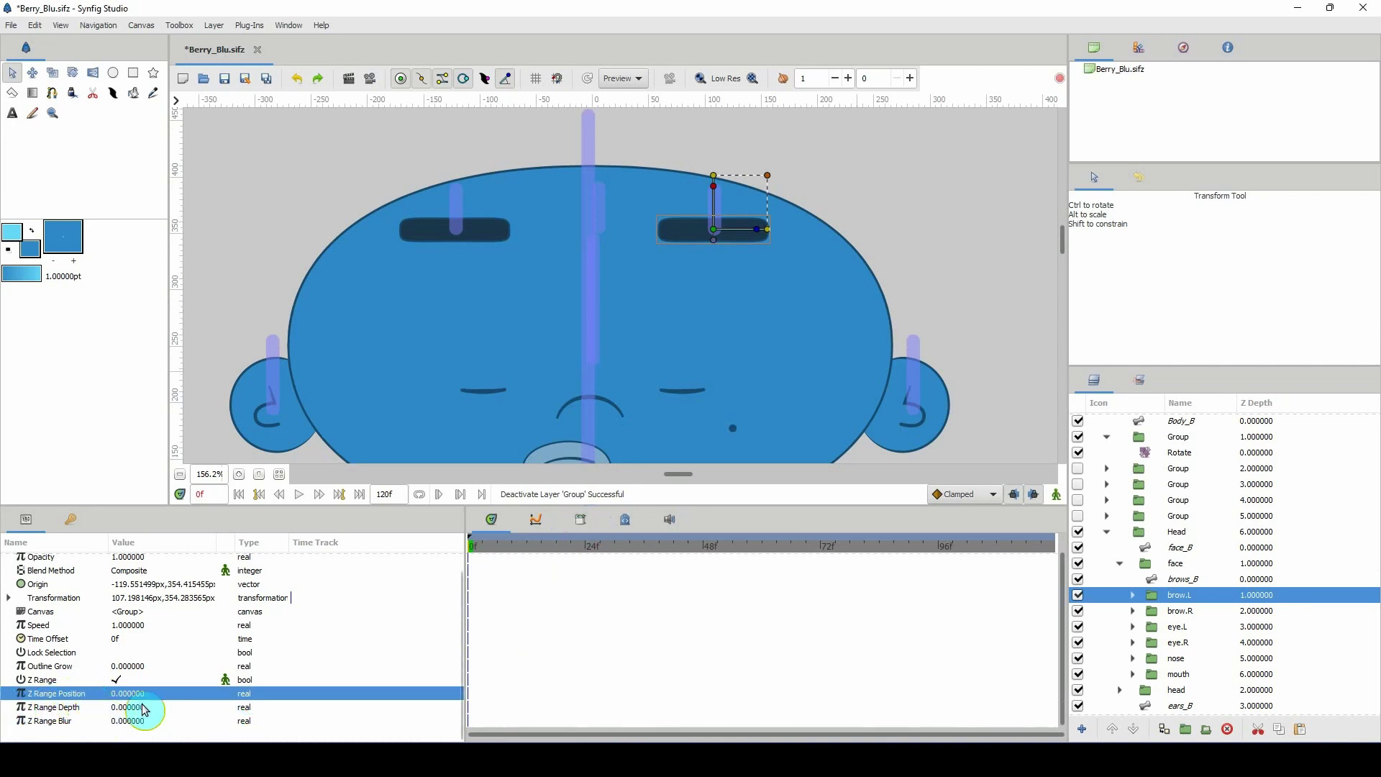
pyautogui.rightClick(67, 693)
pyautogui.moveTo(101, 626)
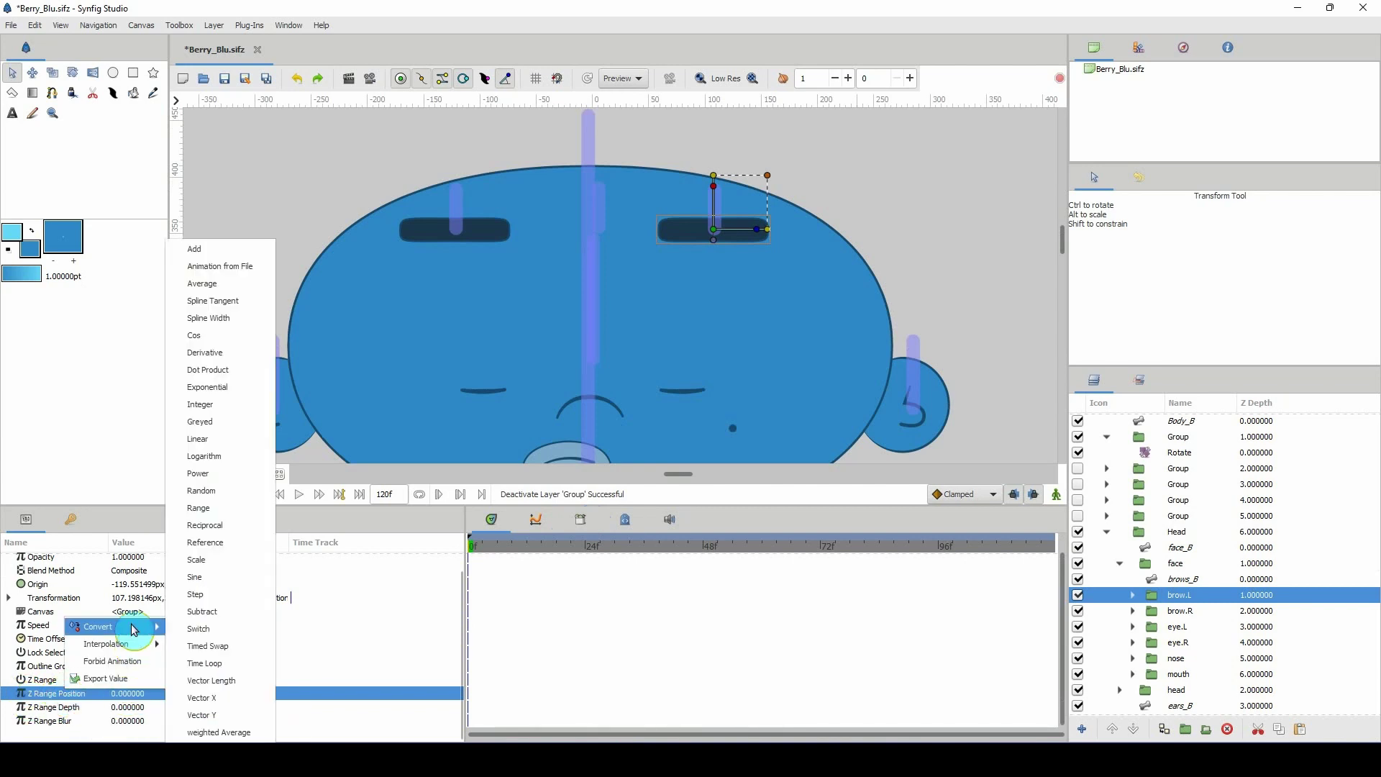
pyautogui.click(230, 422)
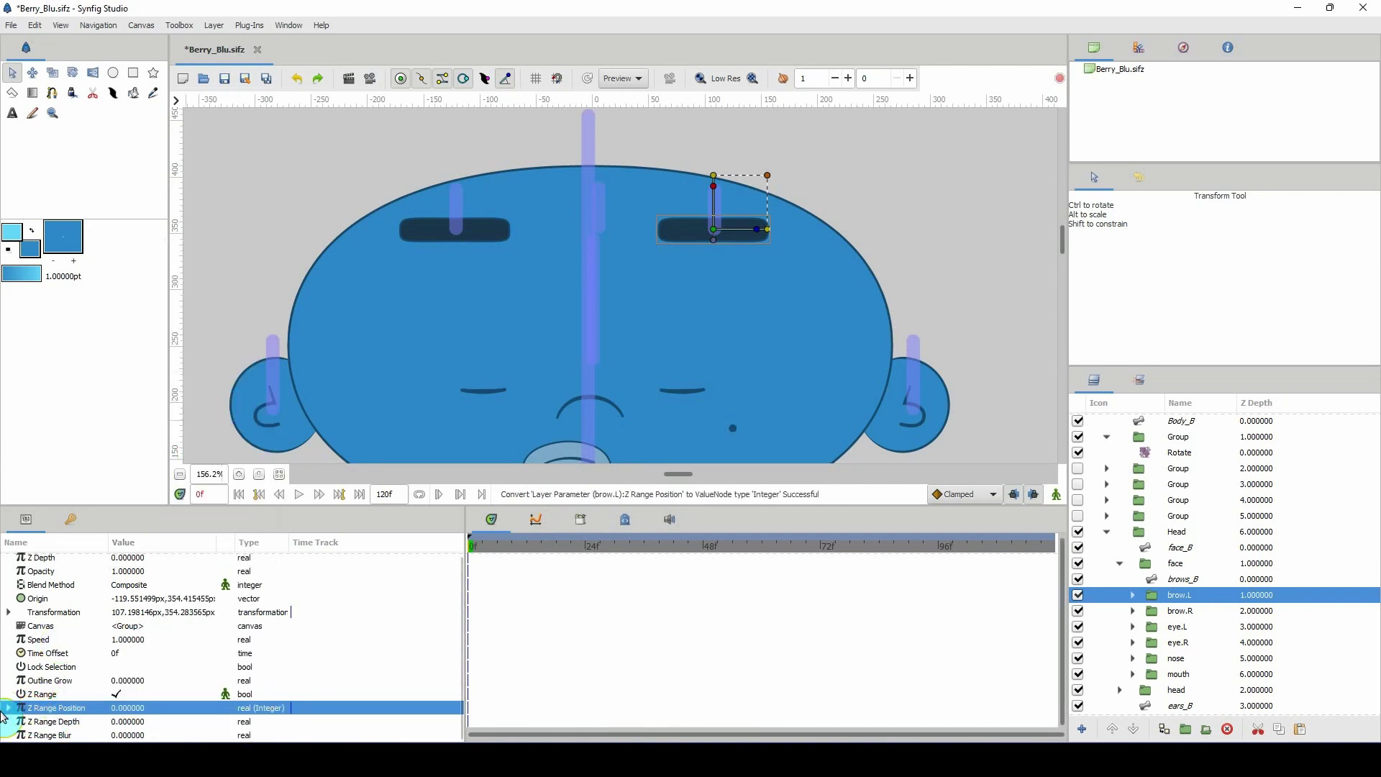
pyautogui.click(9, 708)
# Export the integer Link value of brow.L's Z Range Position as Left_Brow_Shapes and show it in the library's ValueBase Nodes
pyautogui.click(63, 694)
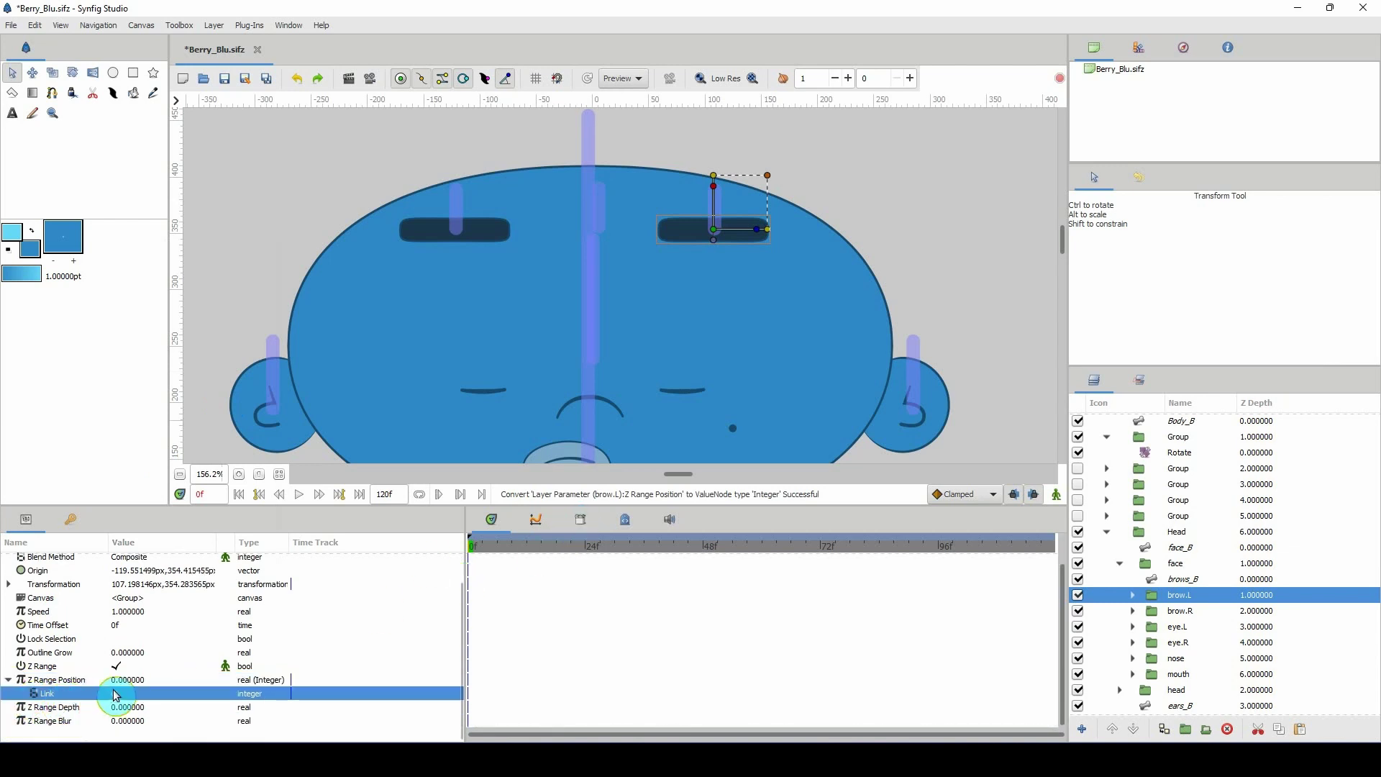
pyautogui.click(579, 521)
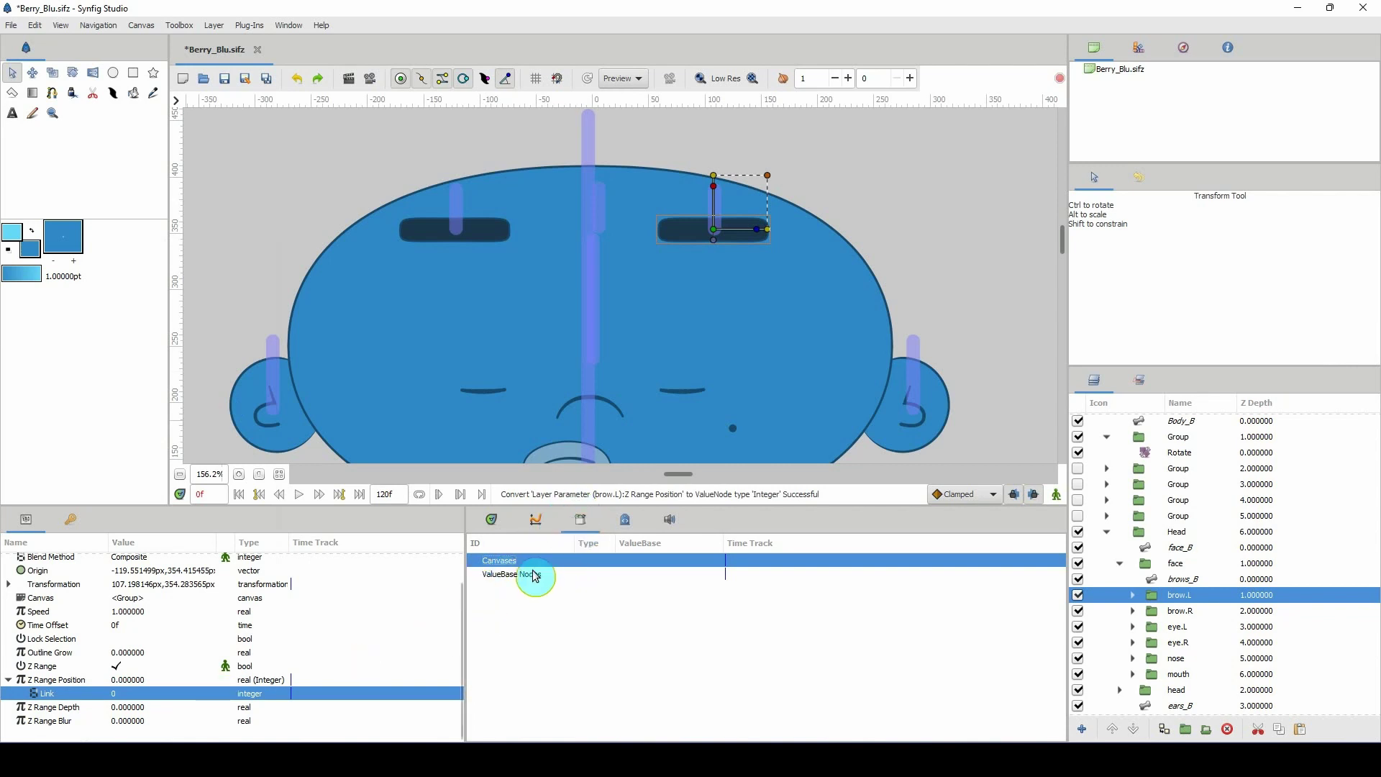
pyautogui.rightClick(67, 695)
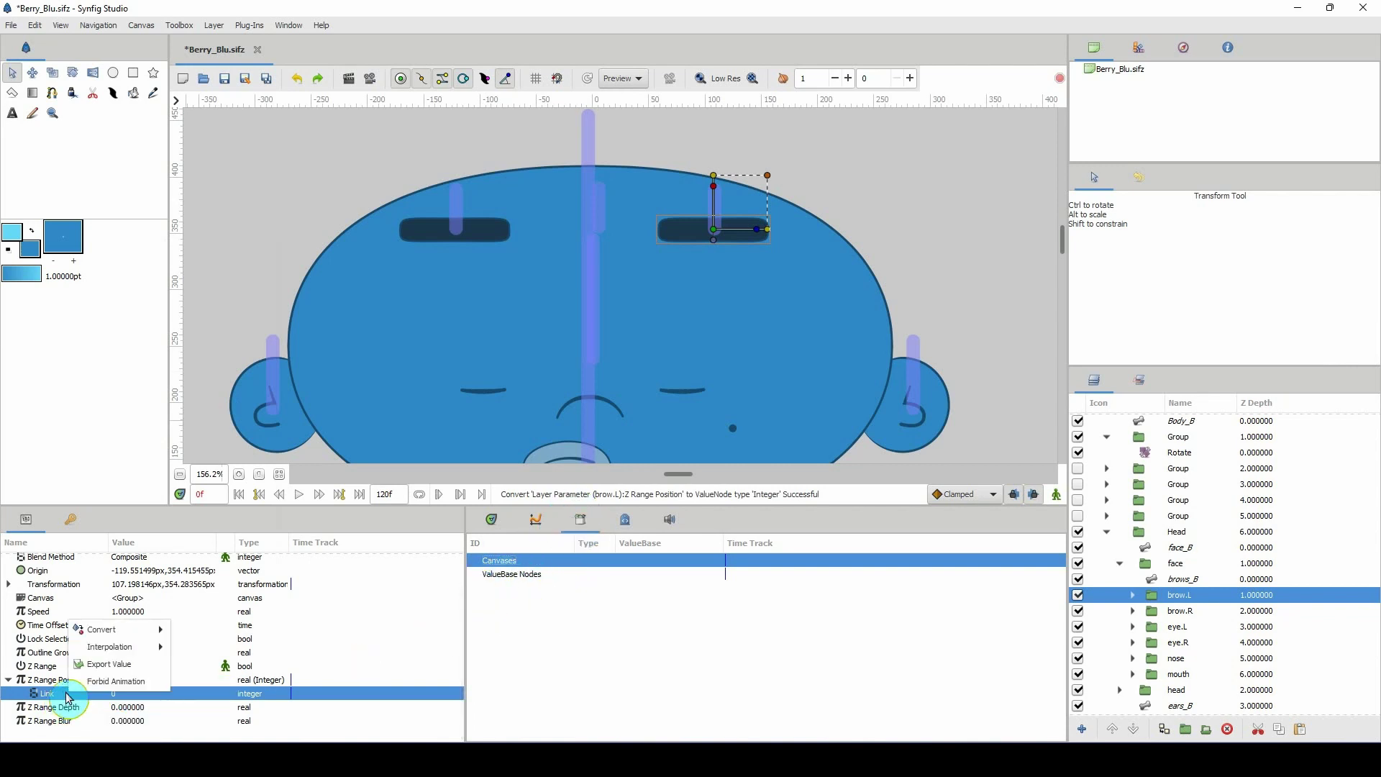
pyautogui.click(112, 664)
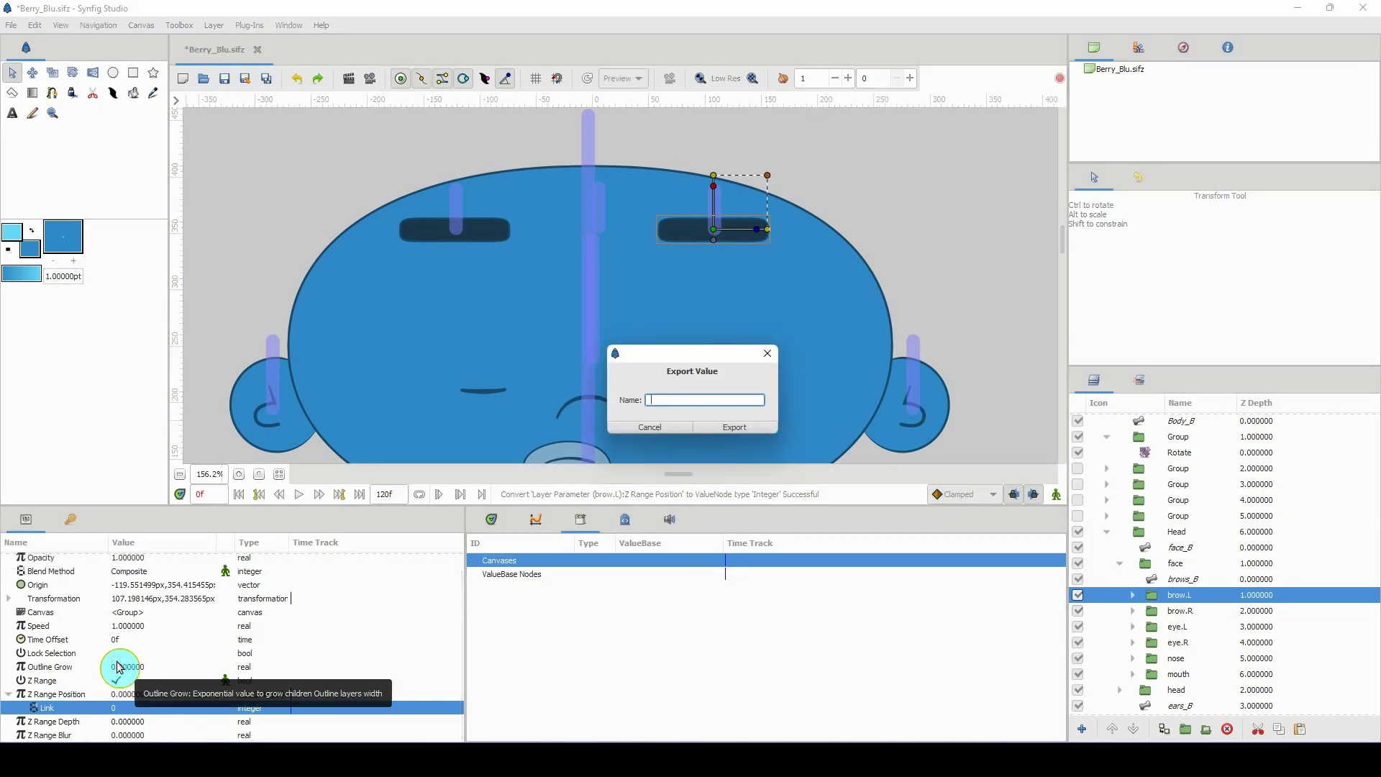
pyautogui.write('Brow_Shapes')
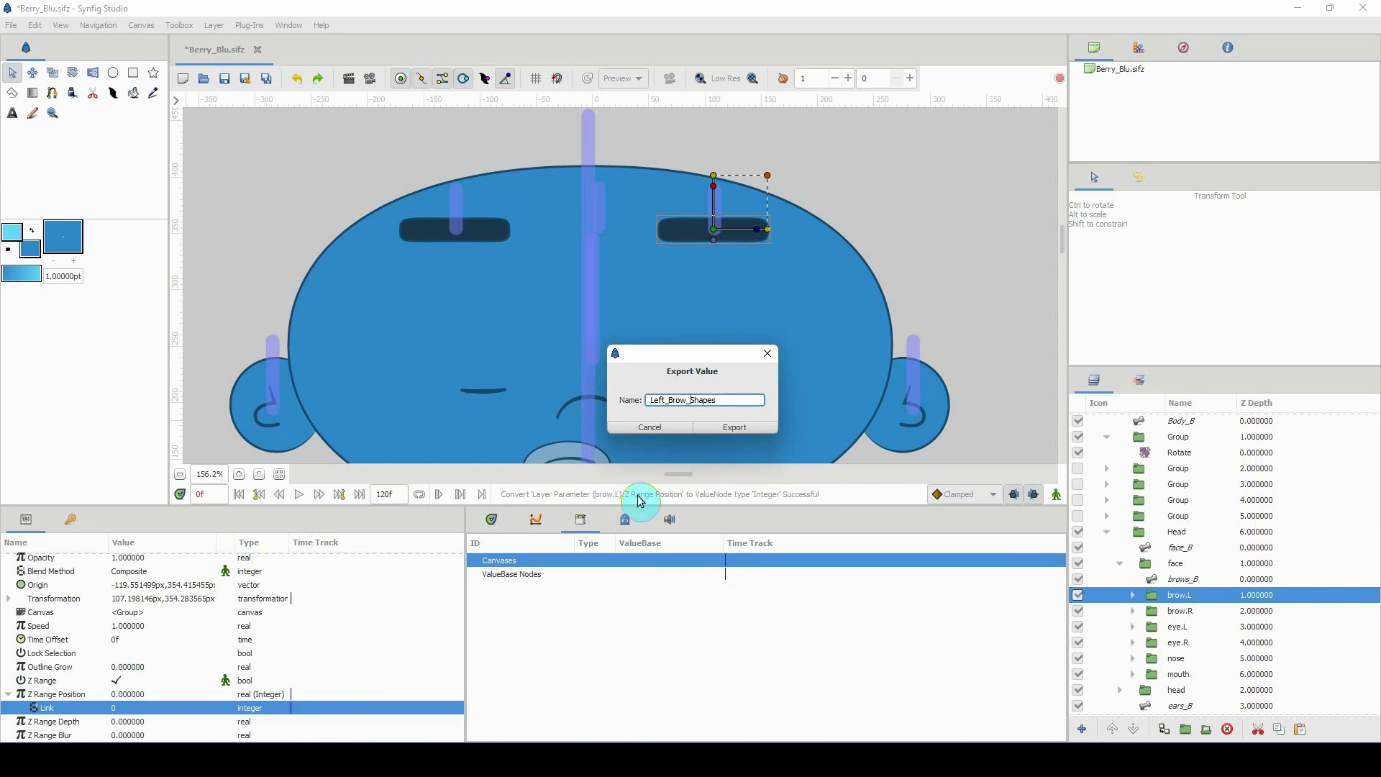
pyautogui.click(728, 427)
pyautogui.click(475, 575)
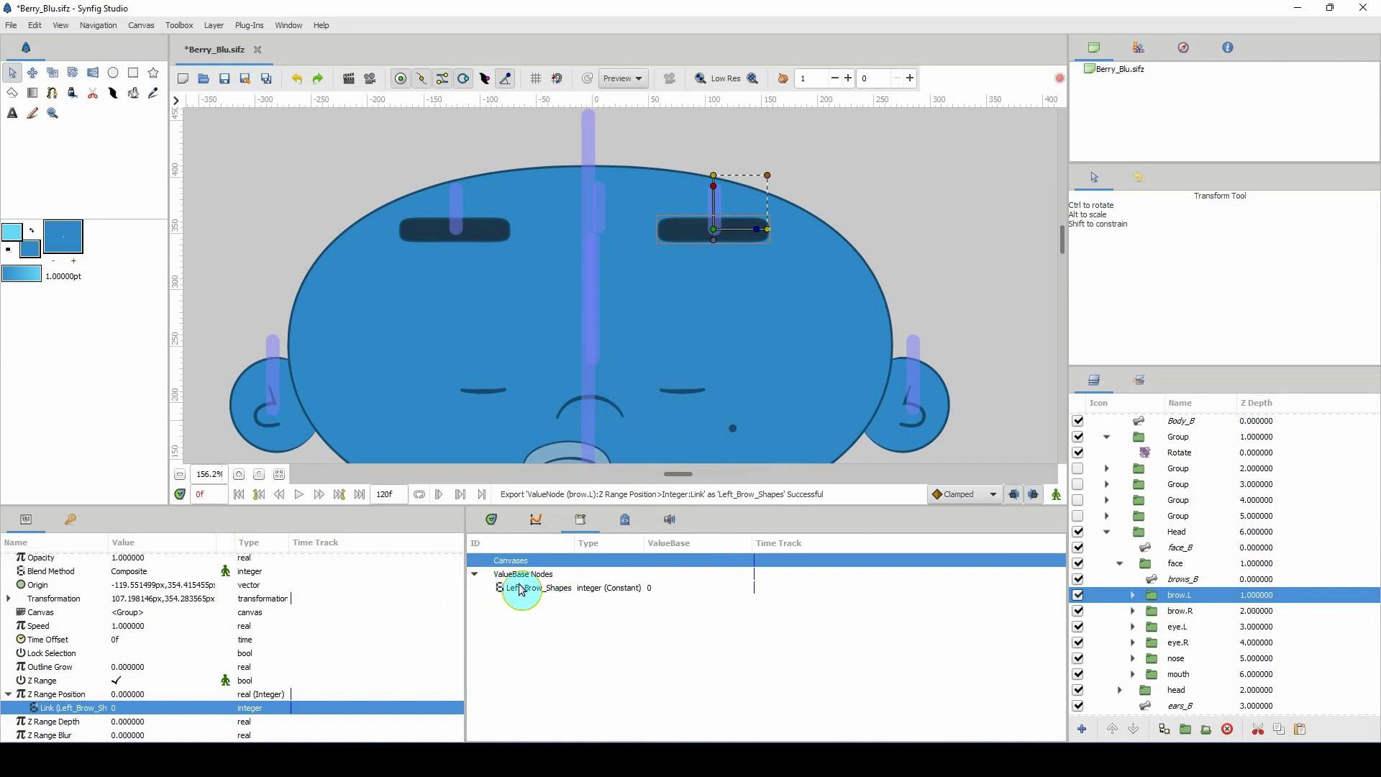
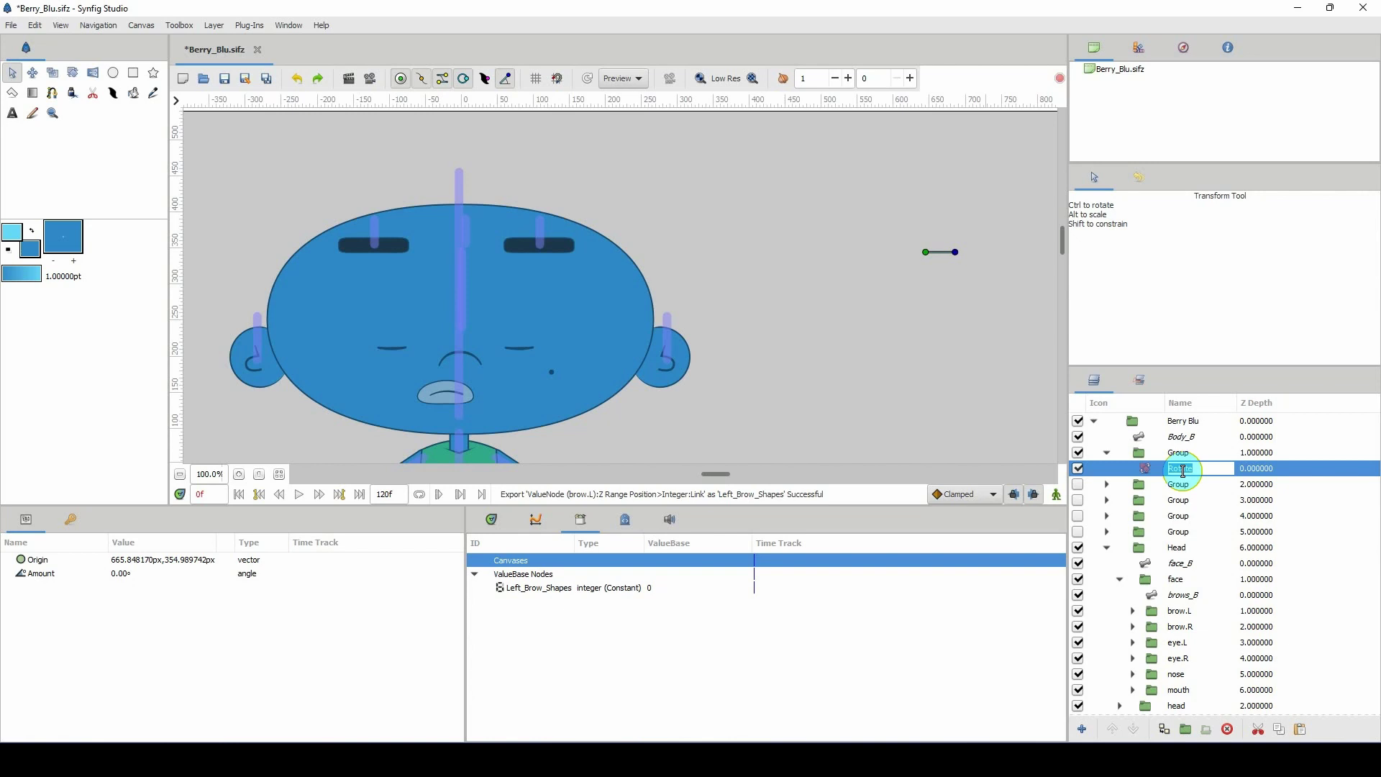
# Rename both the Rotate layer and its parent group to leftEyeBrow_CNTRL
pyautogui.write('left')
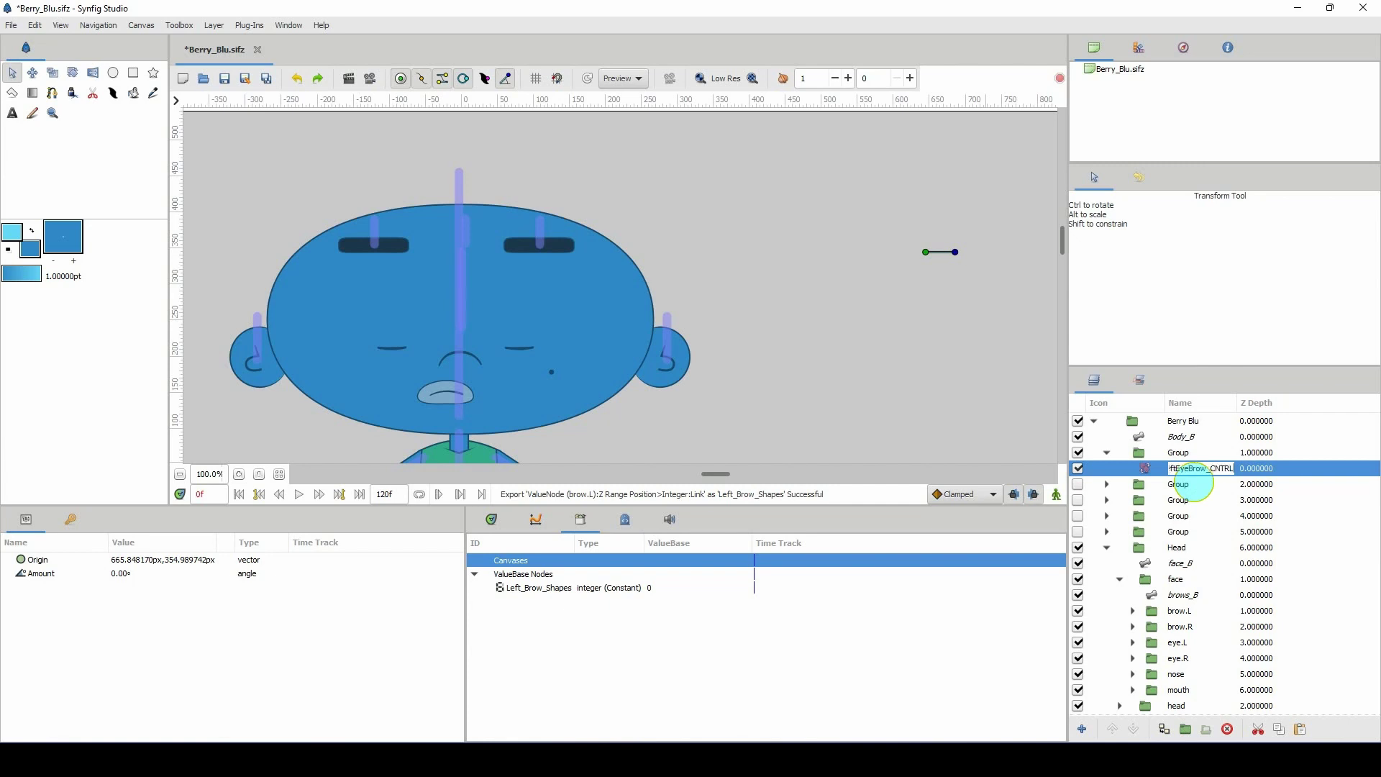
pyautogui.press('Return')
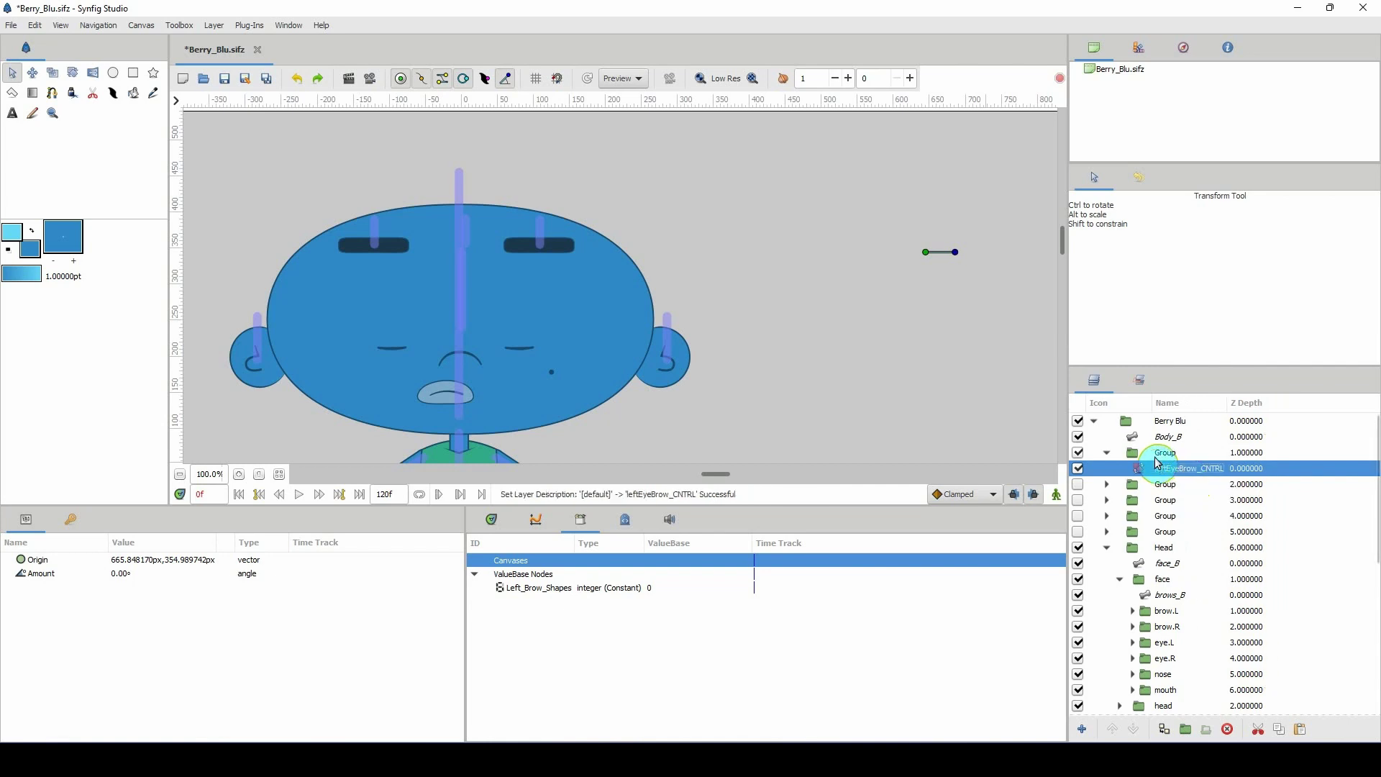
pyautogui.doubleClick(1168, 469)
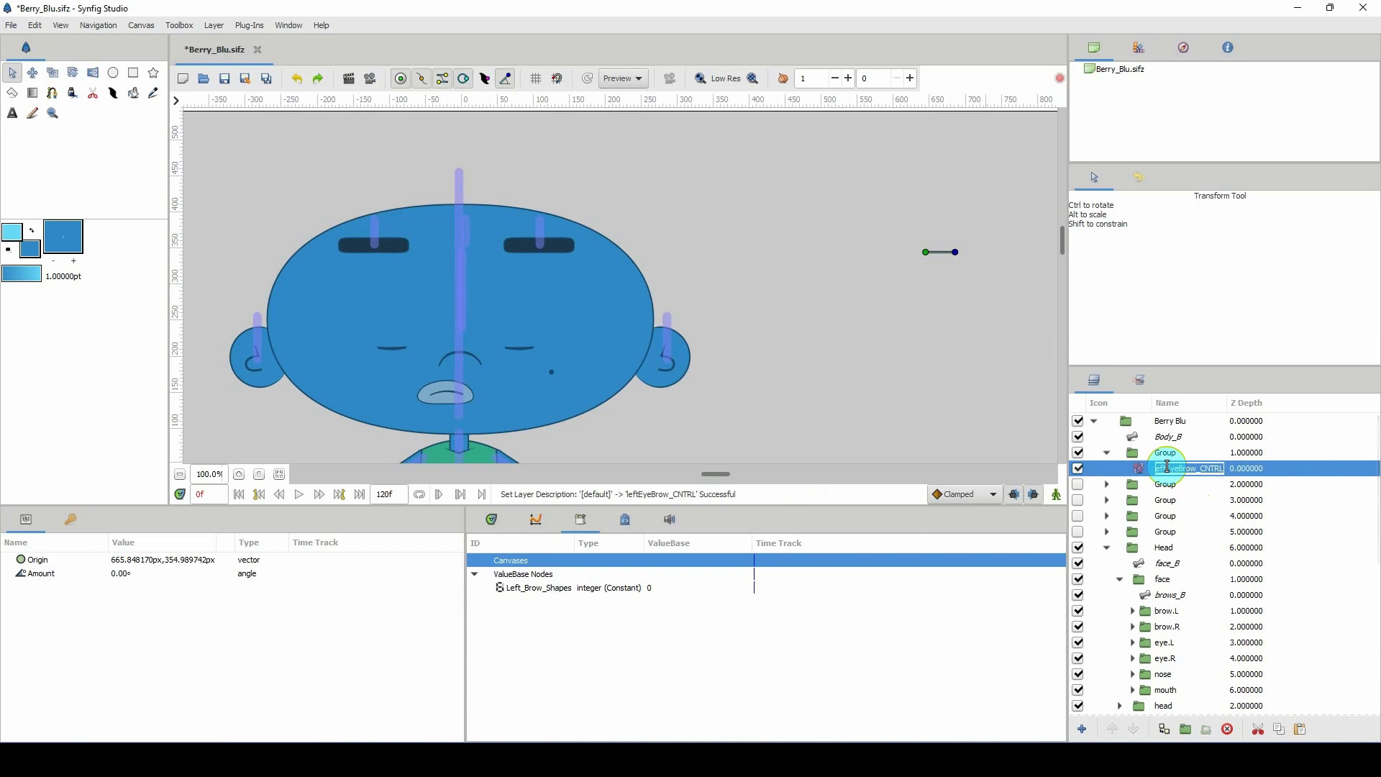
pyautogui.hotkey('ctrl', 'c')
pyautogui.doubleClick(1165, 453)
pyautogui.hotkey('ctrl', 'v')
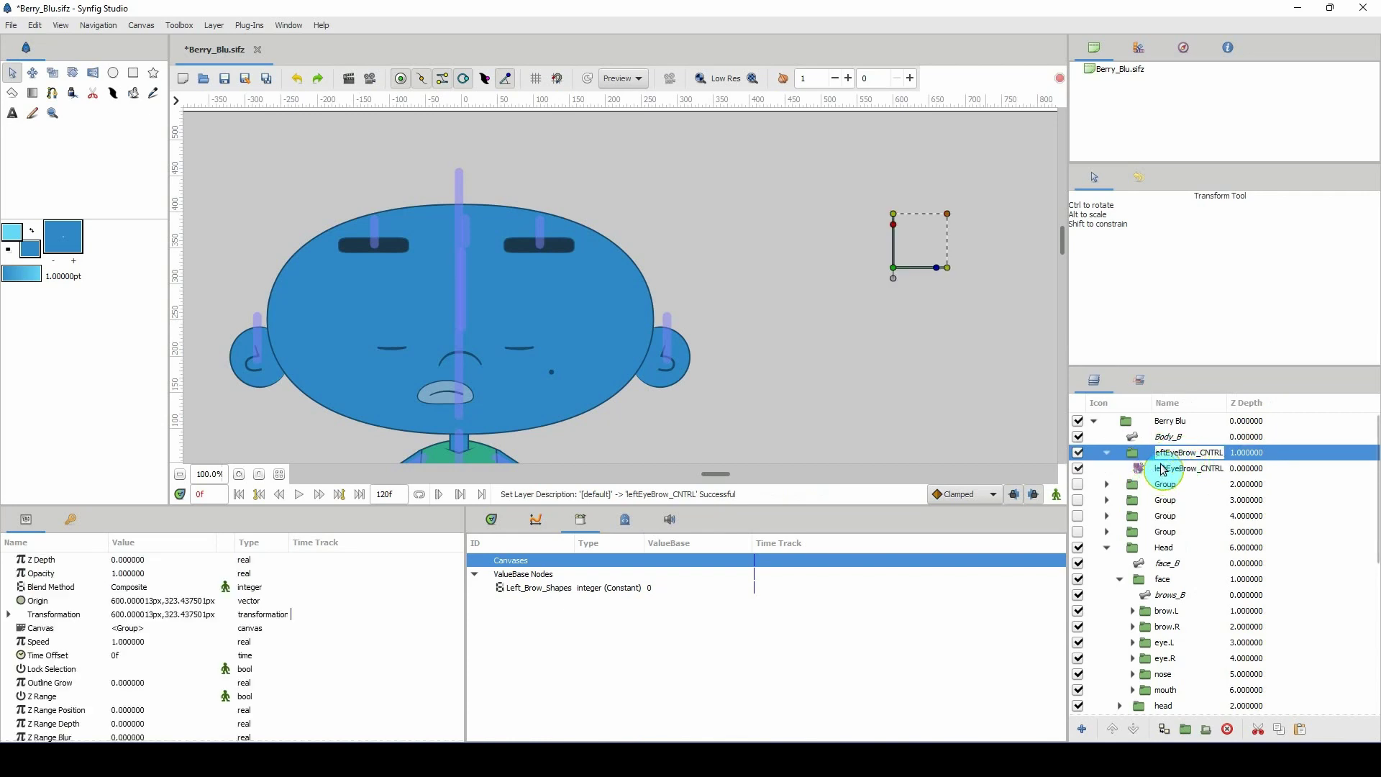
pyautogui.moveTo(1213, 452); pyautogui.dragTo(1322, 454)
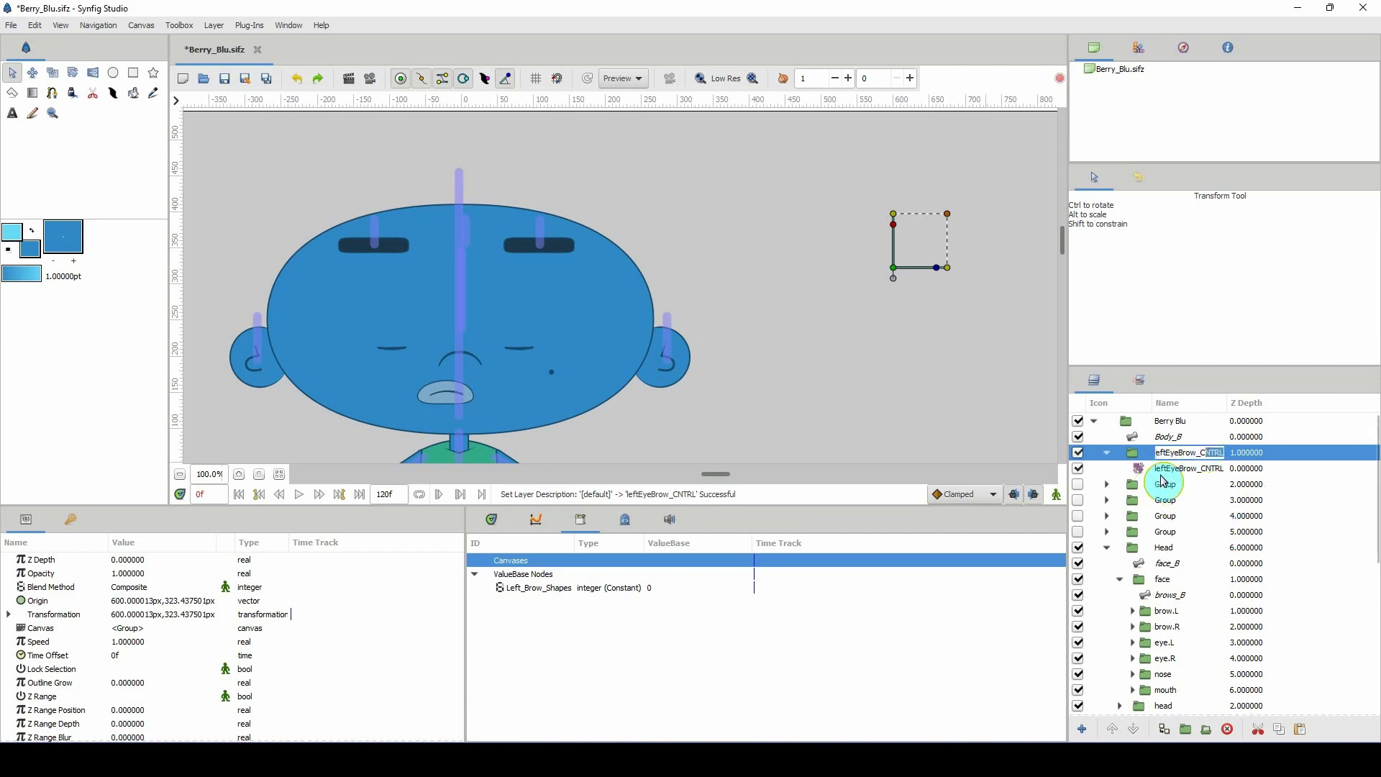
pyautogui.press('Return')
# Convert the Amount parameter of the leftEyeBrow_CNTRL Rotate layer to Scale and expand its Link and Scalar values
pyautogui.click(1108, 453)
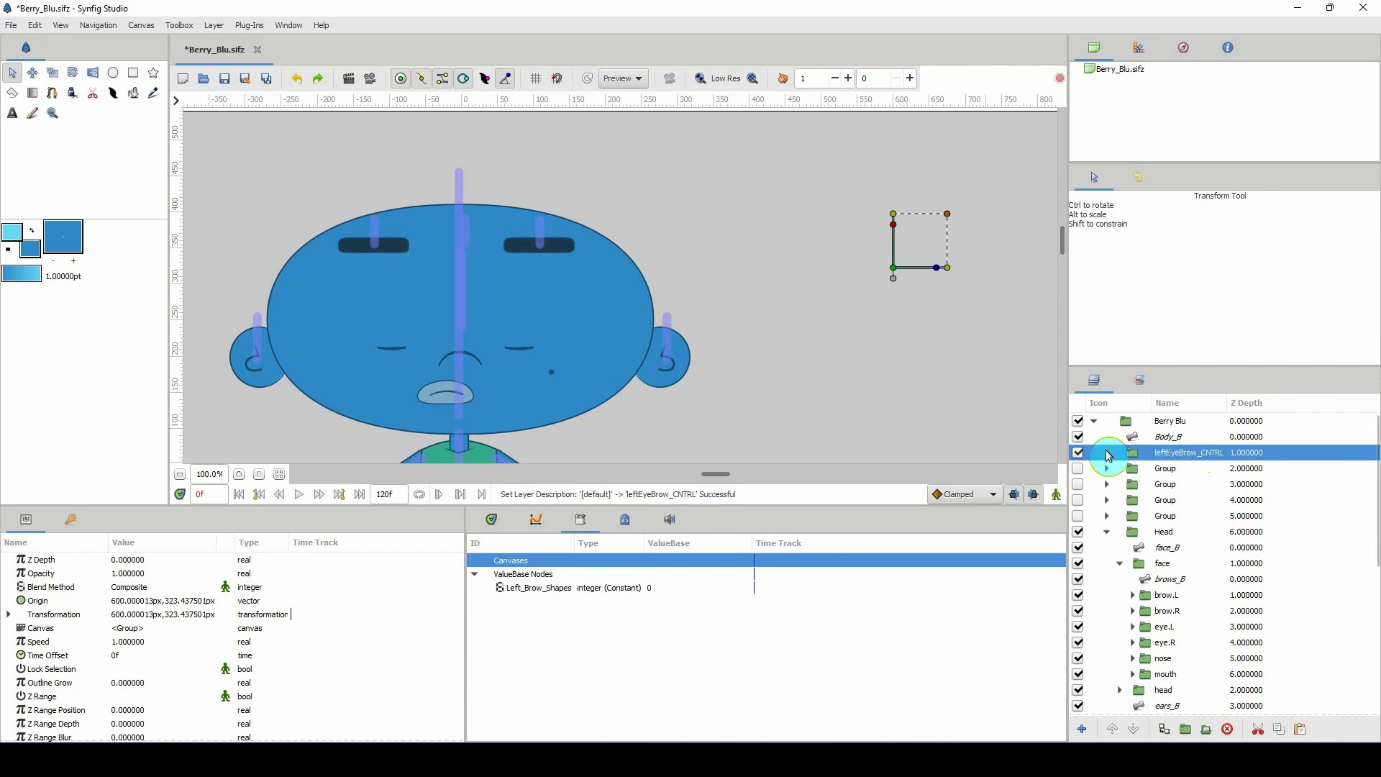
pyautogui.click(1106, 453)
pyautogui.click(1136, 468)
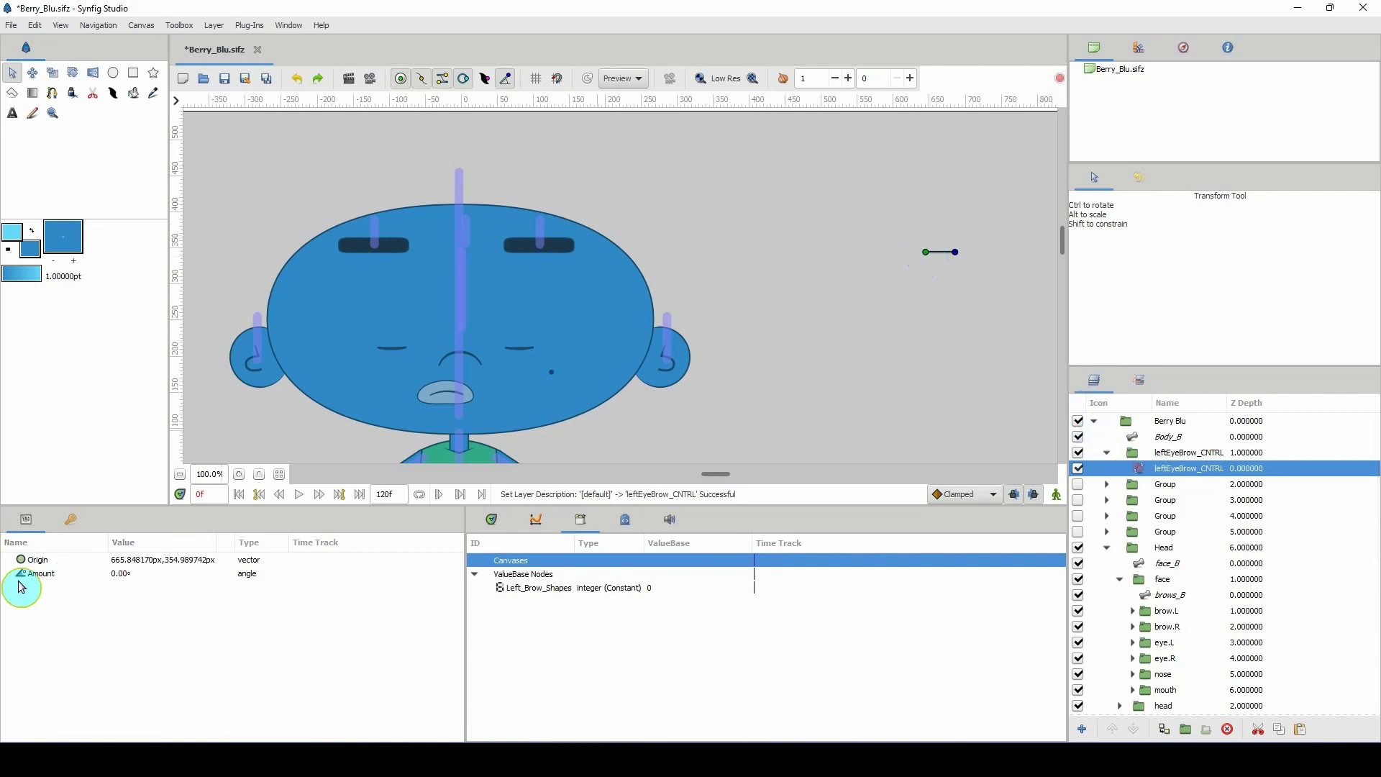
pyautogui.click(41, 580)
pyautogui.rightClick(53, 579)
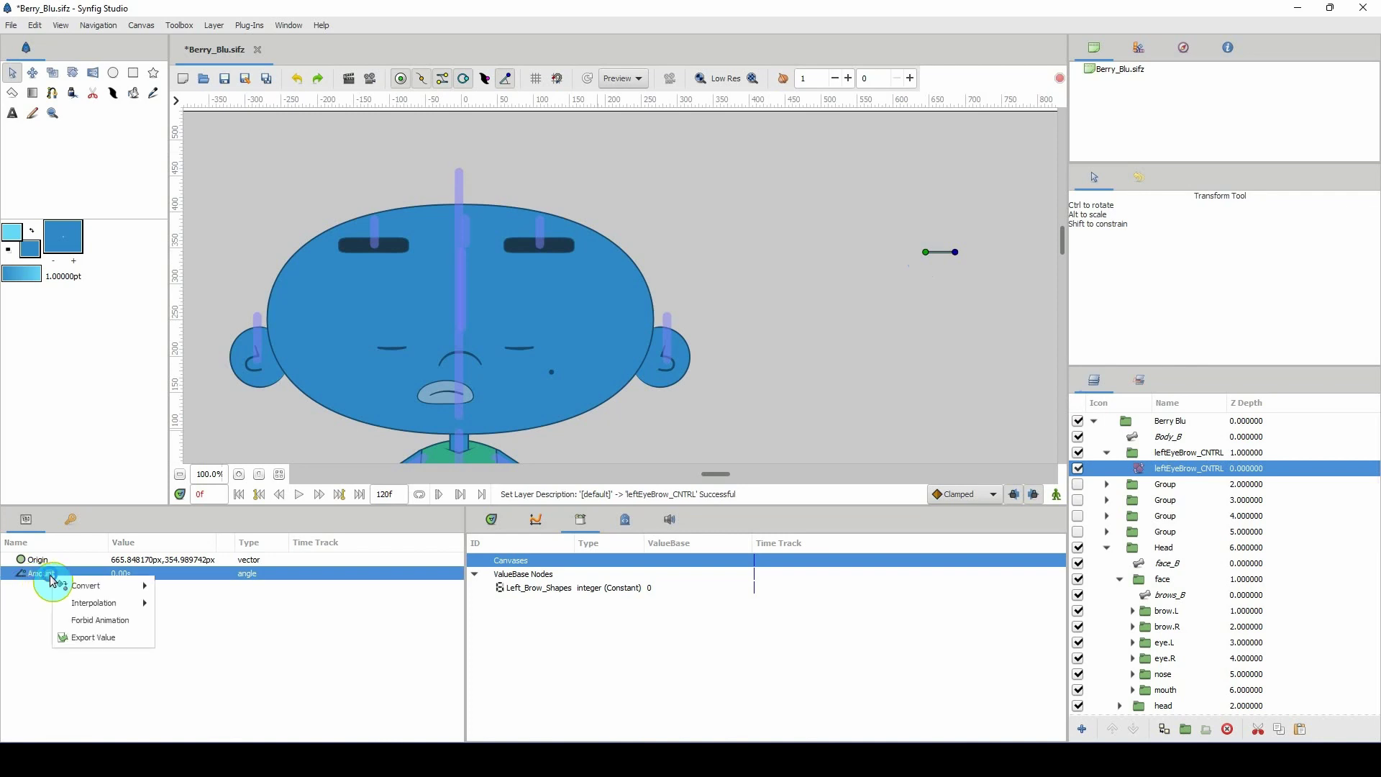
pyautogui.moveTo(54, 583)
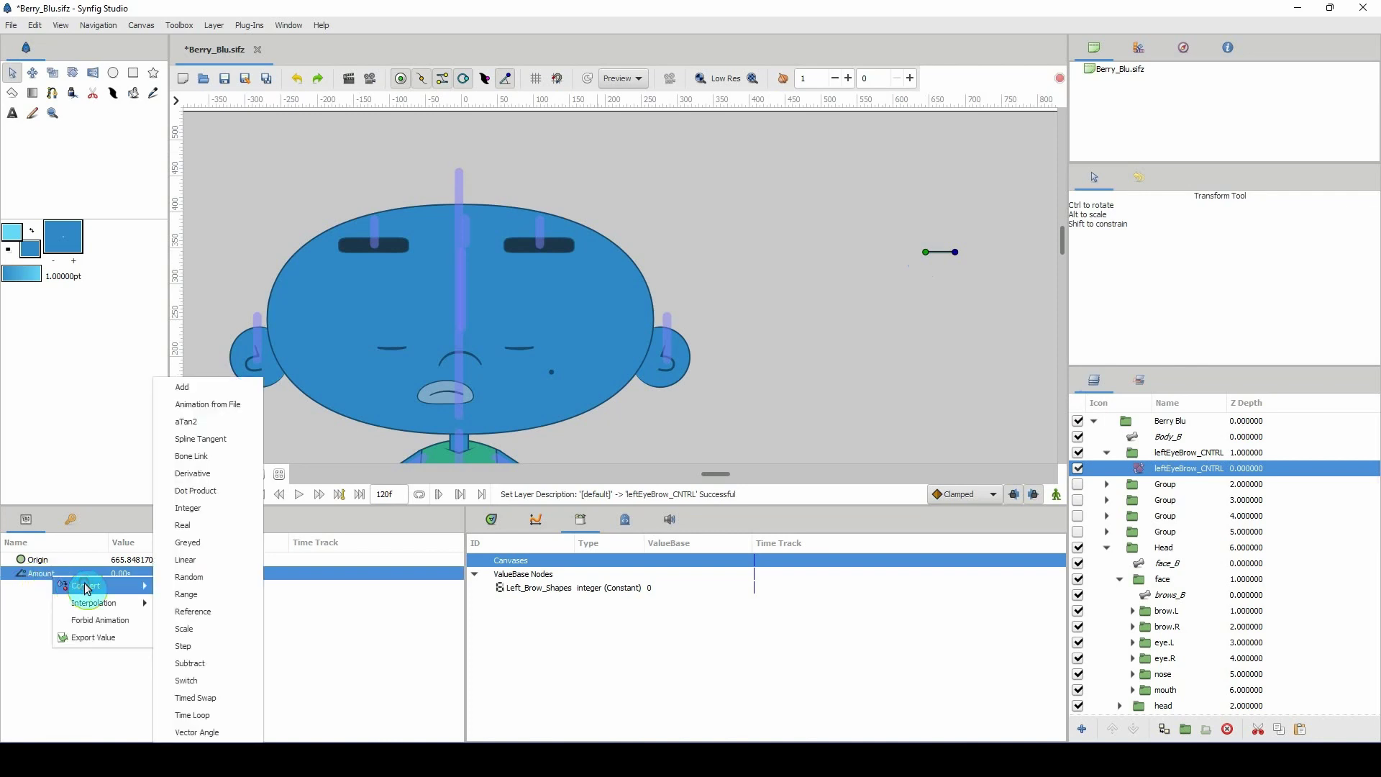
pyautogui.click(184, 621)
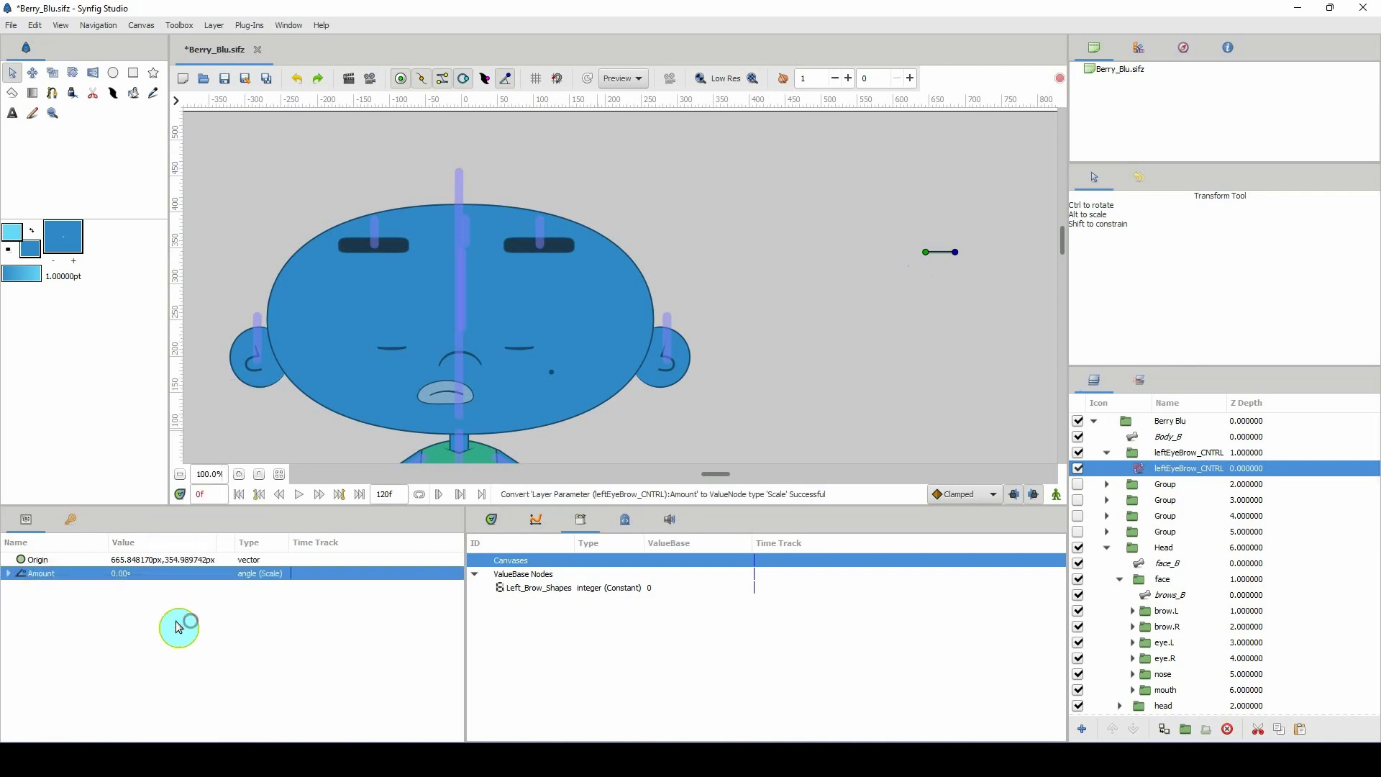
pyautogui.click(9, 575)
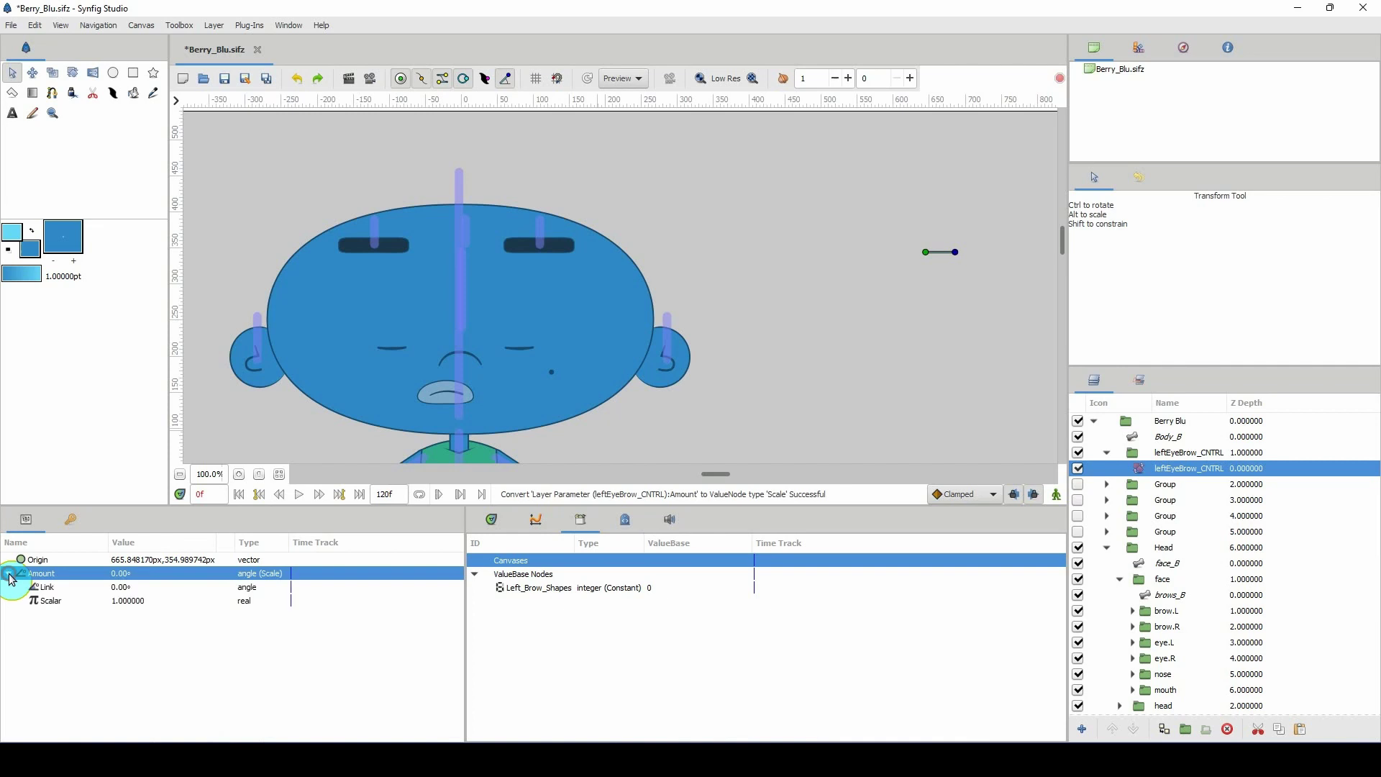
# Set the Scalar of the leftEyeBrow_CNTRL Rotate layer's Amount parameter to 30
pyautogui.click(52, 606)
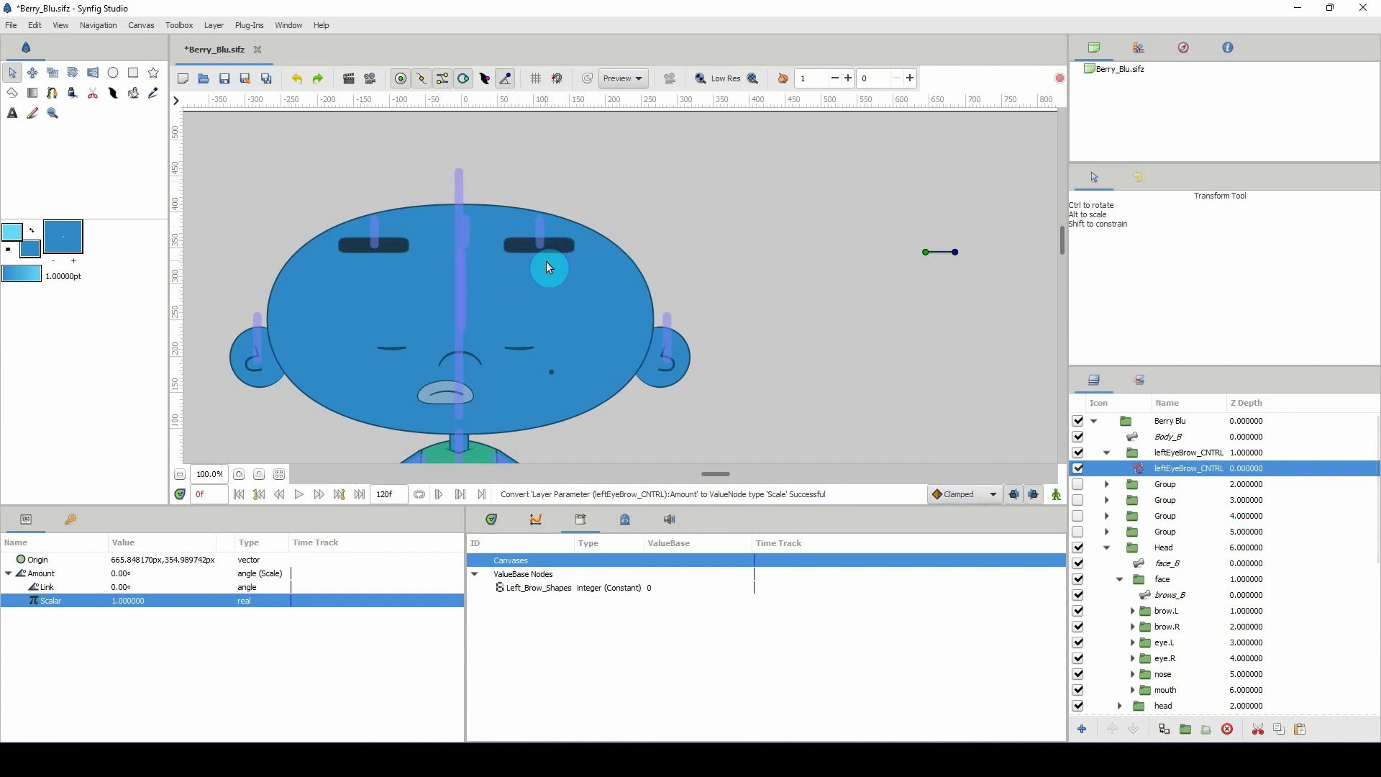
pyautogui.click(129, 602)
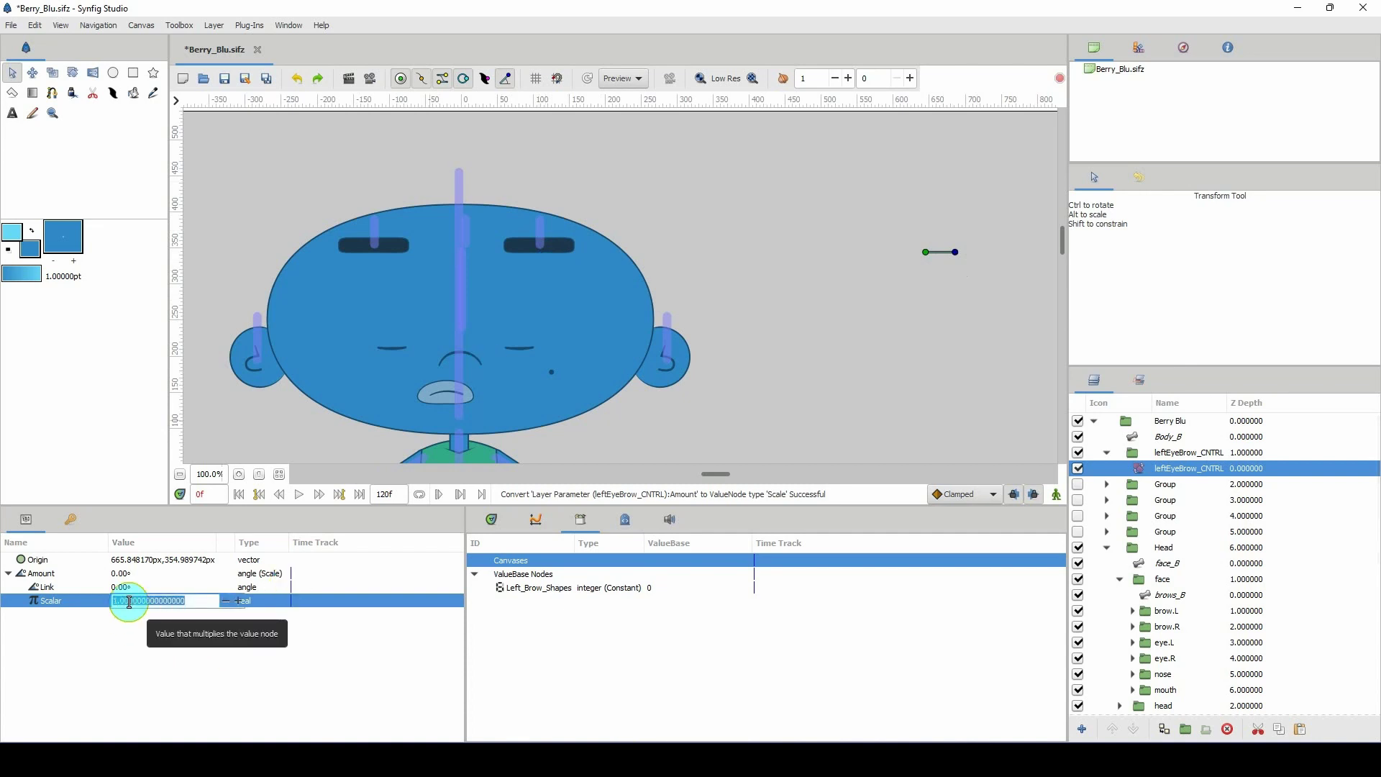
pyautogui.write('30')
pyautogui.press('Return')
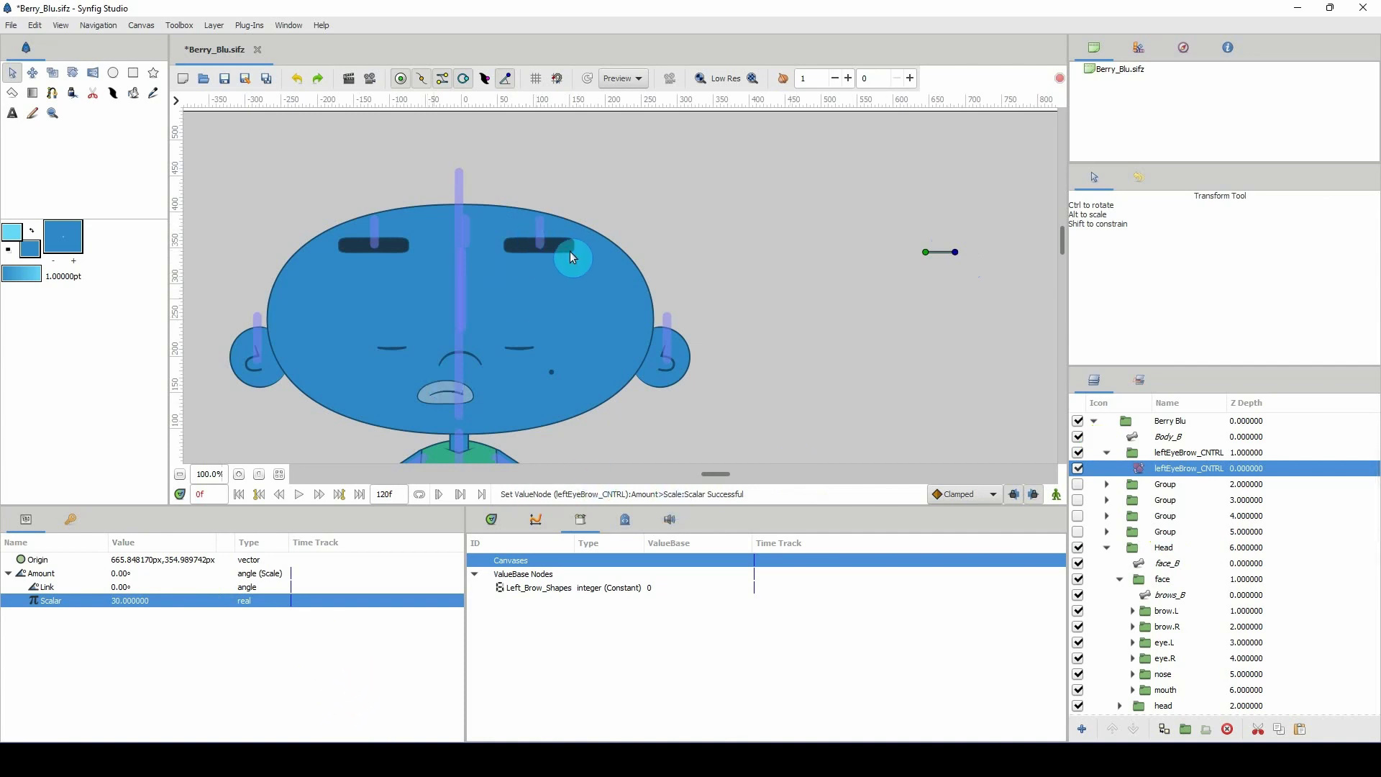
# Convert the Link under the leftEyeBrow_CNTRL Rotate layer's Amount to Integer and expand its sub-parameter
pyautogui.click(59, 588)
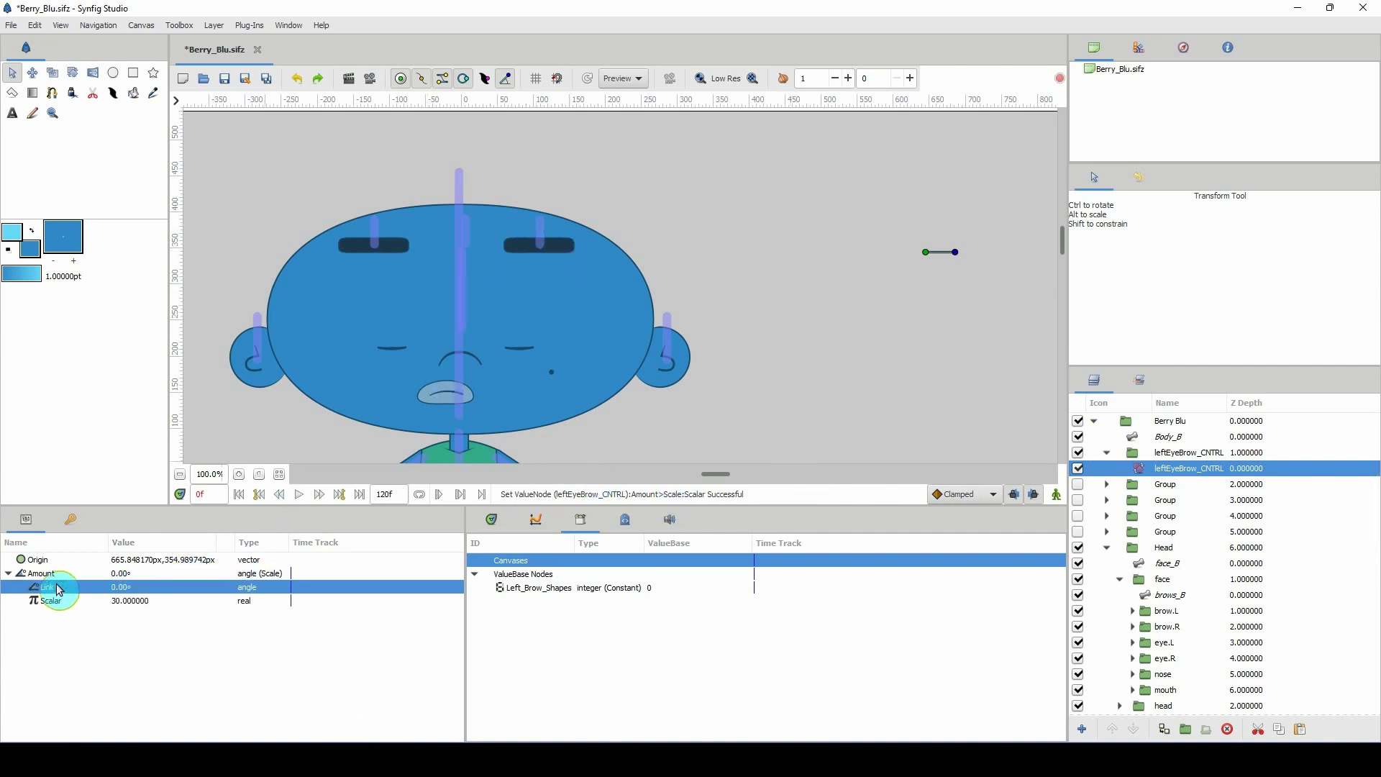
pyautogui.rightClick(65, 590)
pyautogui.moveTo(101, 596)
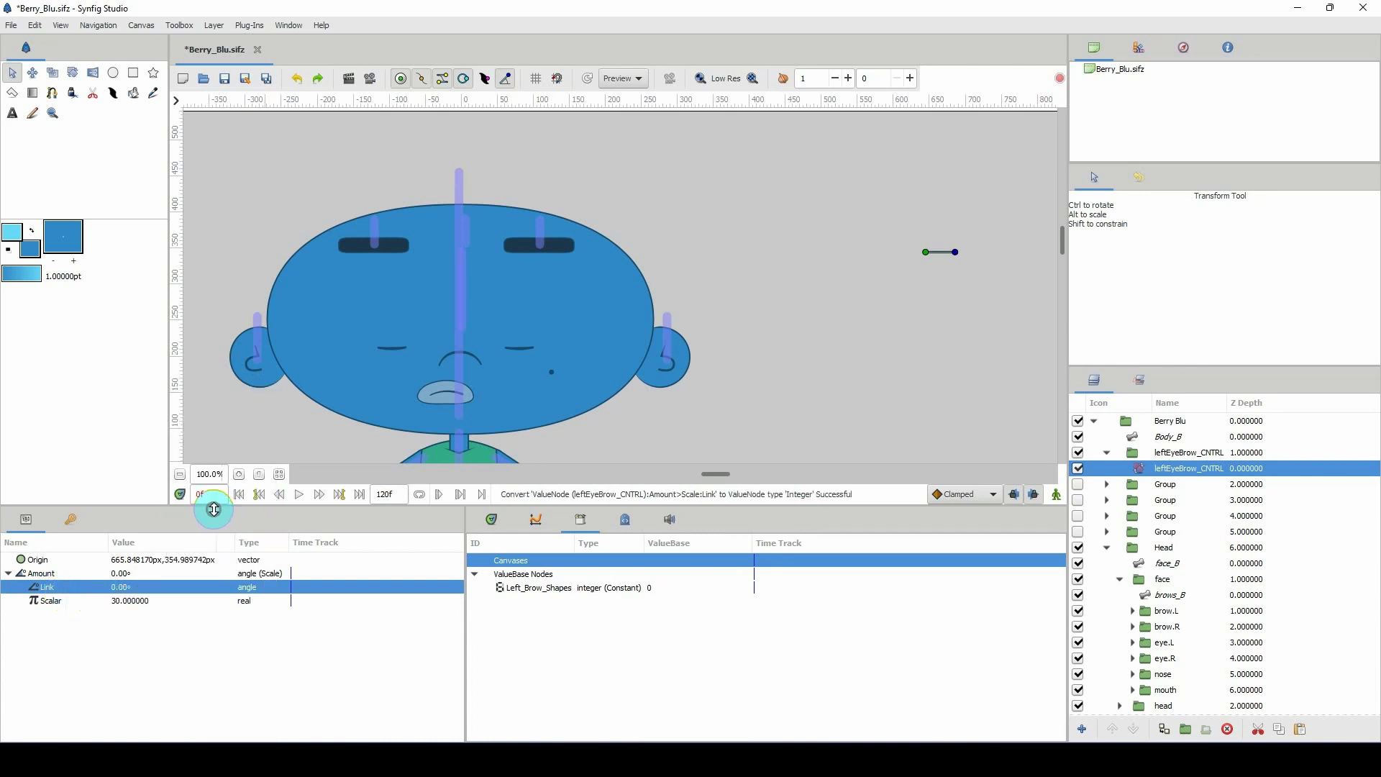
pyautogui.click(214, 512)
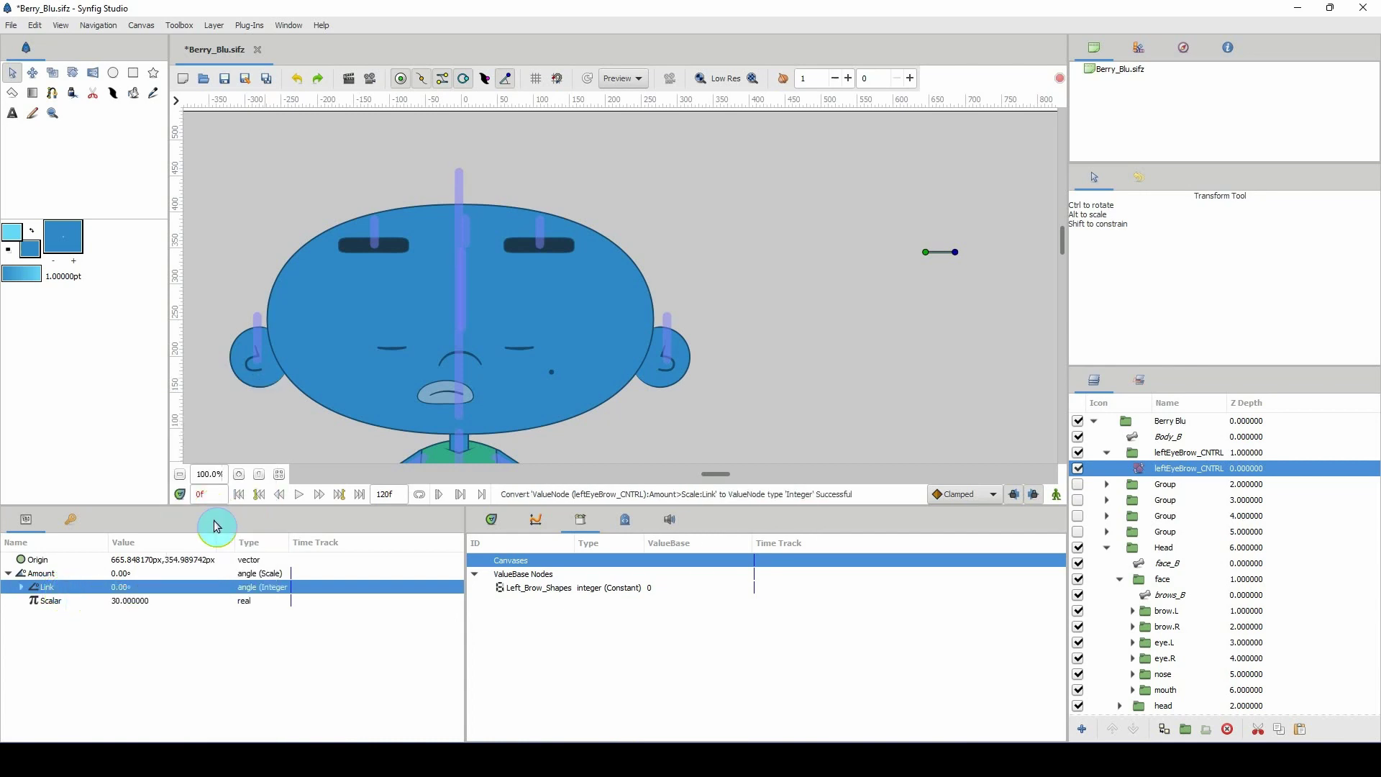
pyautogui.click(22, 587)
# Connect the integer Link of the leftEyeBrow_CNTRL Amount parameter to the exported value Left_Brow_Shapes
pyautogui.click(58, 606)
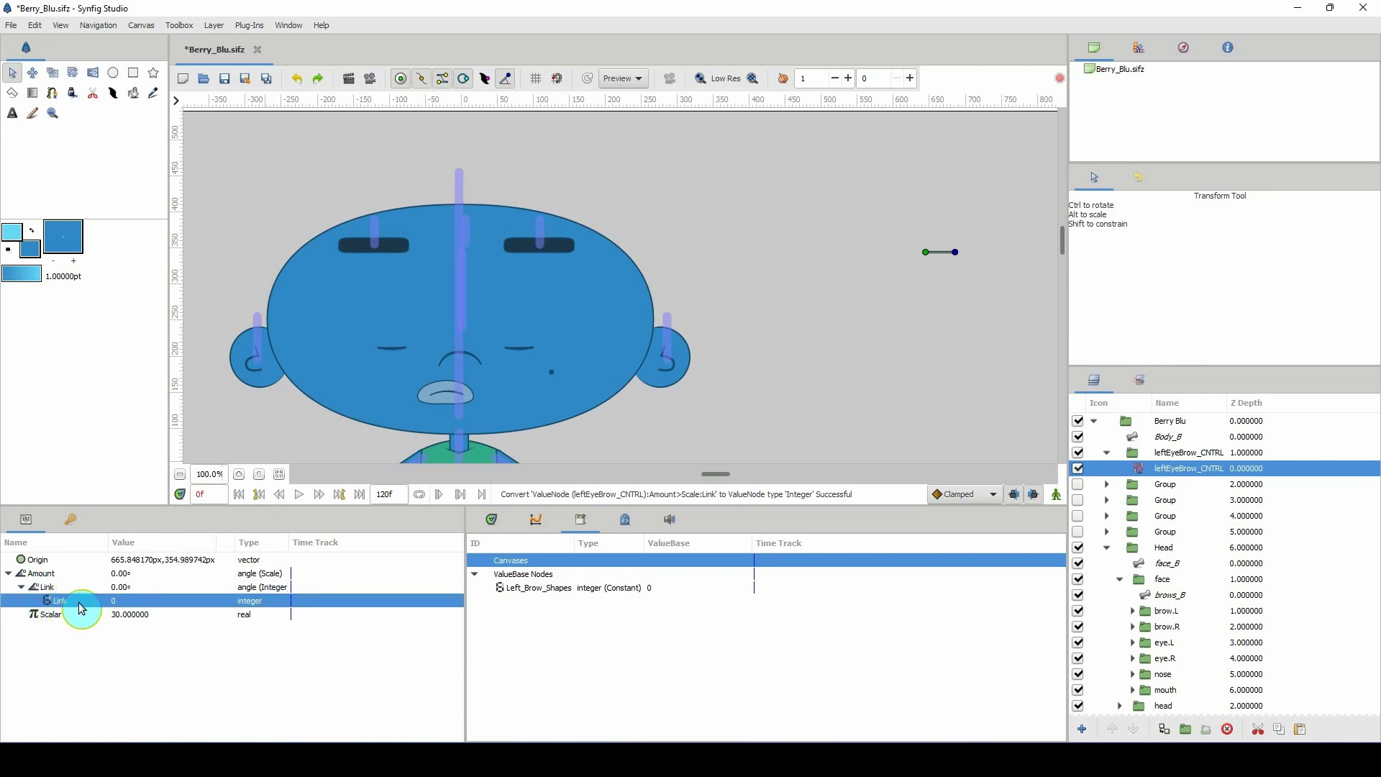
pyautogui.click(539, 588)
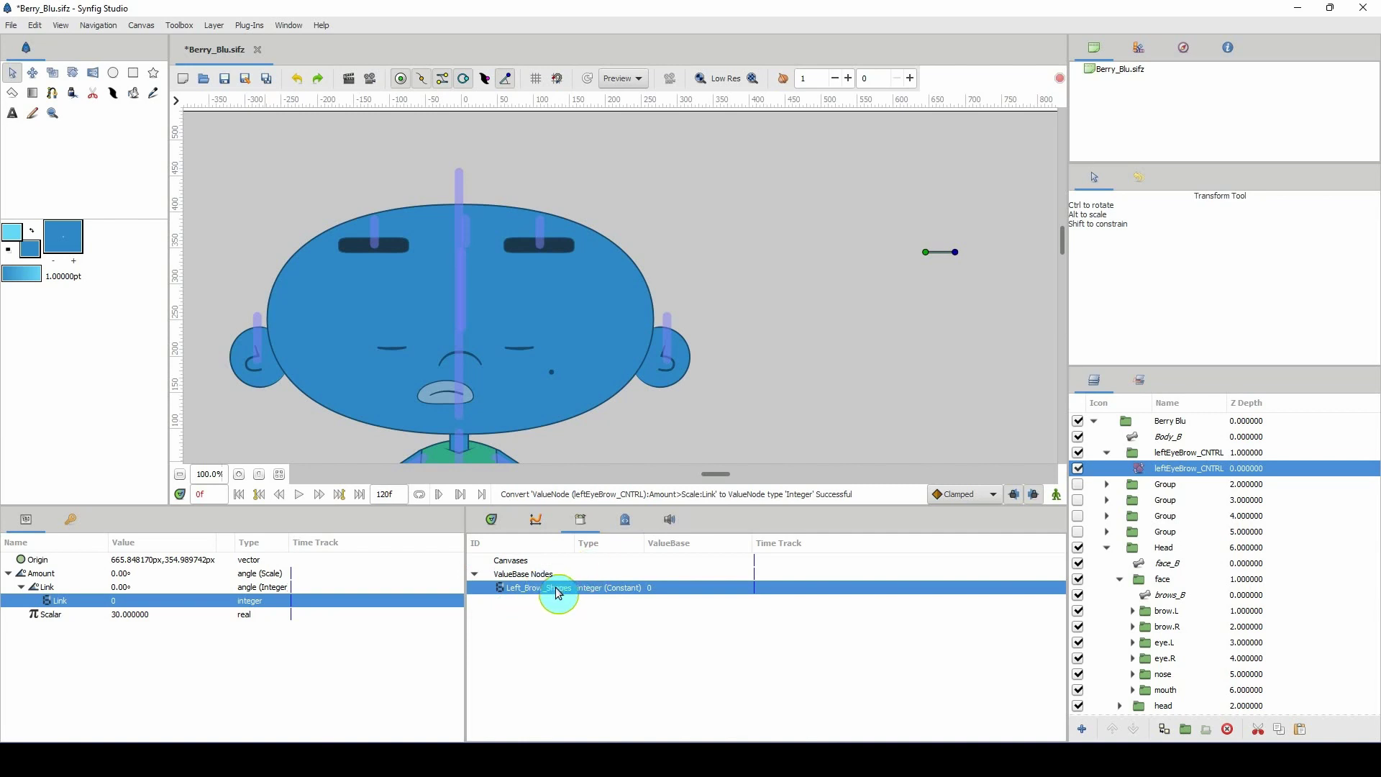
pyautogui.rightClick(88, 604)
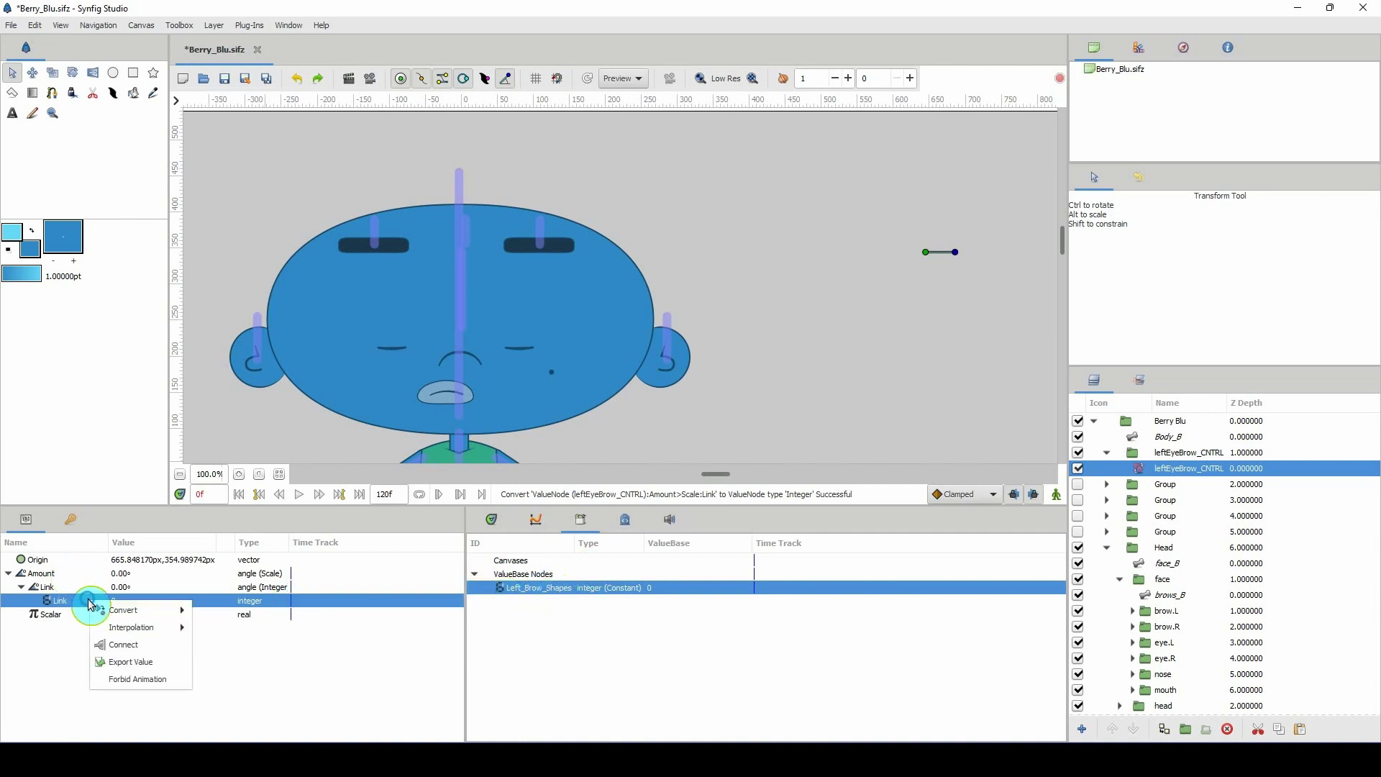
pyautogui.click(128, 653)
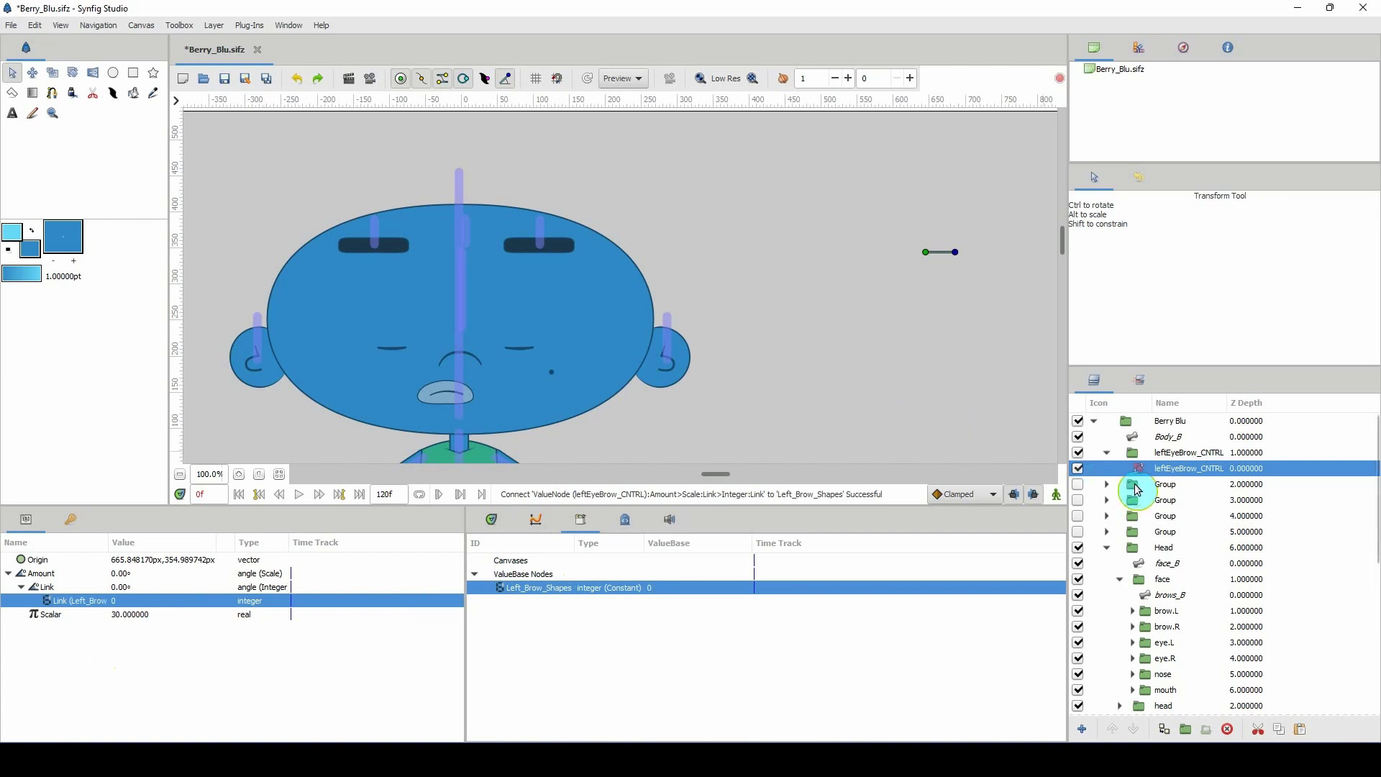
# Test the left eyebrow control by rotating its handle to 150° and back to 0°
pyautogui.moveTo(955, 252); pyautogui.dragTo(897, 251)
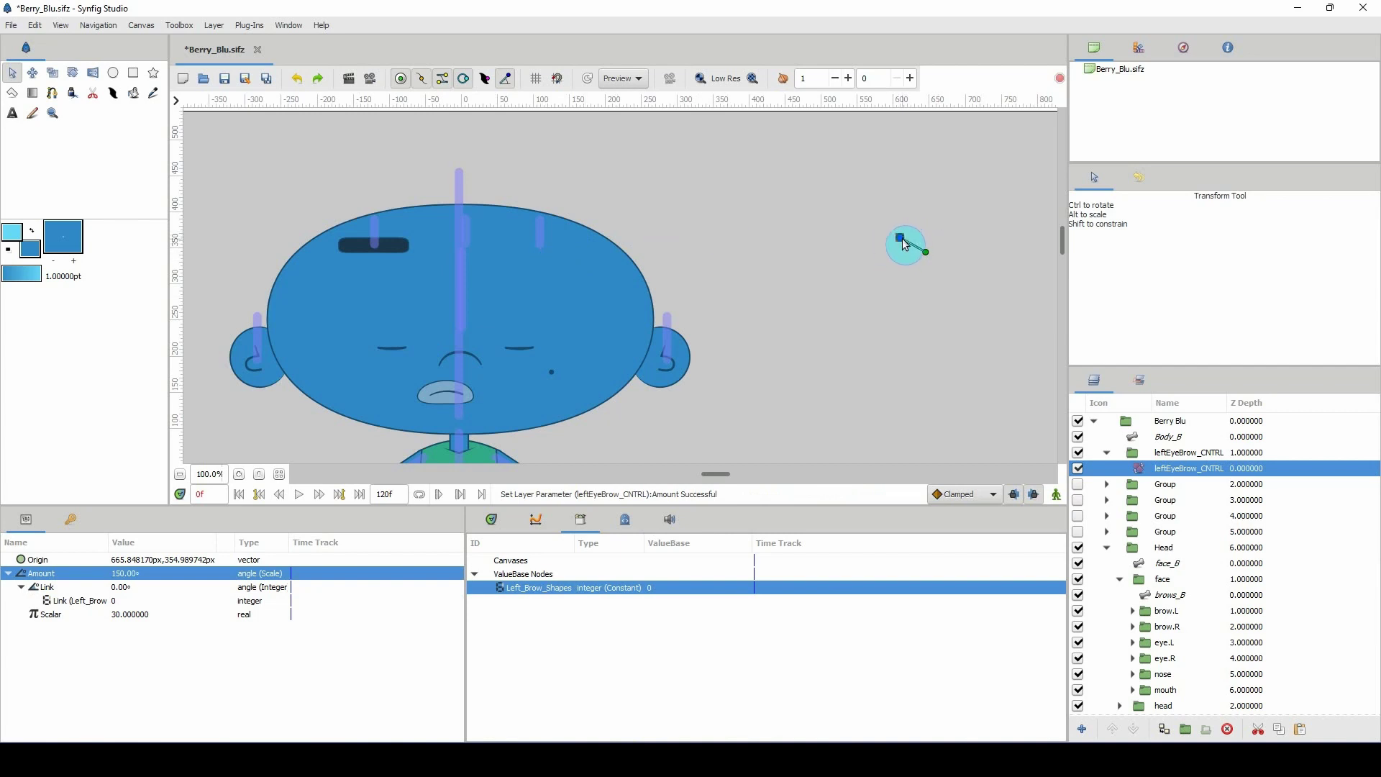
pyautogui.moveTo(905, 242); pyautogui.dragTo(960, 258)
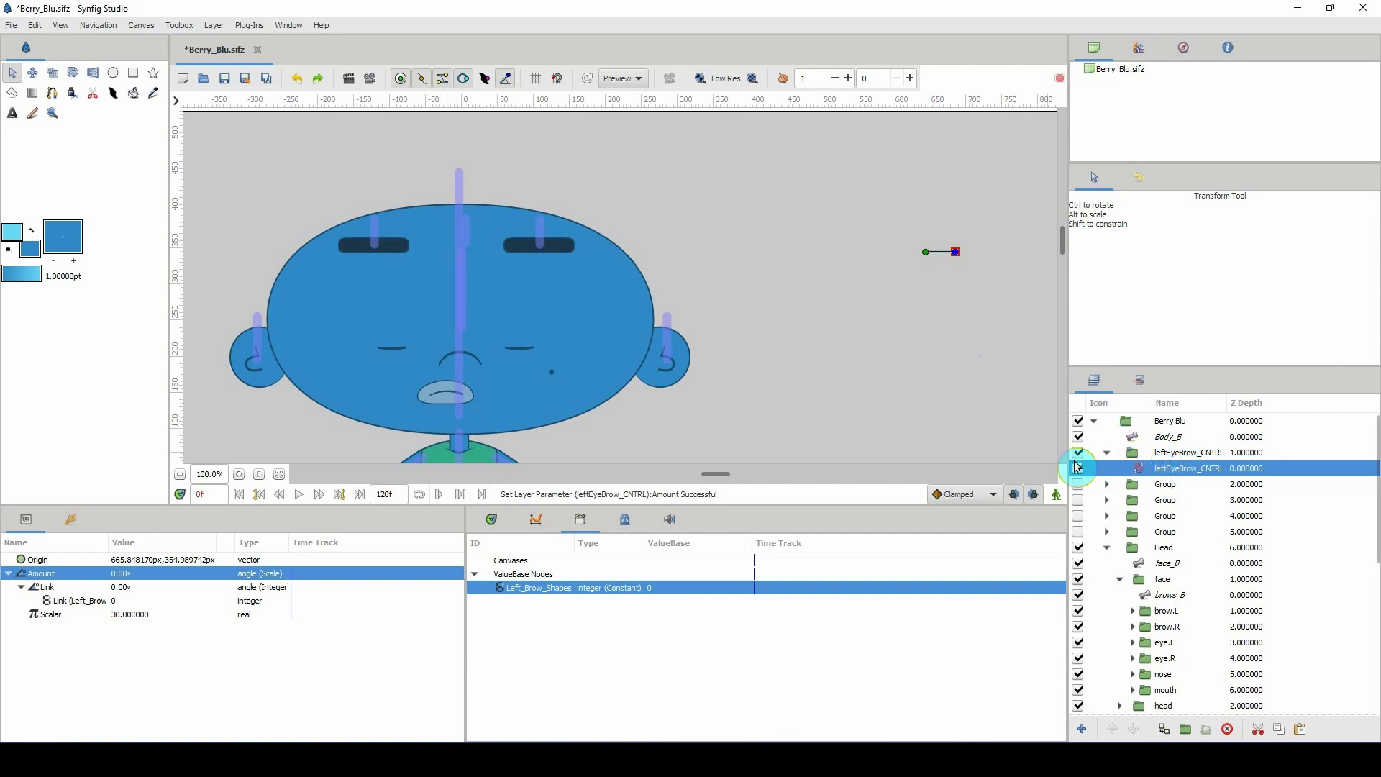
# Deactivate the leftEyeBrow_CNTRL group, activate the control group directly below it and offset that group horizontally to about 705 px
pyautogui.click(1107, 452)
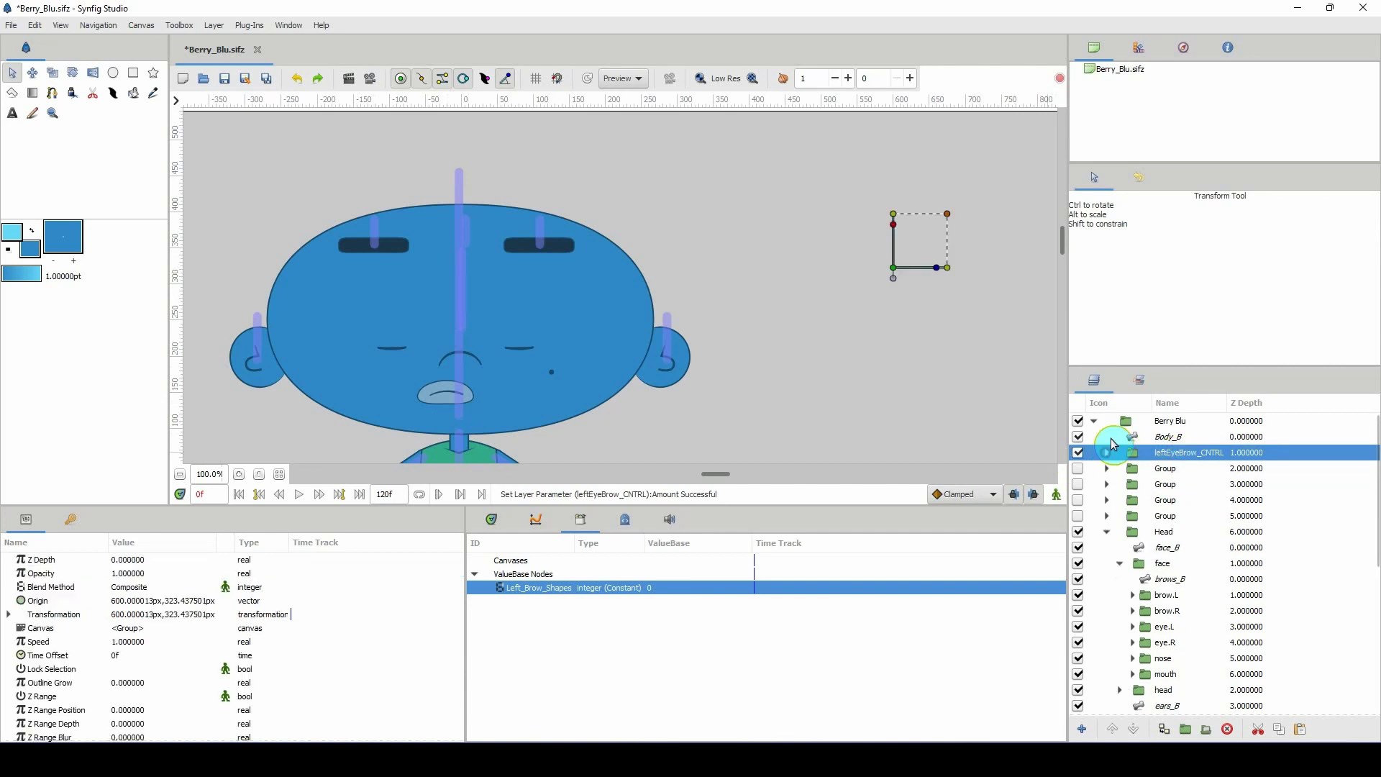
pyautogui.click(1078, 453)
pyautogui.click(1135, 468)
pyautogui.click(1078, 468)
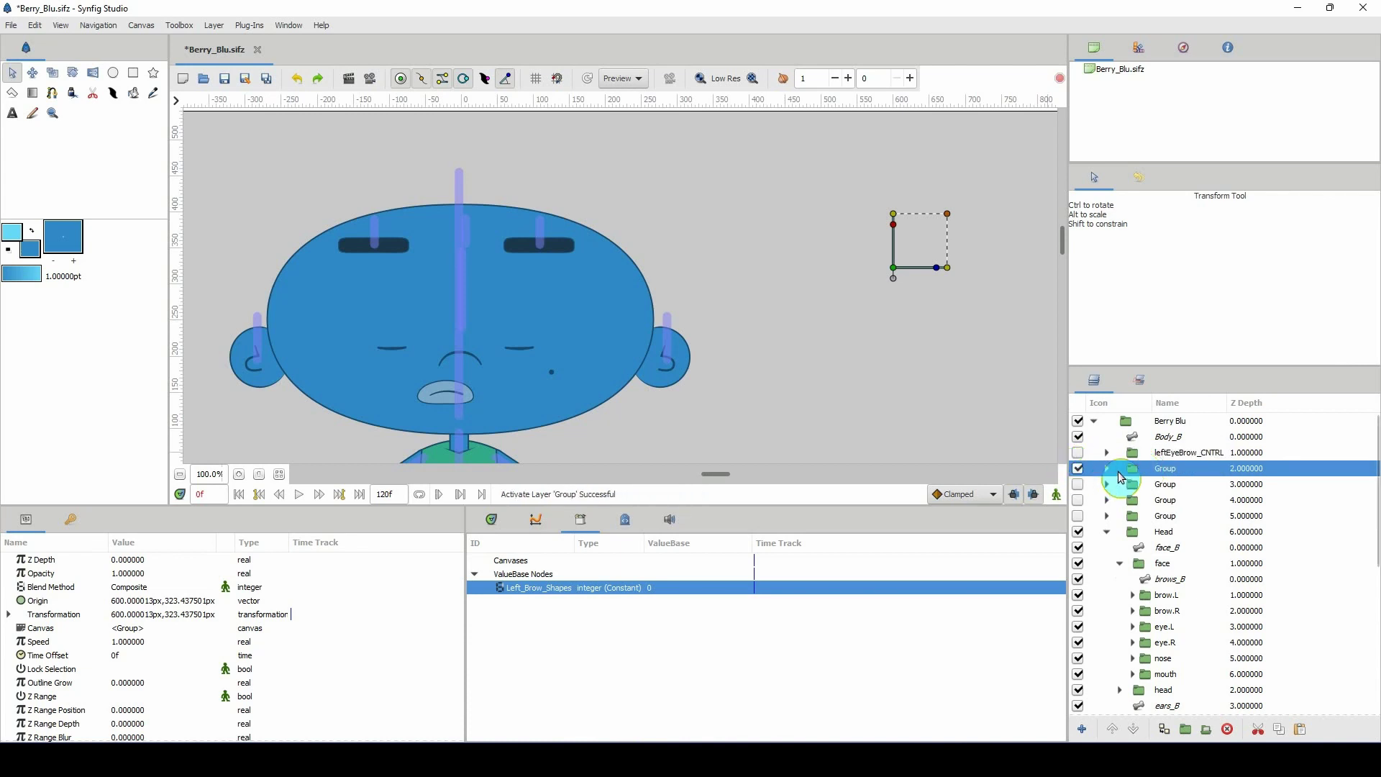
pyautogui.click(1115, 471)
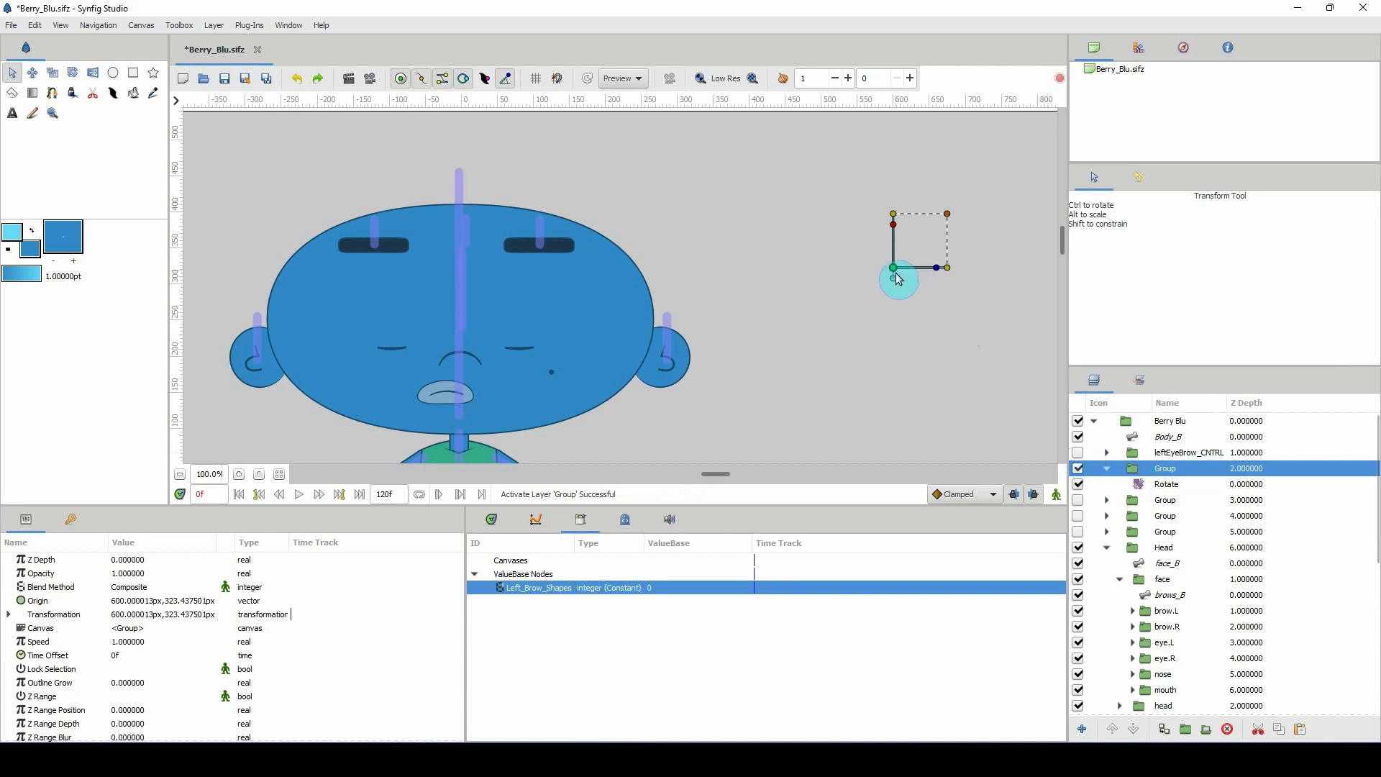
pyautogui.moveTo(893, 268); pyautogui.dragTo(968, 268)
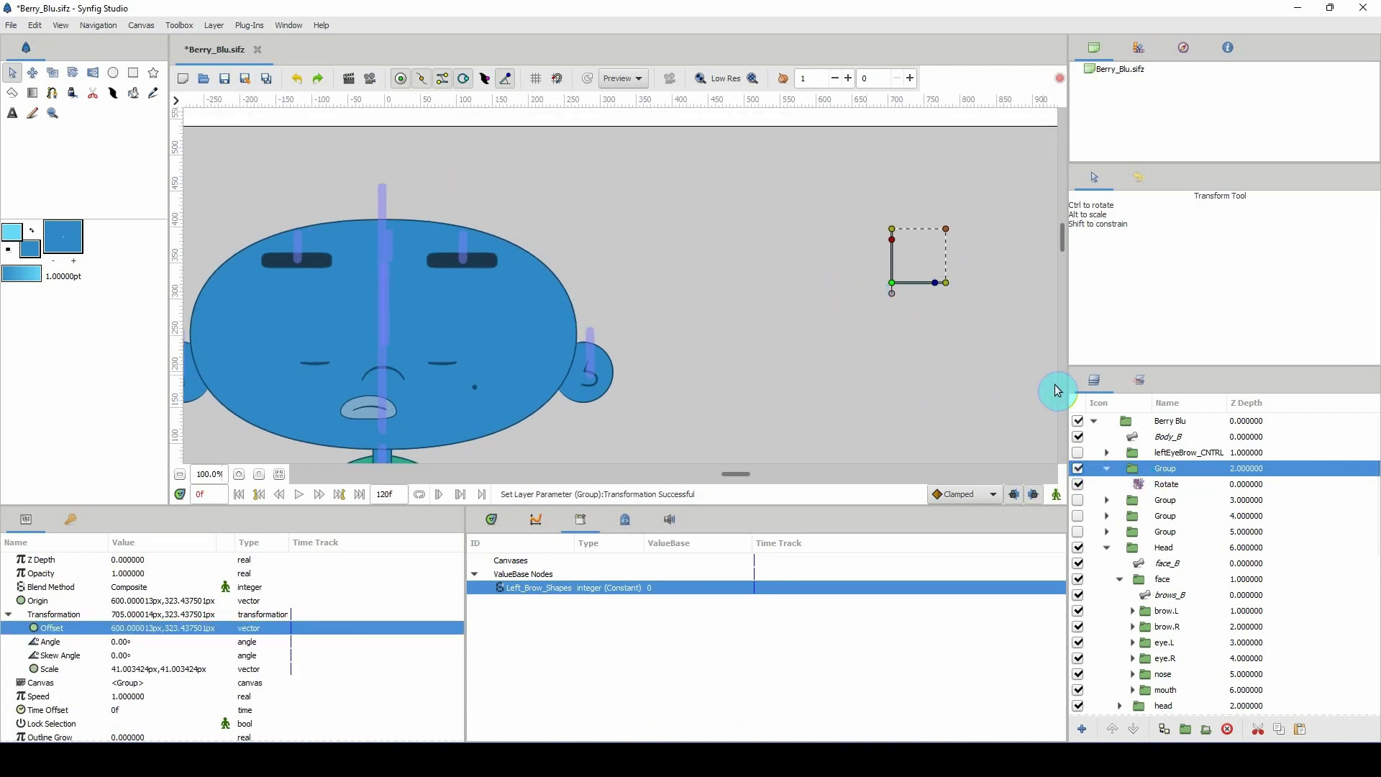
# Temporarily reactivate leftEyeBrow_CNTRL and compare its rotation handle's position with that of the control group below it
pyautogui.click(1078, 453)
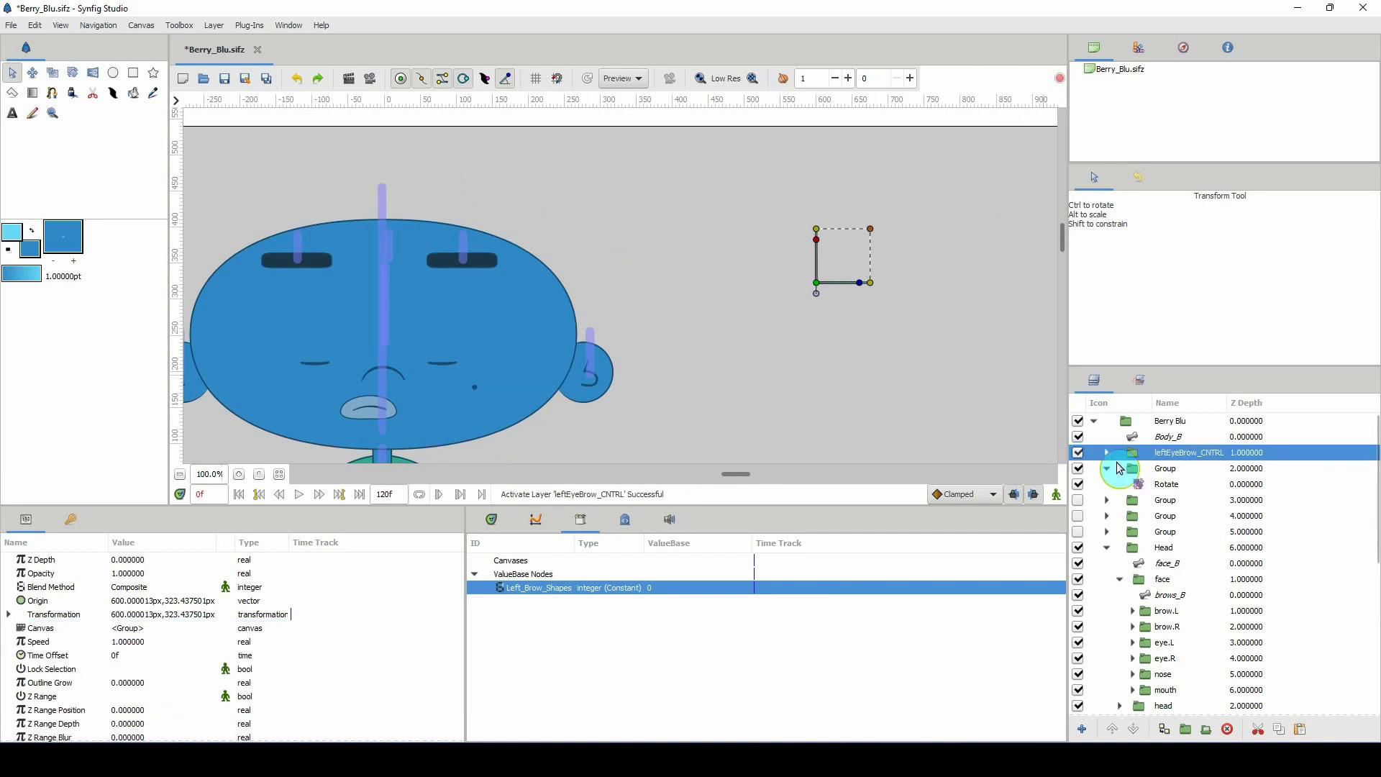
pyautogui.click(1107, 452)
pyautogui.click(1187, 468)
pyautogui.keyDown('shift'); pyautogui.click(1166, 500); pyautogui.keyUp('shift')
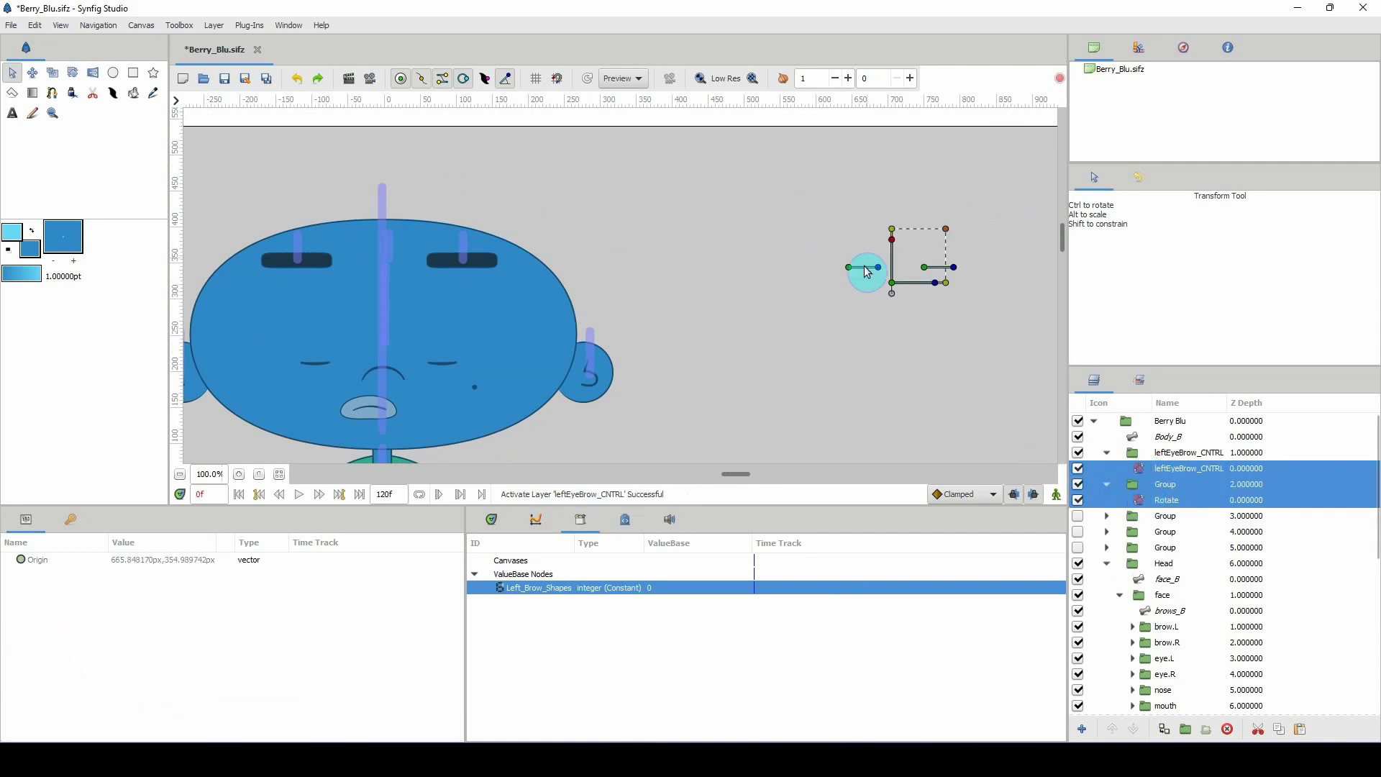
pyautogui.click(1131, 453)
pyautogui.click(1106, 453)
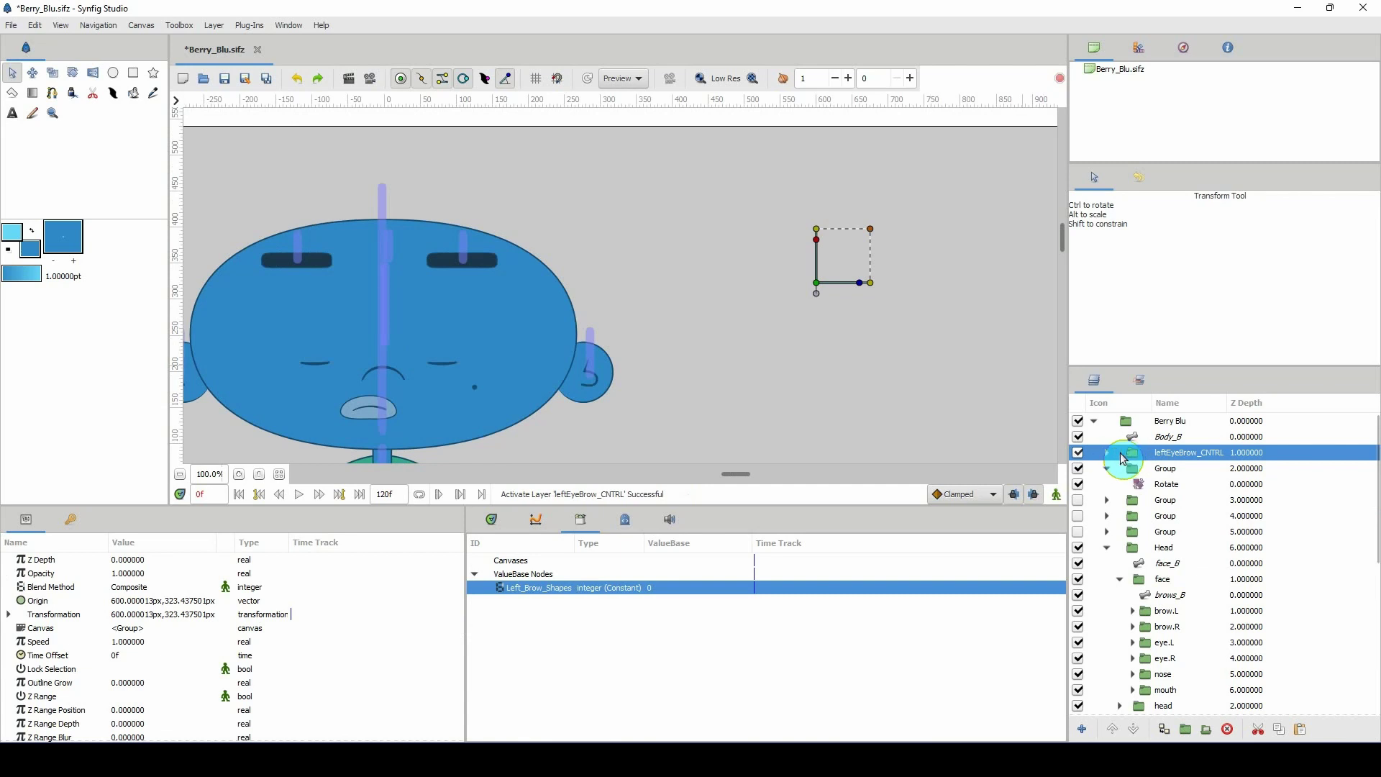
pyautogui.click(1078, 453)
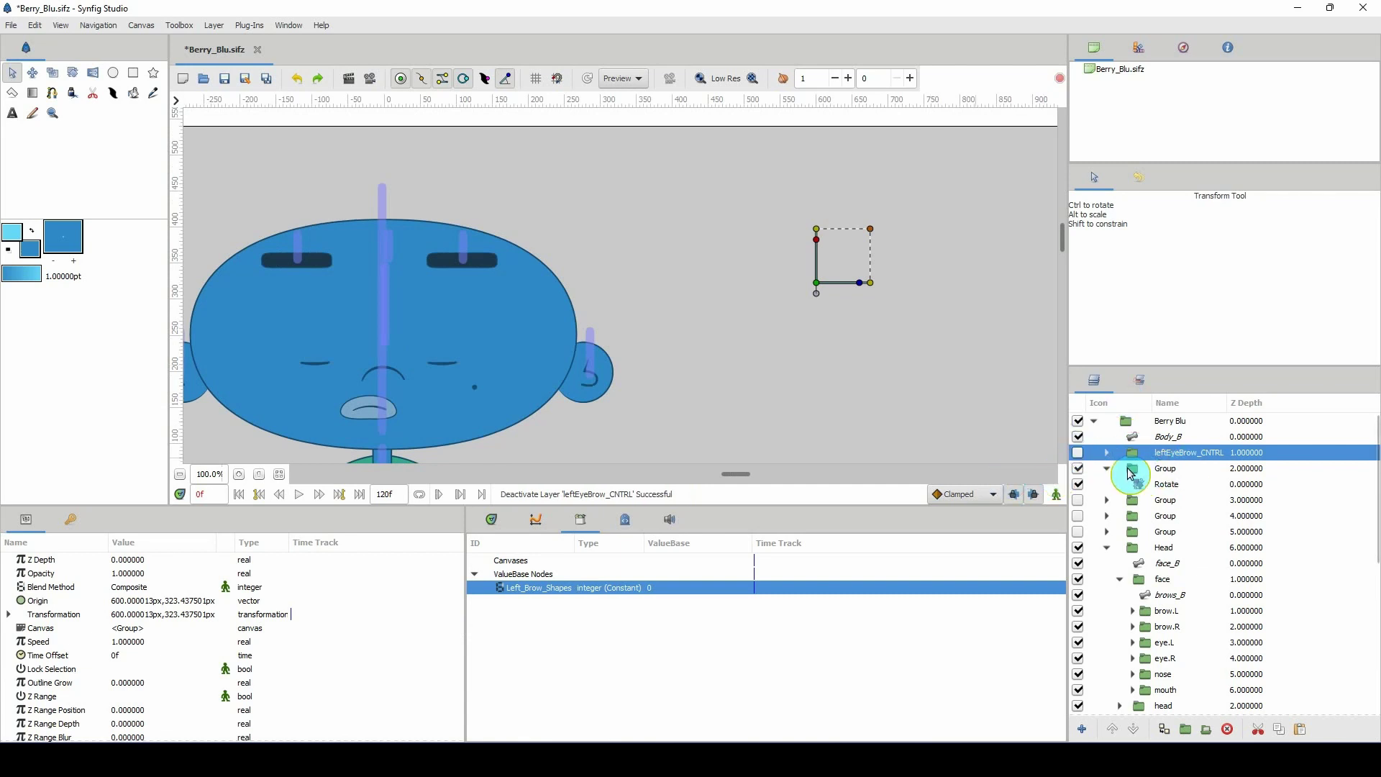
# Rename the second control group, at Z depth 2, to rightEyeBrow_CNTRL, reusing the left control's name as a base
pyautogui.hscroll(-5, 839, 425)
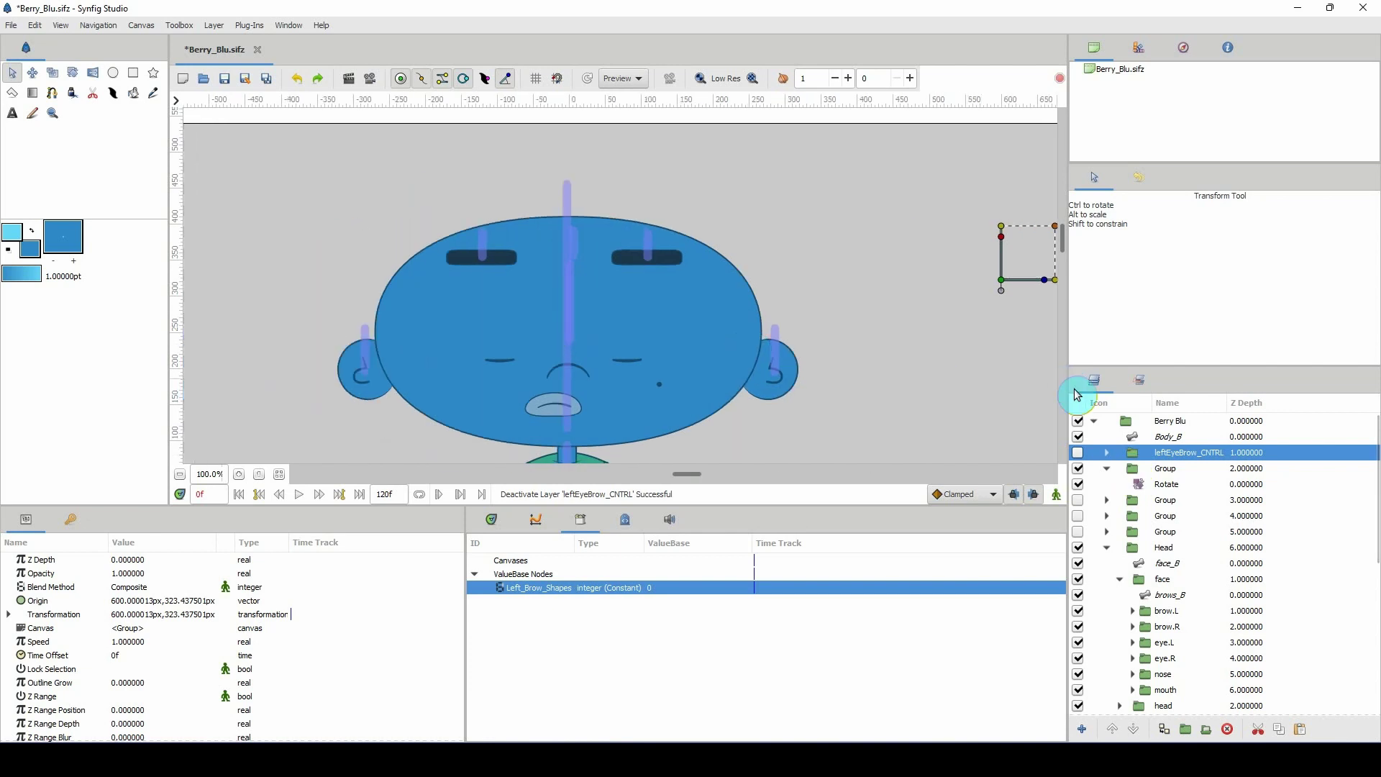
pyautogui.doubleClick(1181, 451)
pyautogui.hotkey('ctrl', 'c')
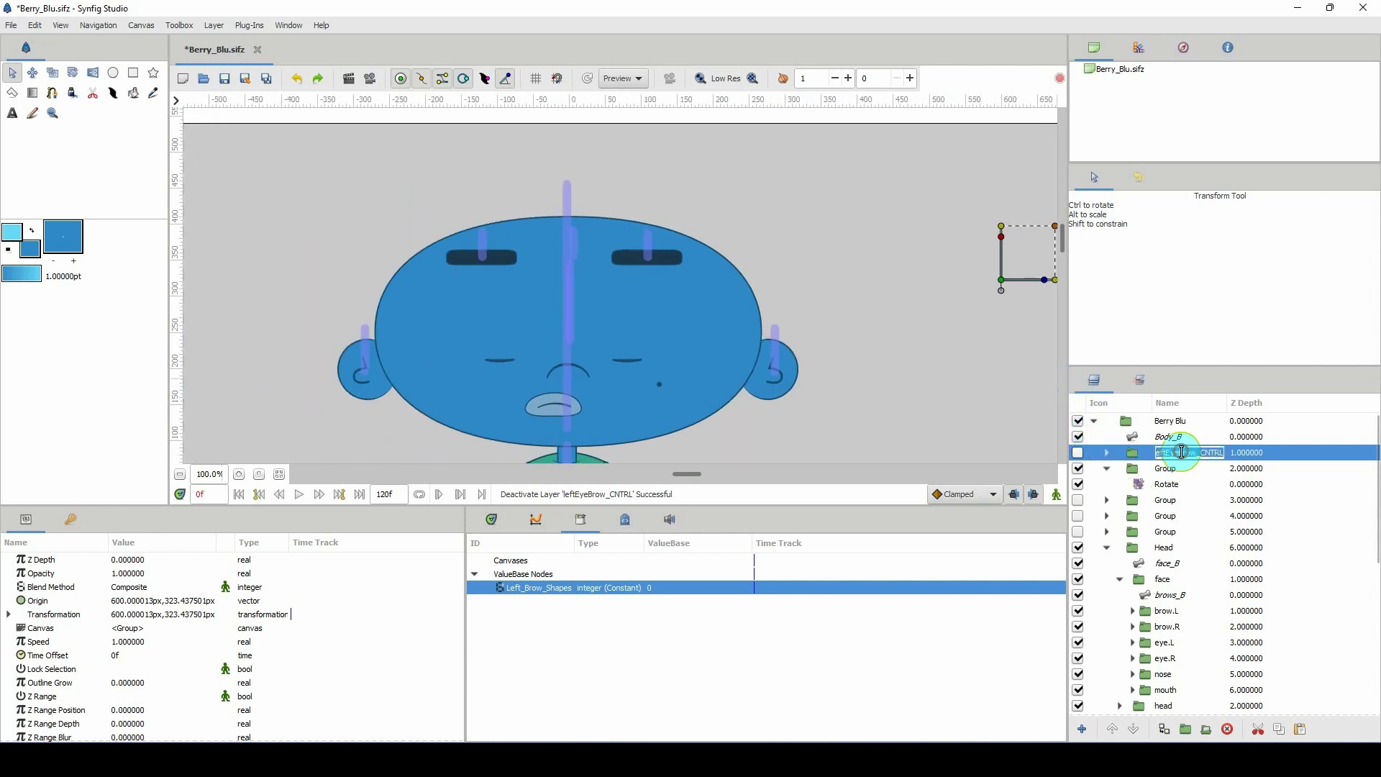
pyautogui.doubleClick(1165, 469)
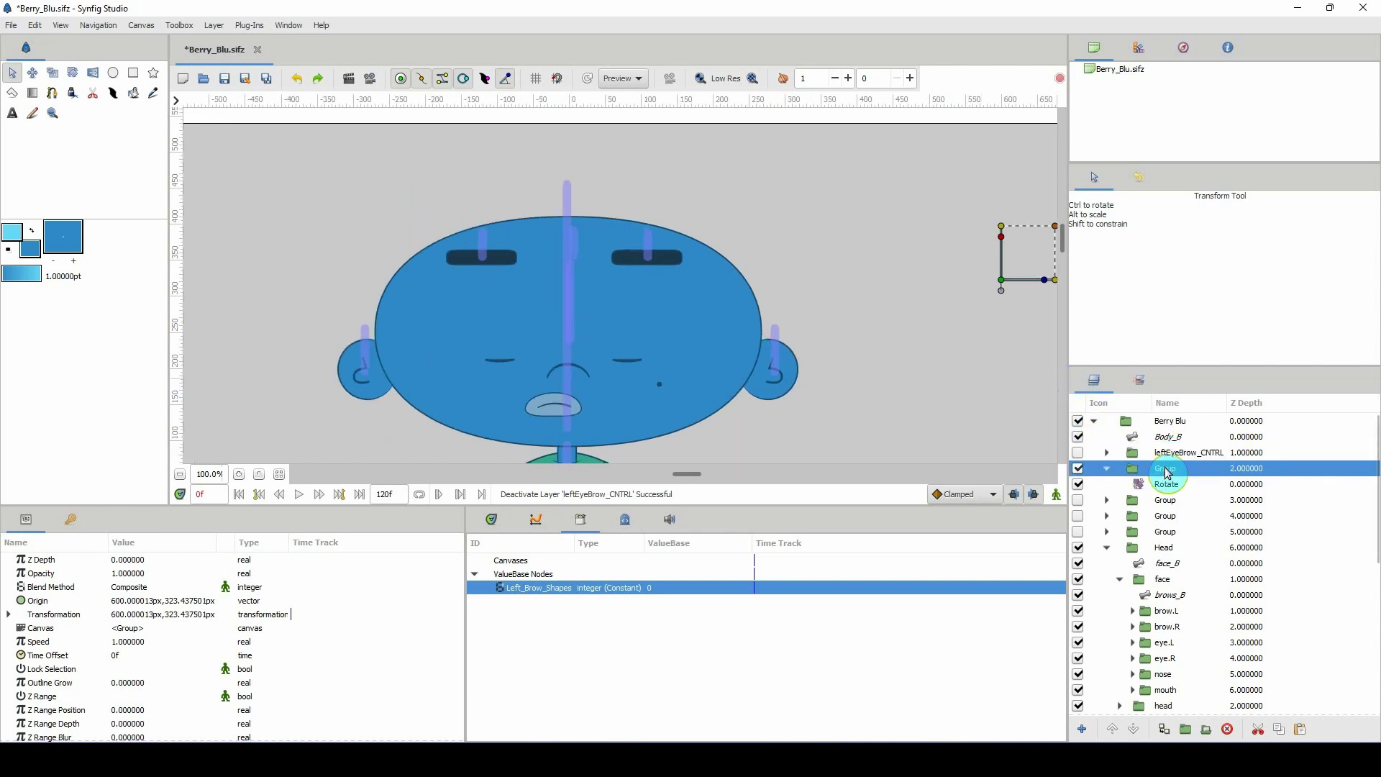
pyautogui.hotkey('ctrl', 'v')
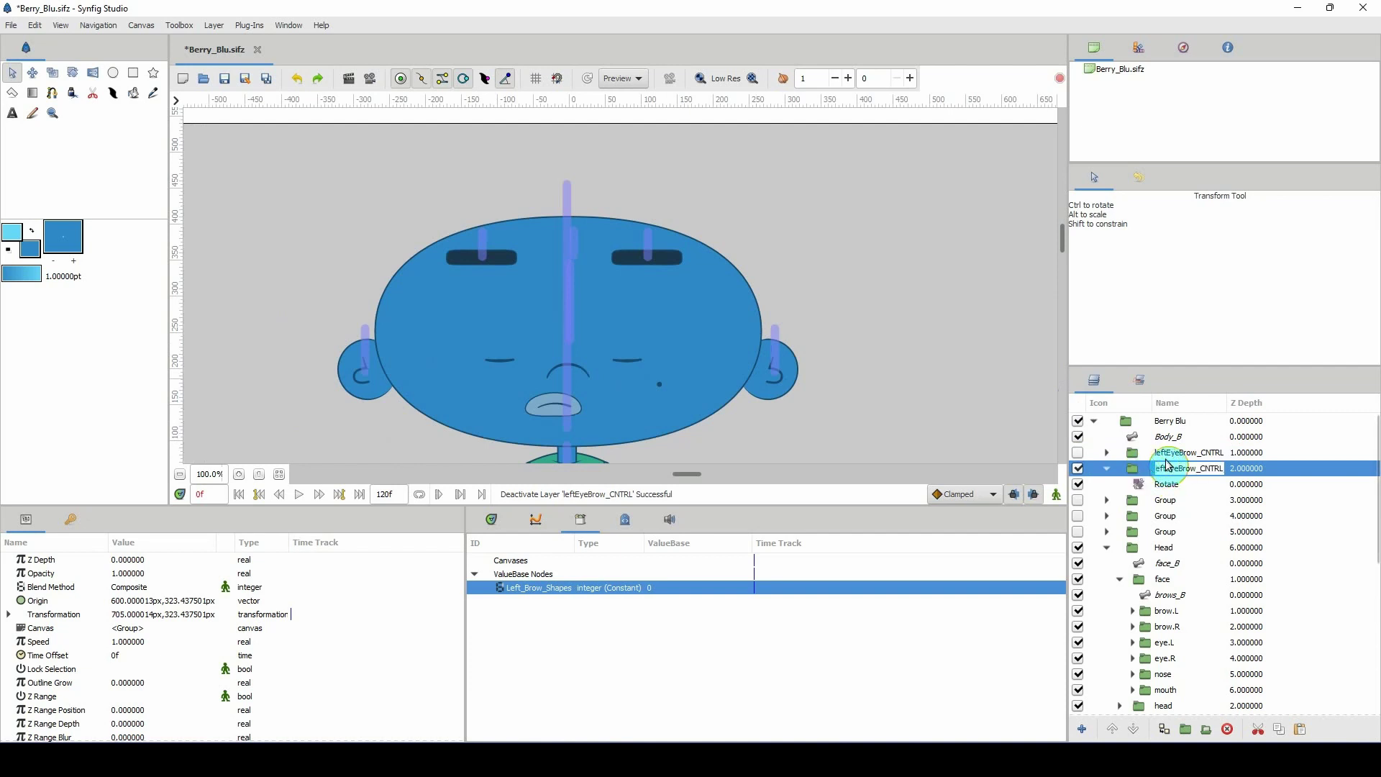
pyautogui.press('Return')
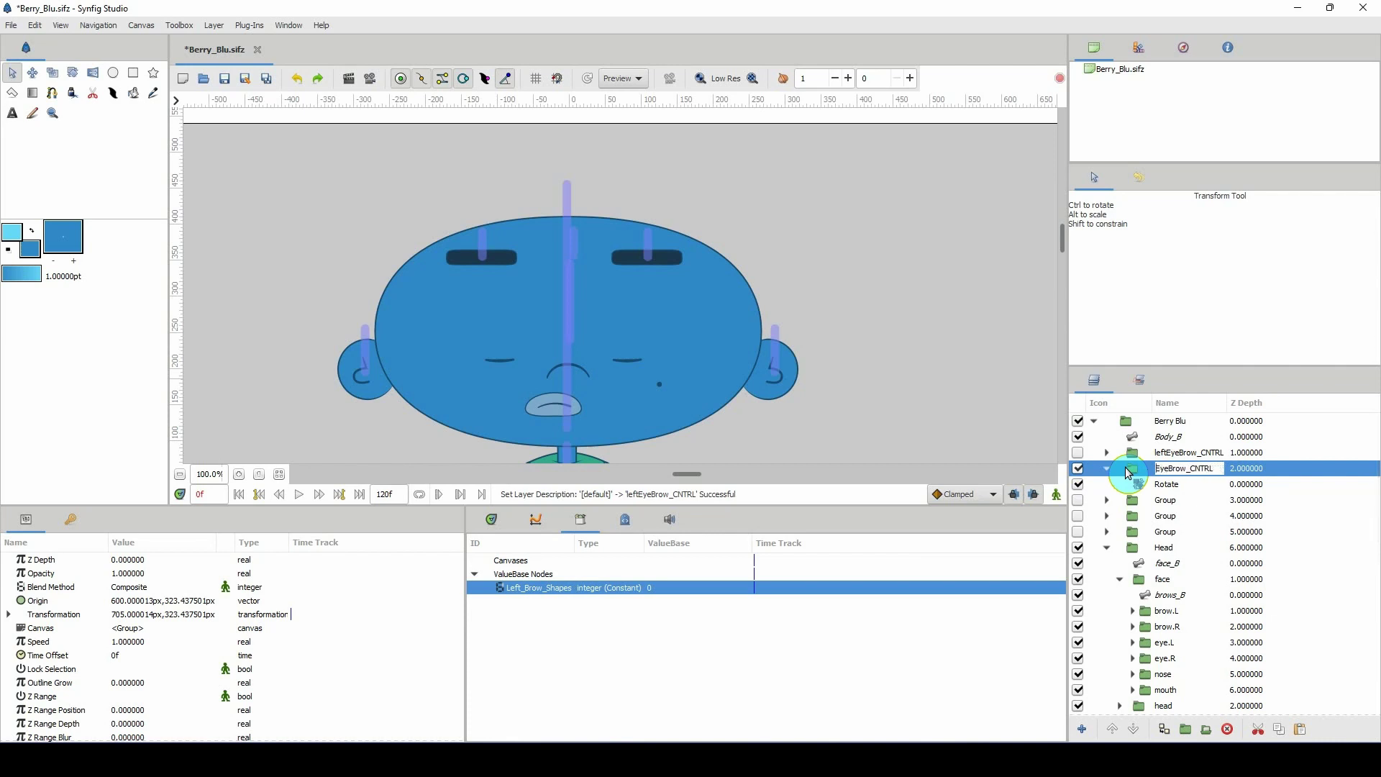
pyautogui.press('Return')
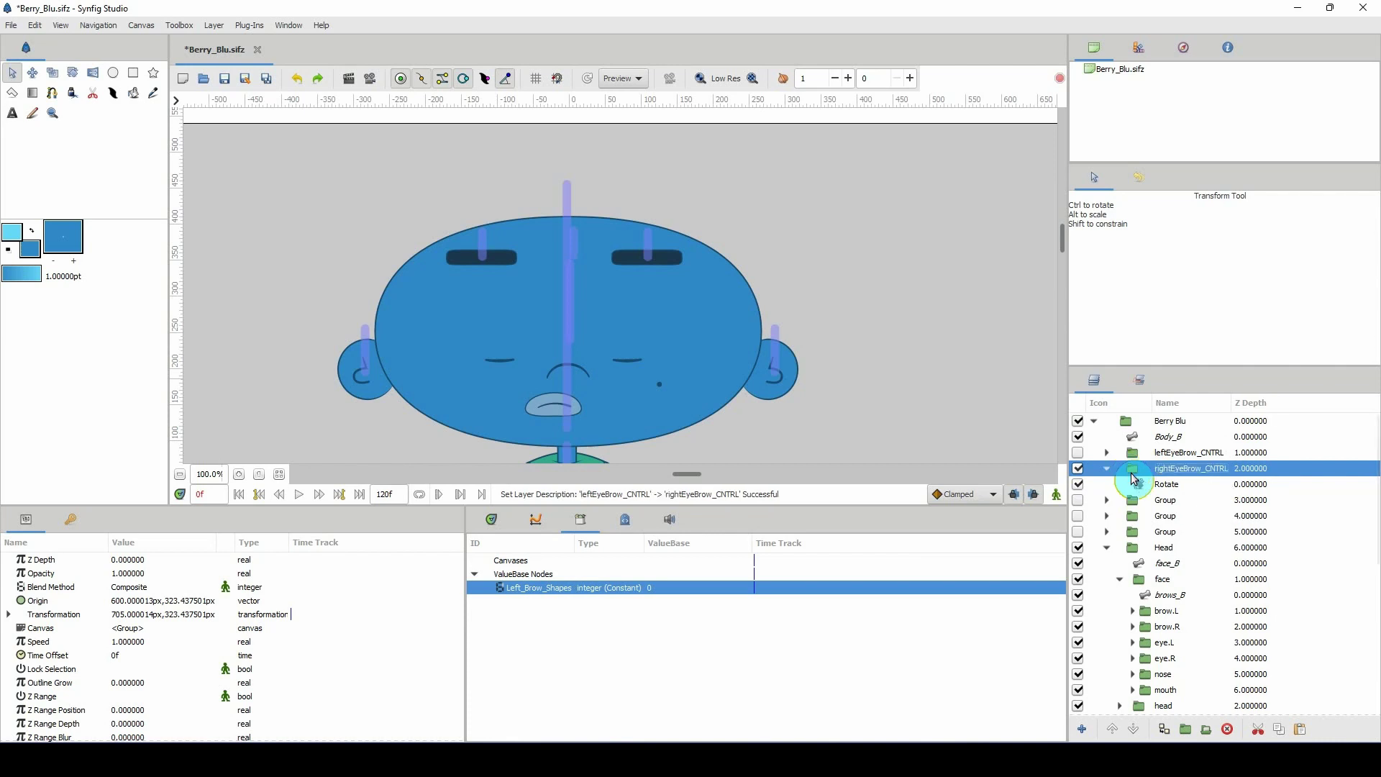
# Rename the Rotate layer inside the rightEyeBrow_CNTRL group to rightEyeBrow_CNTRL as well
pyautogui.doubleClick(1173, 471)
pyautogui.hotkey('ctrl', 'c')
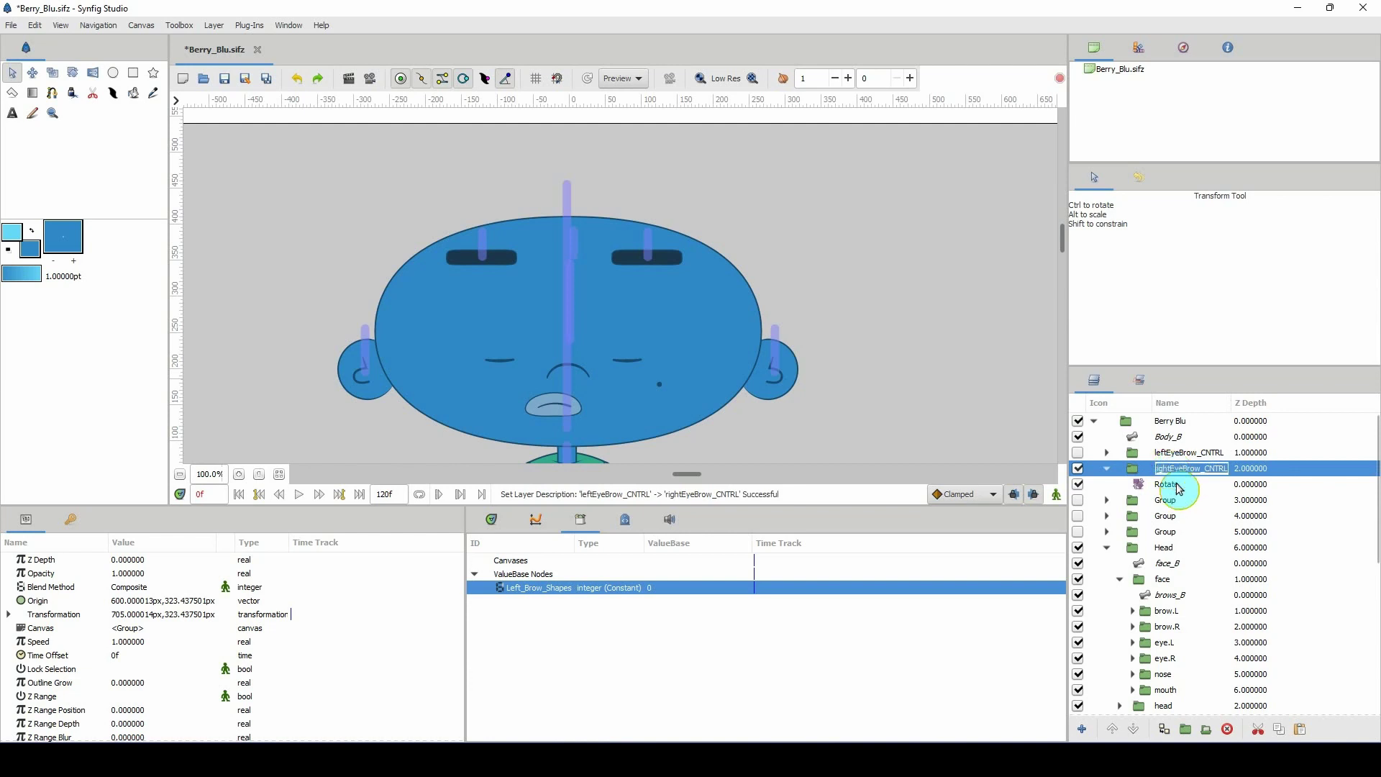
pyautogui.doubleClick(1172, 486)
pyautogui.hotkey('ctrl', 'v')
pyautogui.press('Return')
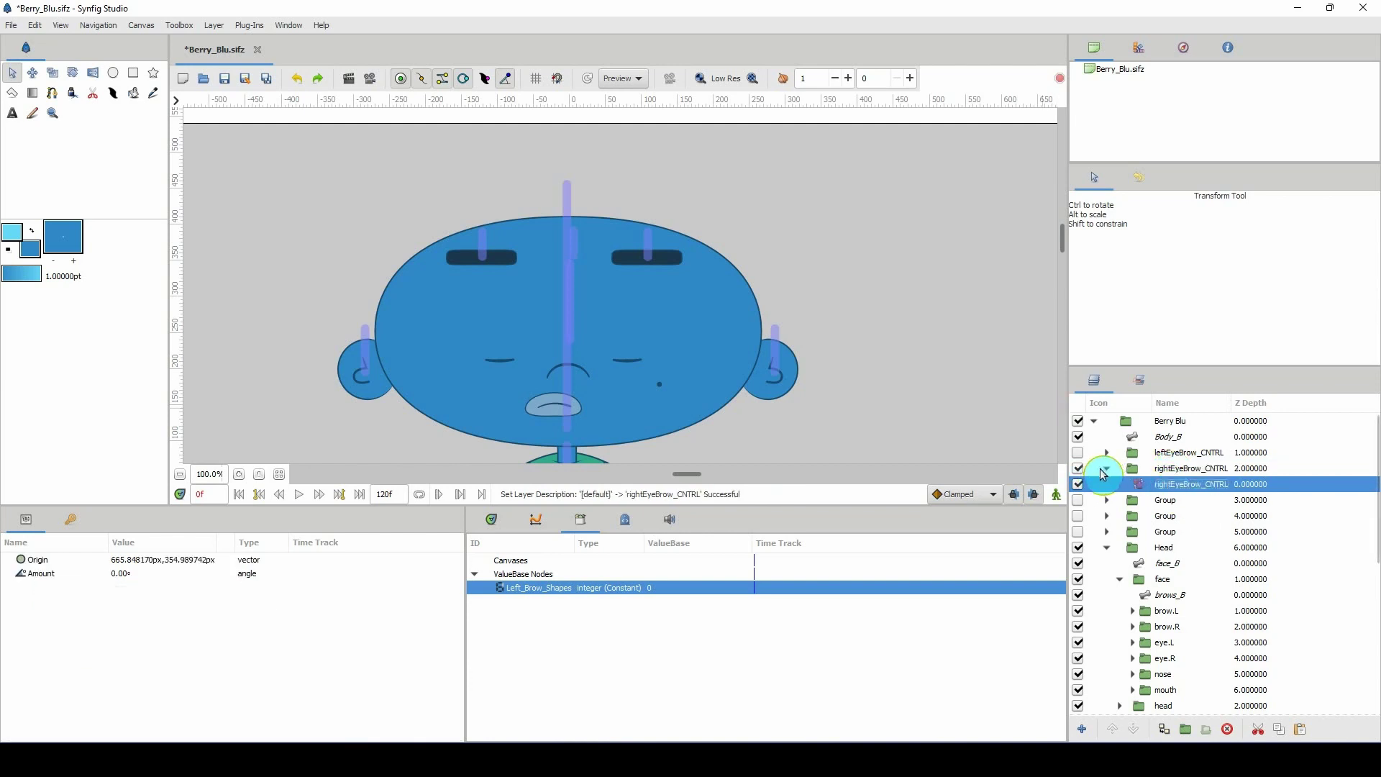
# Convert the Z Range Position of the brow.R group to Integer and expand its sub-parameter
pyautogui.click(1149, 627)
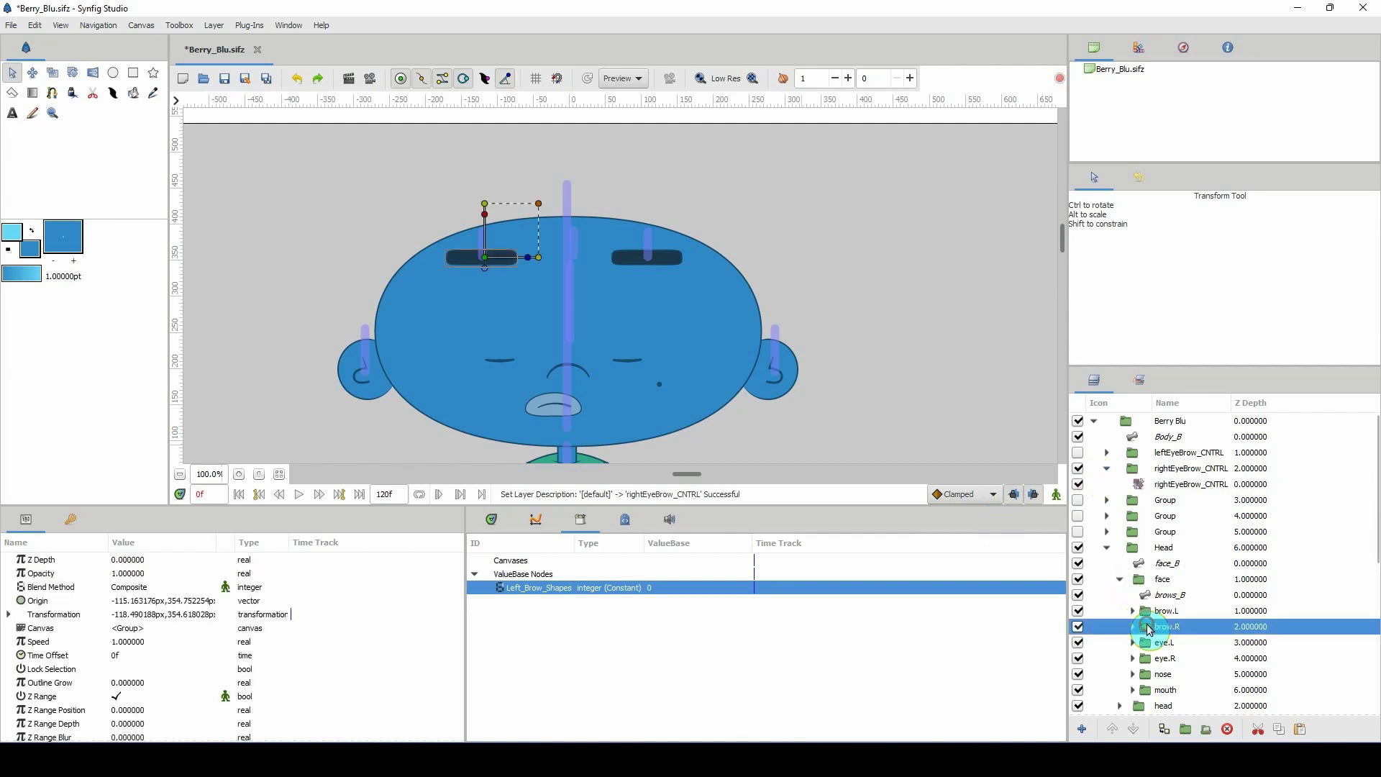
pyautogui.scroll(-1, 44, 648)
pyautogui.click(60, 693)
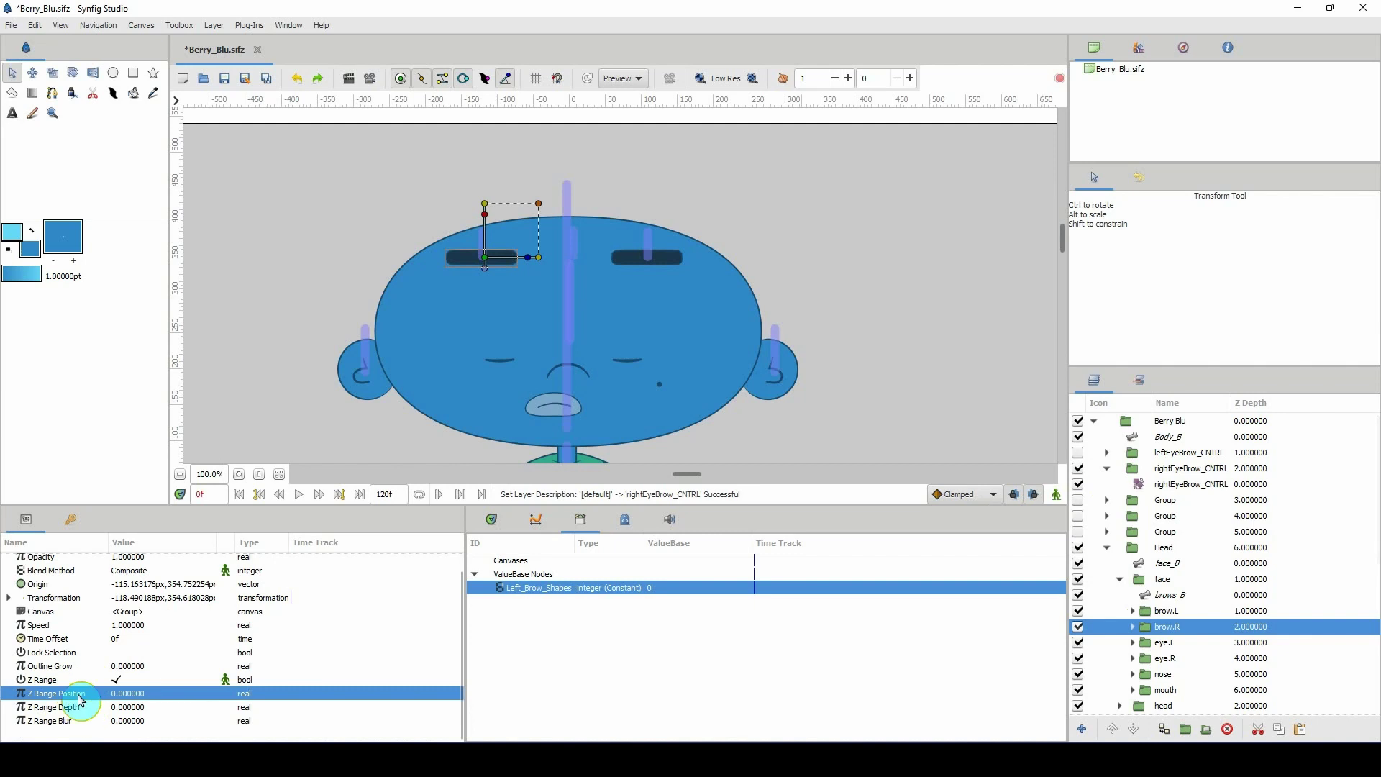
pyautogui.rightClick(79, 696)
pyautogui.moveTo(130, 613)
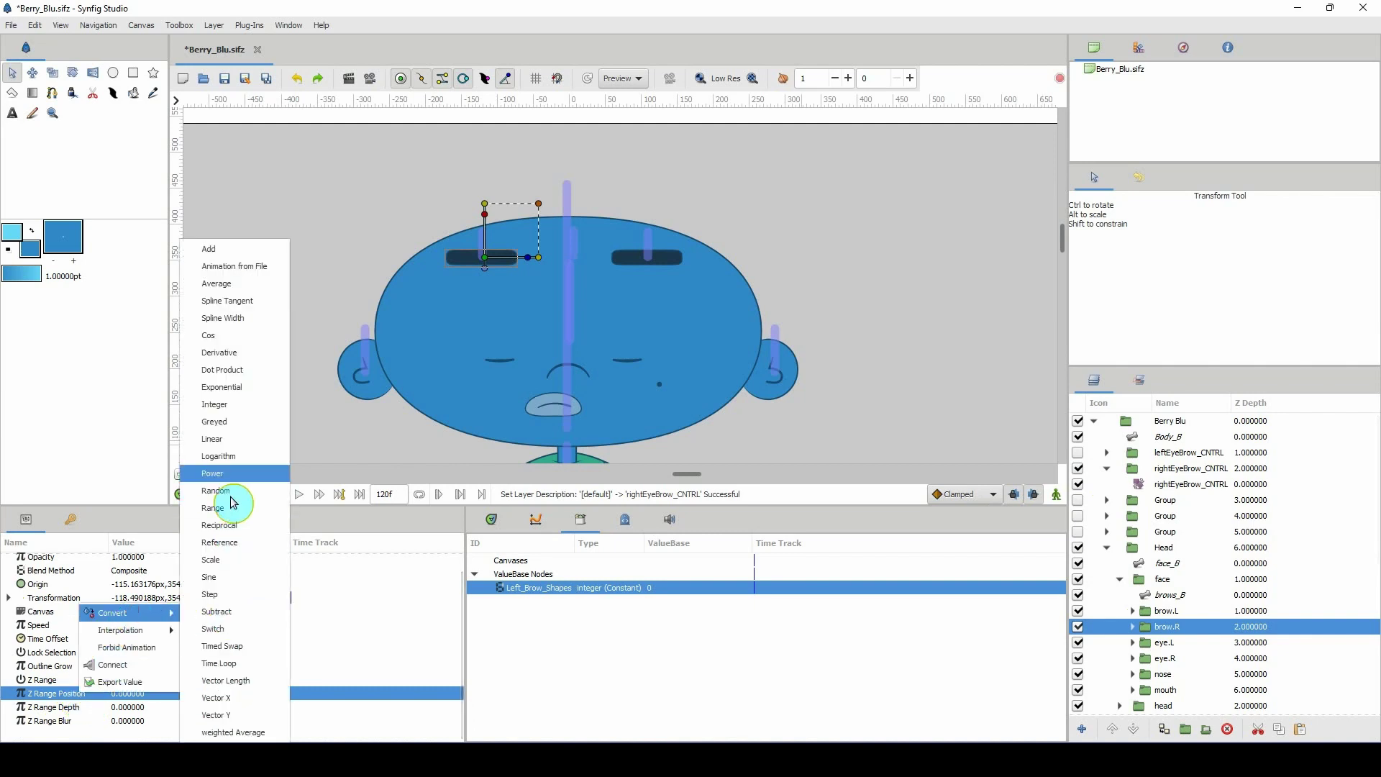
pyautogui.click(237, 404)
pyautogui.click(8, 694)
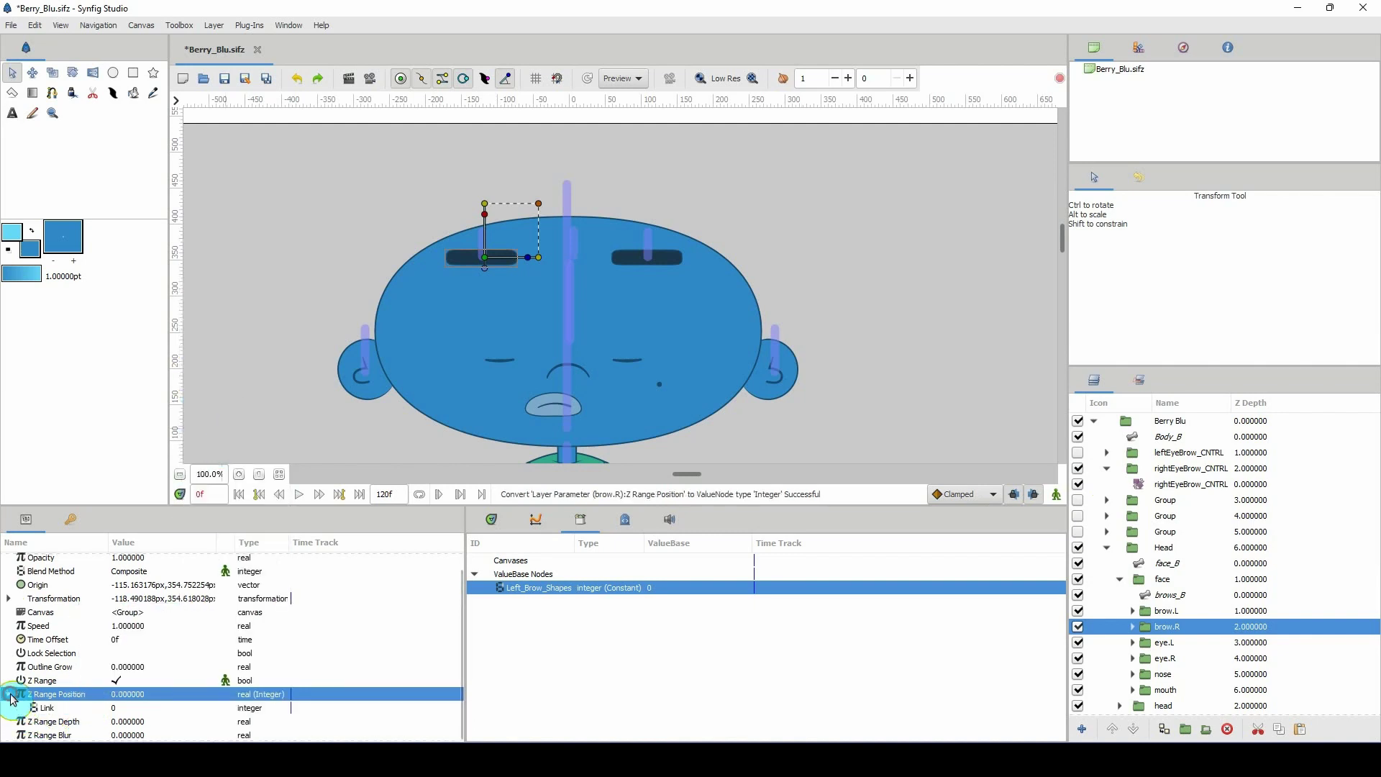
# Export the integer Link value of brow.R's Z Range Position as Right_Brow_Shapes
pyautogui.click(41, 708)
pyautogui.rightClick(59, 708)
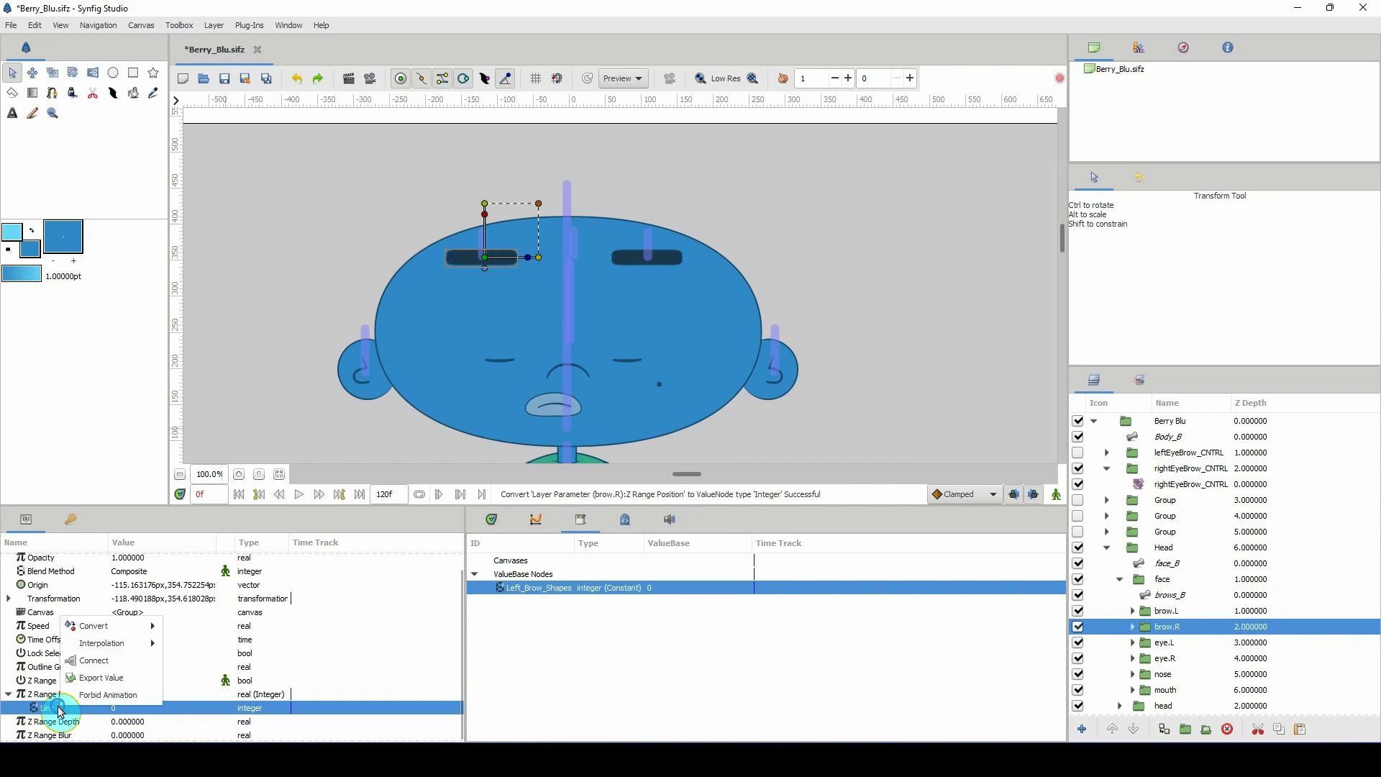
pyautogui.click(103, 680)
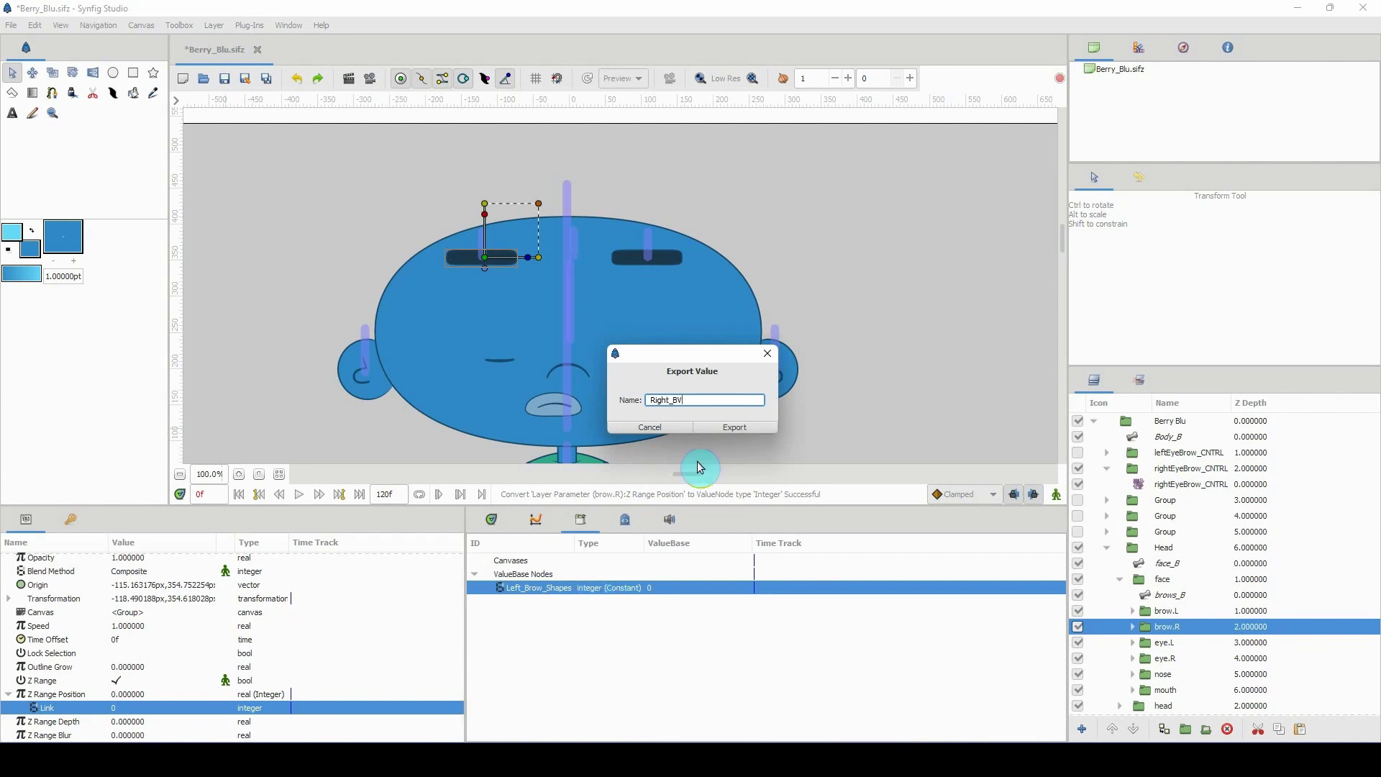
pyautogui.click(742, 430)
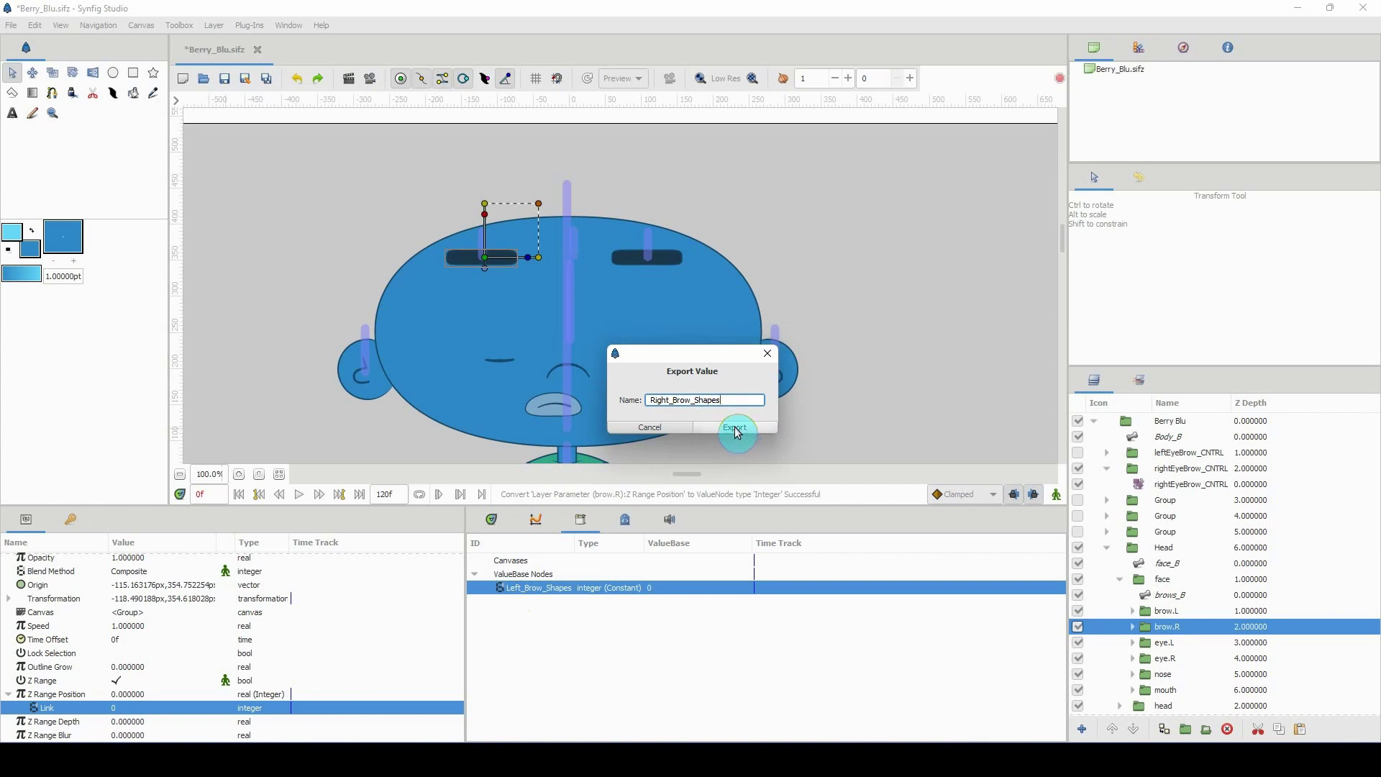
# Complete the export of brow.R's integer Link and select Right_Brow_Shapes among the exported values
pyautogui.click(737, 433)
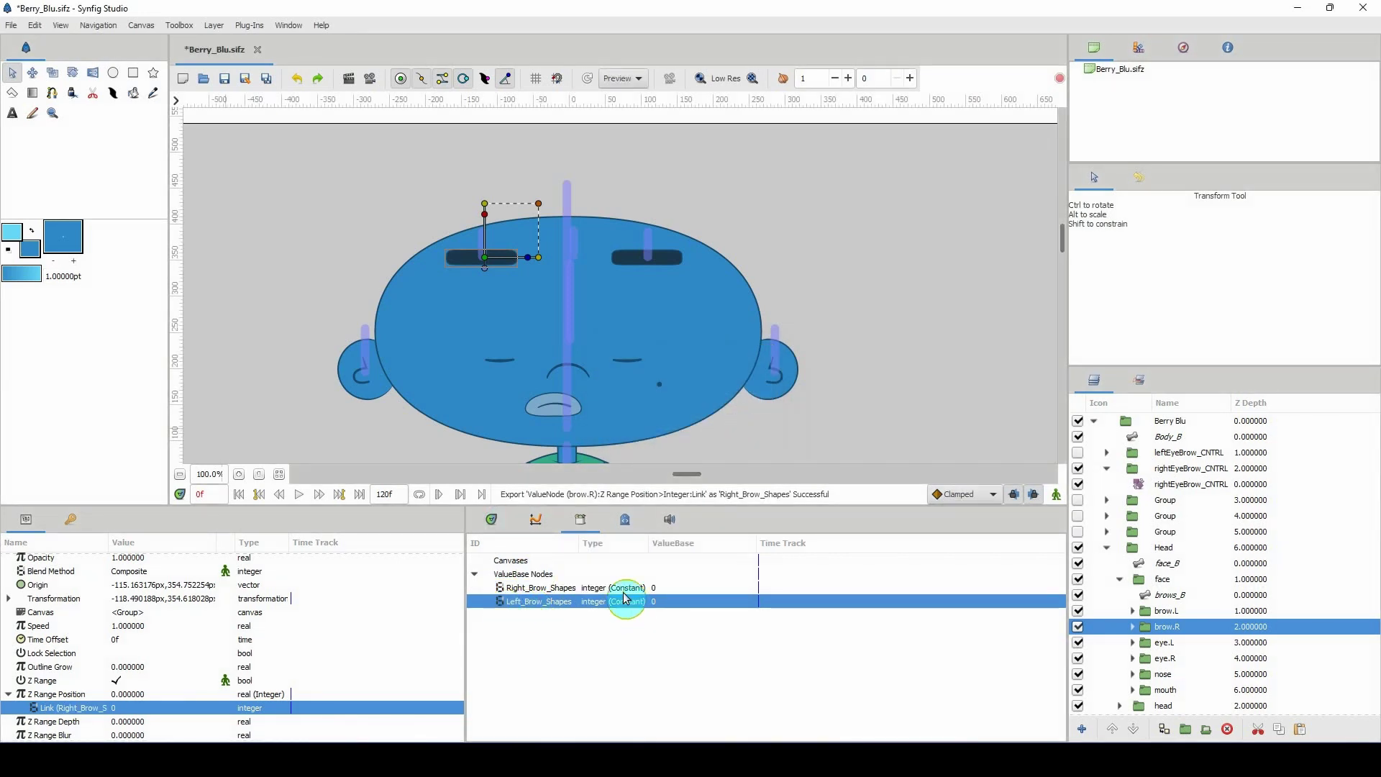
pyautogui.click(538, 588)
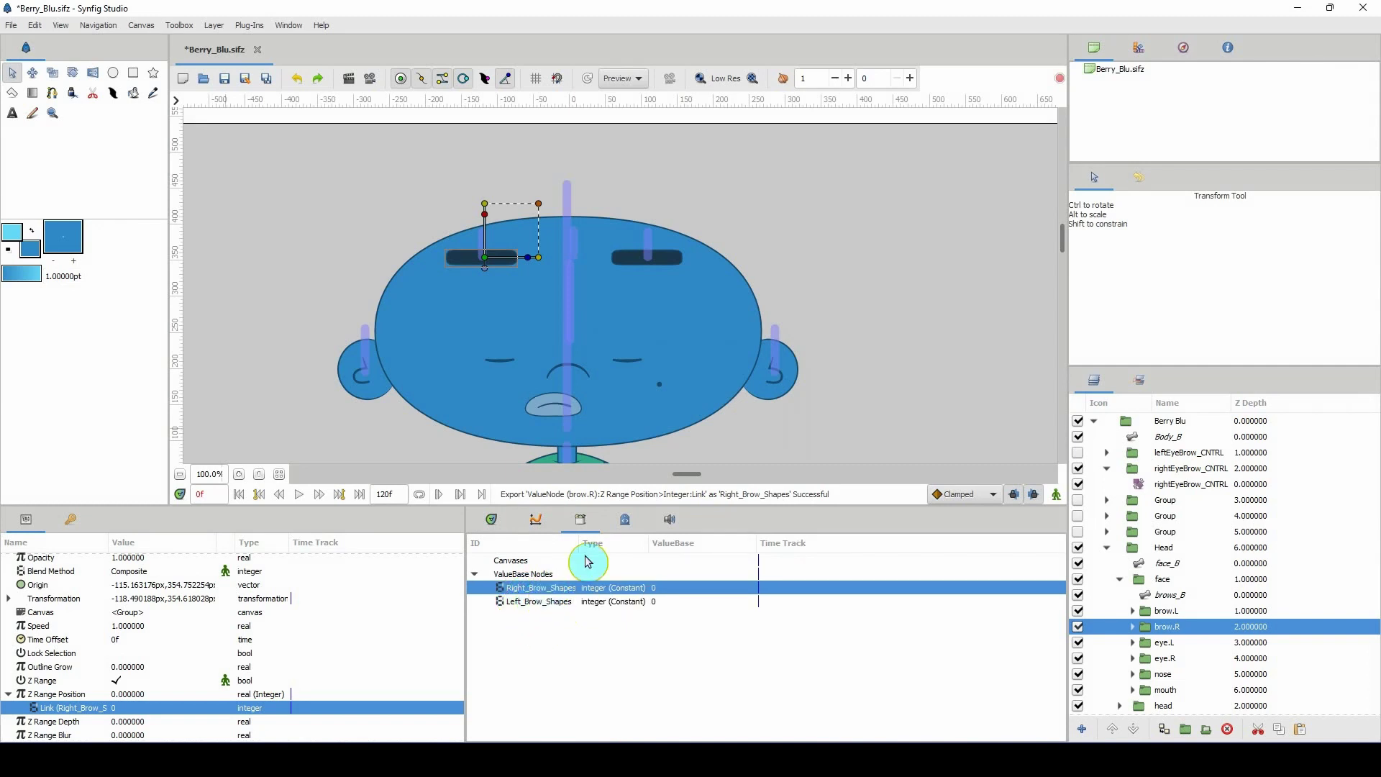
# Convert the Amount of the Rotate layer inside rightEyeBrow_CNTRL to Scale and expand its sub-parameters
pyautogui.click(1167, 486)
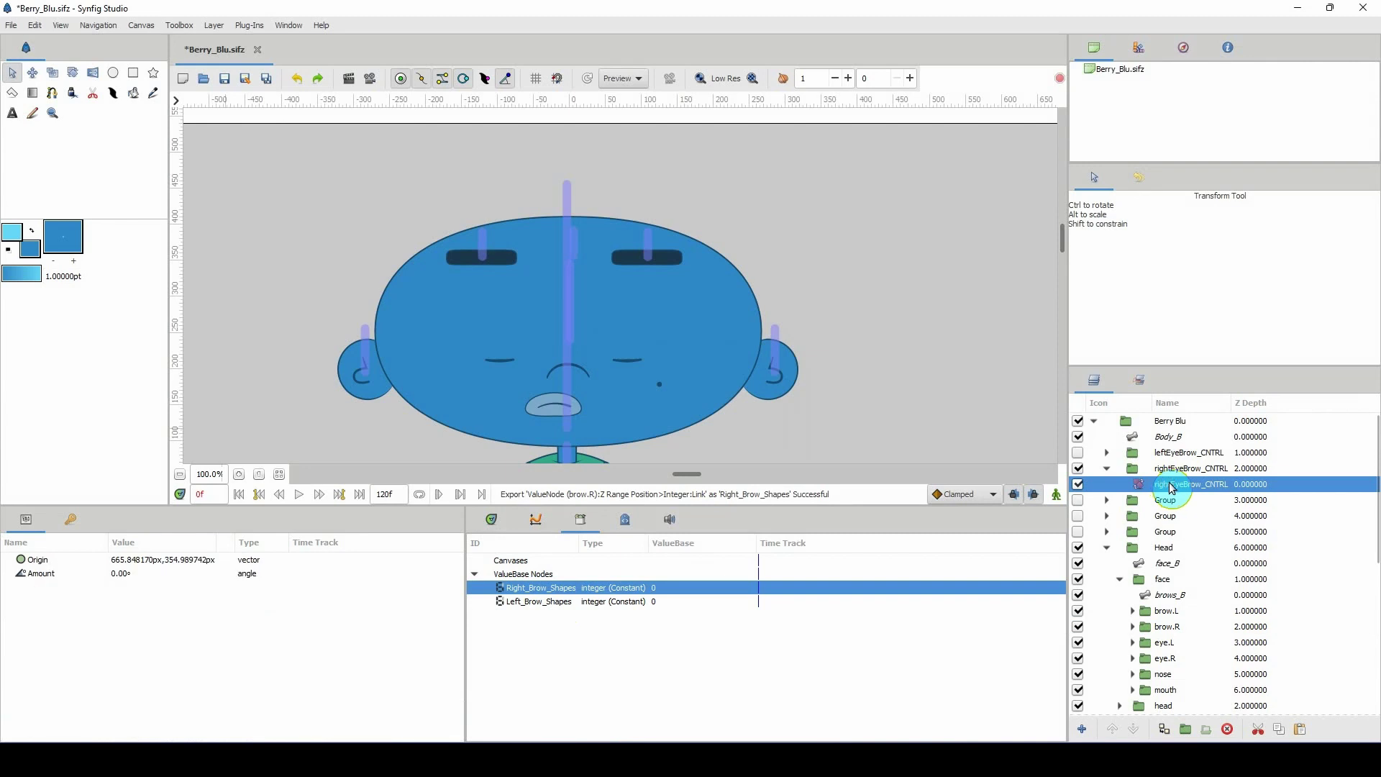
pyautogui.click(46, 574)
pyautogui.rightClick(51, 576)
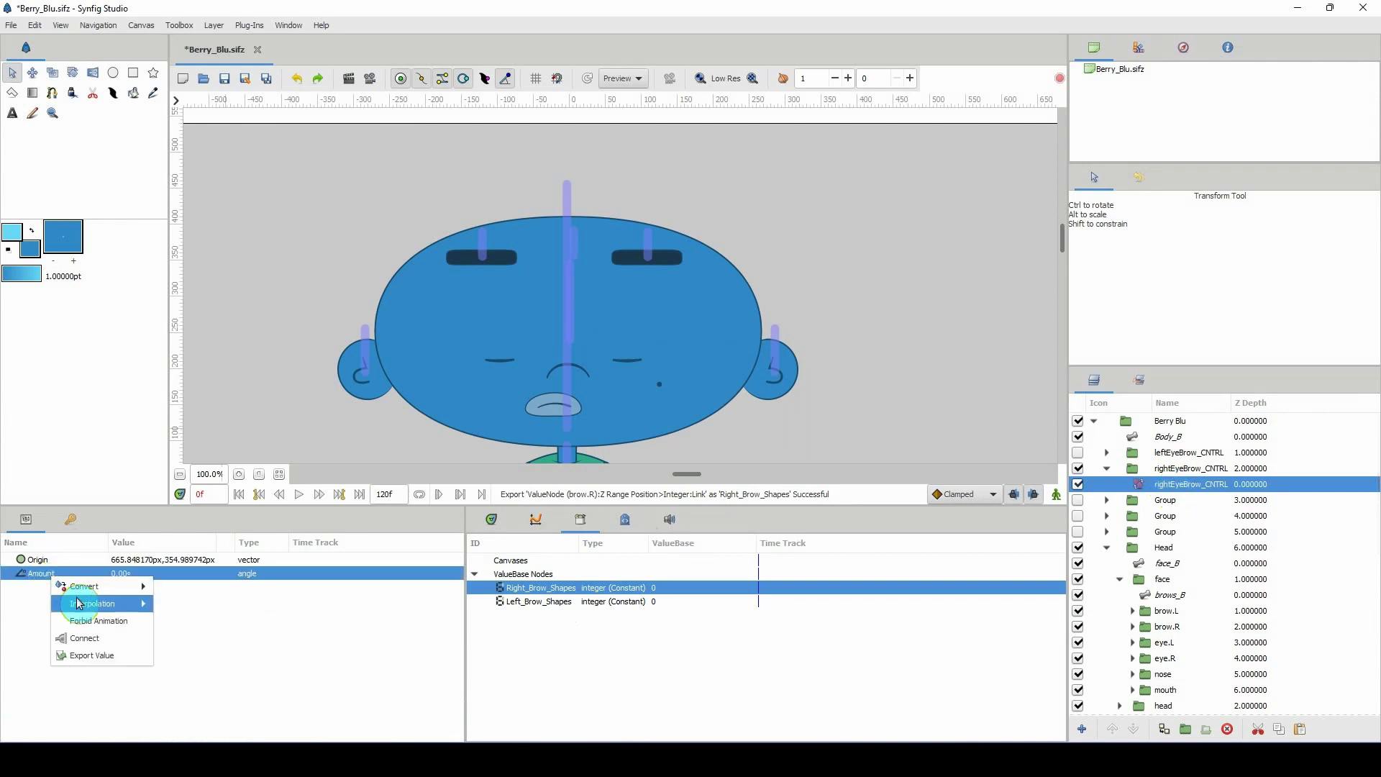
pyautogui.moveTo(89, 587)
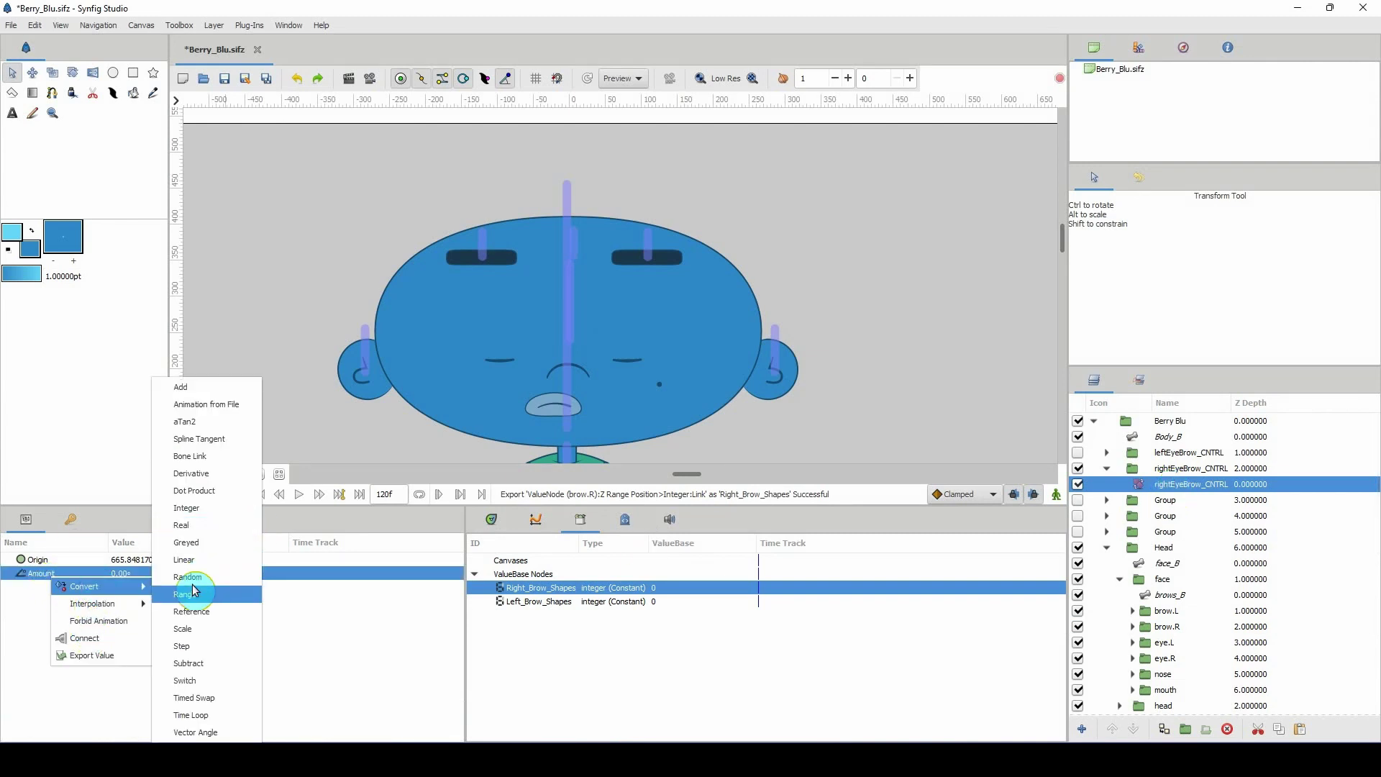
pyautogui.click(193, 629)
pyautogui.click(10, 573)
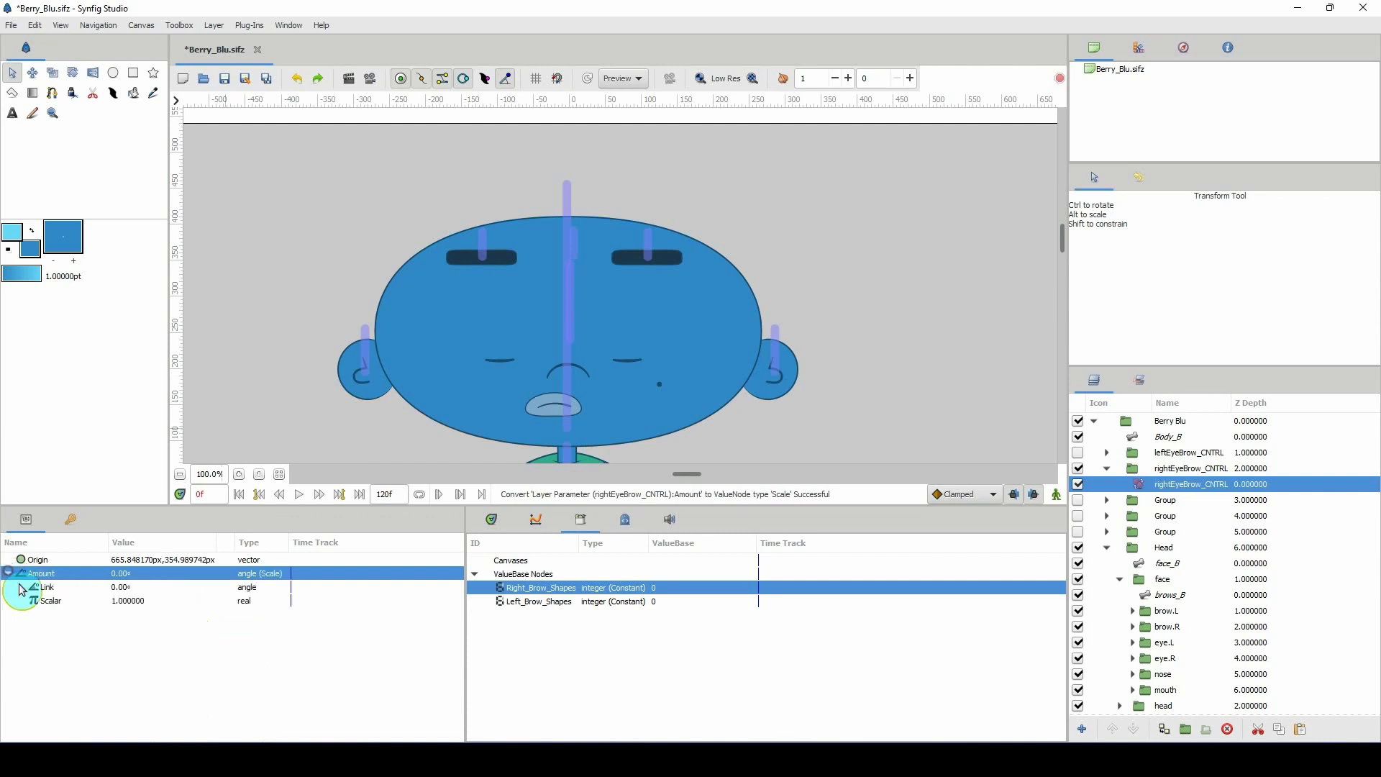
# Try to convert the Link under the Rotate layer's Amount to Integer before changing the Scalar
pyautogui.click(43, 587)
pyautogui.rightClick(52, 590)
pyautogui.moveTo(86, 600)
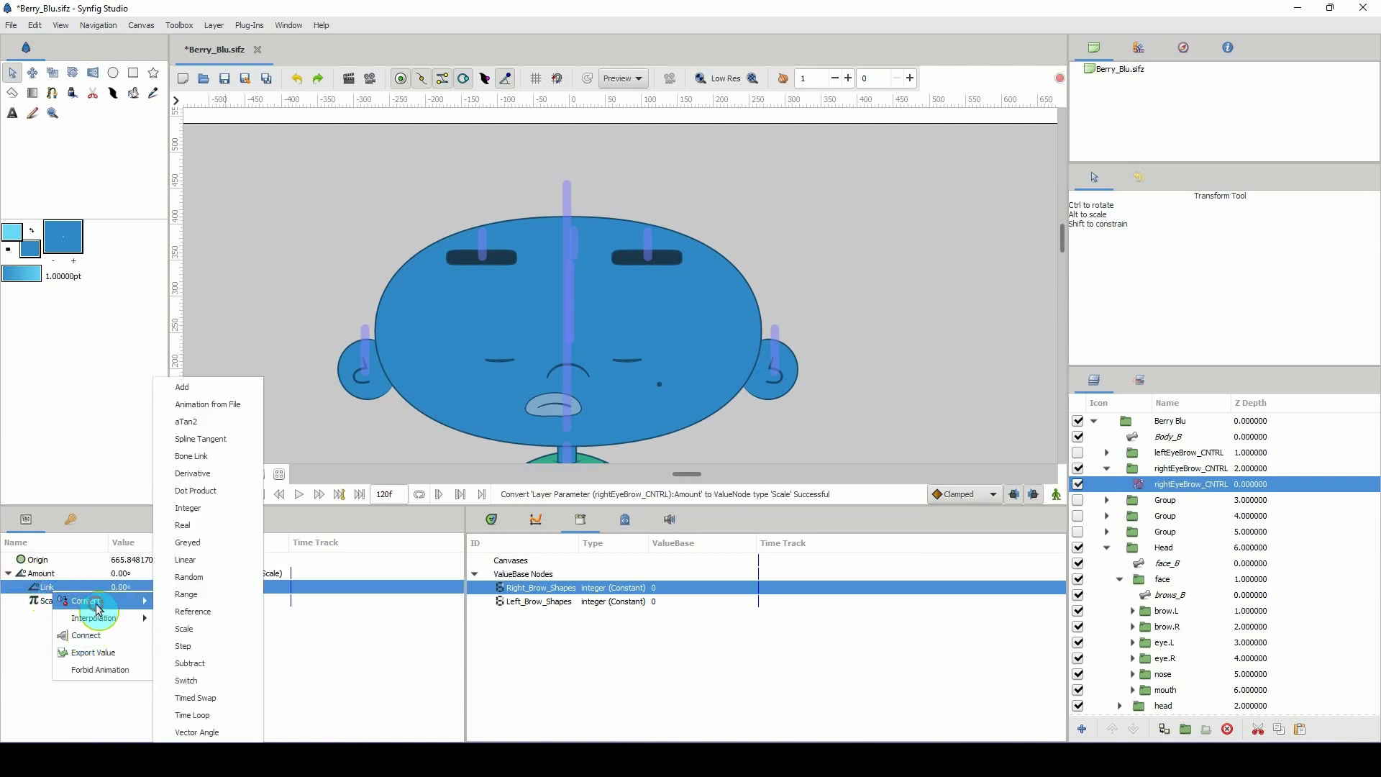
pyautogui.click(216, 549)
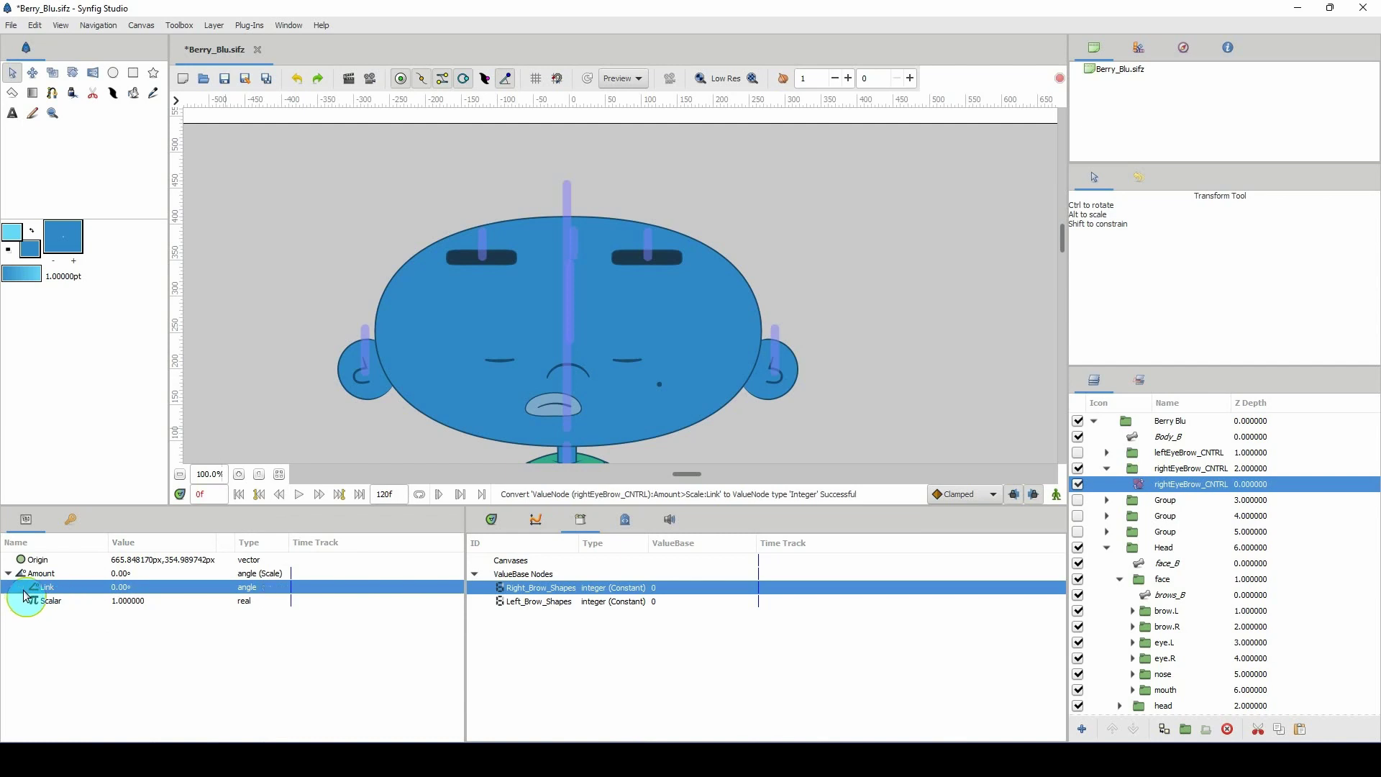
# Set the Scalar under the right eyebrow control's Amount to 30
pyautogui.click(121, 601)
pyautogui.write('30')
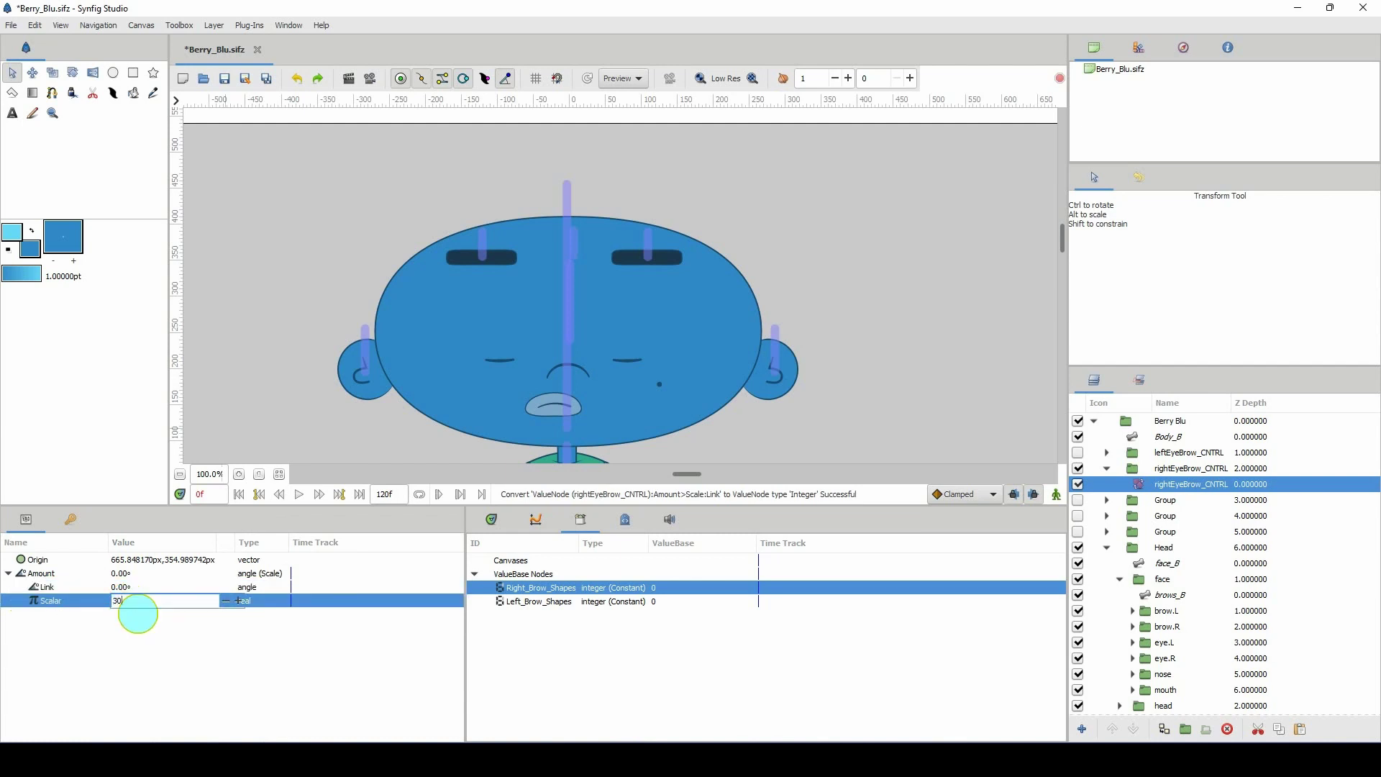
pyautogui.press('Return')
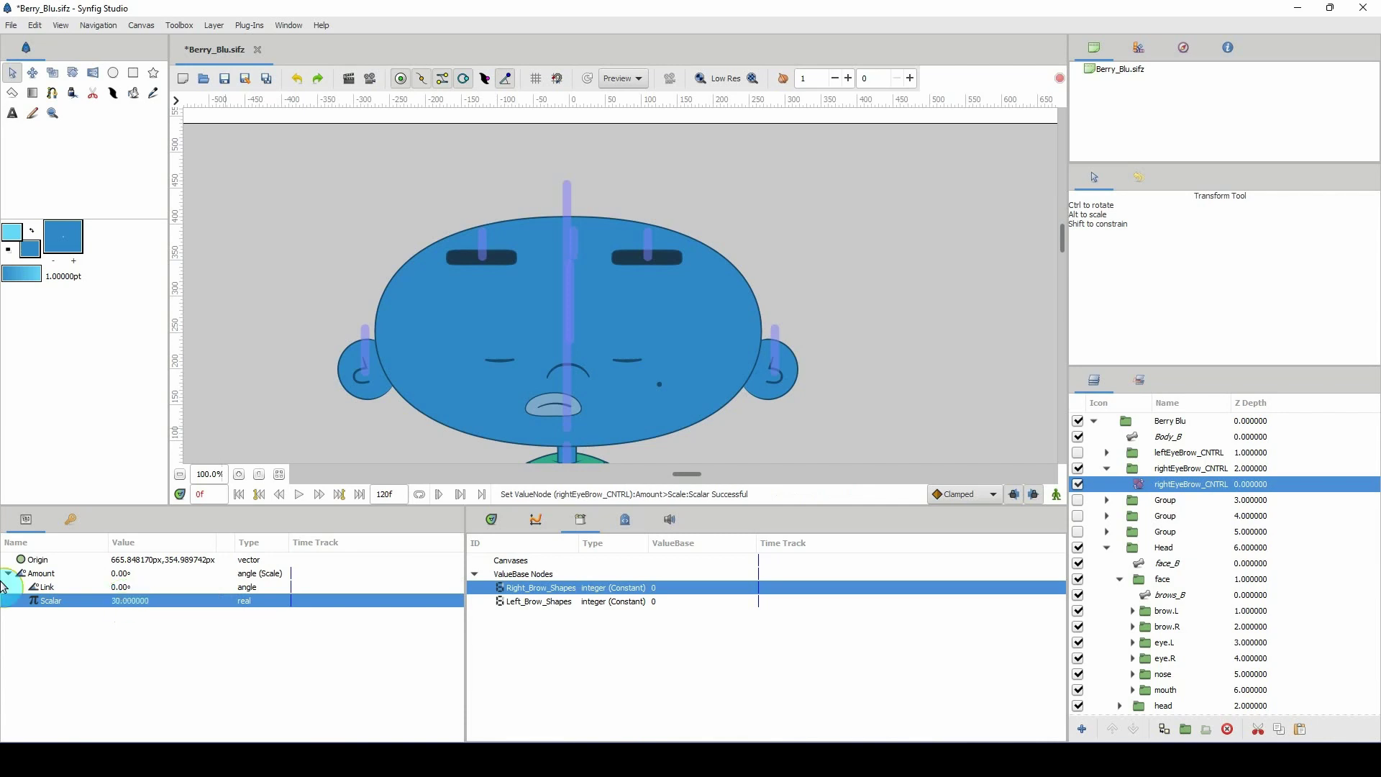
# Convert the Link under the right eyebrow control's Amount to Integer and expand its sub-parameter
pyautogui.click(43, 588)
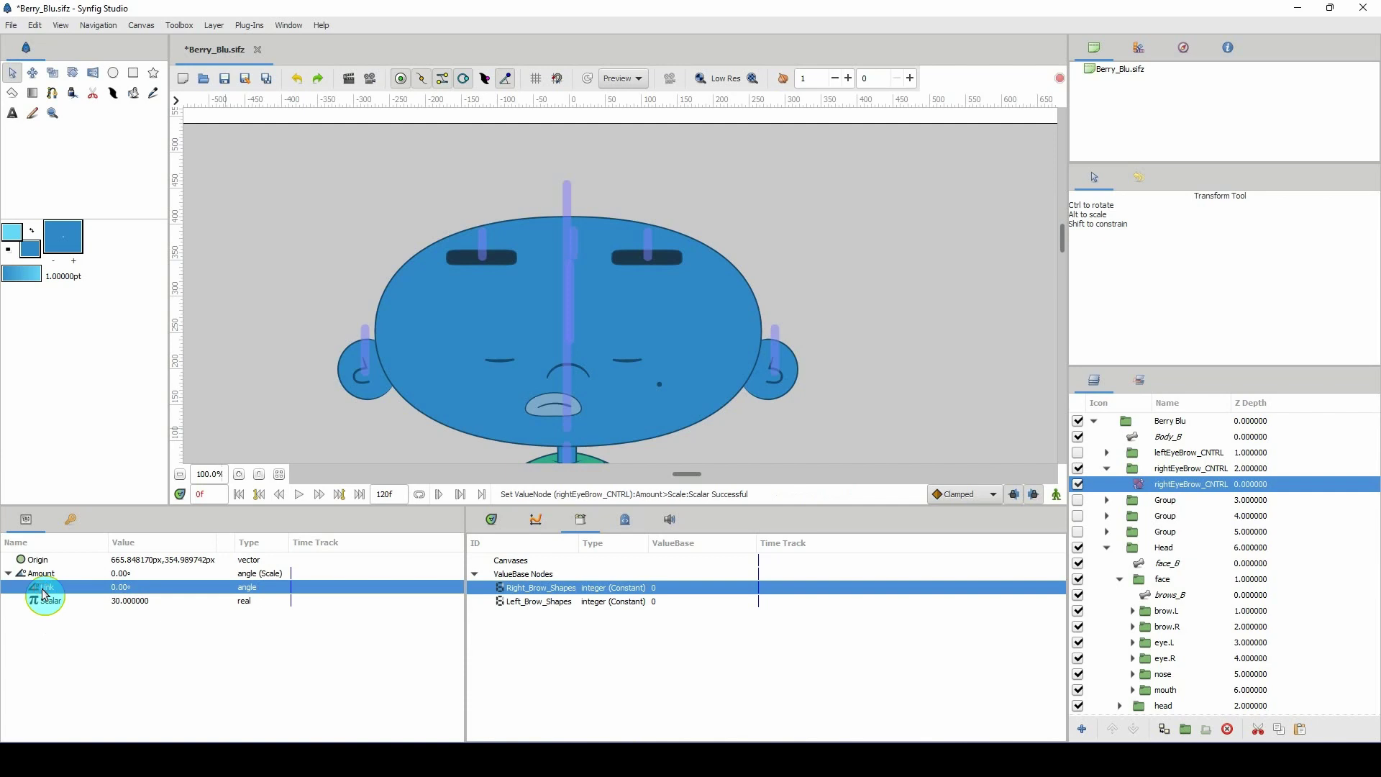
pyautogui.rightClick(62, 587)
pyautogui.moveTo(87, 597)
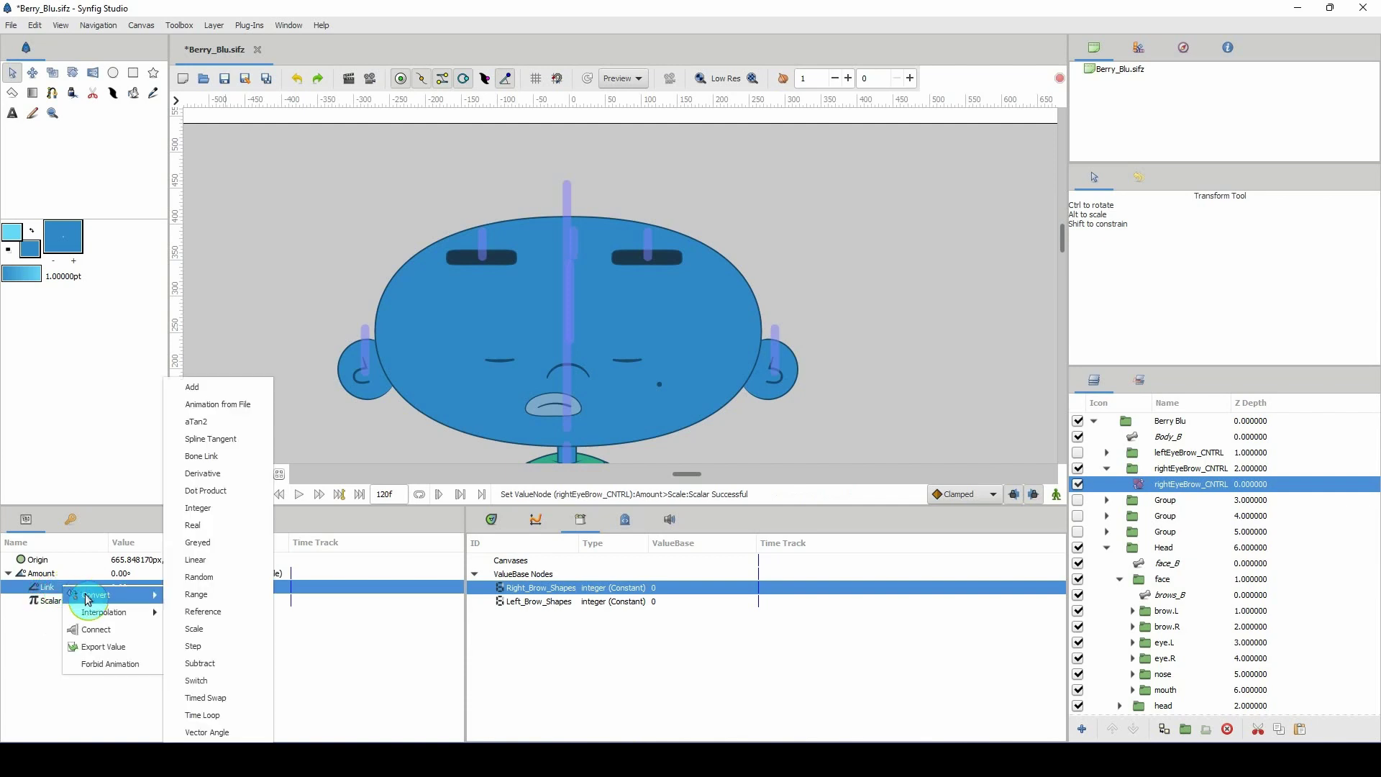
pyautogui.click(198, 508)
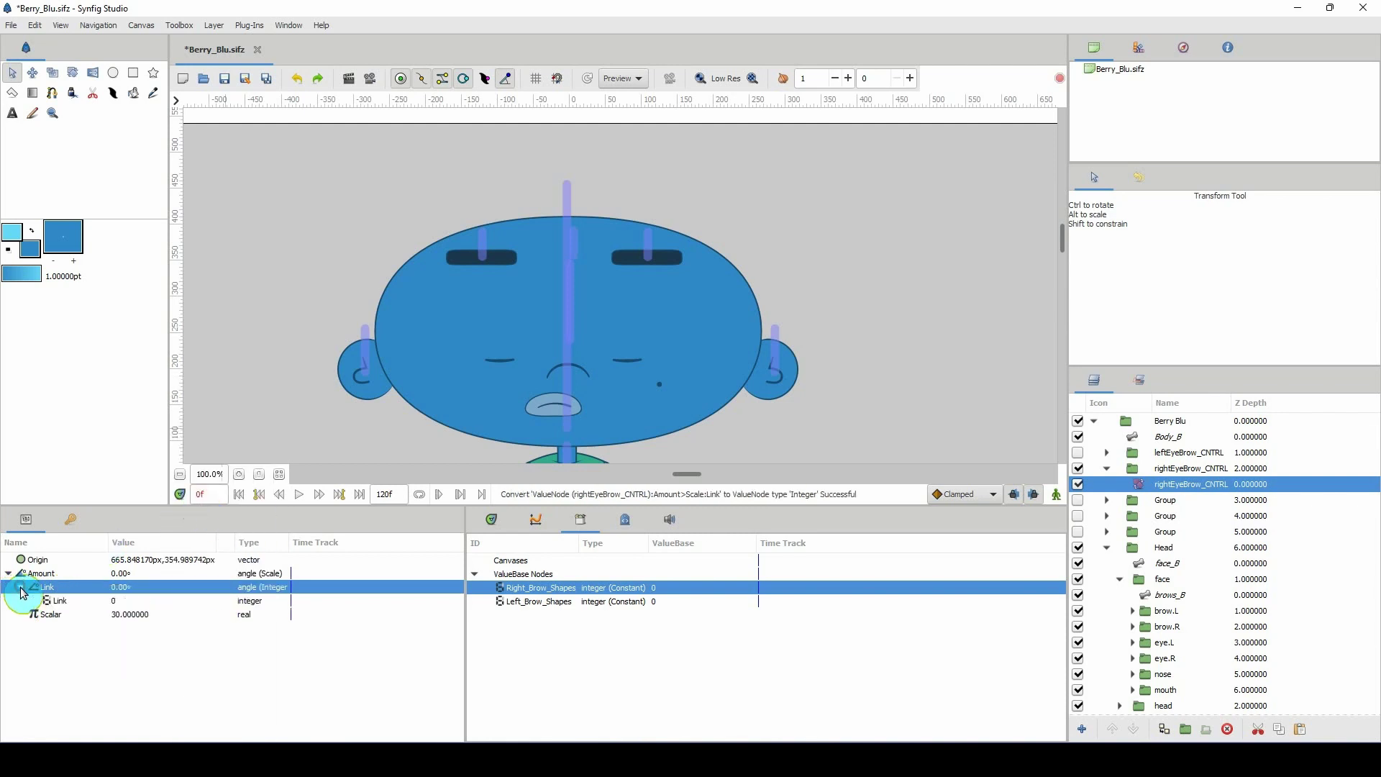
# Connect the integer Link inside the right eyebrow control's Amount to the exported value Right_Brow_Shapes
pyautogui.click(56, 601)
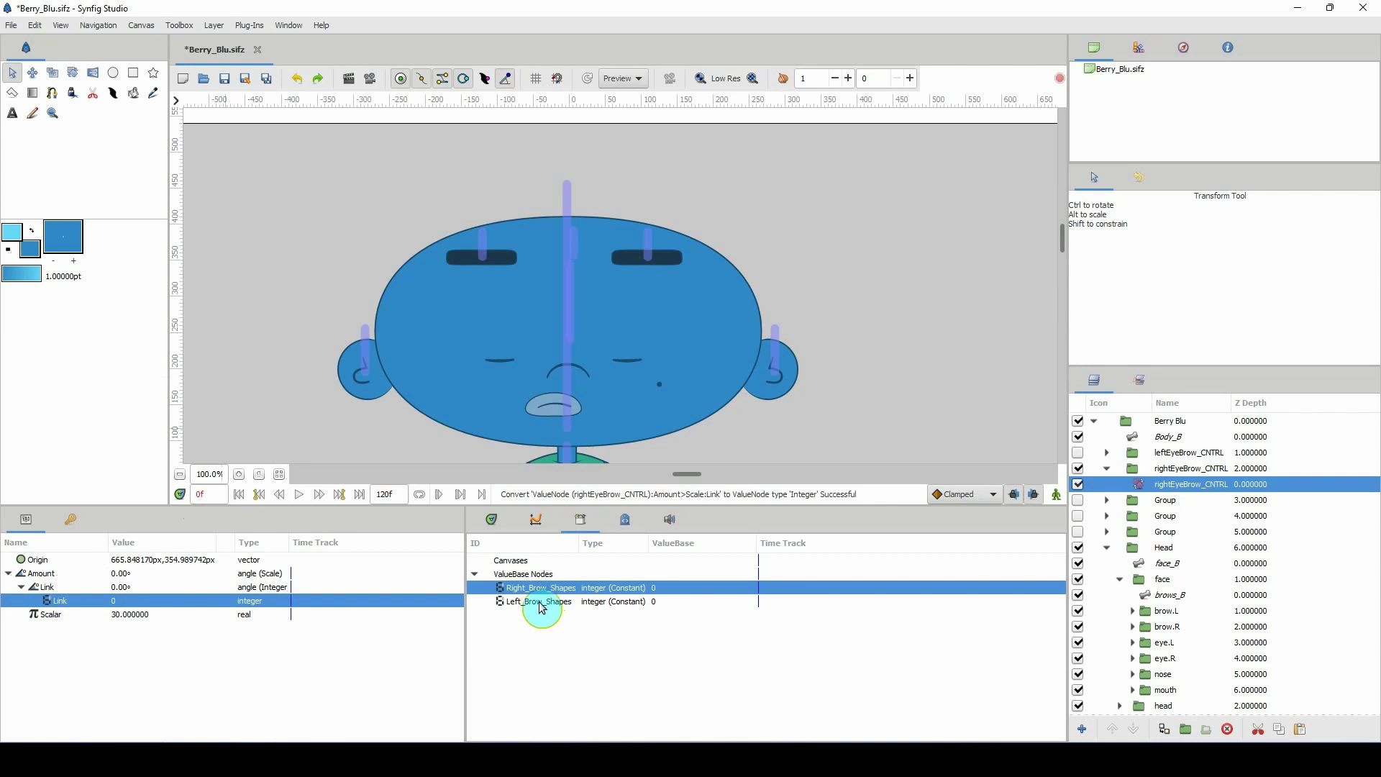
pyautogui.rightClick(107, 603)
pyautogui.click(128, 650)
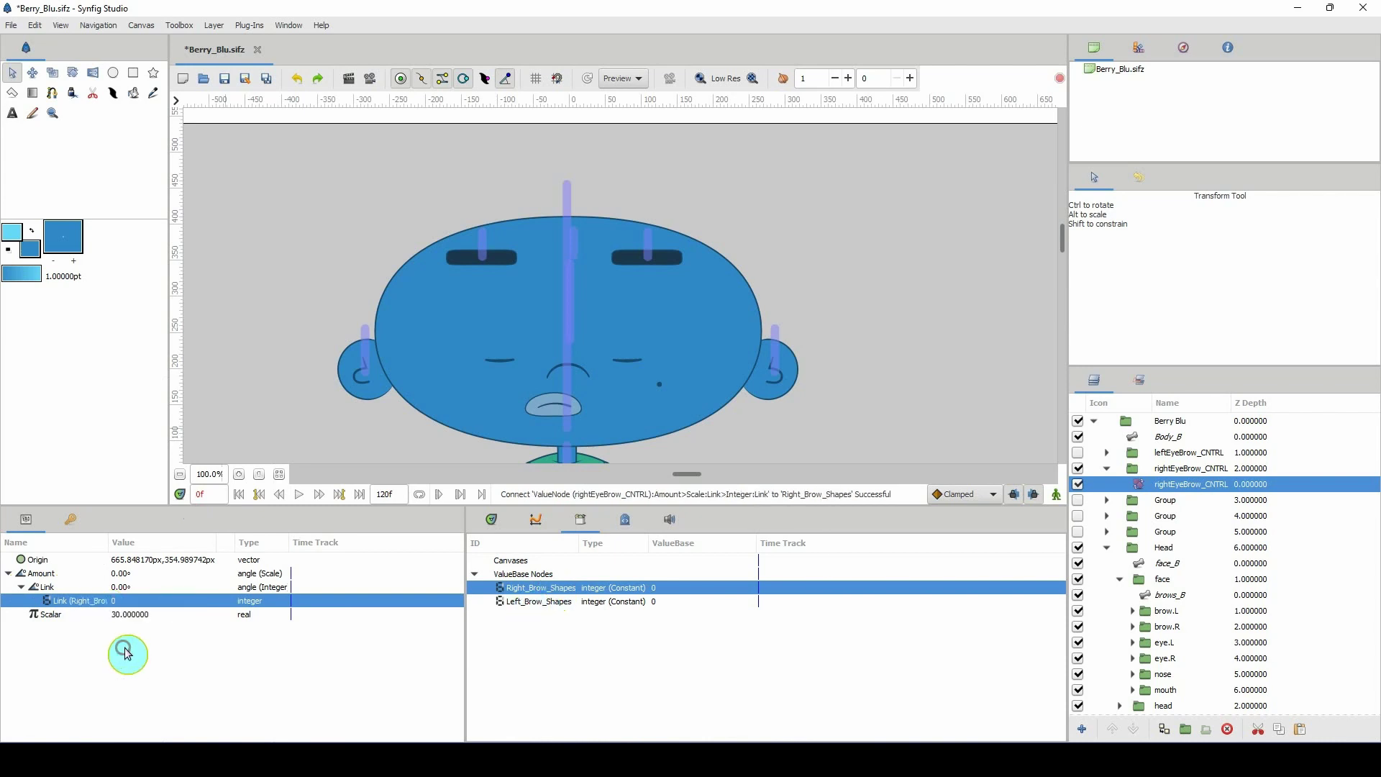
# Collapse and deactivate the rightEyeBrow_CNTRL group, and activate the control group at Z depth 3
pyautogui.scroll(-1, 566, 378)
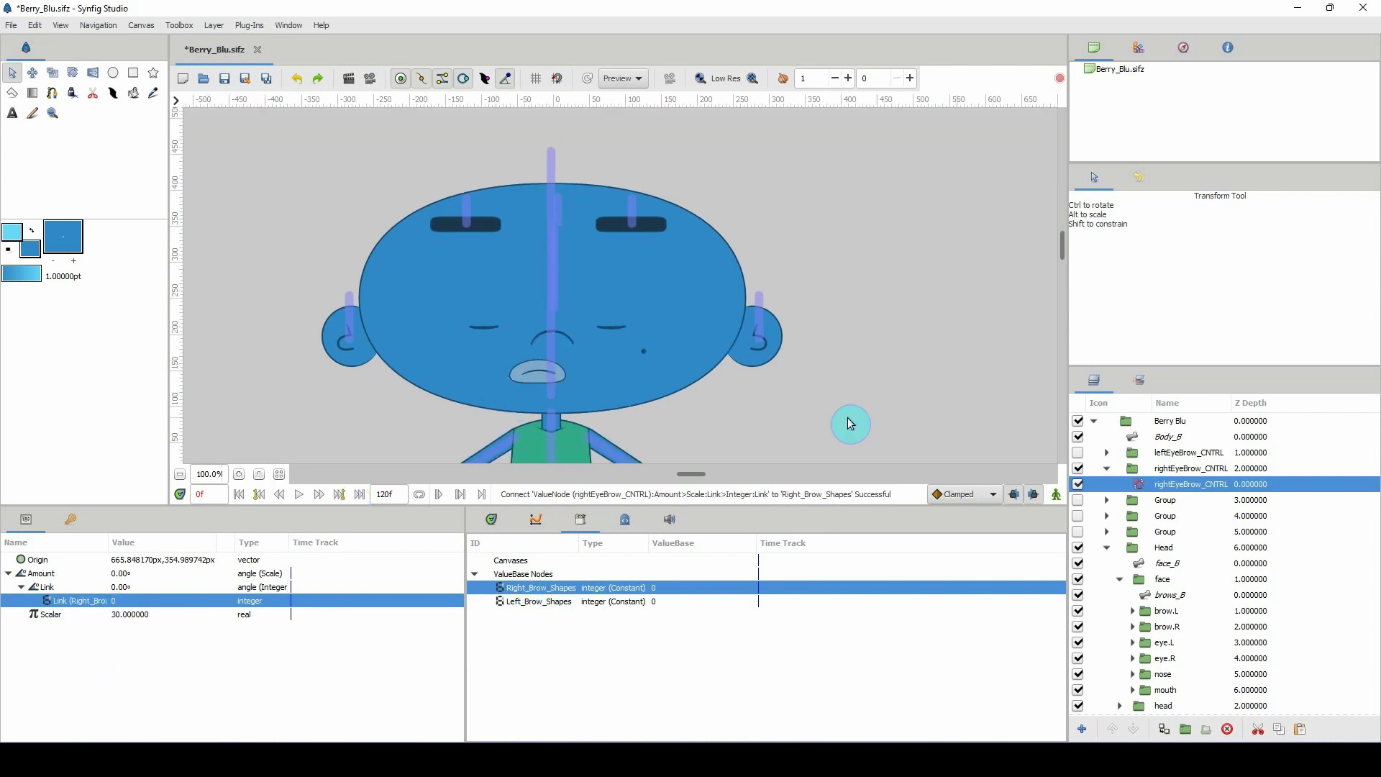
pyautogui.click(1193, 489)
pyautogui.moveTo(1193, 488); pyautogui.dragTo(1134, 473)
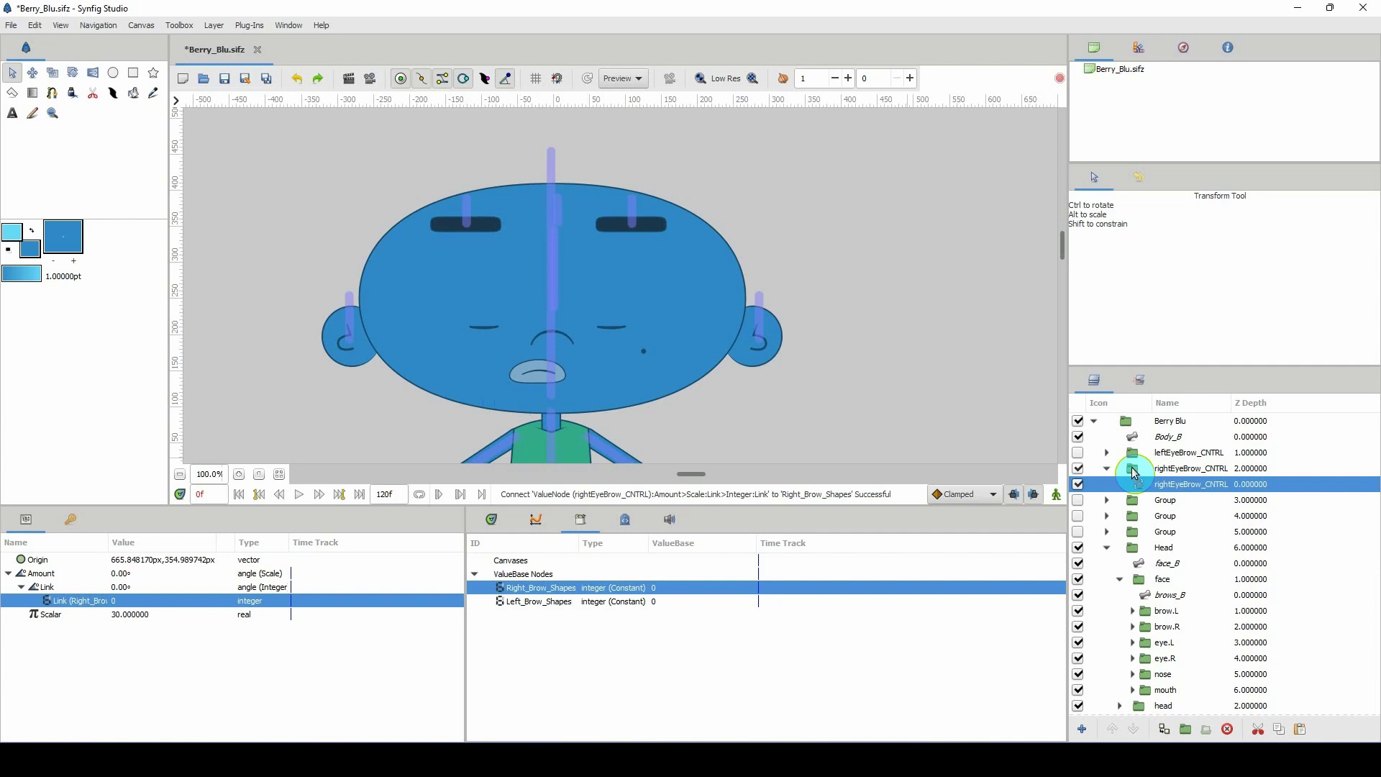
pyautogui.click(1103, 468)
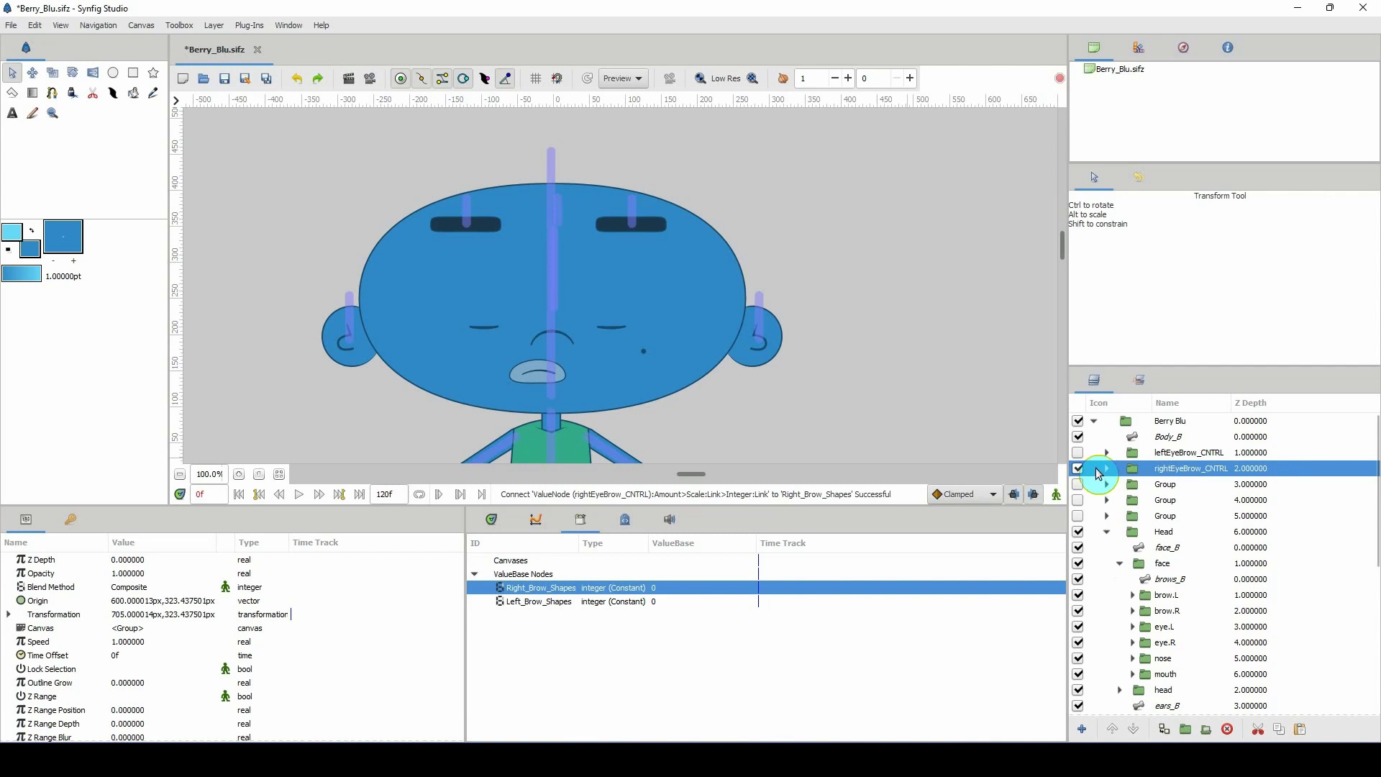
pyautogui.click(1078, 468)
pyautogui.click(1078, 484)
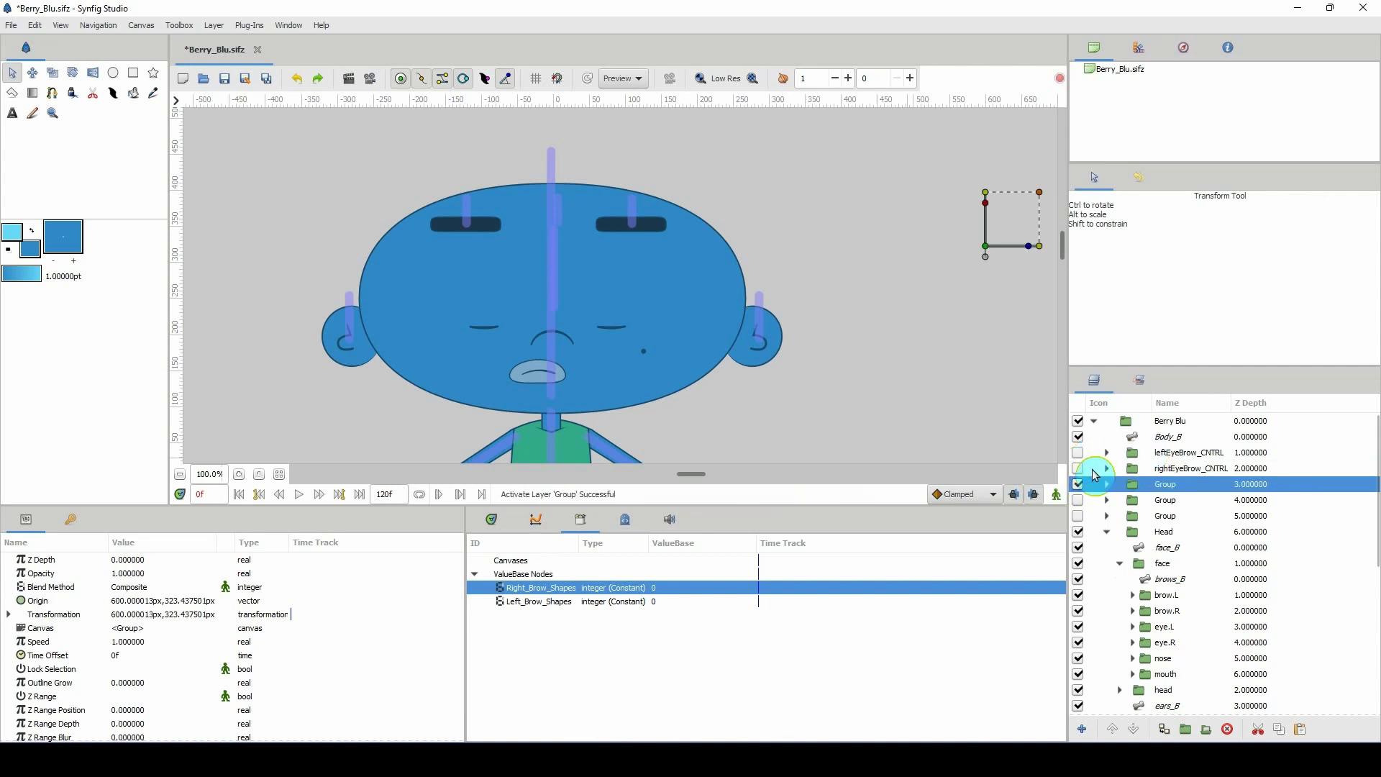
# Reactivate rightEyeBrow_CNTRL, test its Rotate handle by turning it to 60°, and undo the rotation
pyautogui.click(1077, 468)
pyautogui.click(1107, 468)
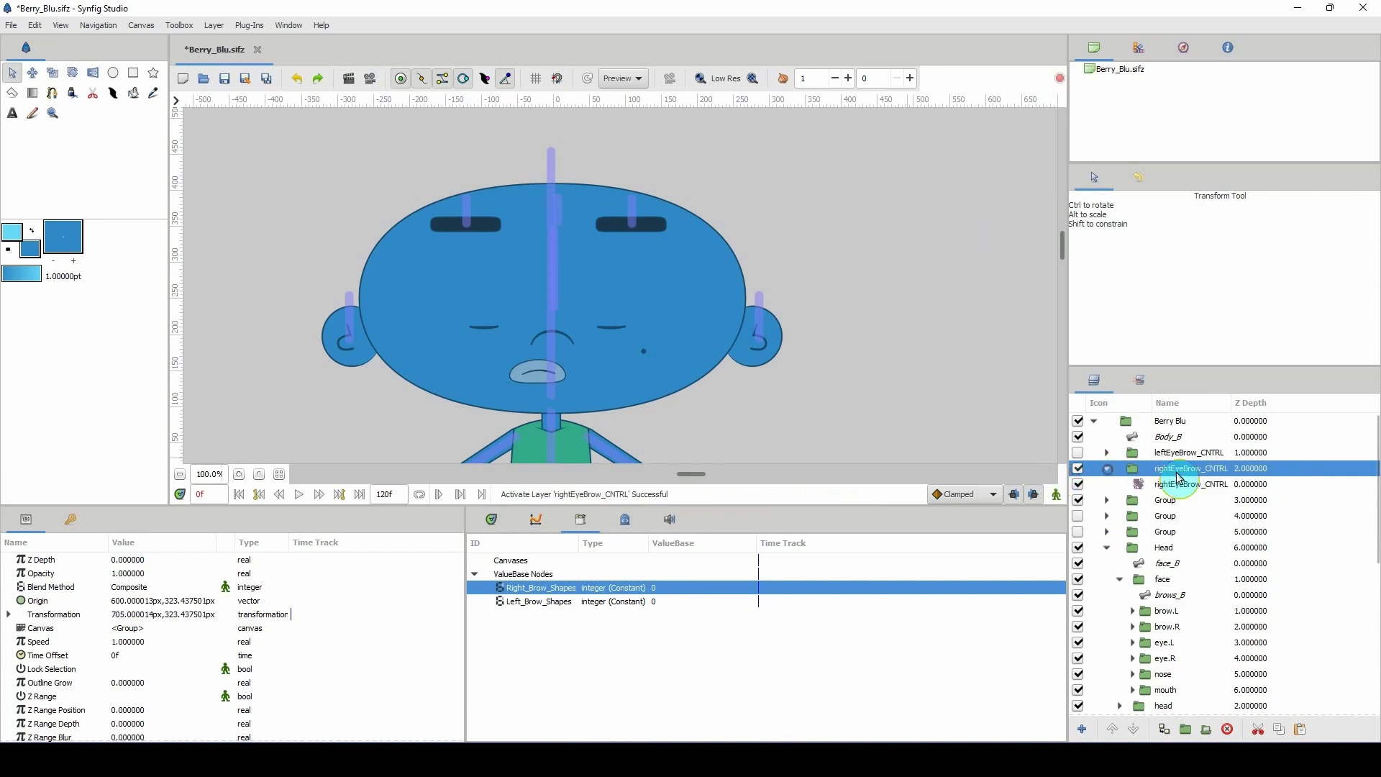
pyautogui.click(1177, 479)
pyautogui.hscroll(3, 848, 338)
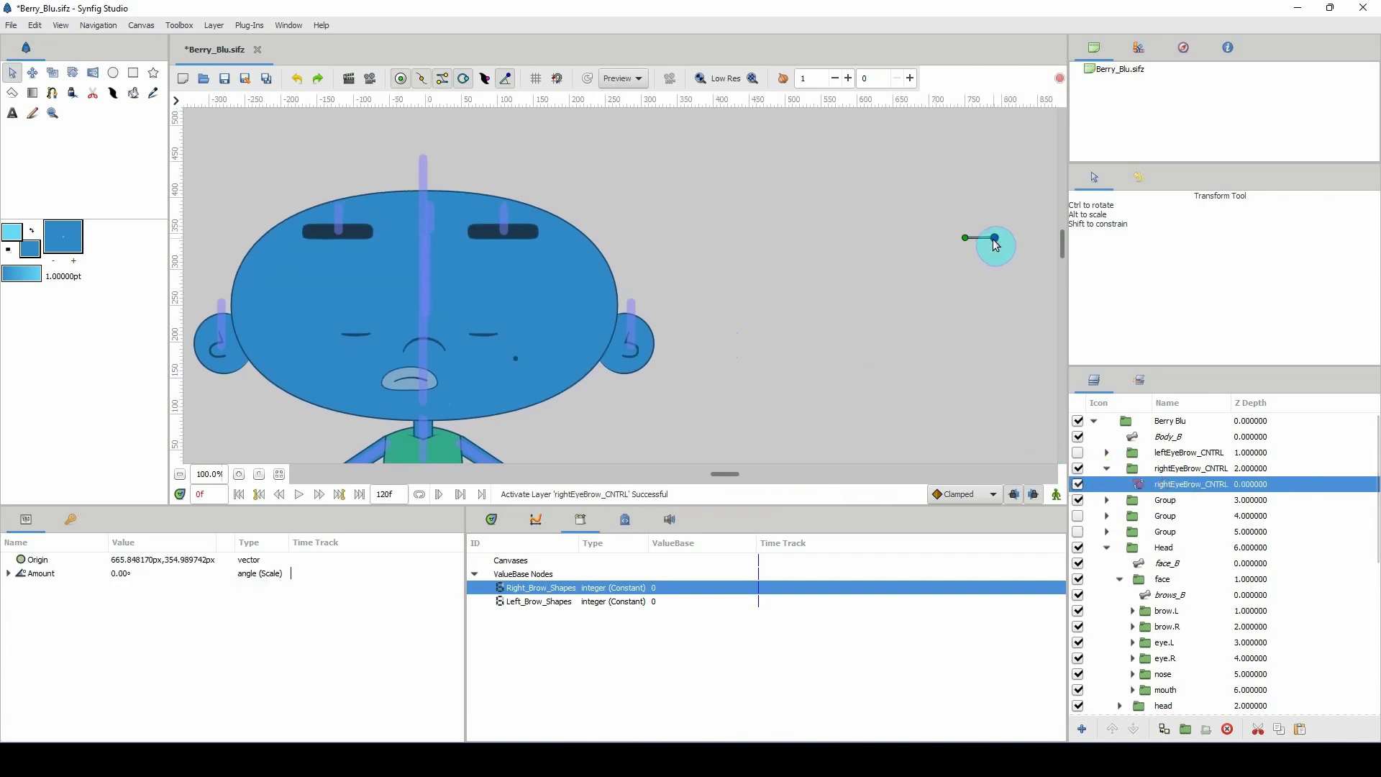
pyautogui.moveTo(996, 244); pyautogui.dragTo(972, 213)
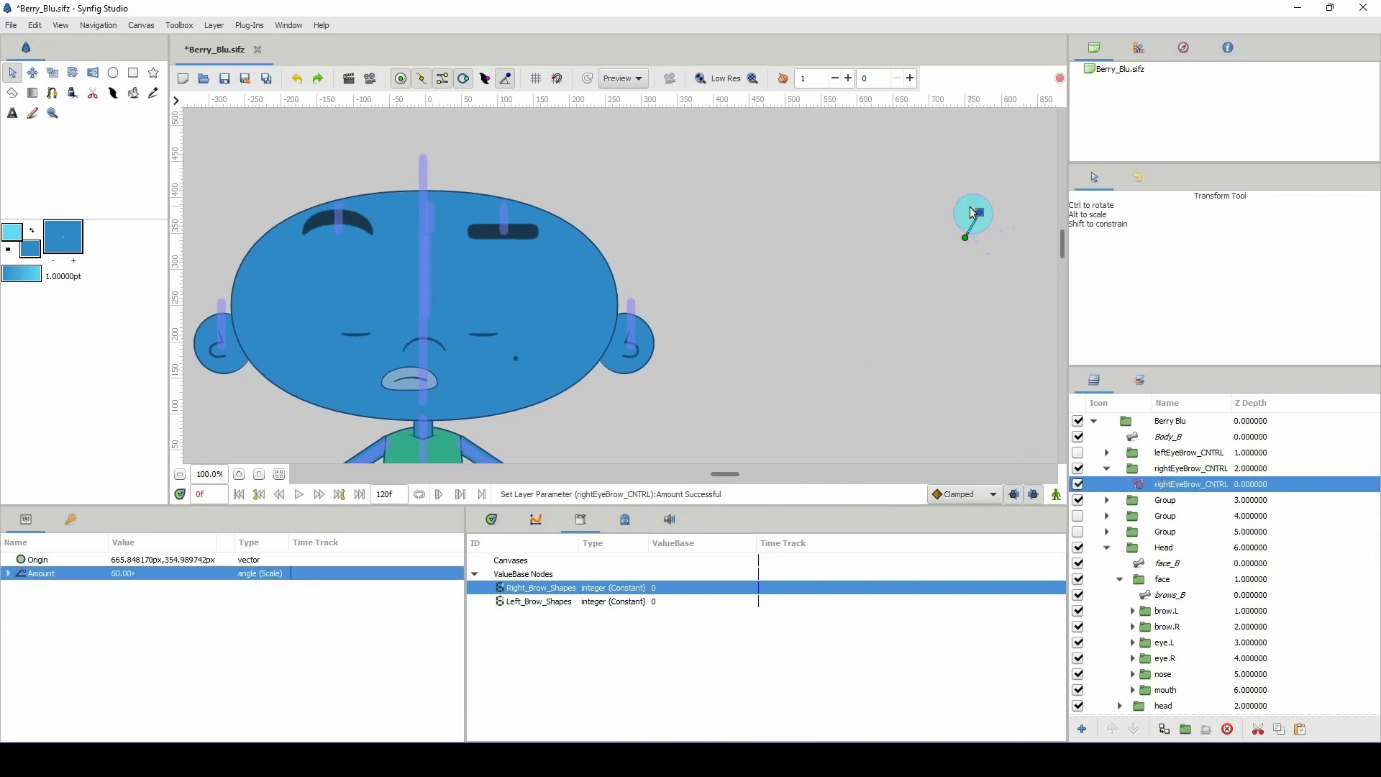
pyautogui.click(296, 79)
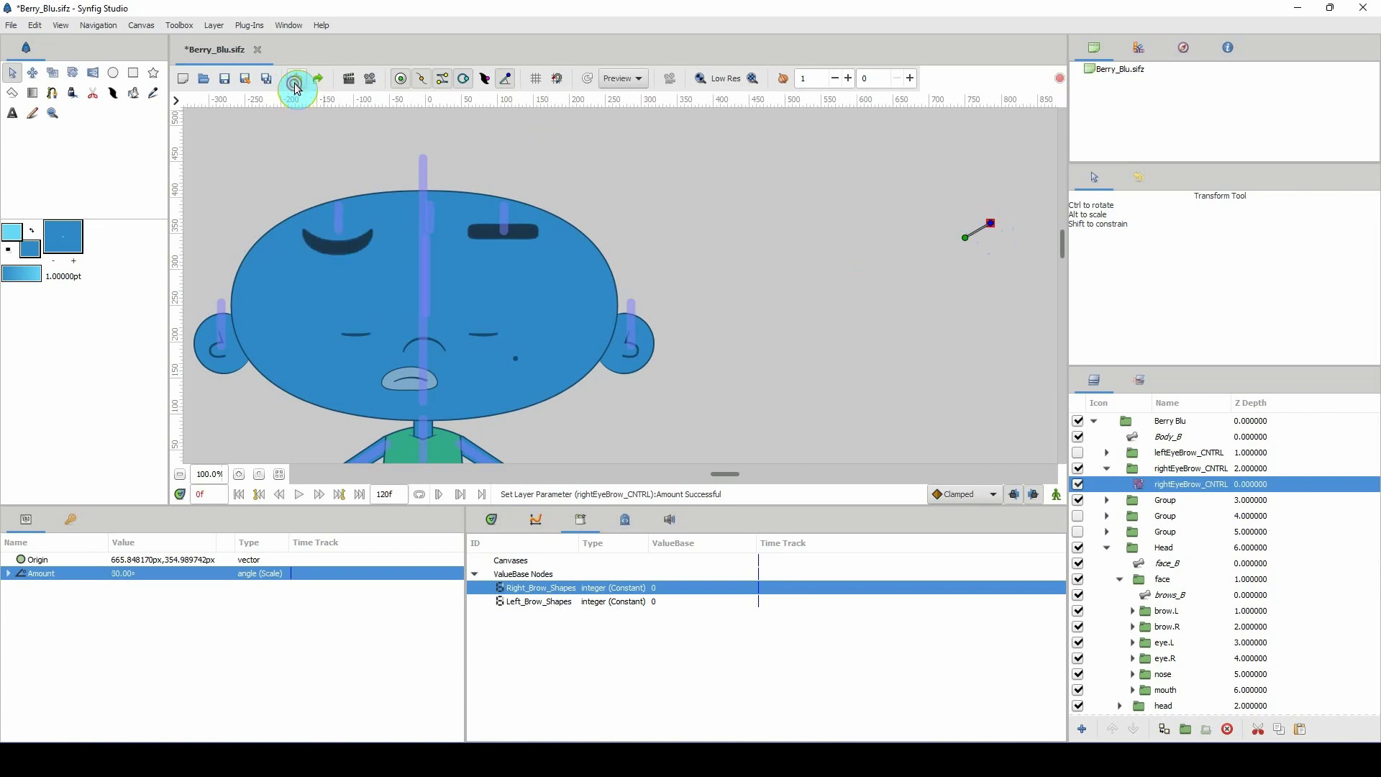
pyautogui.click(295, 83)
# Save the file, and collapse and deactivate the rightEyeBrow_CNTRL group
pyautogui.hotkey('ctrl', 's')
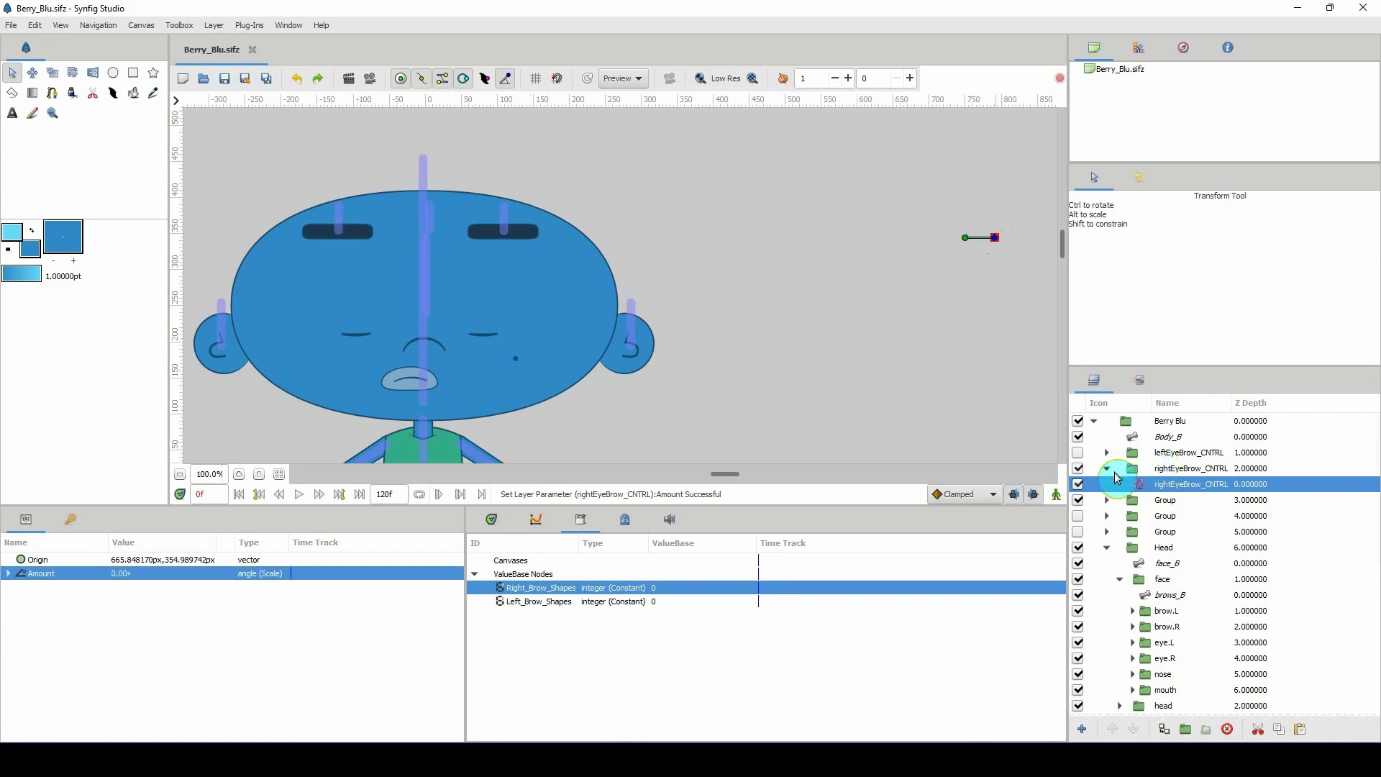
pyautogui.click(1106, 469)
pyautogui.click(1078, 468)
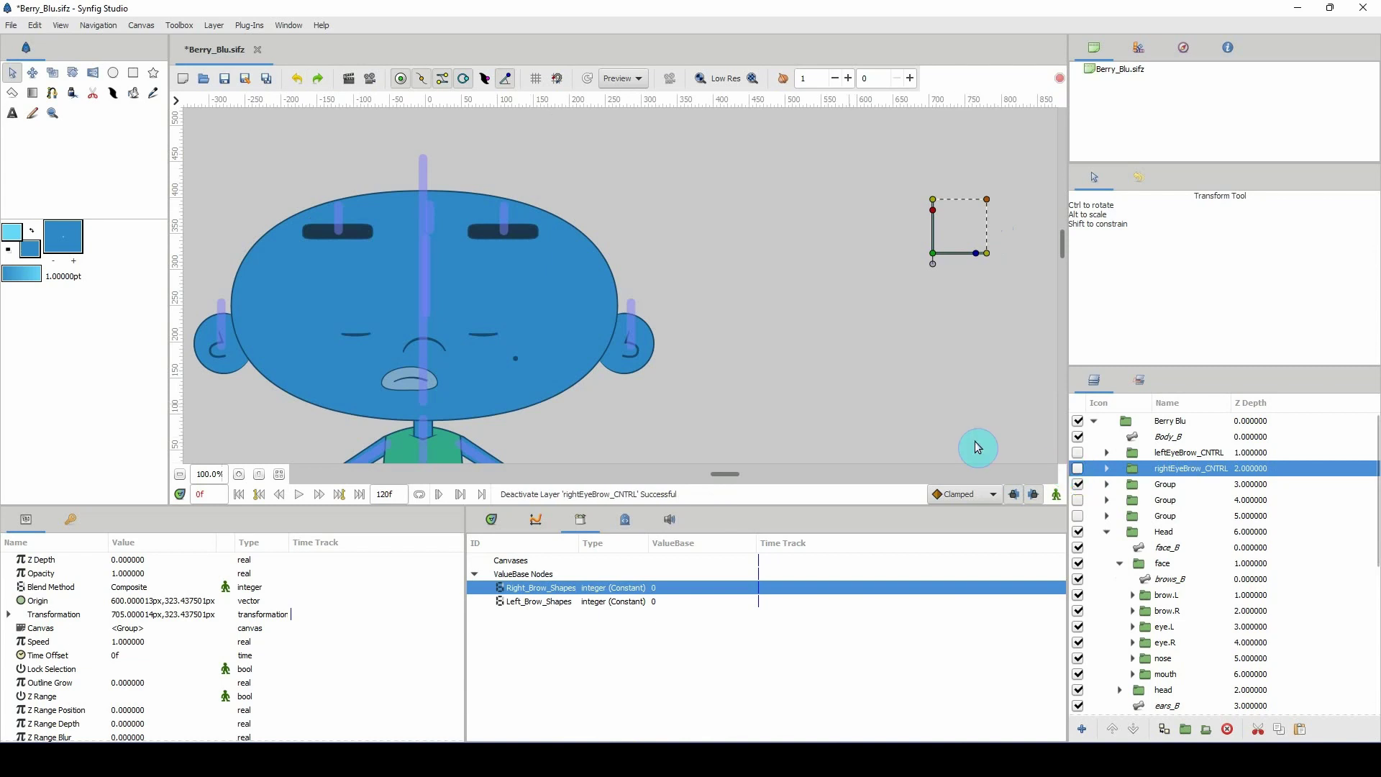
# Rename the control group at Z depth 3 to leftEye
pyautogui.moveTo(647, 349); pyautogui.dragTo(721, 343)
pyautogui.moveTo(612, 336); pyautogui.dragTo(684, 319)
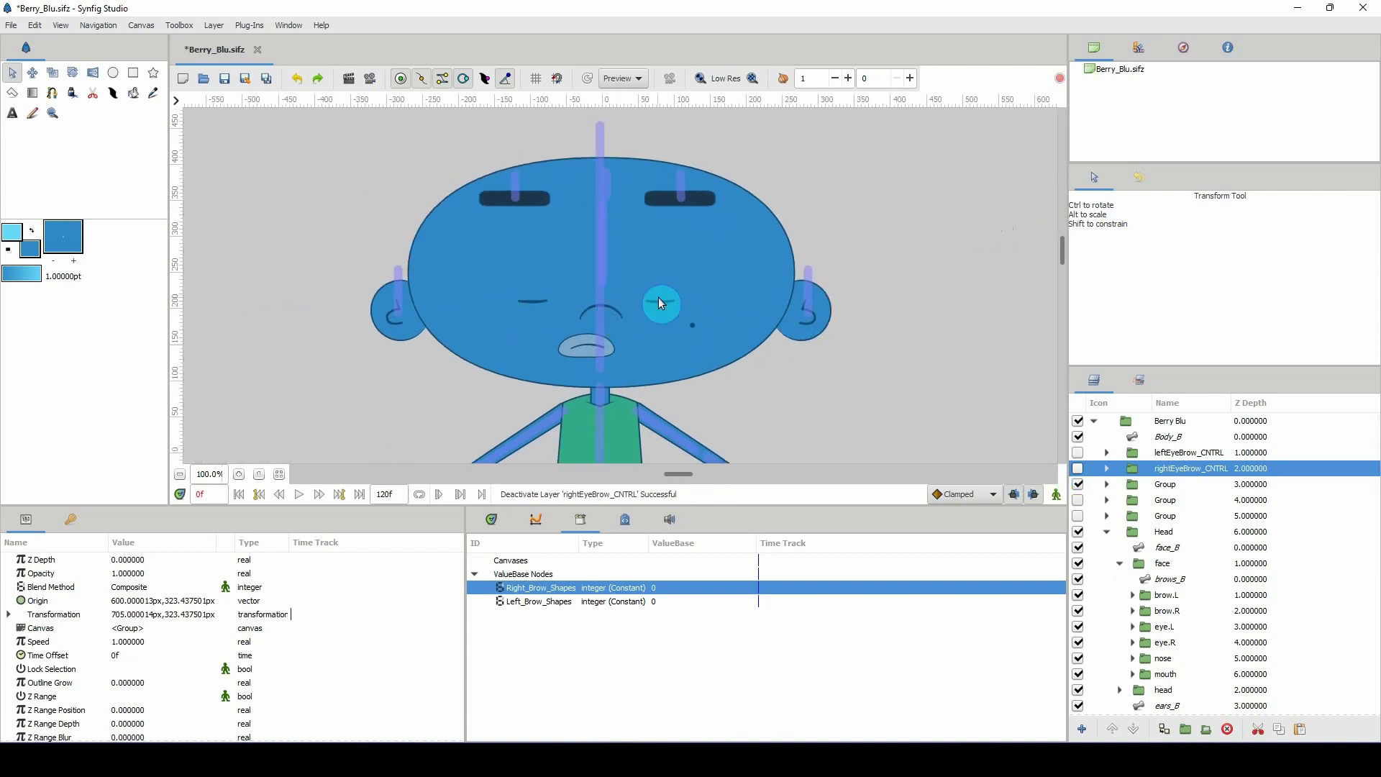
pyautogui.doubleClick(1165, 486)
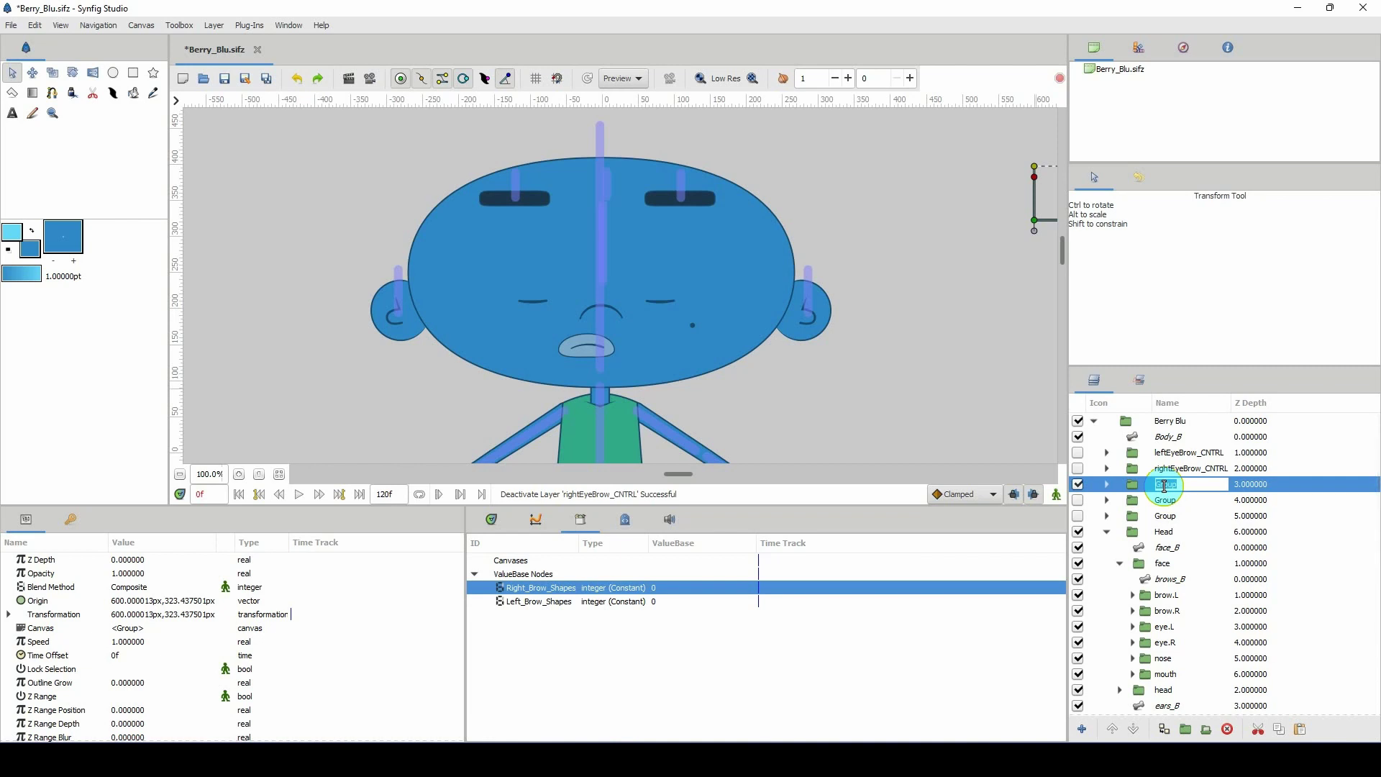
pyautogui.write('leftEye')
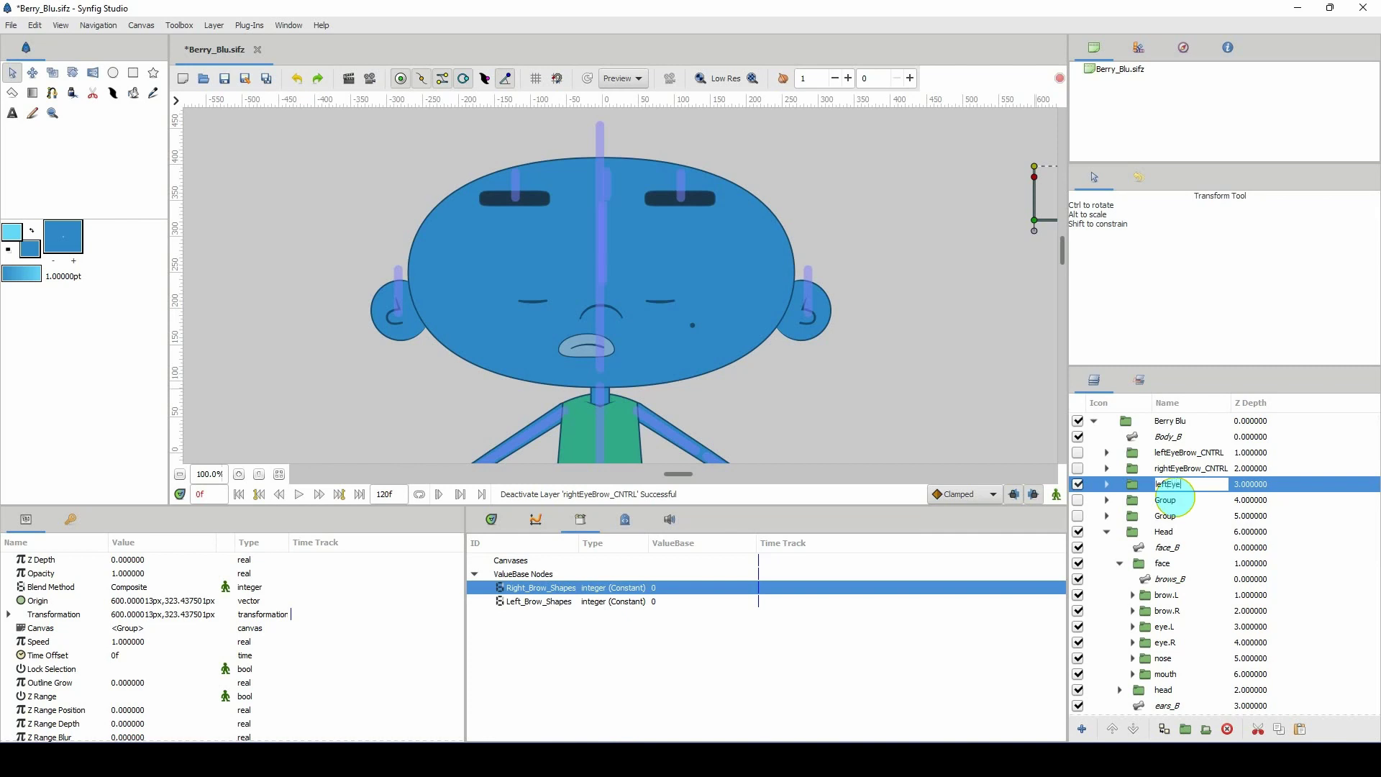
pyautogui.press('Return')
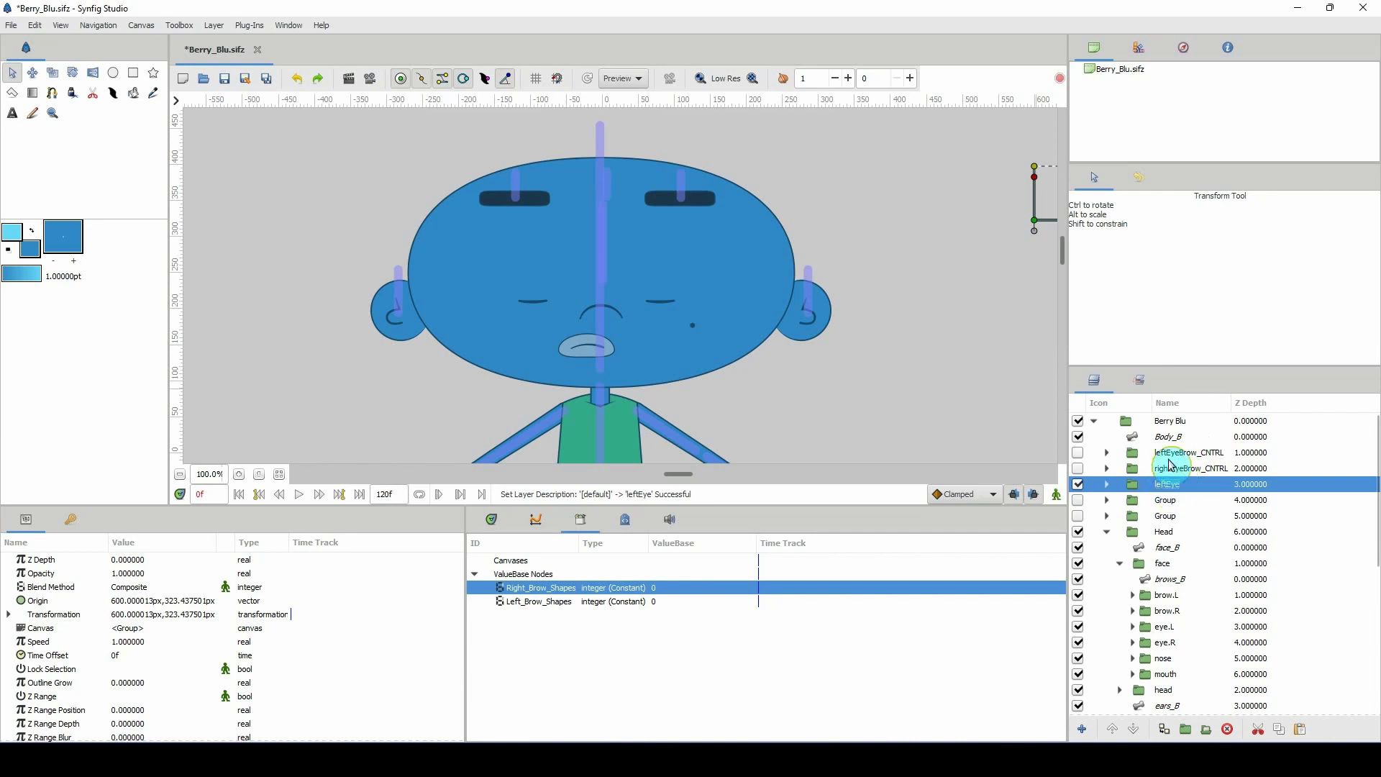
pyautogui.click(1169, 458)
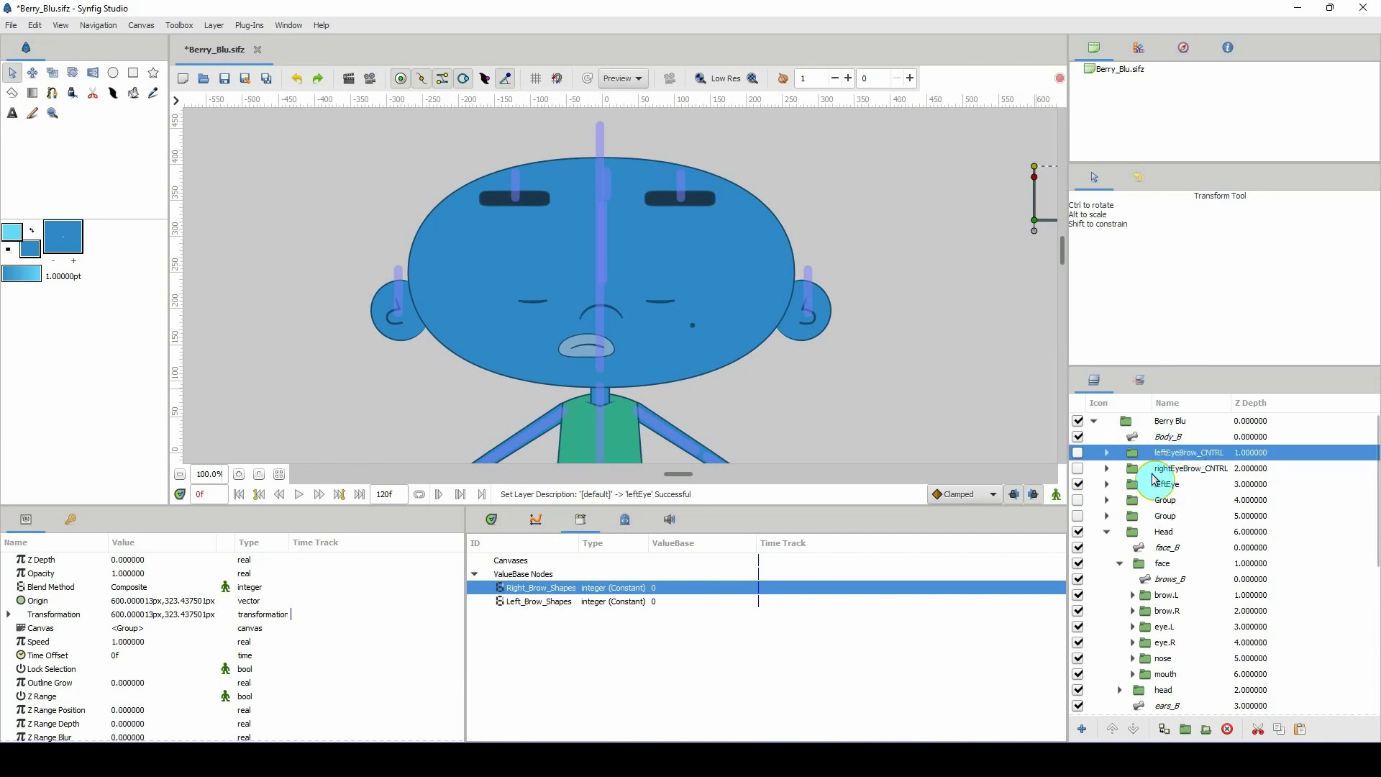
pyautogui.click(1166, 485)
pyautogui.click(1169, 455)
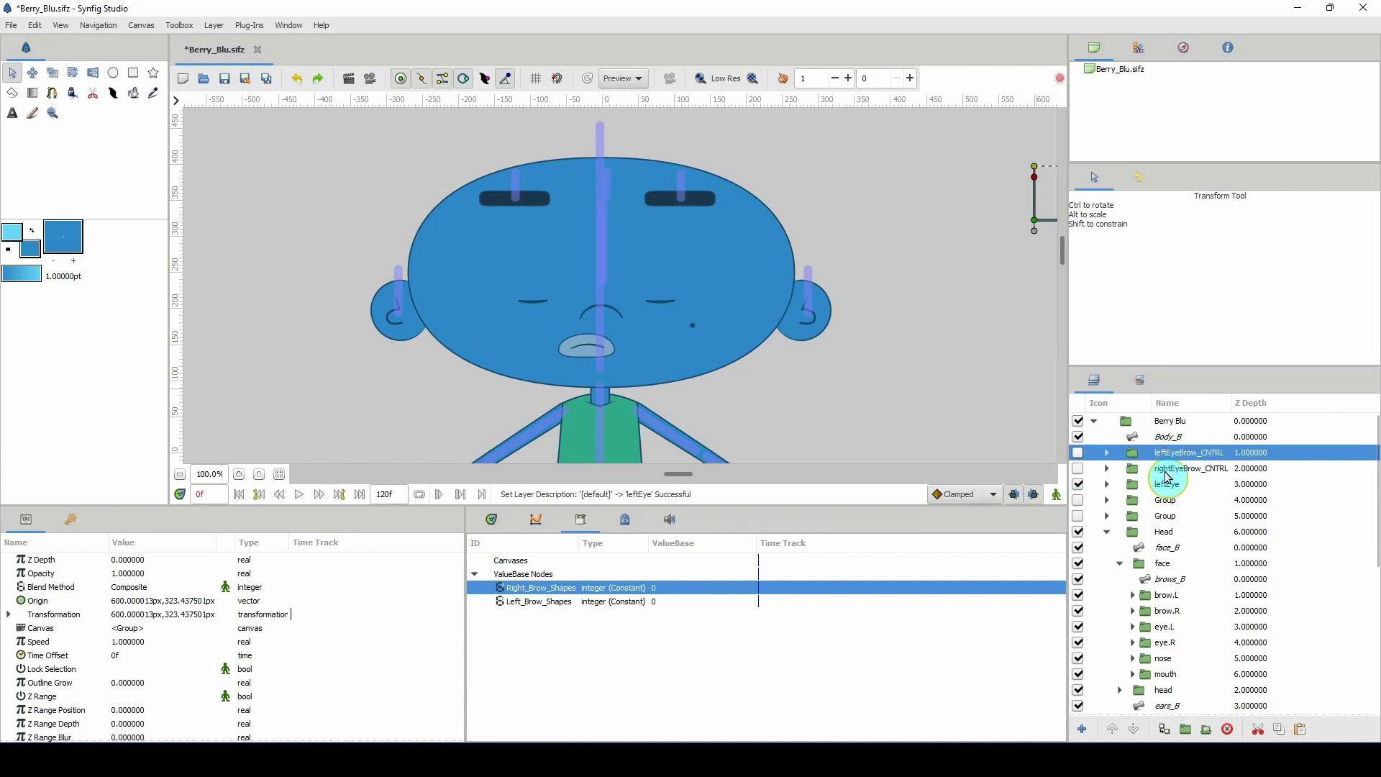
pyautogui.click(1168, 486)
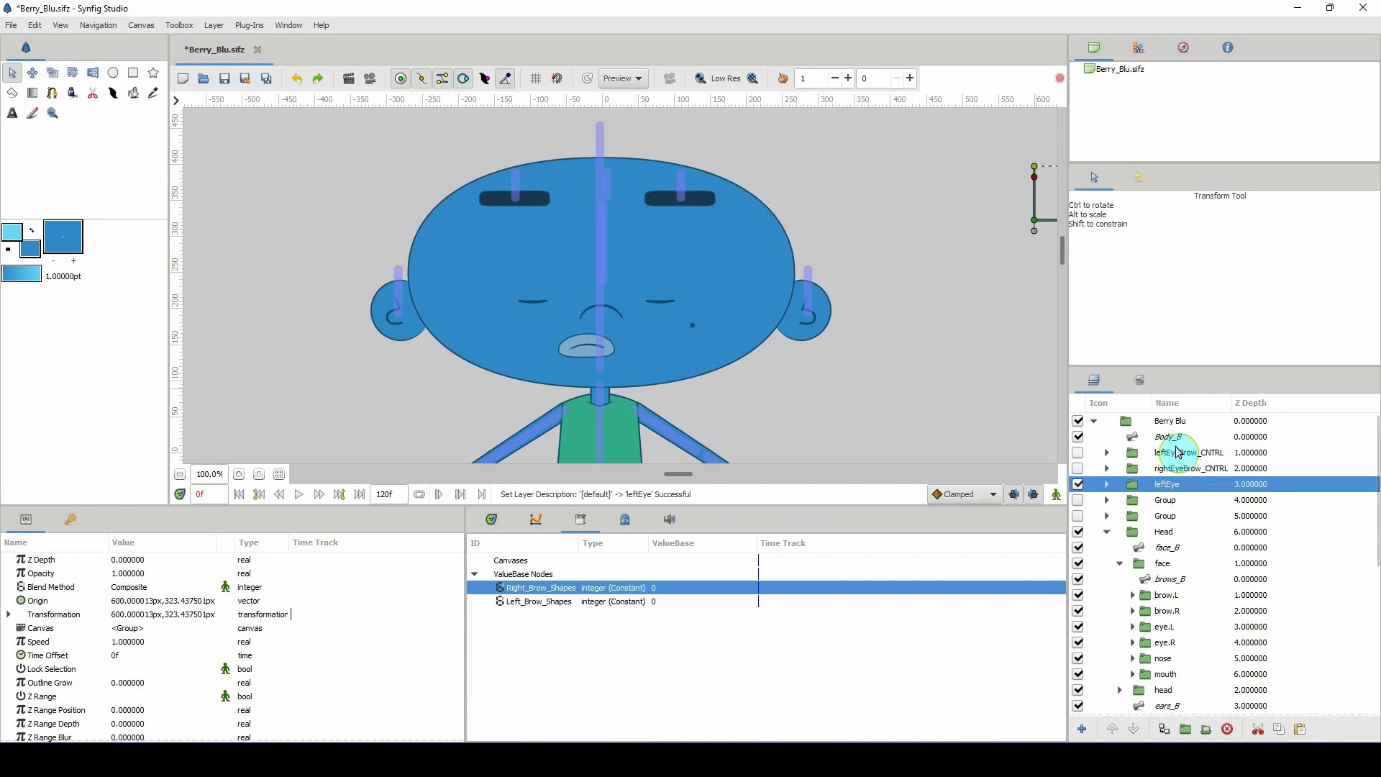
# Rename the leftEye control group as leftEye_CNTRL
pyautogui.doubleClick(1173, 483)
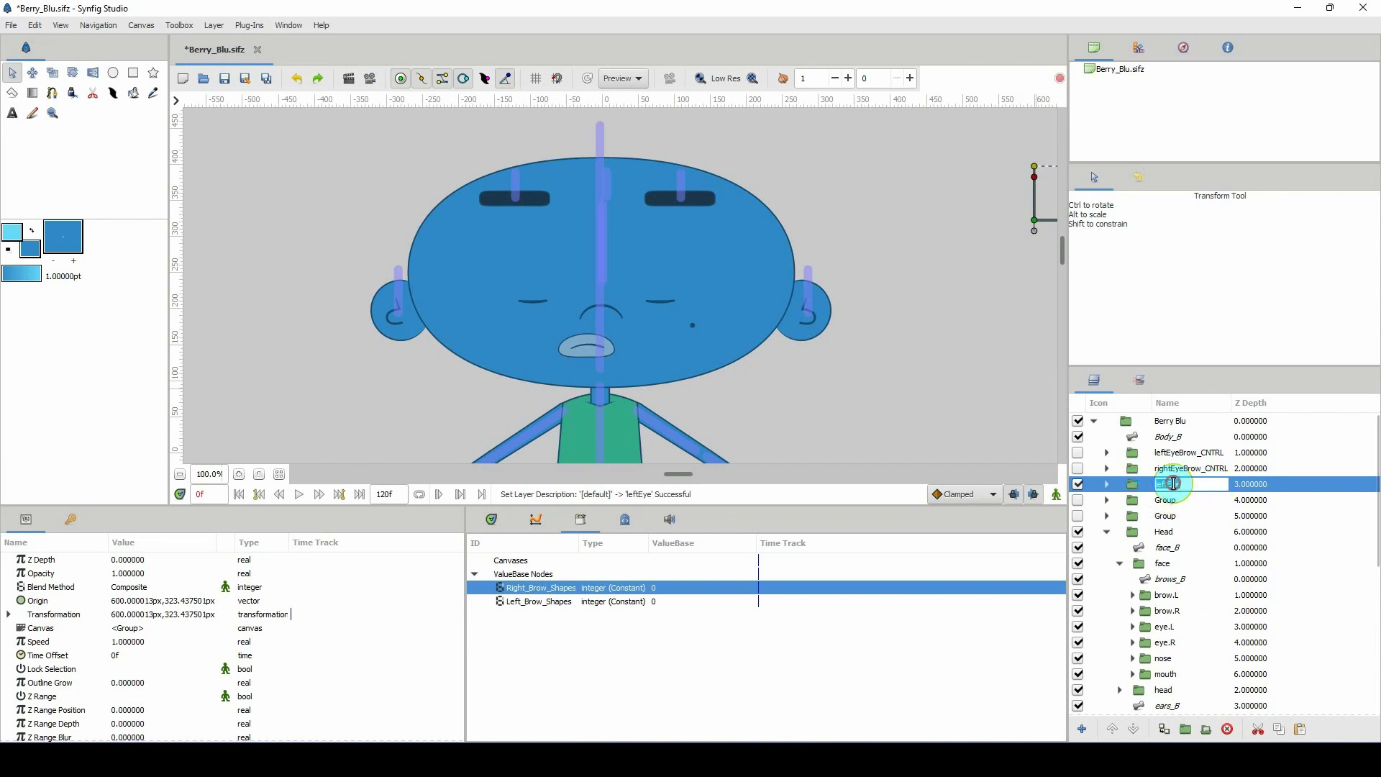
pyautogui.click(1188, 484)
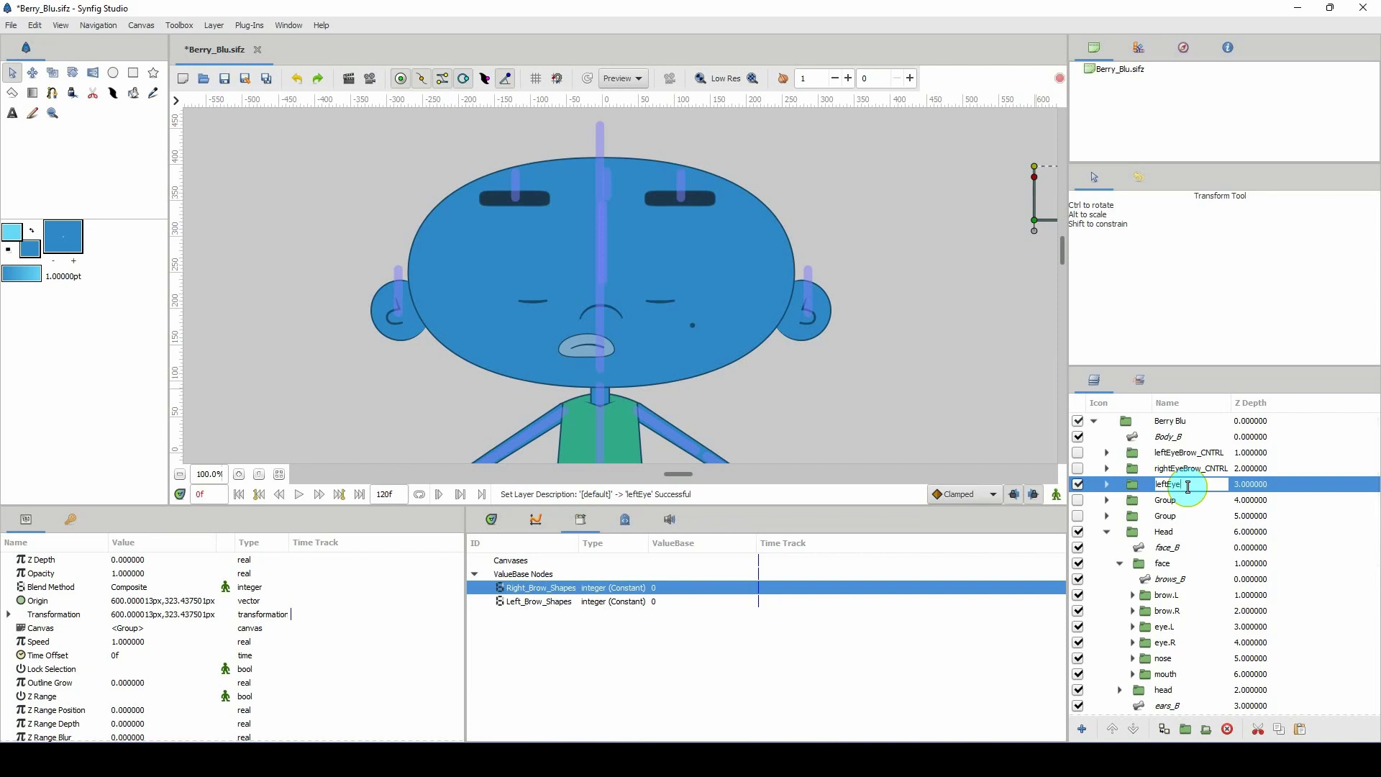
pyautogui.write('_CNTRL')
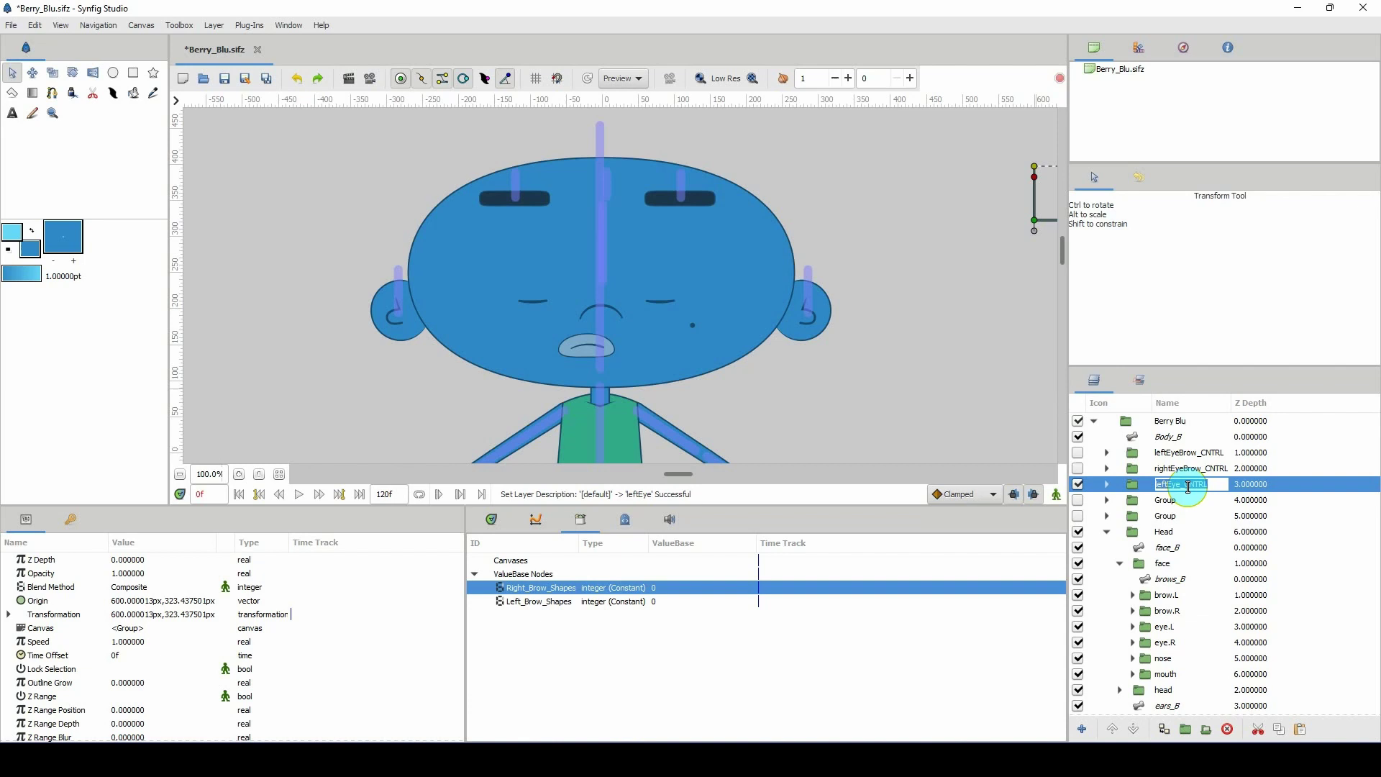
pyautogui.press('Return')
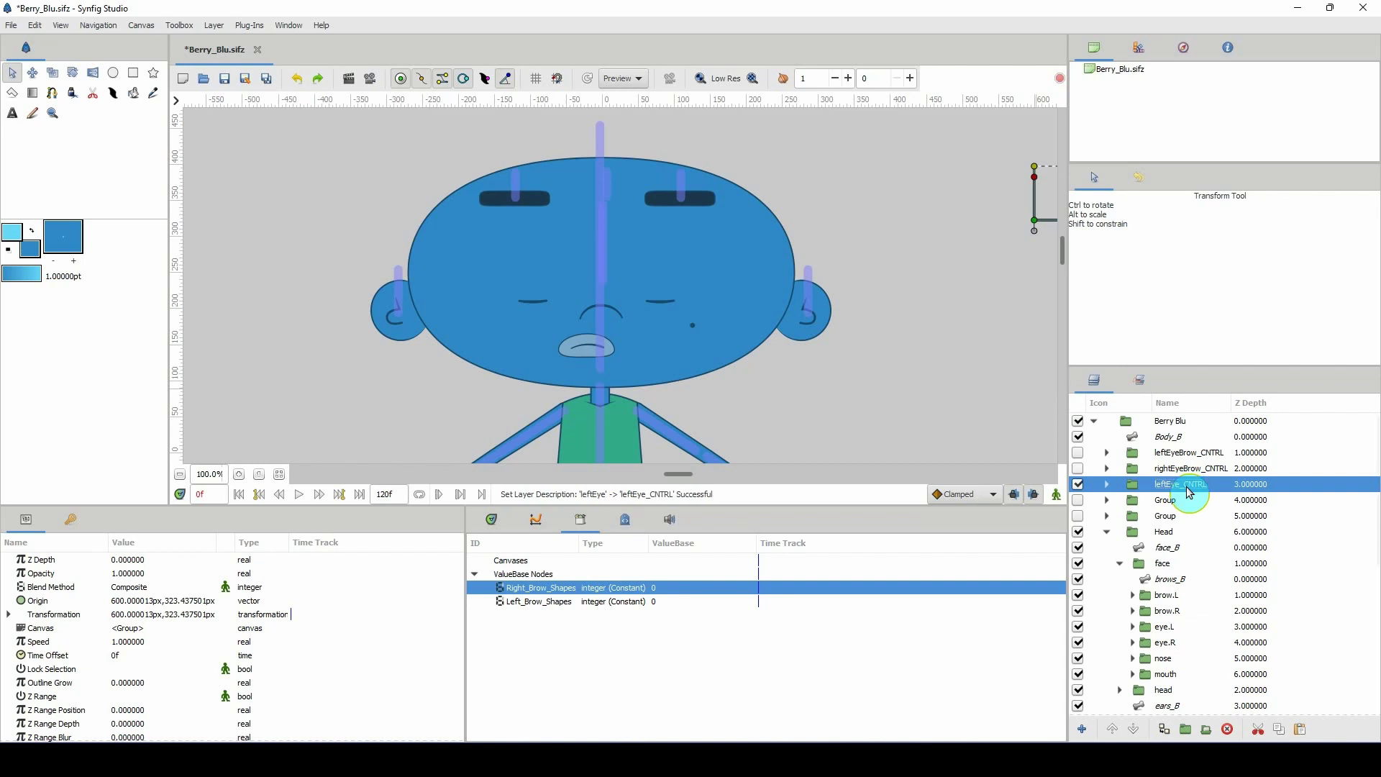
# Expand the leftEye_CNTRL group and rename its Rotate layer as leftEye_CNTRL
pyautogui.click(1112, 484)
pyautogui.doubleClick(1171, 499)
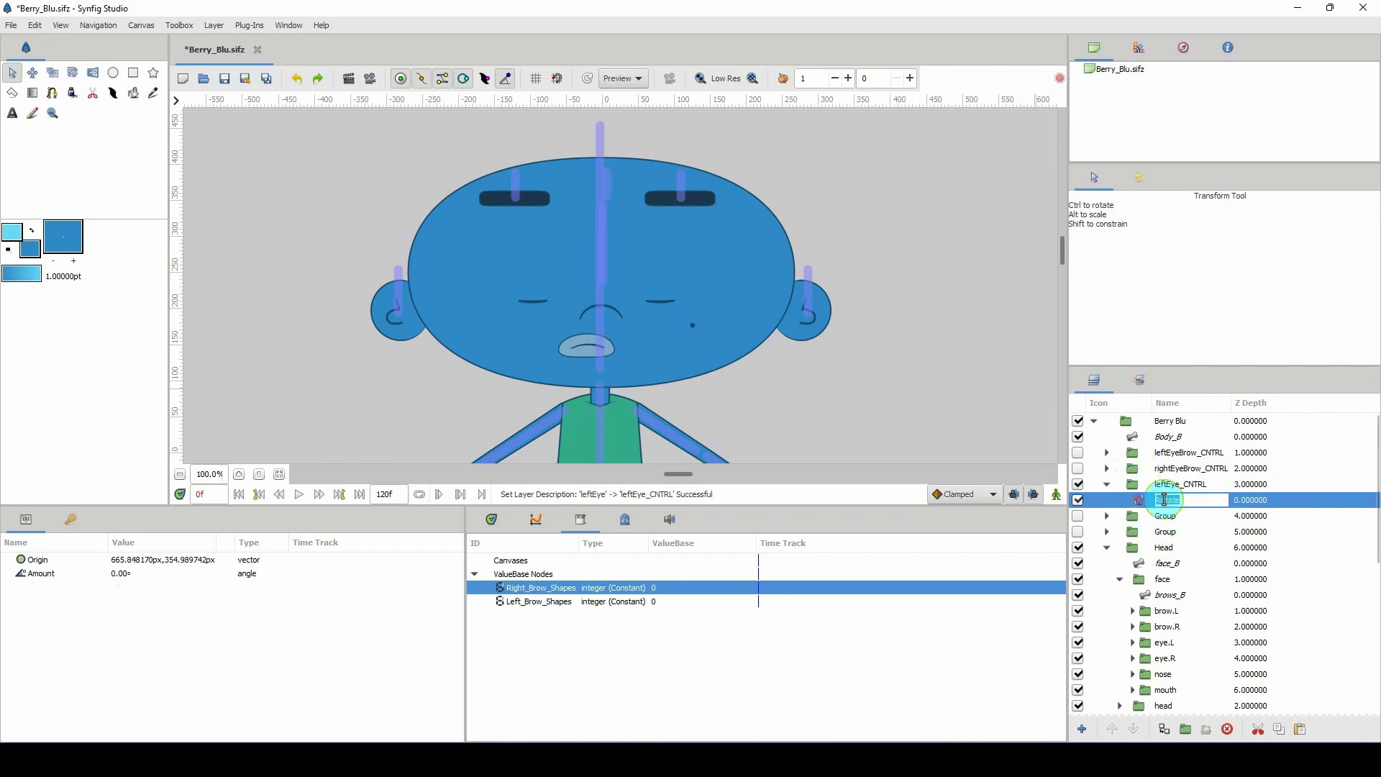
pyautogui.press('Return')
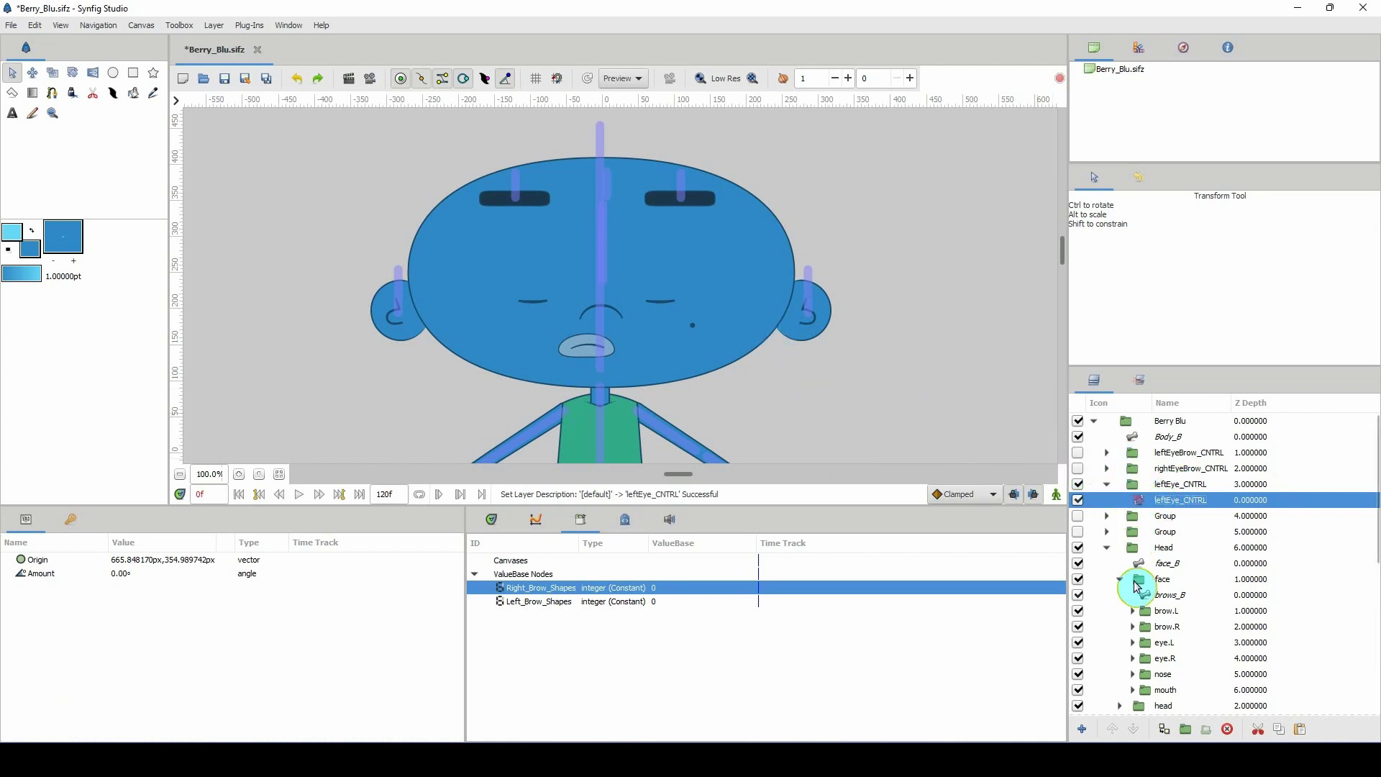
# Set the Z Range Position of the eye.L group to 0
pyautogui.click(1149, 649)
pyautogui.scroll(-1, 46, 648)
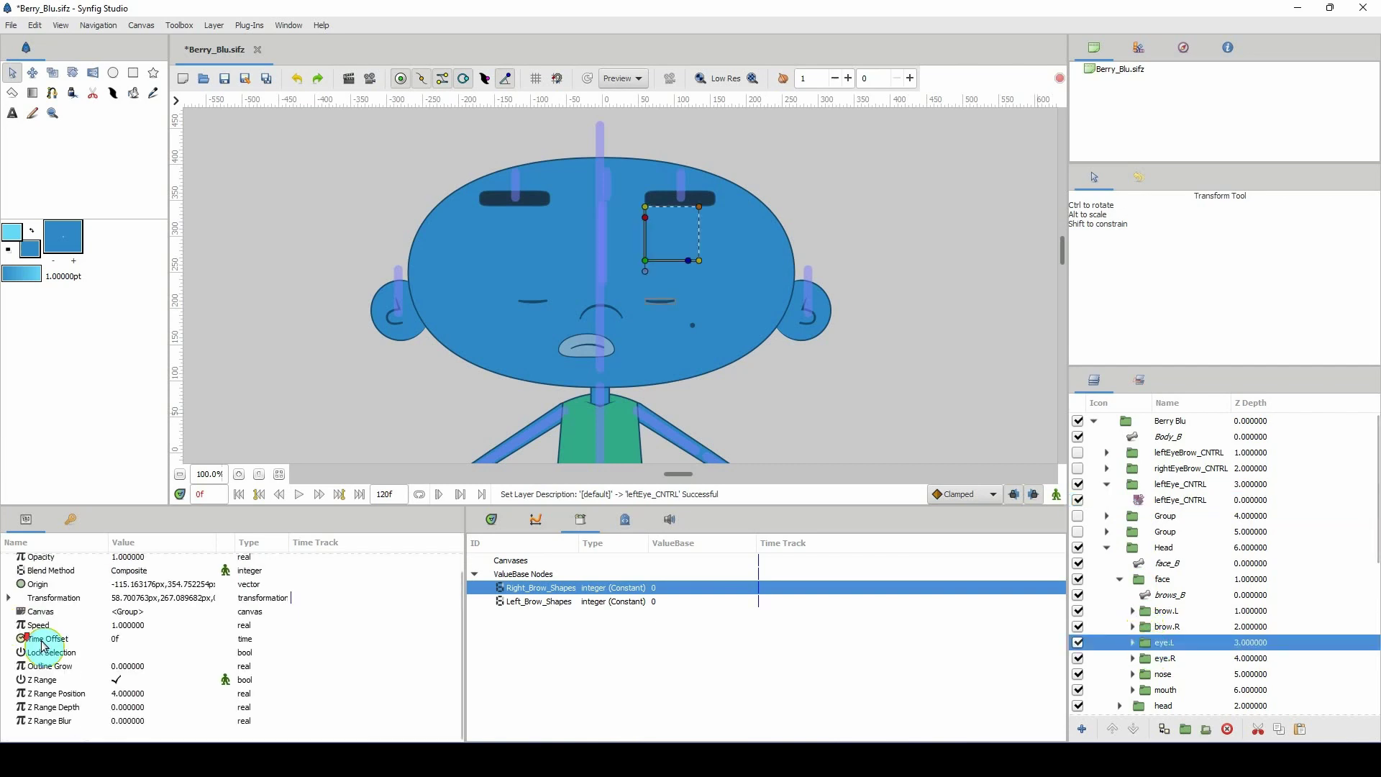
pyautogui.rightClick(57, 695)
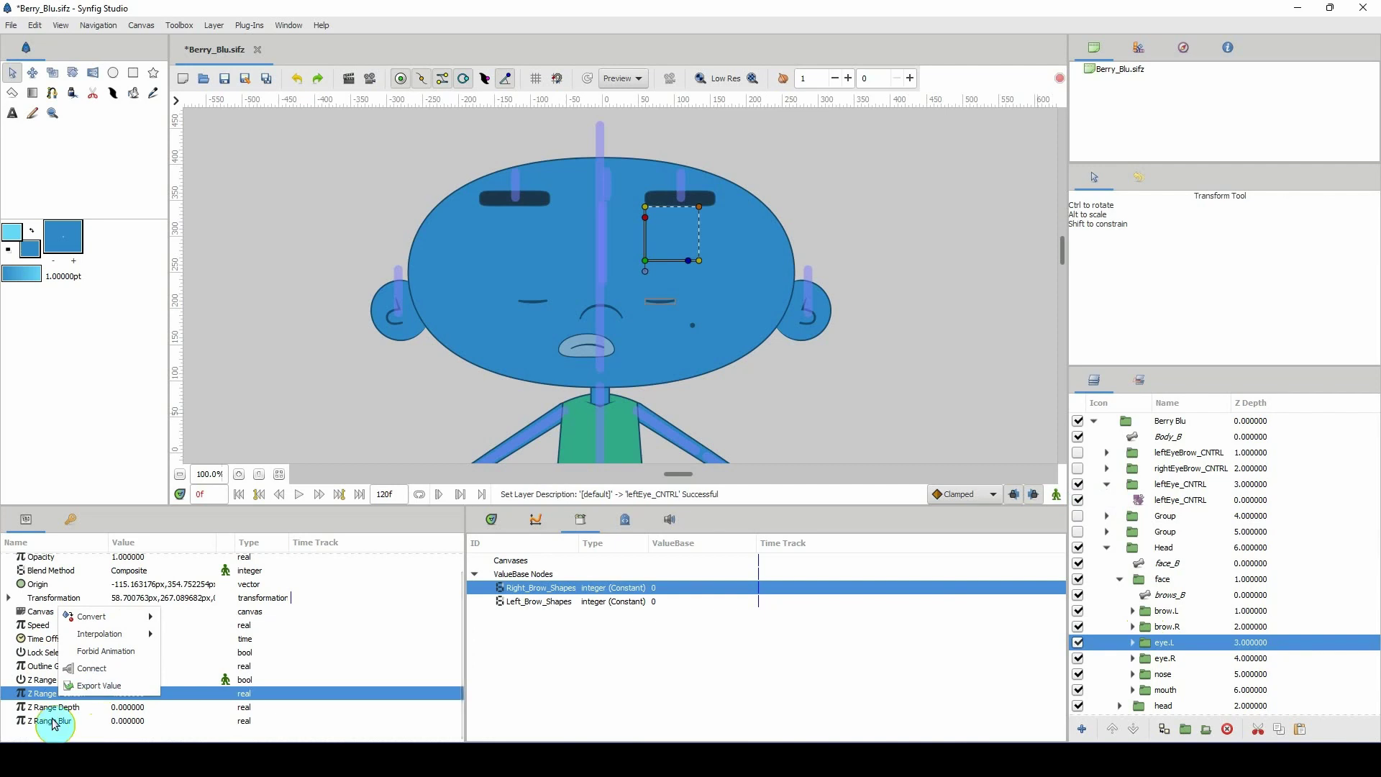
pyautogui.click(62, 697)
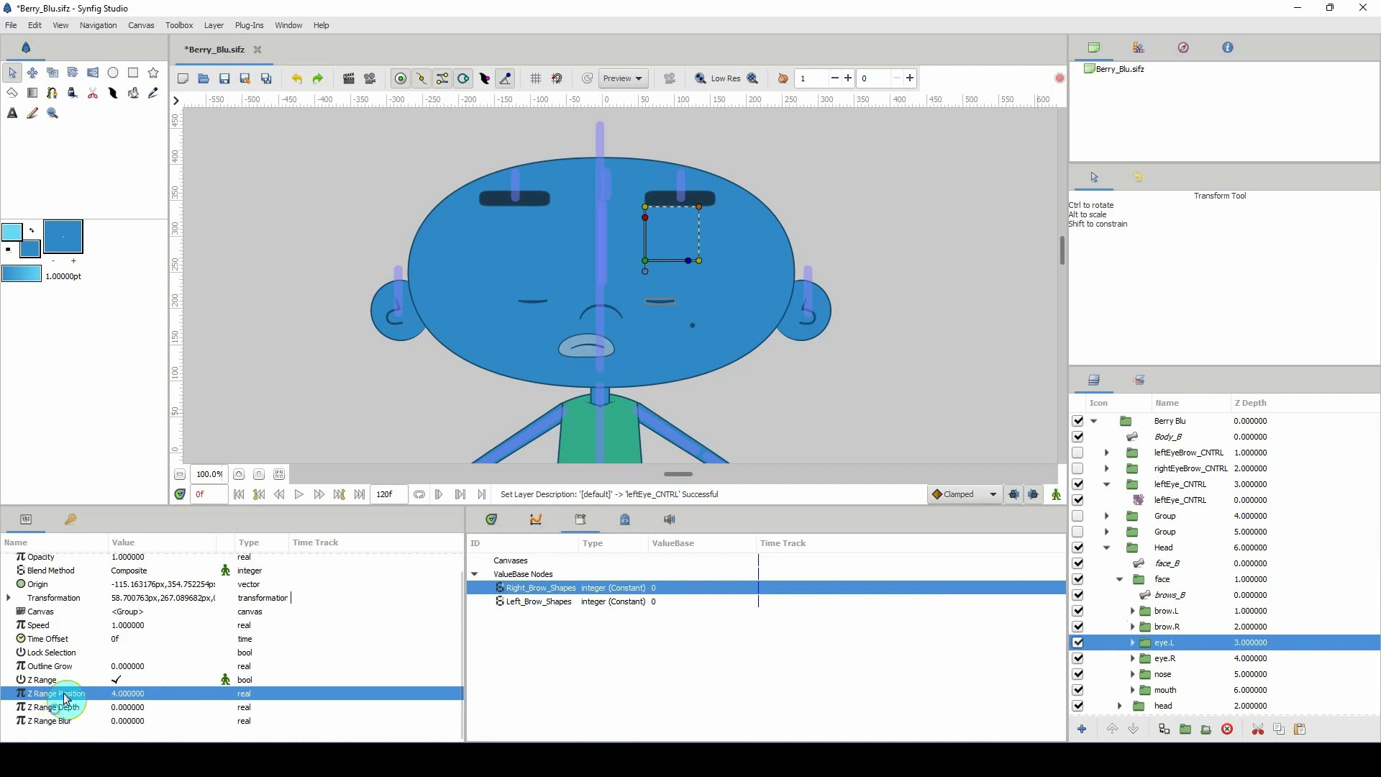
pyautogui.click(118, 694)
pyautogui.write('0')
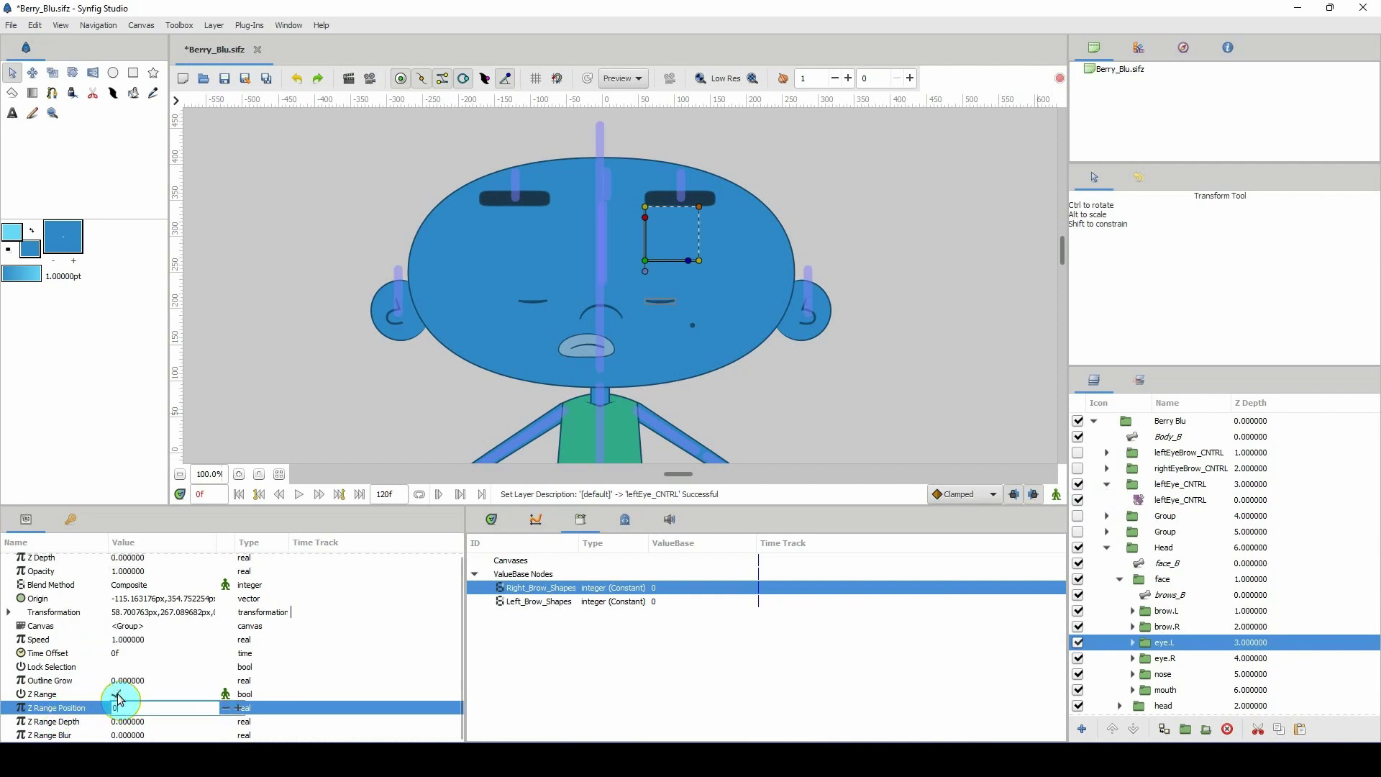
pyautogui.press('Return')
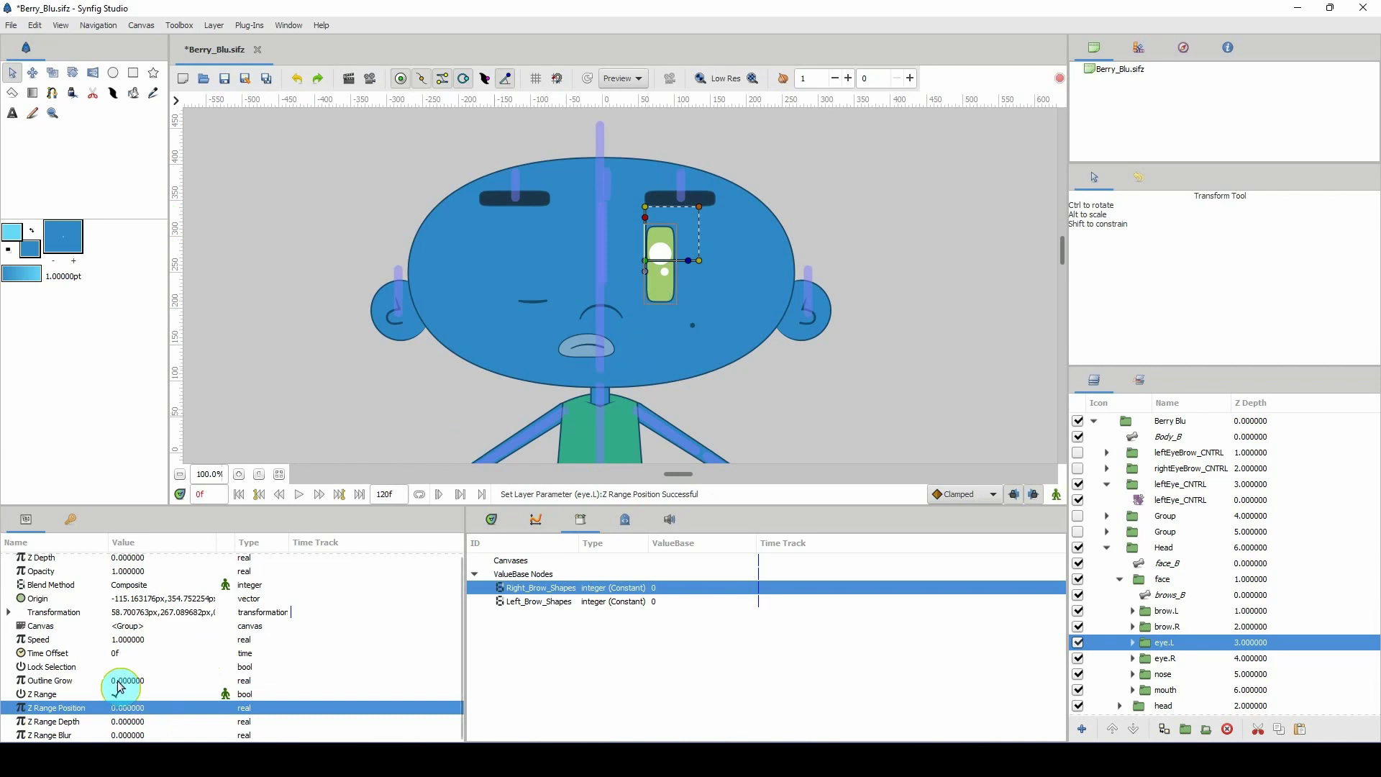
# Convert the Z Range Position of eye.L to Integer and expand it to show its Link value
pyautogui.rightClick(76, 709)
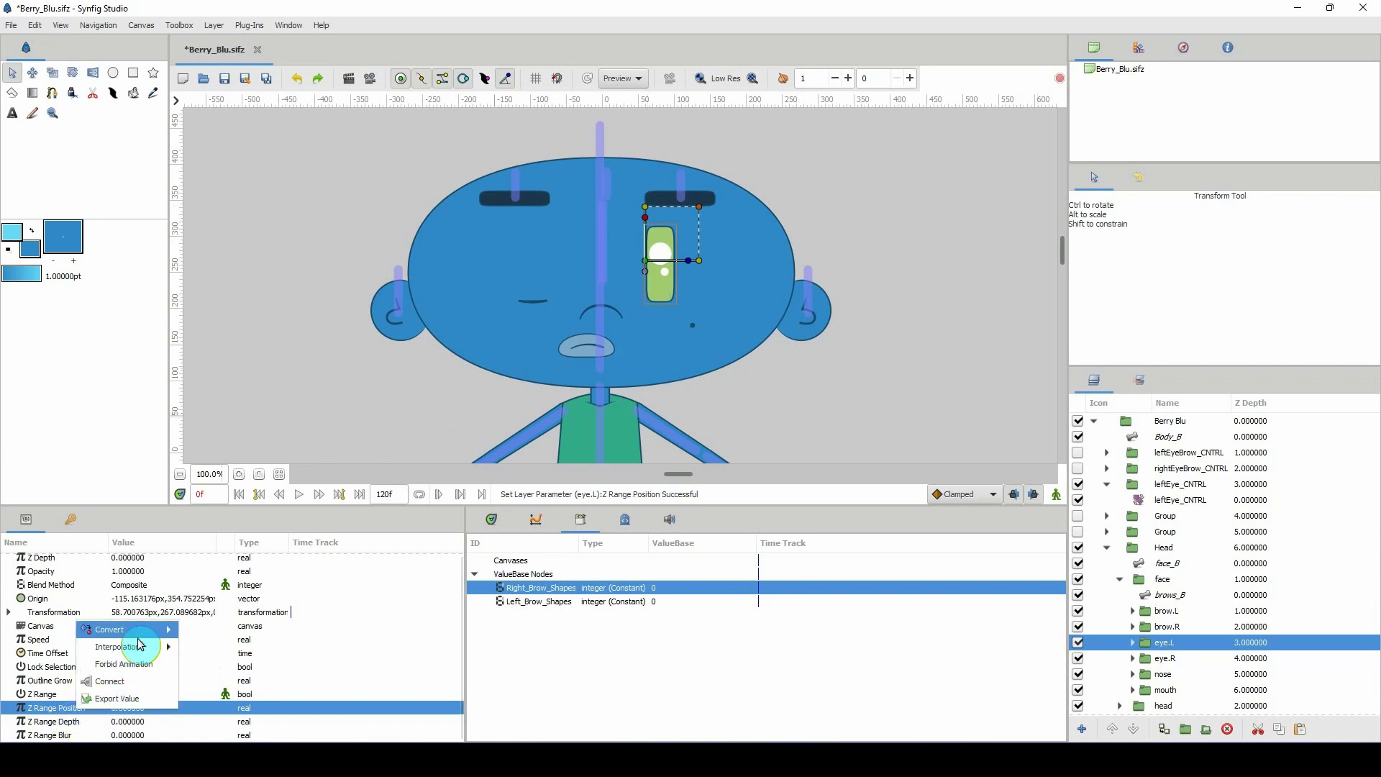
pyautogui.moveTo(115, 630)
pyautogui.click(253, 403)
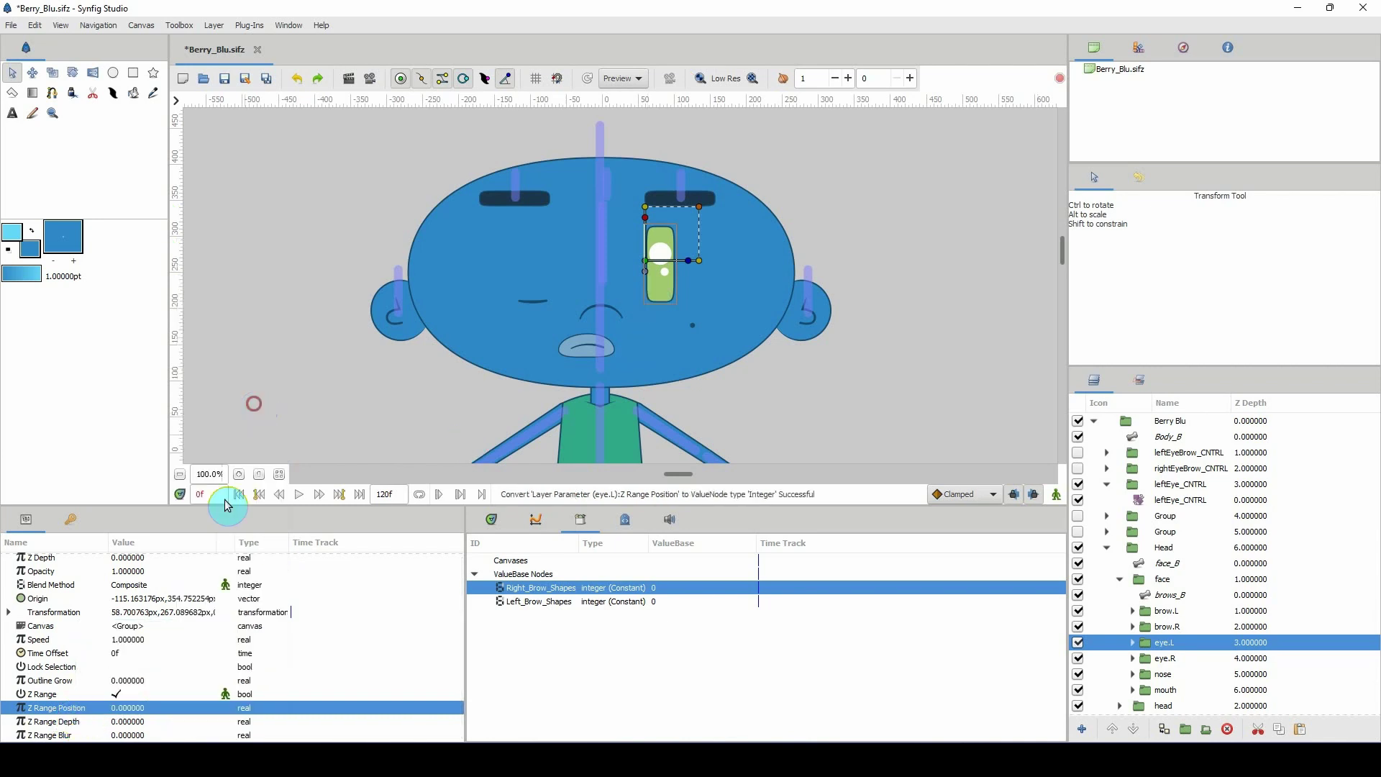
pyautogui.click(8, 708)
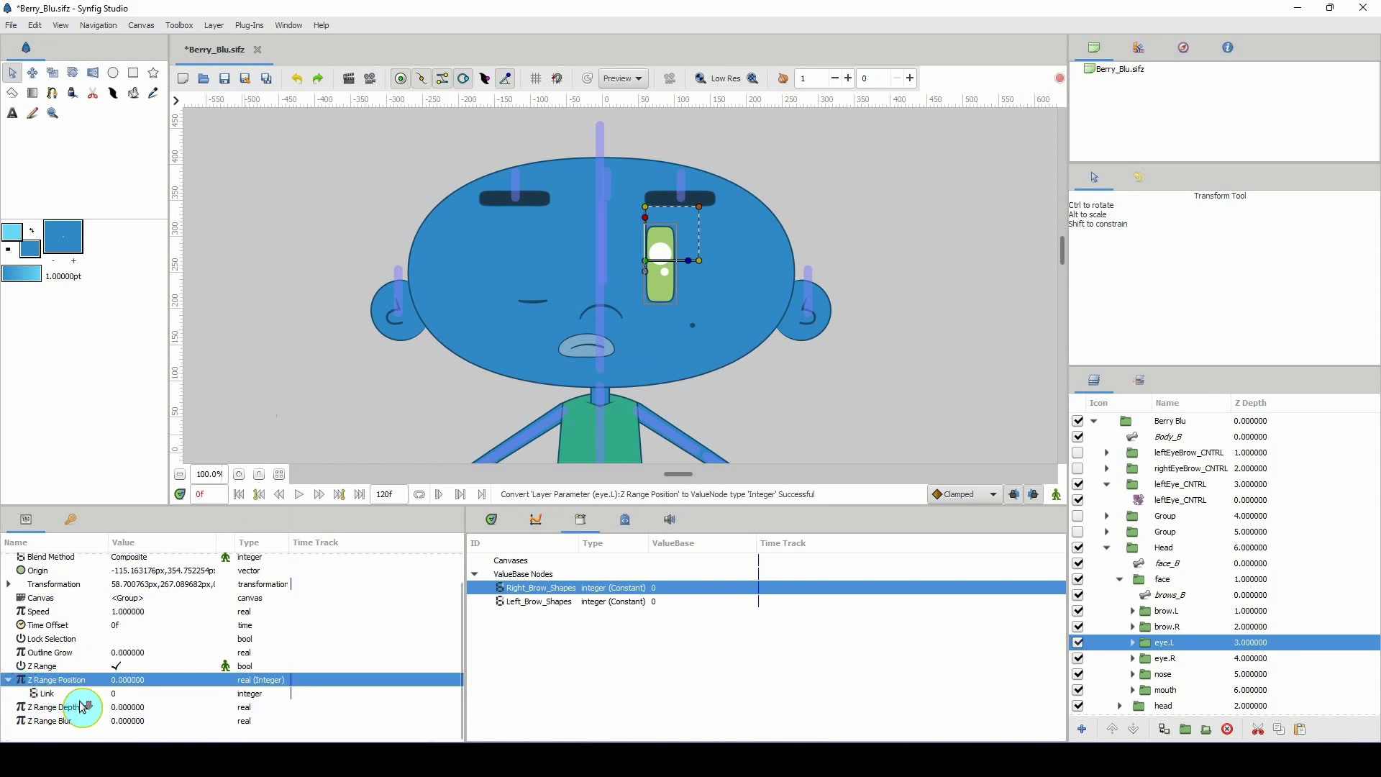
# Export the Link value under eye.L's Z Range Position as Right_Eye, and undo the export
pyautogui.click(72, 693)
pyautogui.rightClick(72, 694)
pyautogui.click(129, 673)
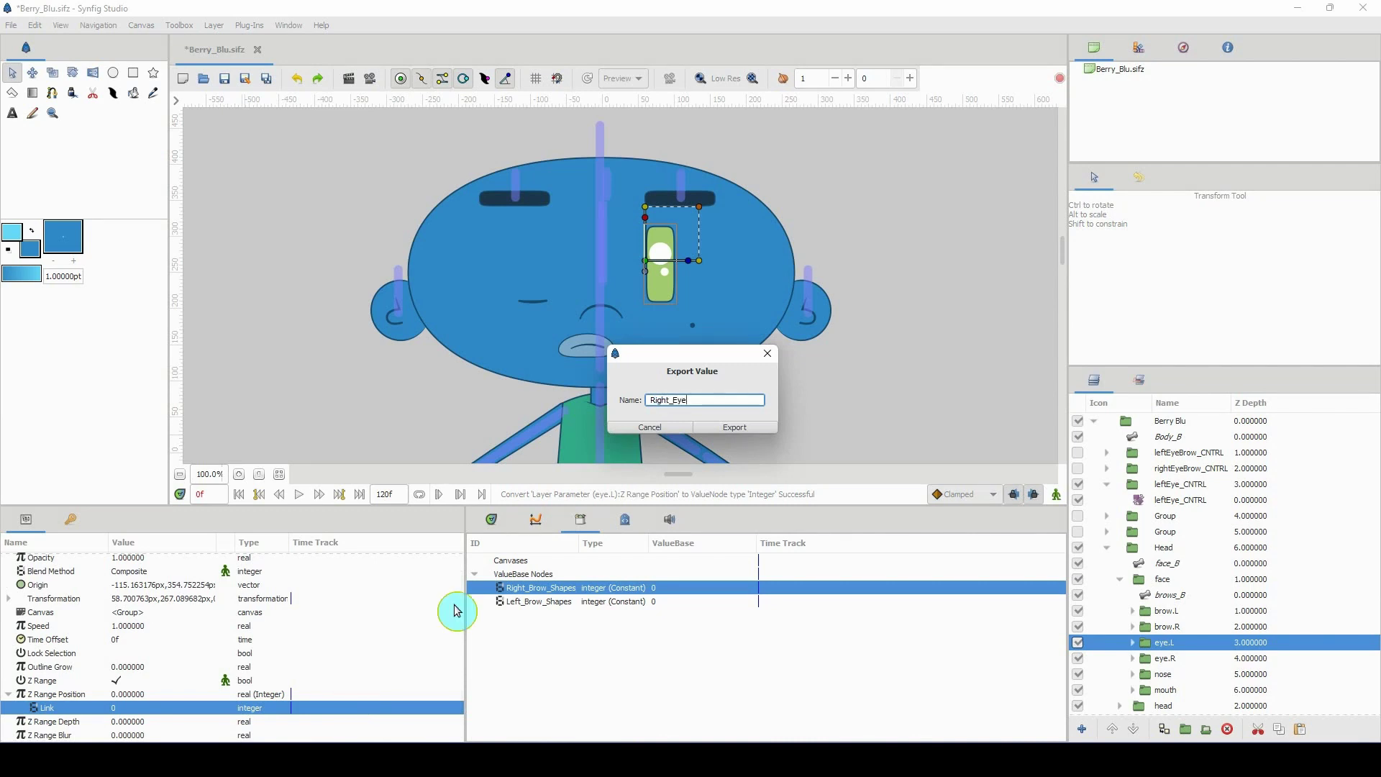
pyautogui.doubleClick(669, 401)
pyautogui.click(669, 401)
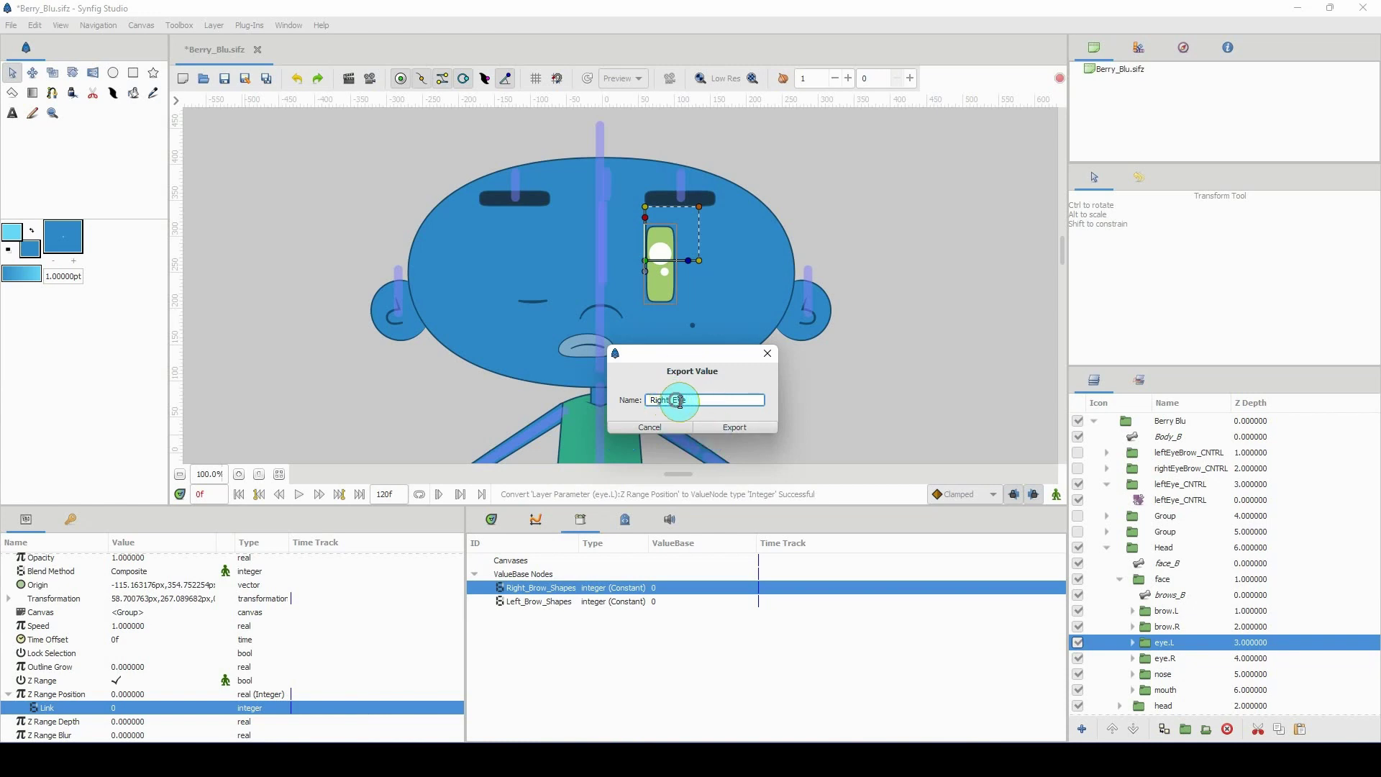
pyautogui.click(739, 430)
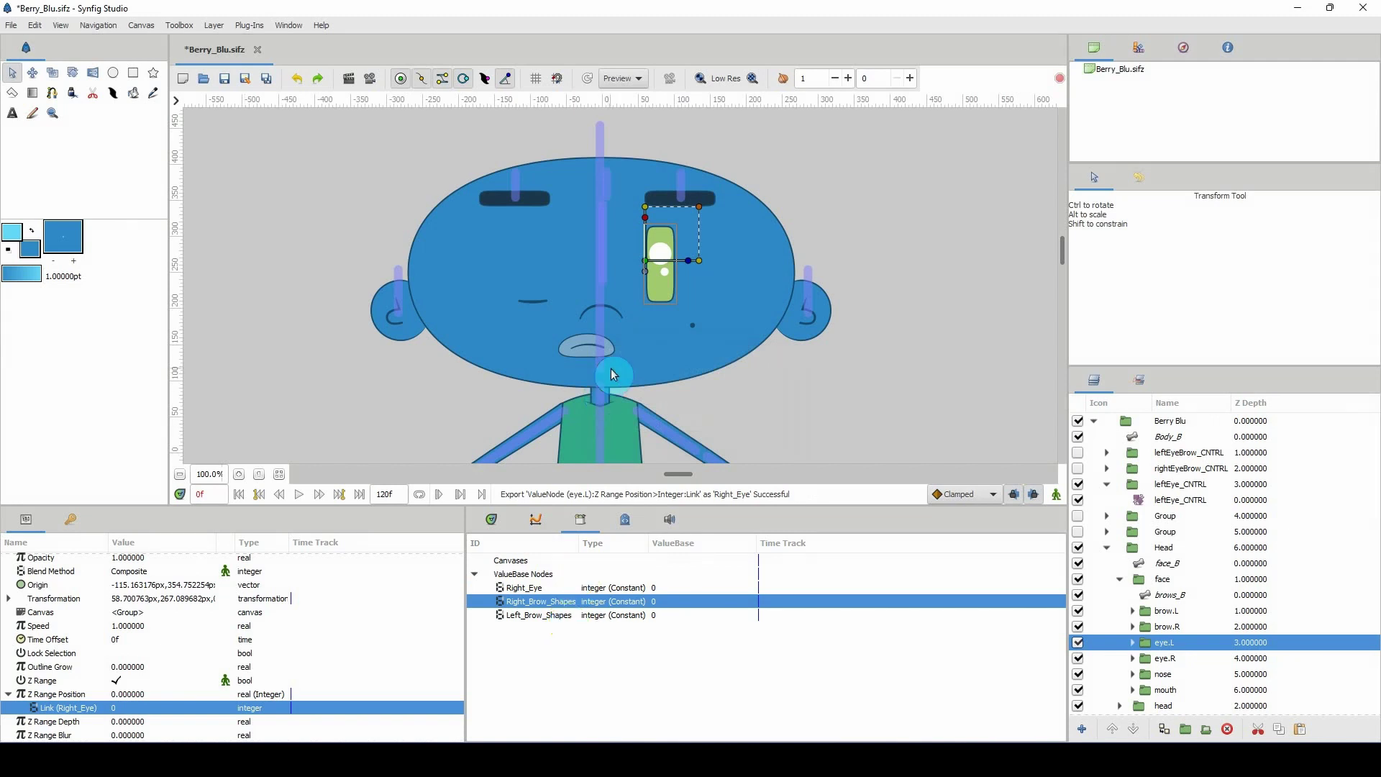
pyautogui.hotkey('ctrl', 'z')
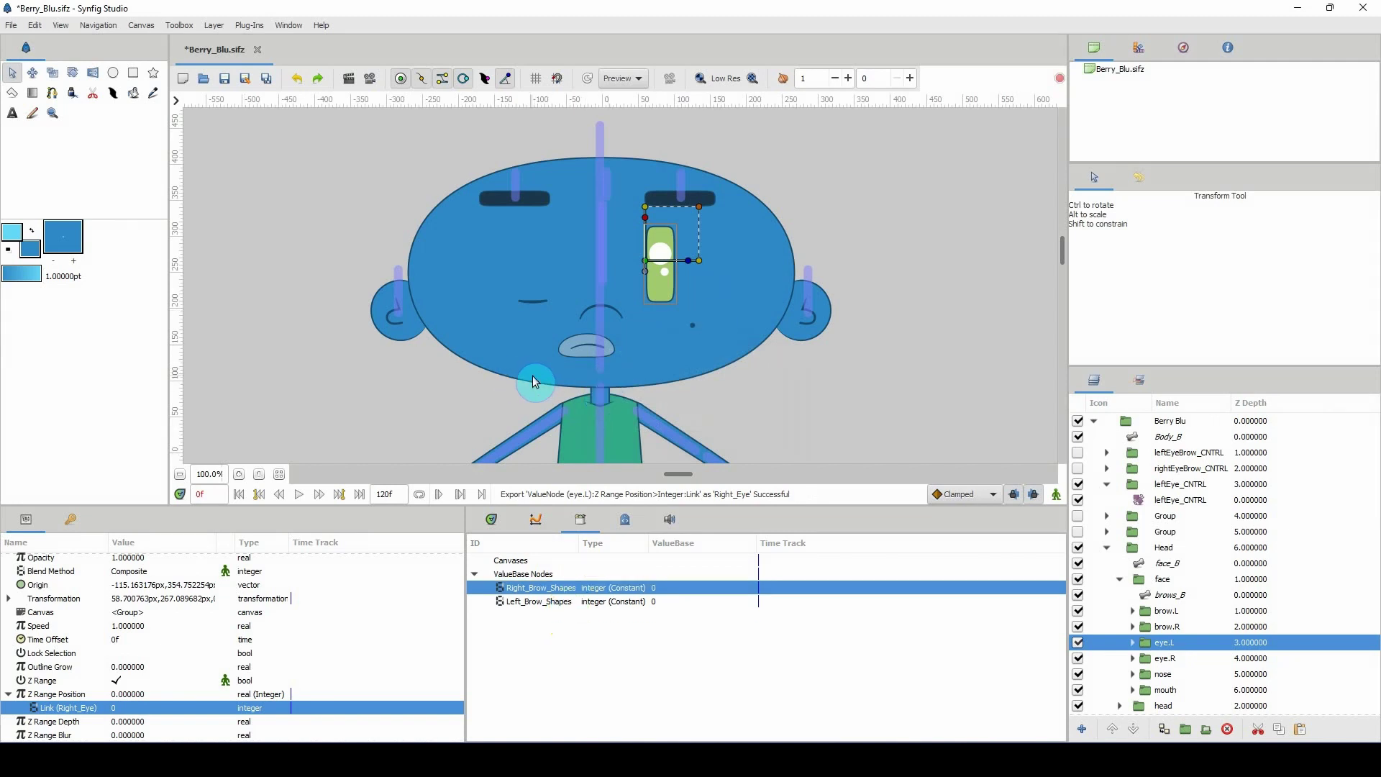
# Export the Link value under eye.L's Z Range Position as Left_Eye_Shapes
pyautogui.rightClick(61, 712)
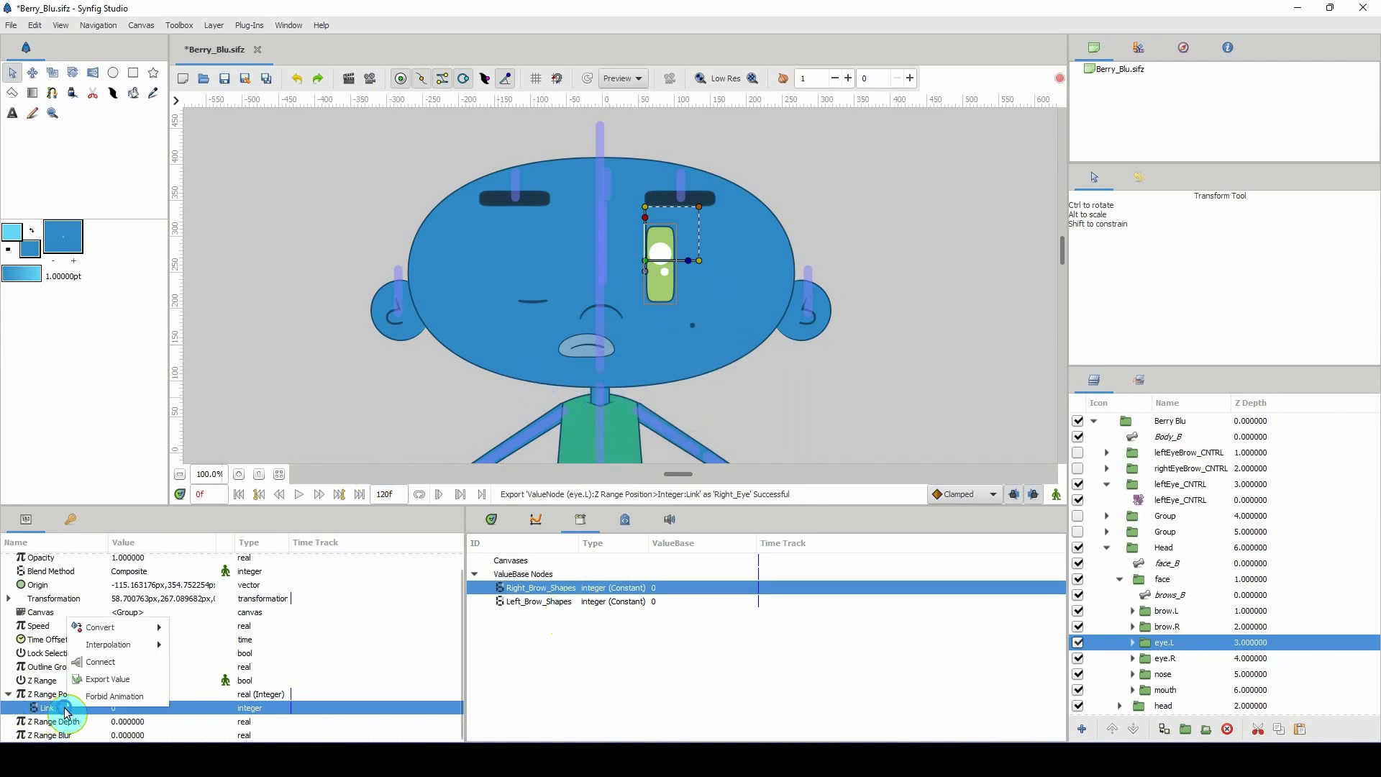
pyautogui.click(108, 697)
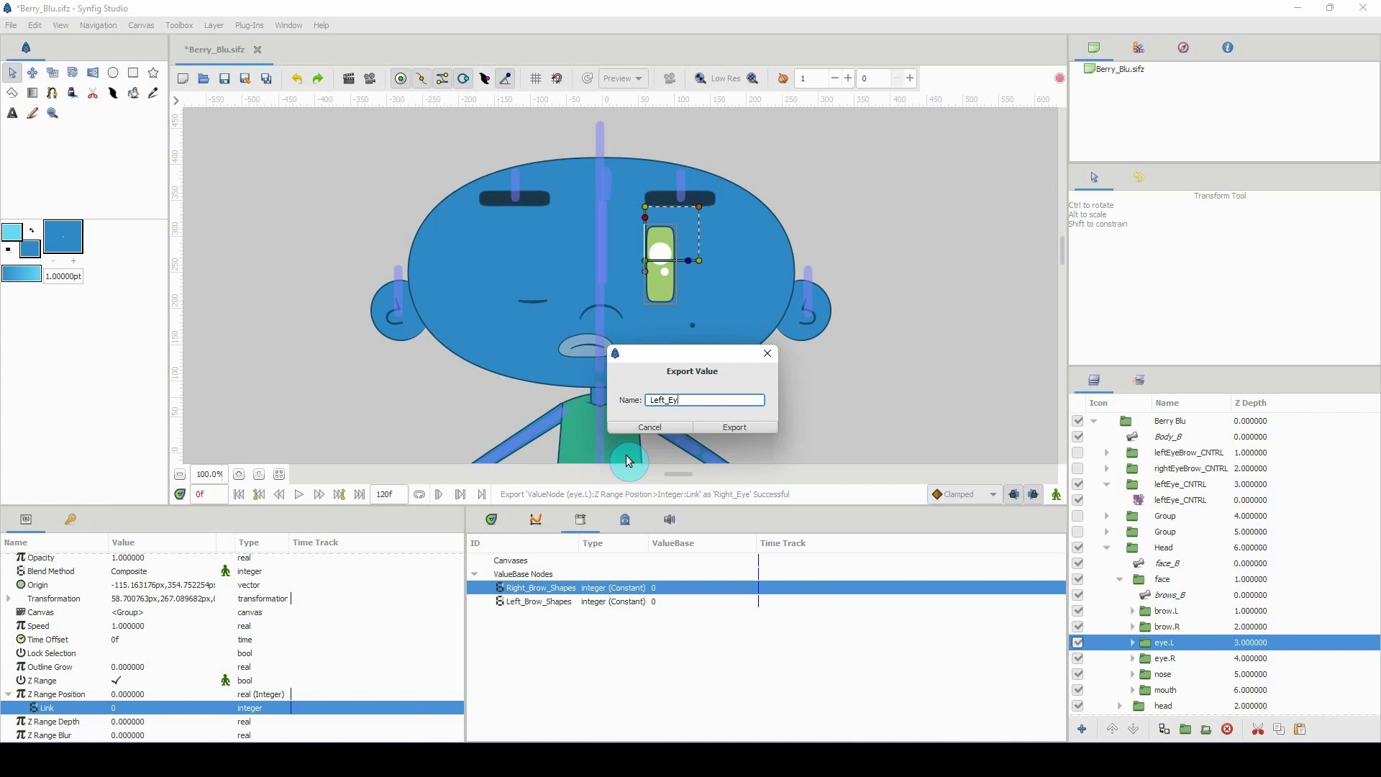
pyautogui.write('Left_Eye_Shap')
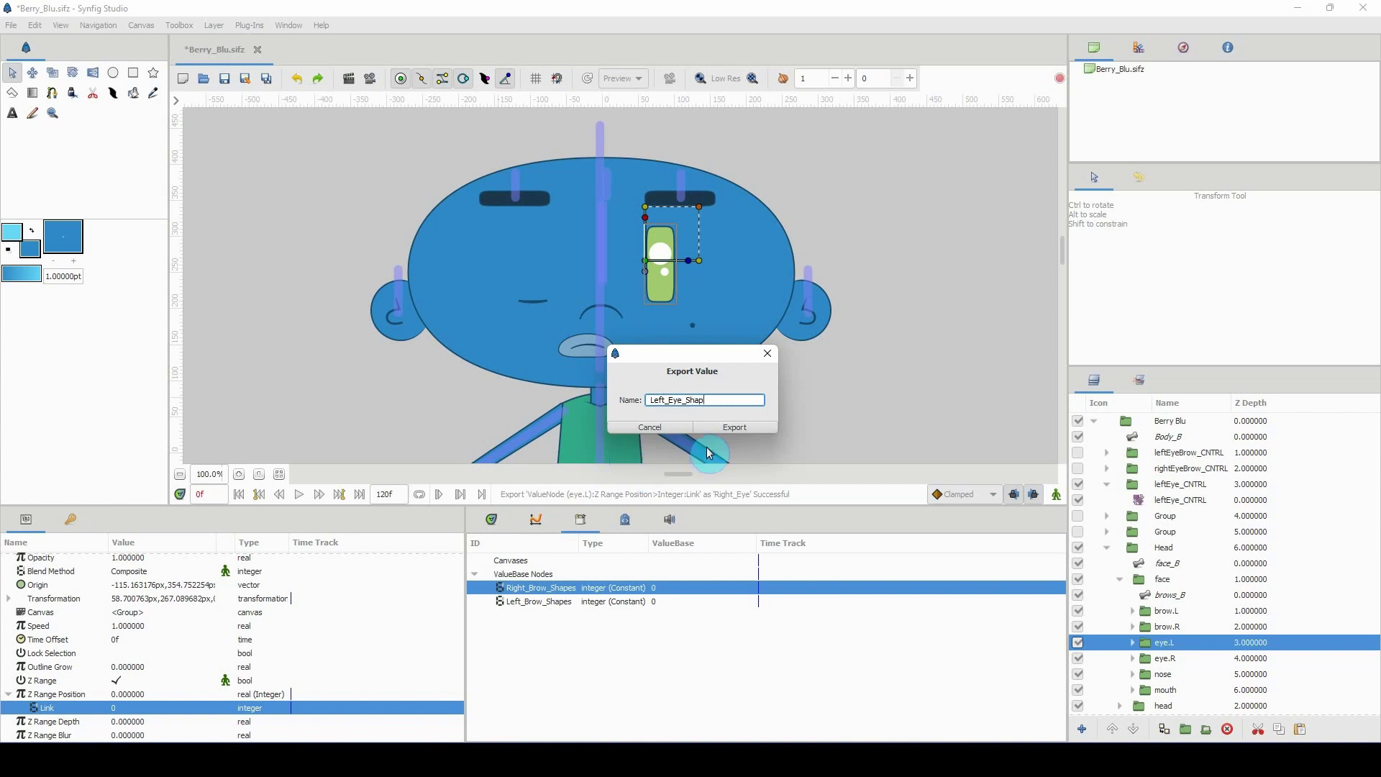
pyautogui.write('es')
pyautogui.click(737, 427)
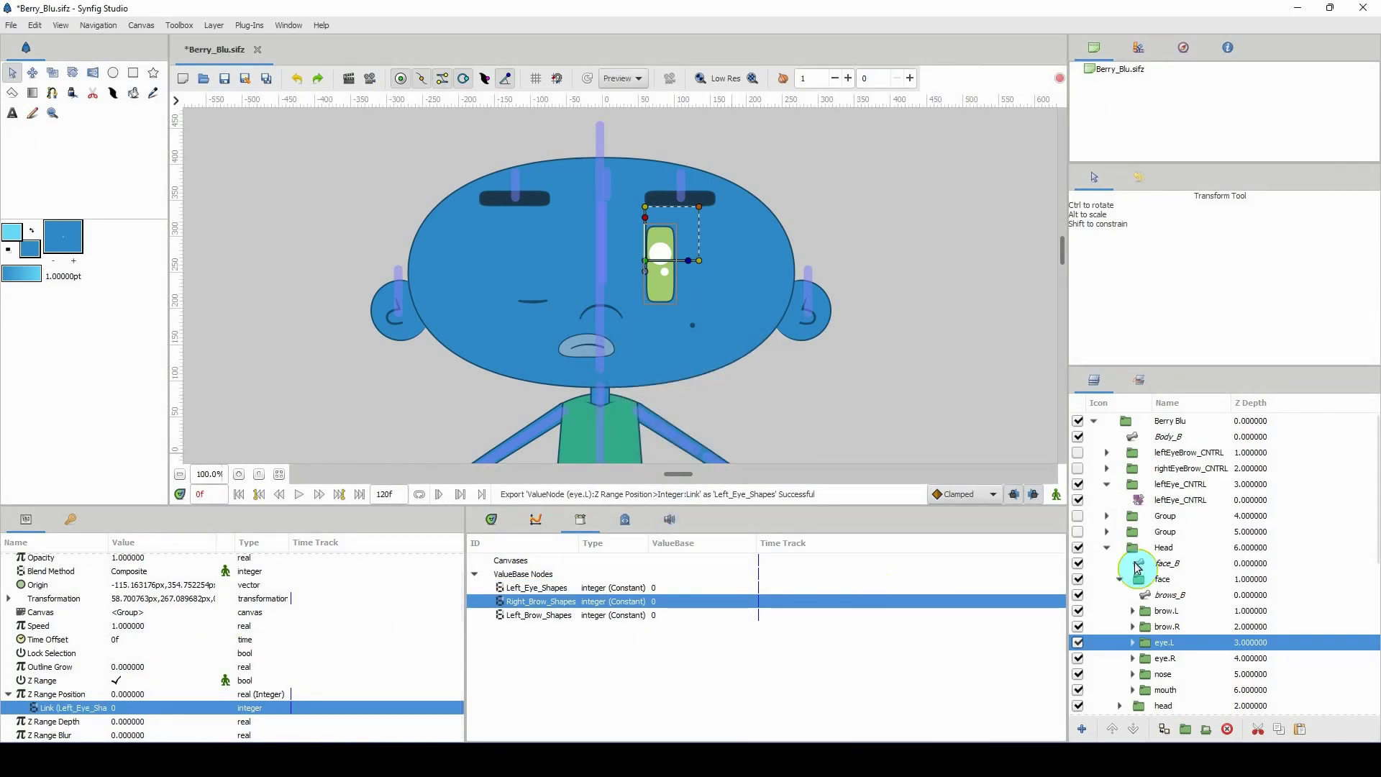
pyautogui.click(1108, 469)
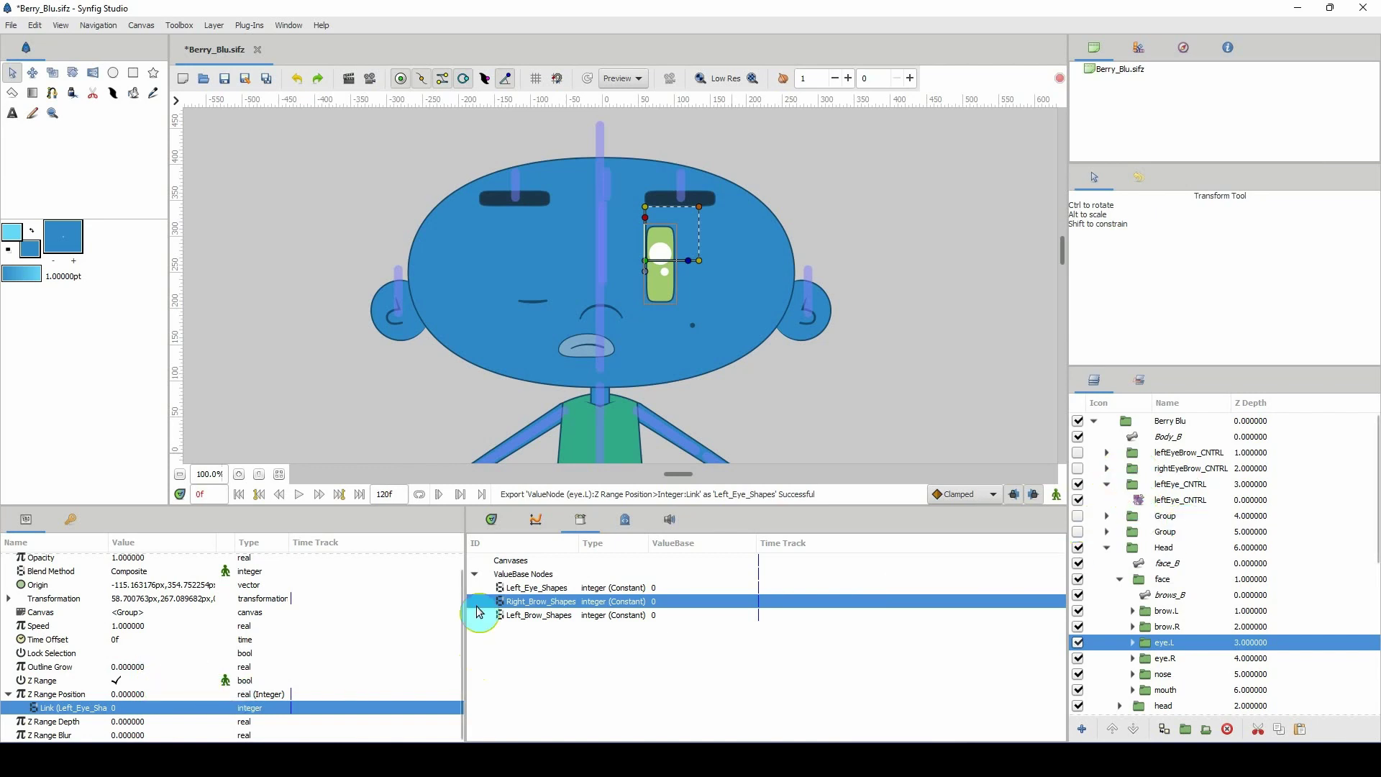
# Convert the Amount of the leftEye_CNTRL rotate layer to Scale and set its Scalar to 30
pyautogui.click(534, 589)
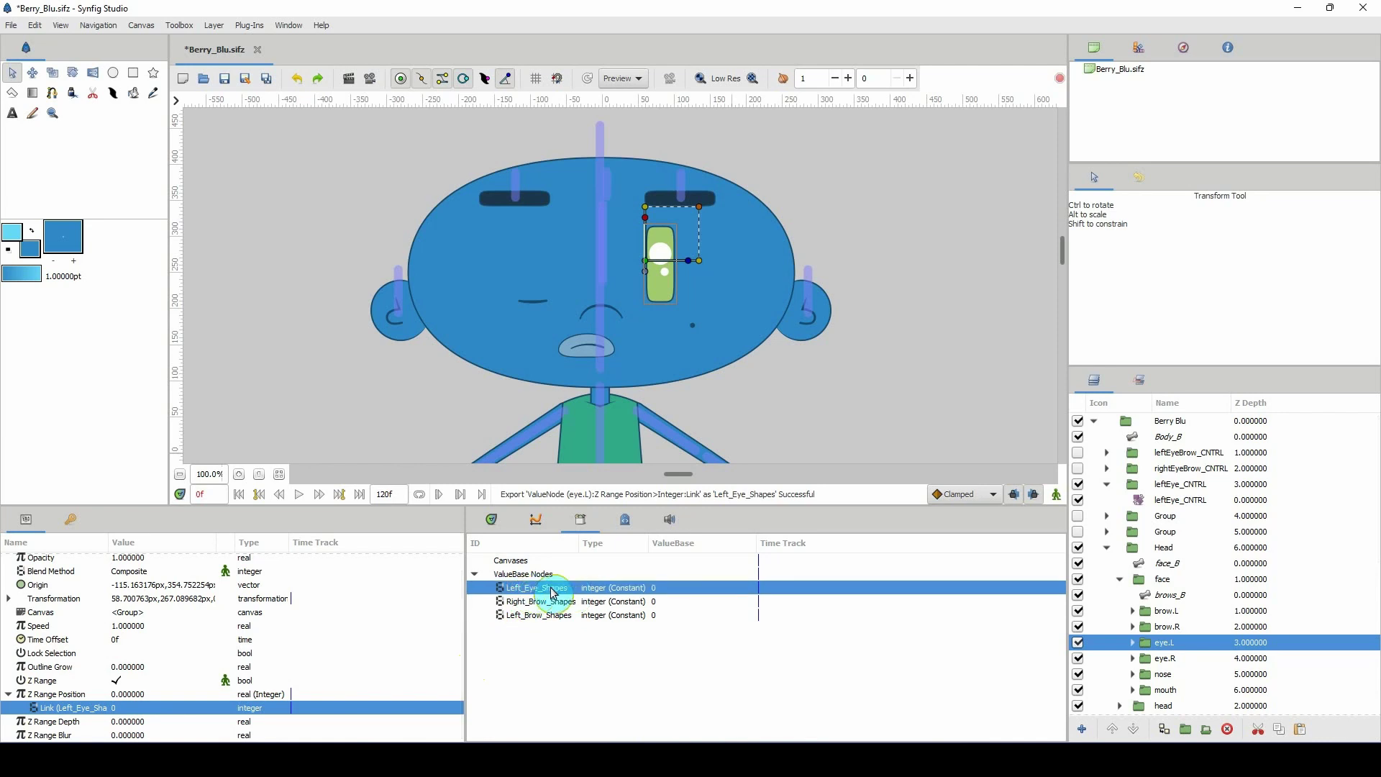
pyautogui.click(1168, 502)
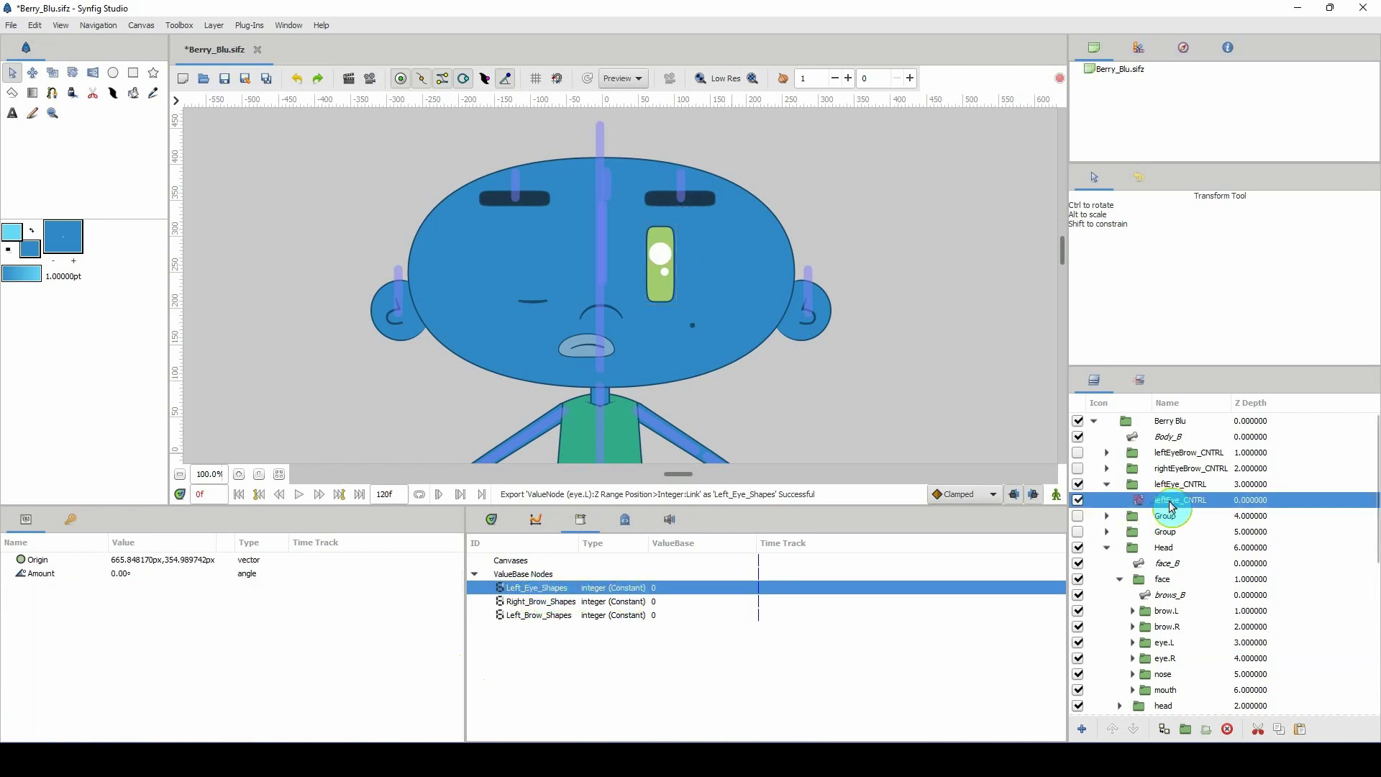
pyautogui.rightClick(32, 574)
pyautogui.moveTo(82, 591)
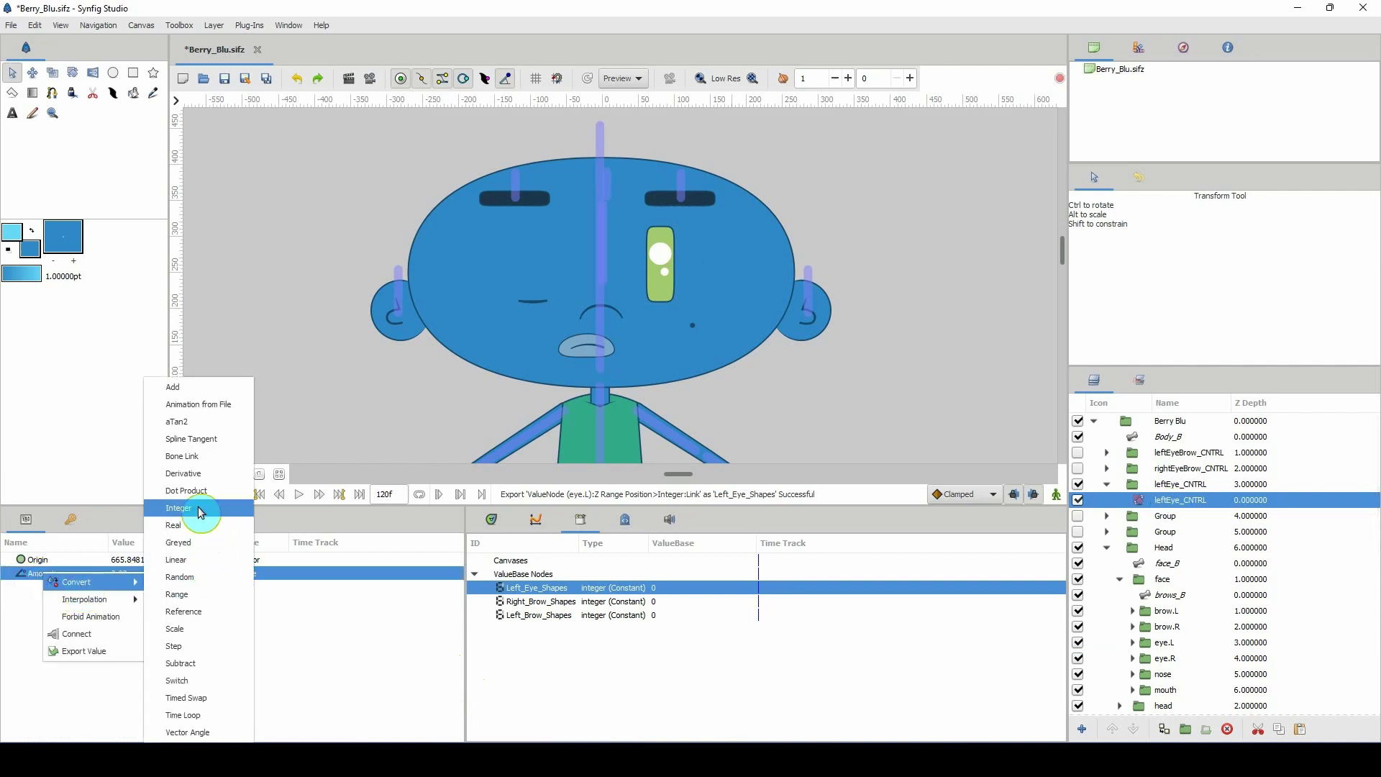
pyautogui.click(186, 628)
pyautogui.click(8, 573)
pyautogui.tripleClick(124, 600)
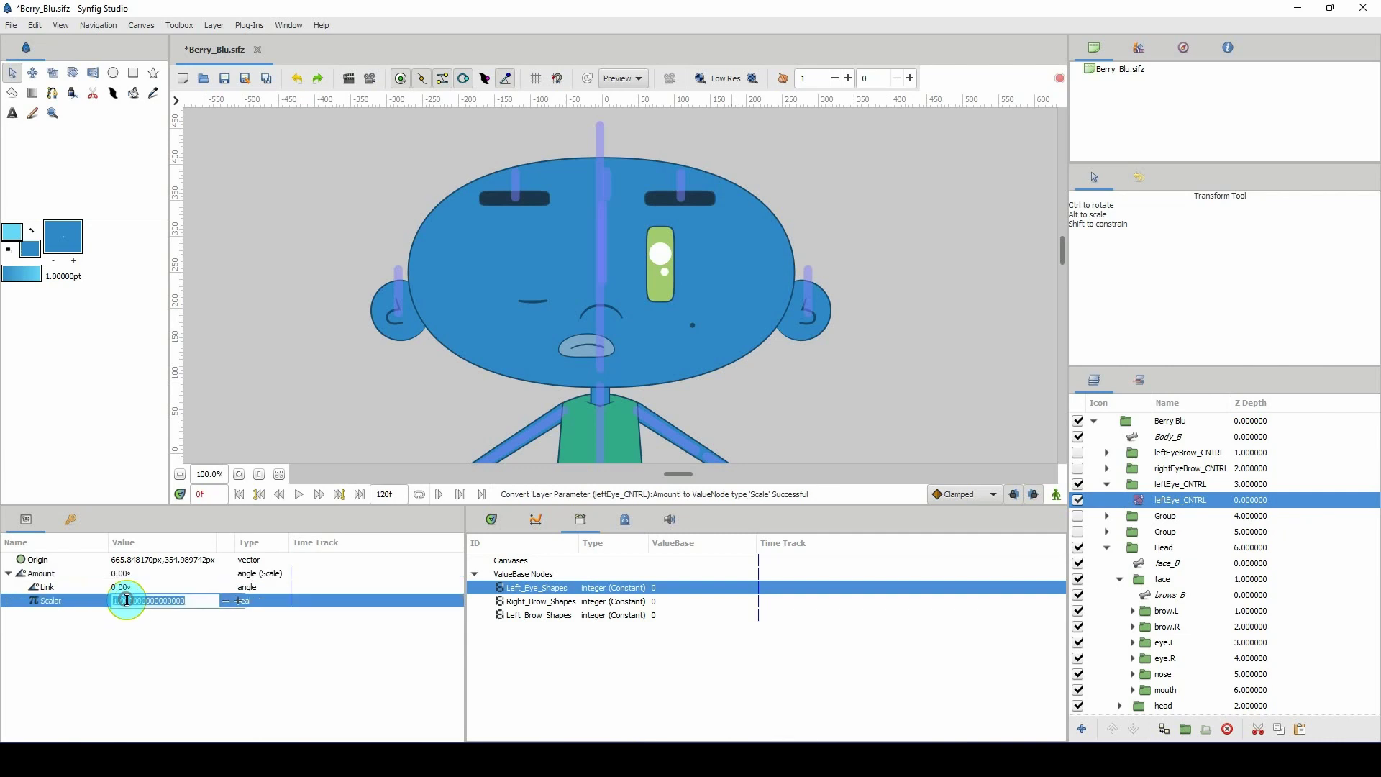
pyautogui.write('30')
pyautogui.press('Return')
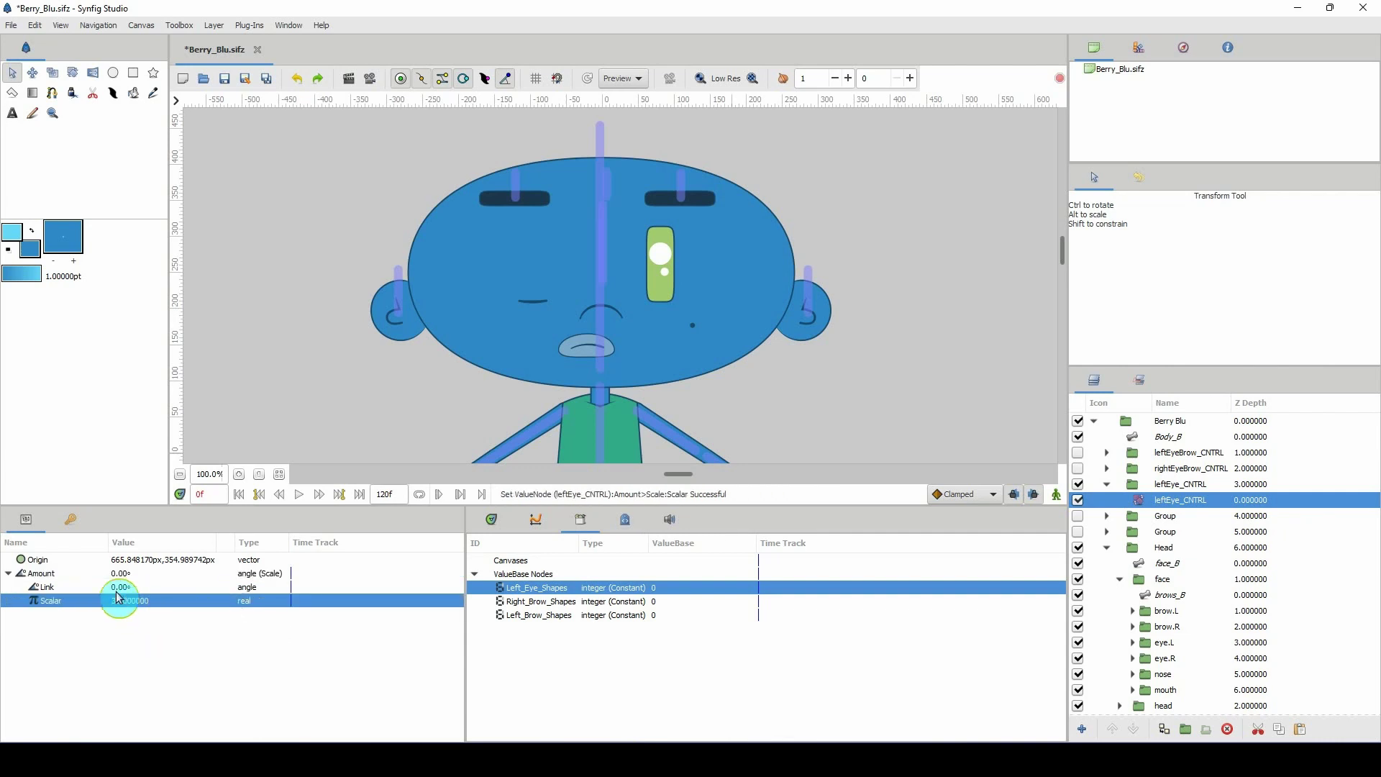
# Convert the Link under the leftEye_CNTRL layer's scaled Amount to Integer and expand it
pyautogui.click(79, 588)
pyautogui.rightClick(79, 588)
pyautogui.moveTo(151, 601)
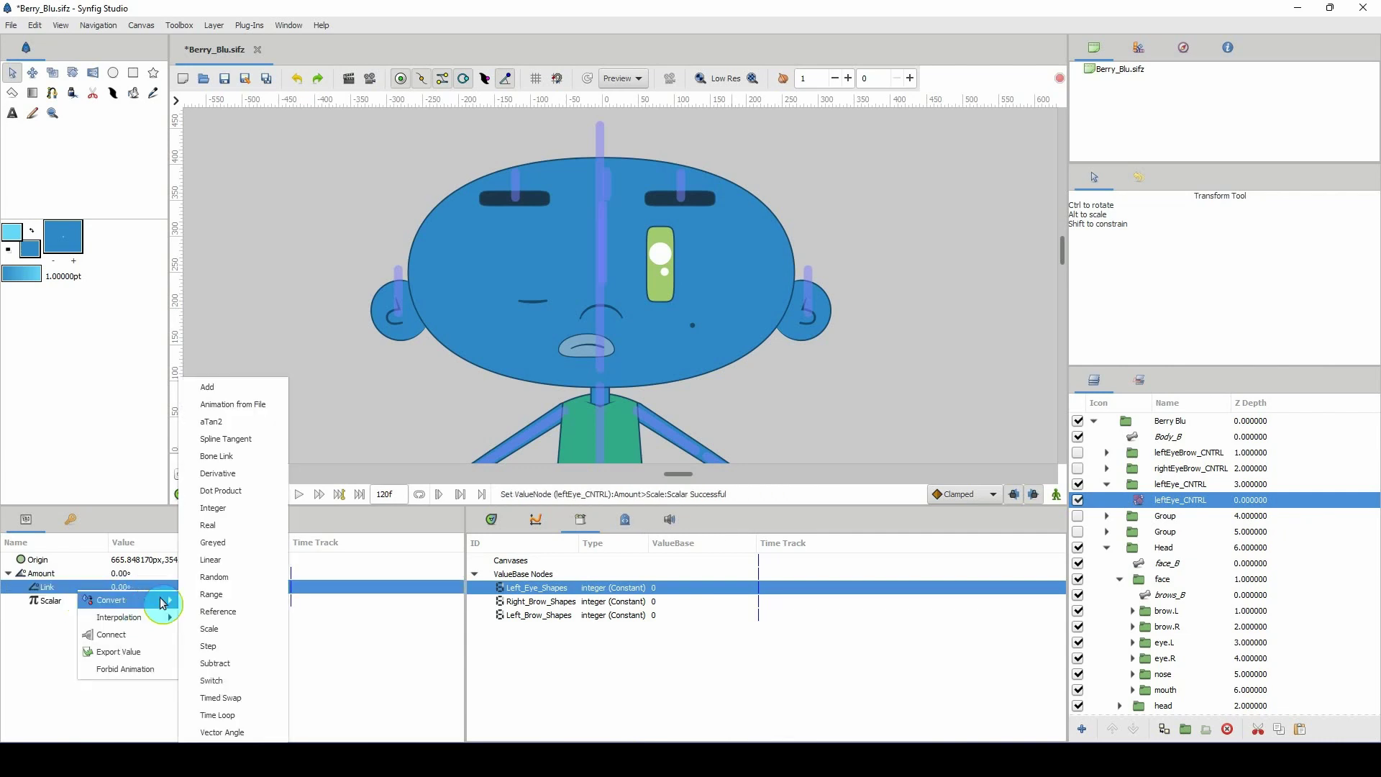
pyautogui.click(262, 541)
pyautogui.click(21, 587)
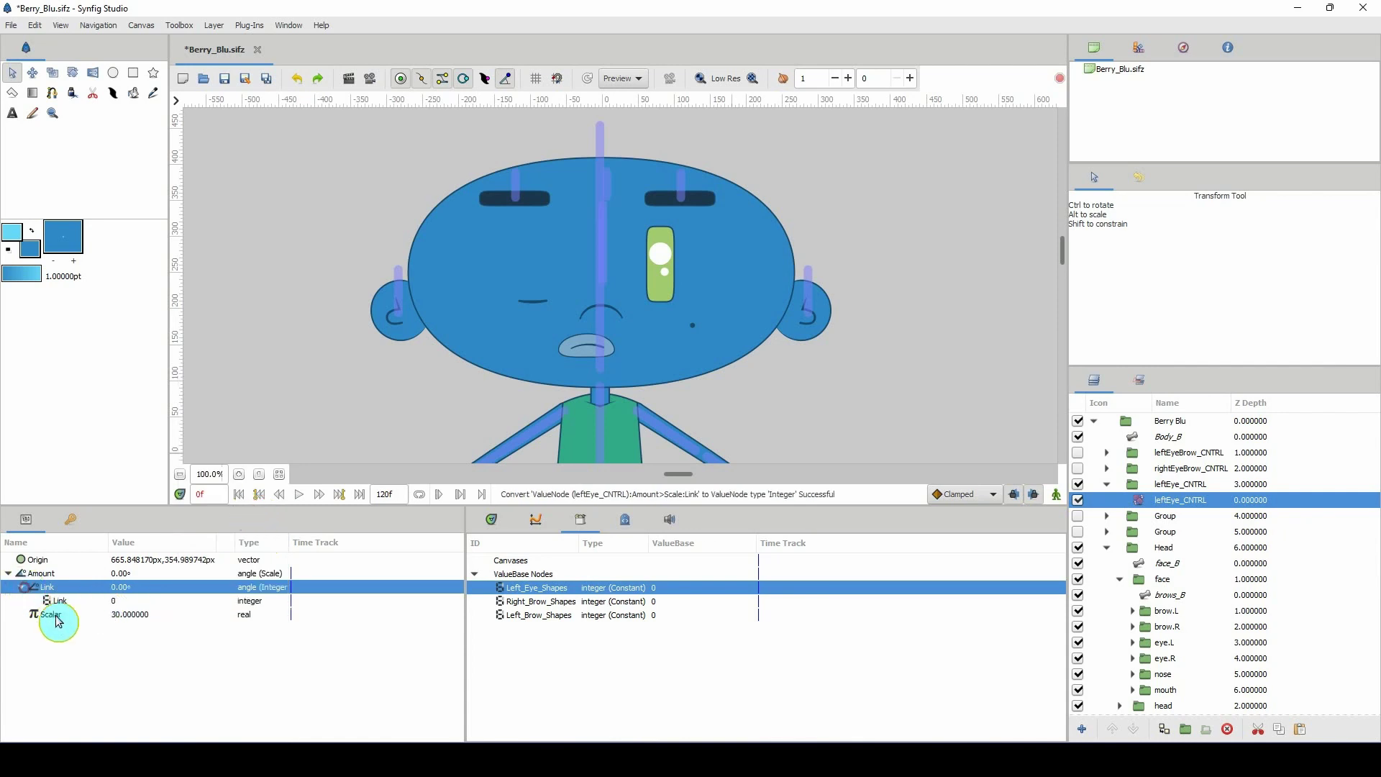
# Connect the integer Link of the leftEye_CNTRL layer's Amount to the exported Left_Eye_Shapes value
pyautogui.click(62, 601)
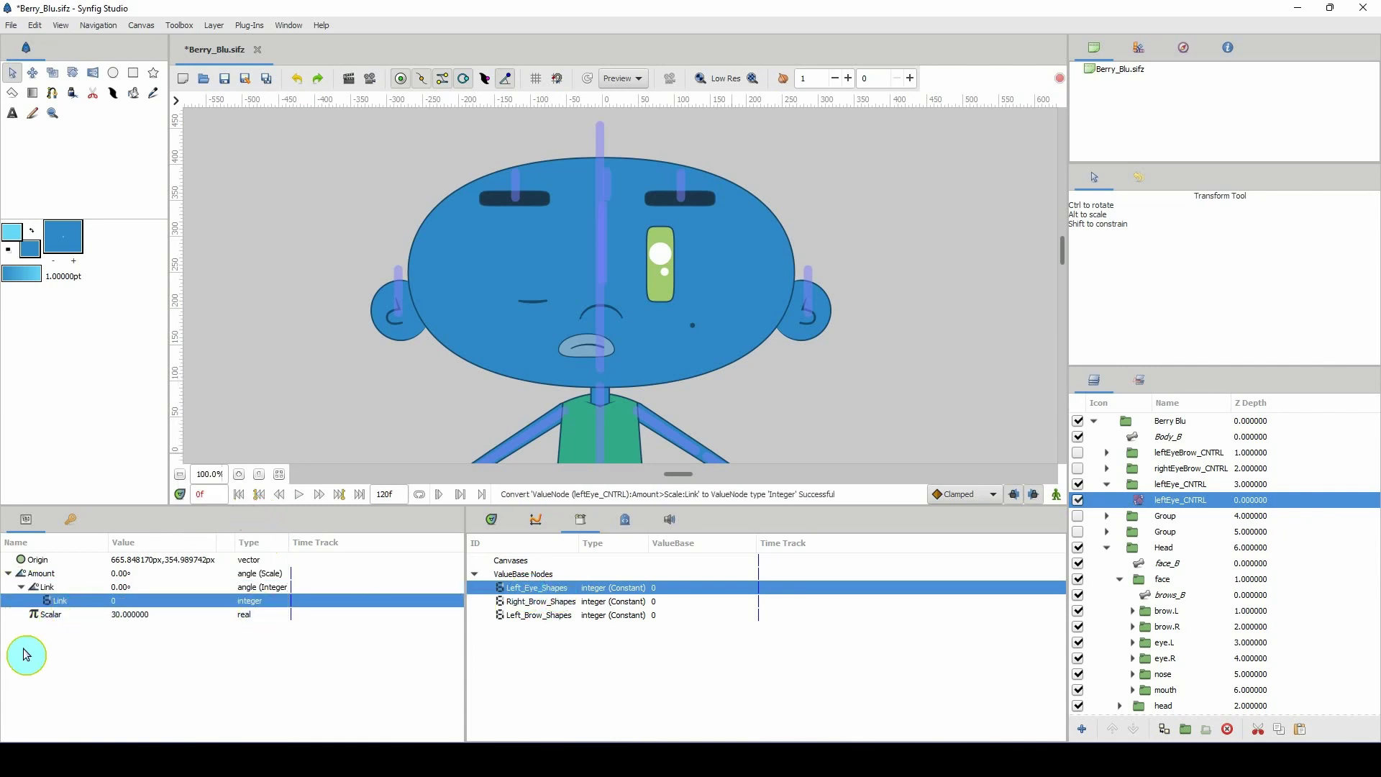
pyautogui.rightClick(70, 603)
pyautogui.click(122, 648)
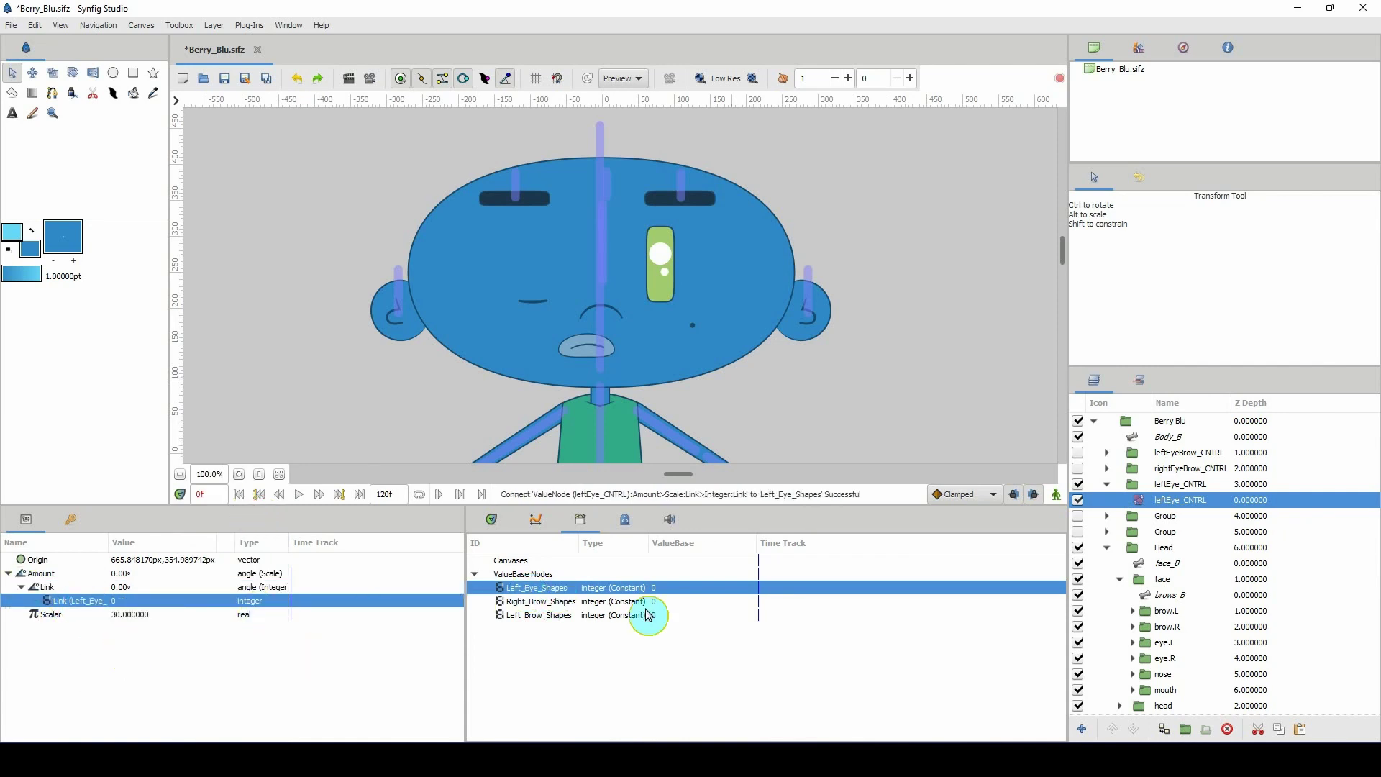
# Test the left eye's rotation control by turning the leftEye_CNTRL layer's handle beside the head
pyautogui.click(1172, 500)
pyautogui.hscroll(3, 672, 395)
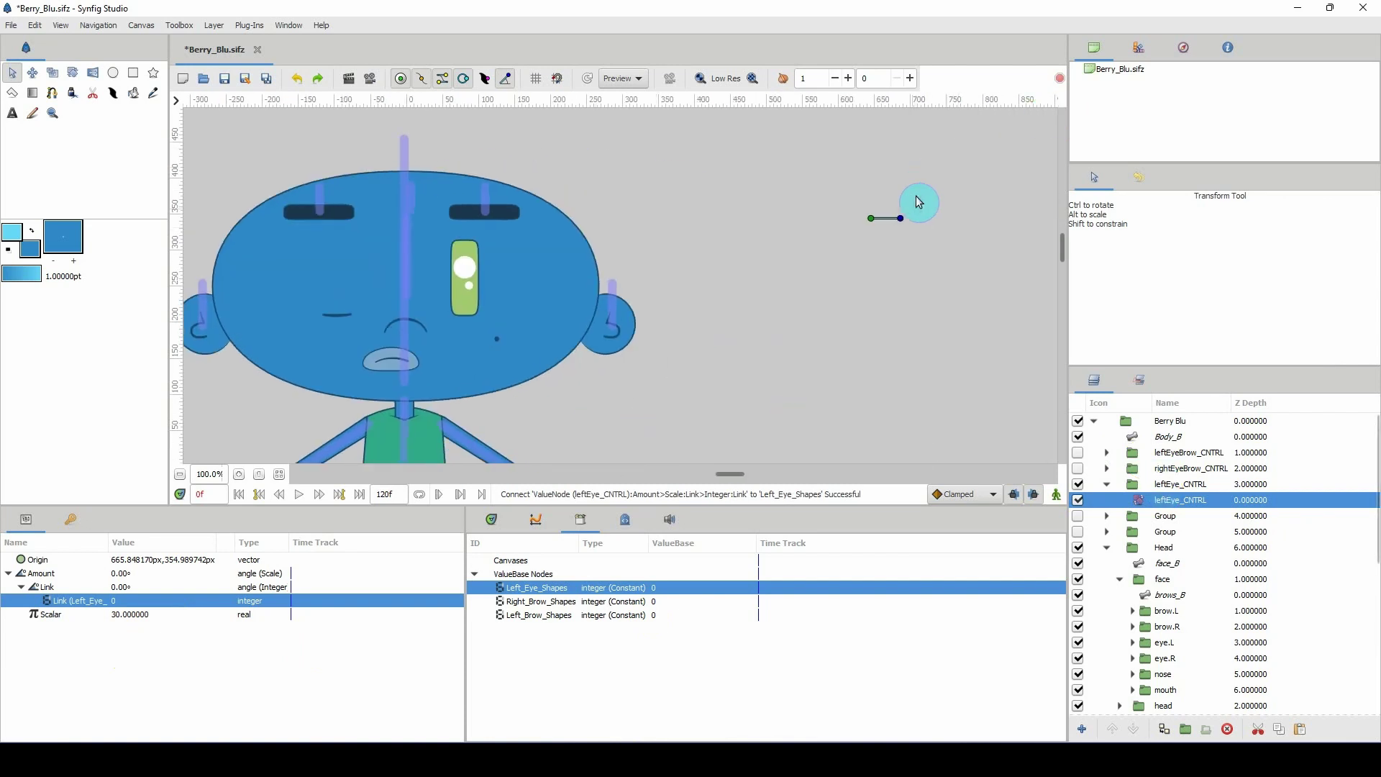
pyautogui.moveTo(899, 218)
pyautogui.mouseDown()
pyautogui.moveTo(872, 190)
pyautogui.moveTo(883, 200)
pyautogui.moveTo(856, 197)
pyautogui.moveTo(902, 219)
pyautogui.mouseUp()
pyautogui.moveTo(428, 403); pyautogui.dragTo(569, 391)
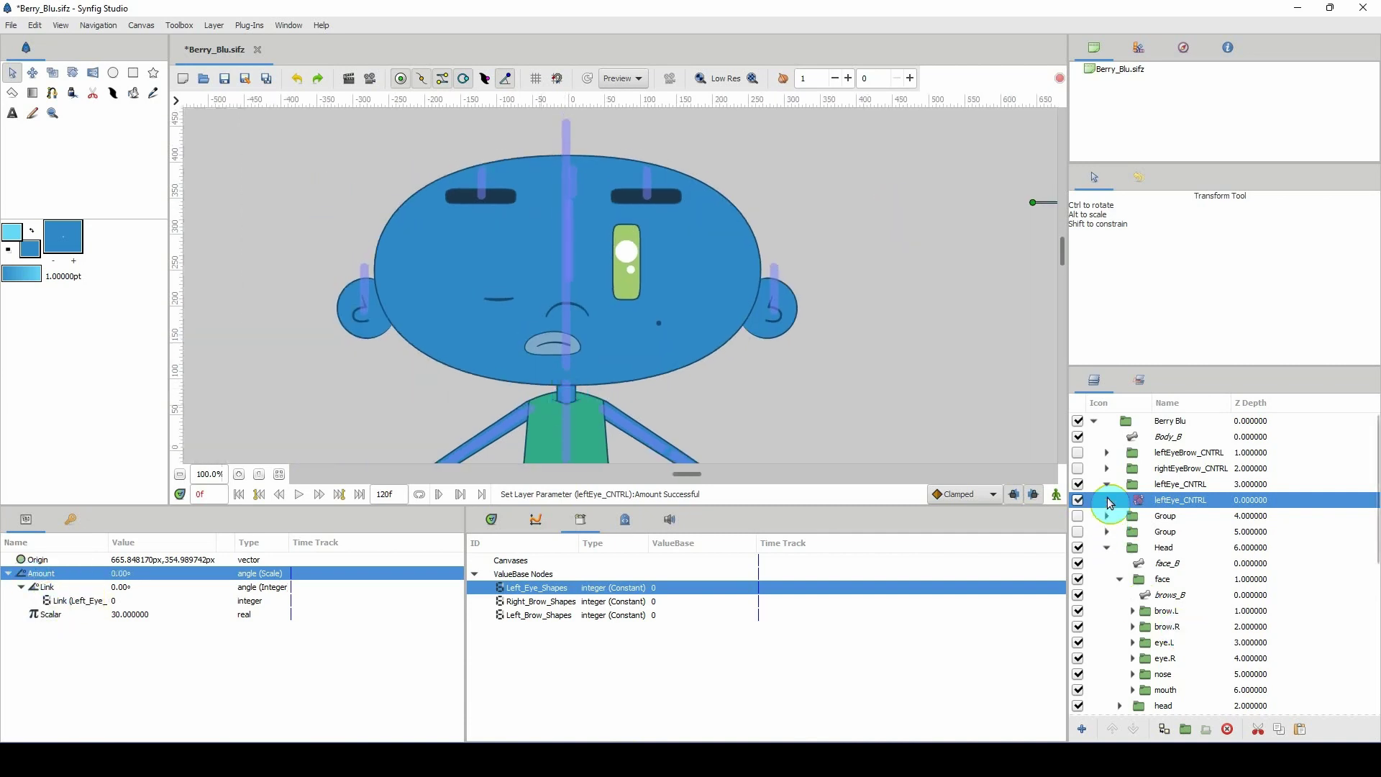
# Expand both eyebrow control groups and rename the rotate layer inside leftEyeBrow_CNTRL as leftEyeBrow_SHAPES
pyautogui.click(1106, 469)
pyautogui.click(1107, 452)
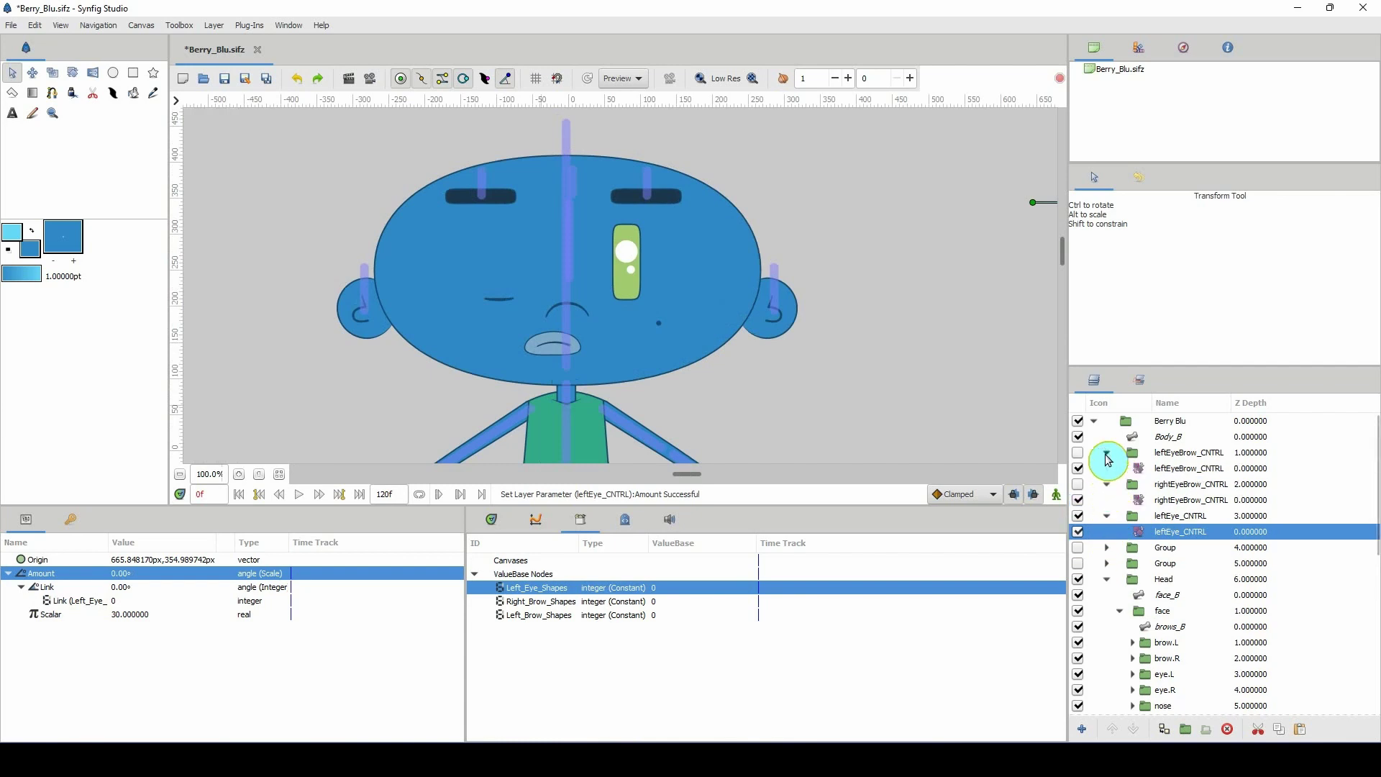
pyautogui.click(1174, 467)
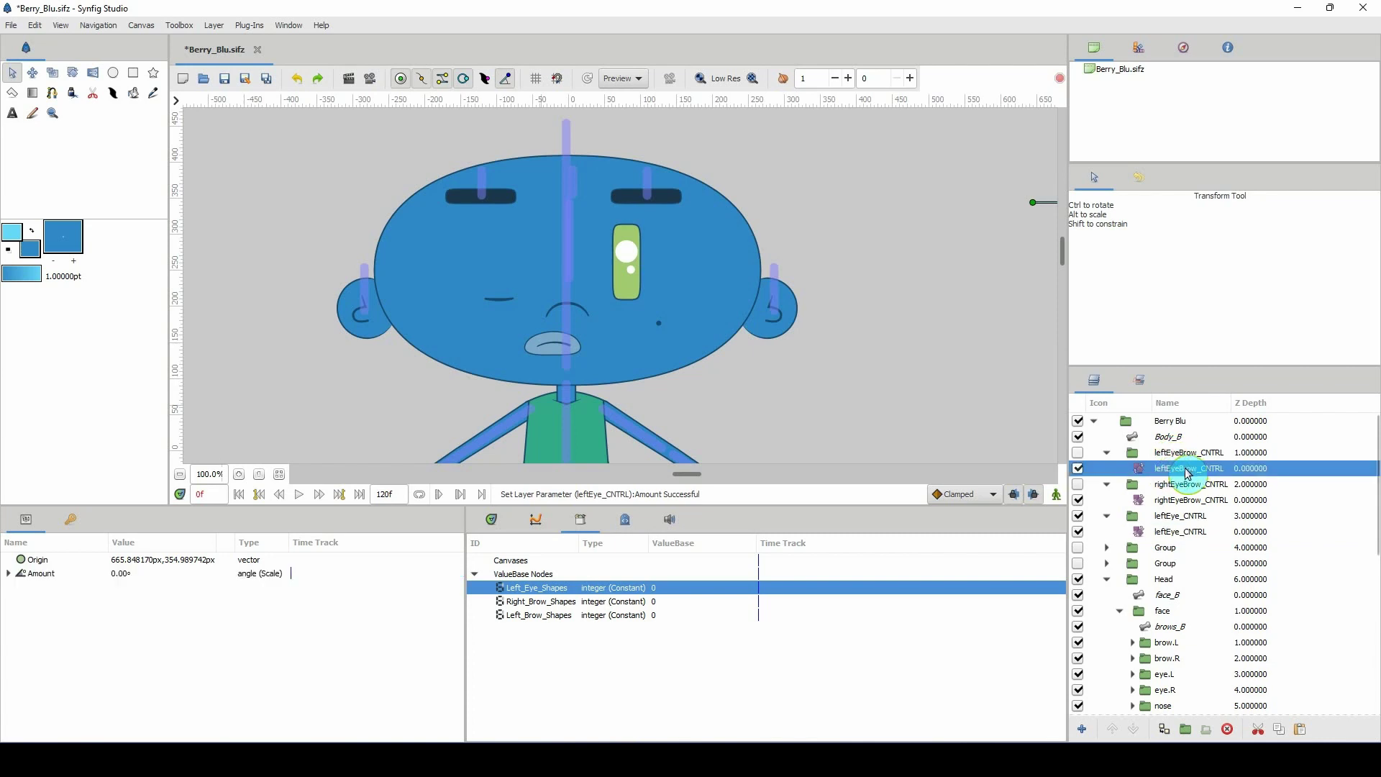
pyautogui.click(1177, 469)
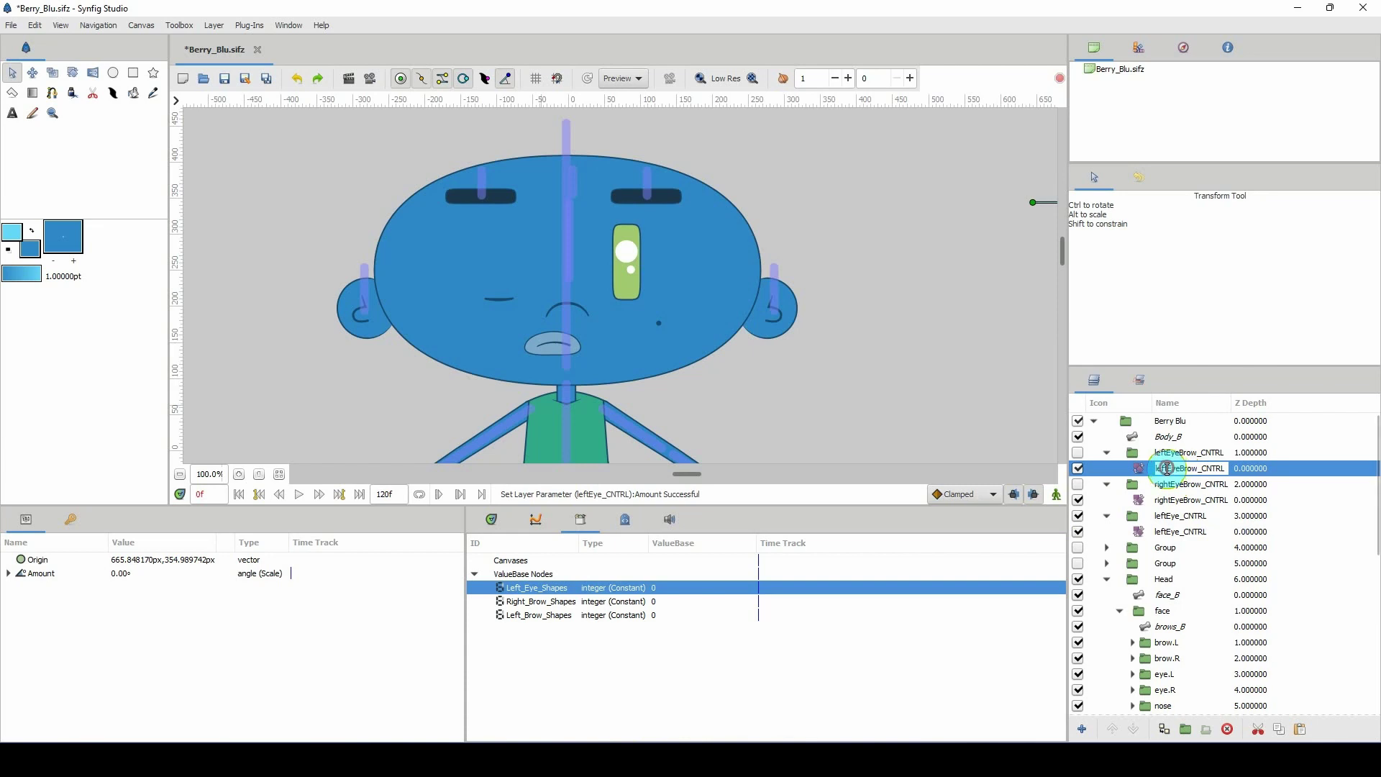
pyautogui.moveTo(1167, 468)
pyautogui.mouseDown()
pyautogui.moveTo(1140, 469)
pyautogui.moveTo(1152, 483)
pyautogui.mouseUp()
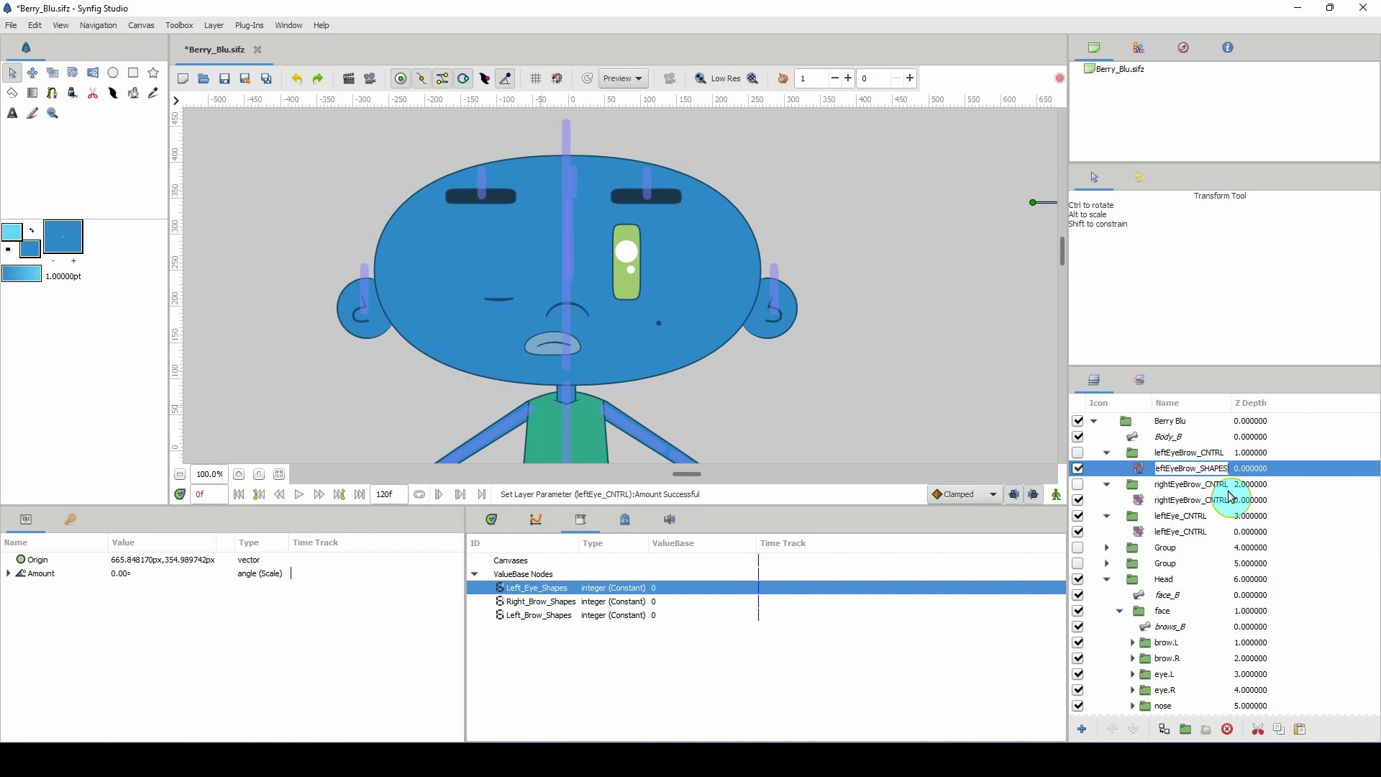
pyautogui.write('_SHAPES')
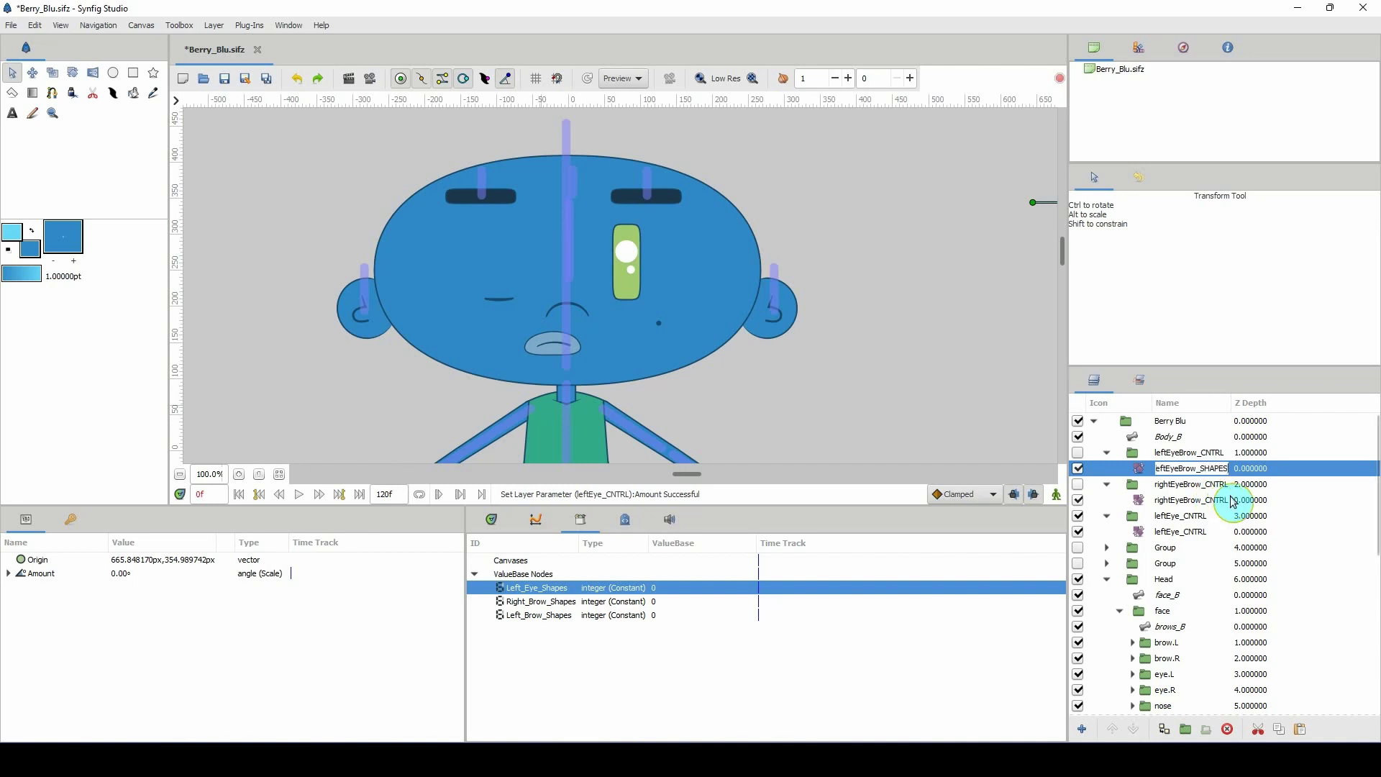
pyautogui.press('Return')
pyautogui.click(1218, 474)
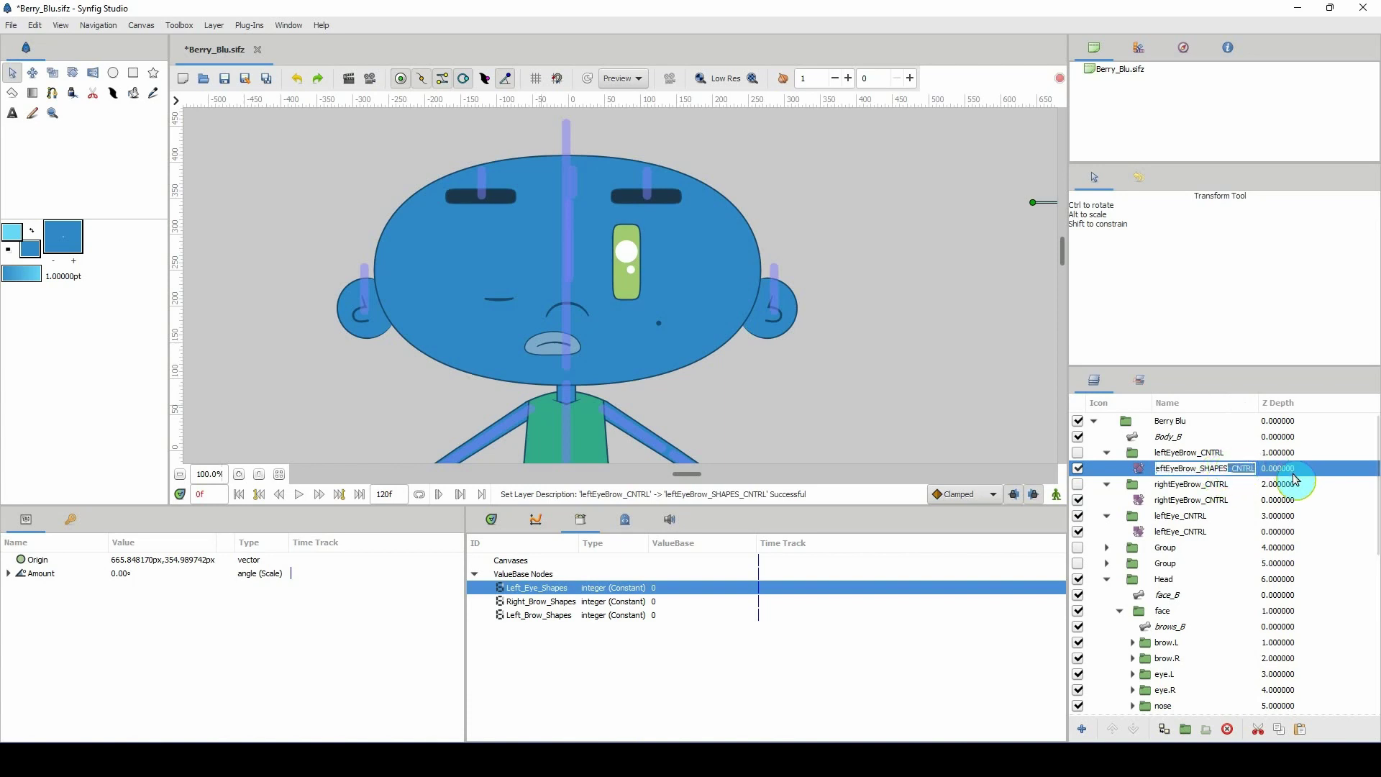
pyautogui.press('BackSpace')
pyautogui.press('Return')
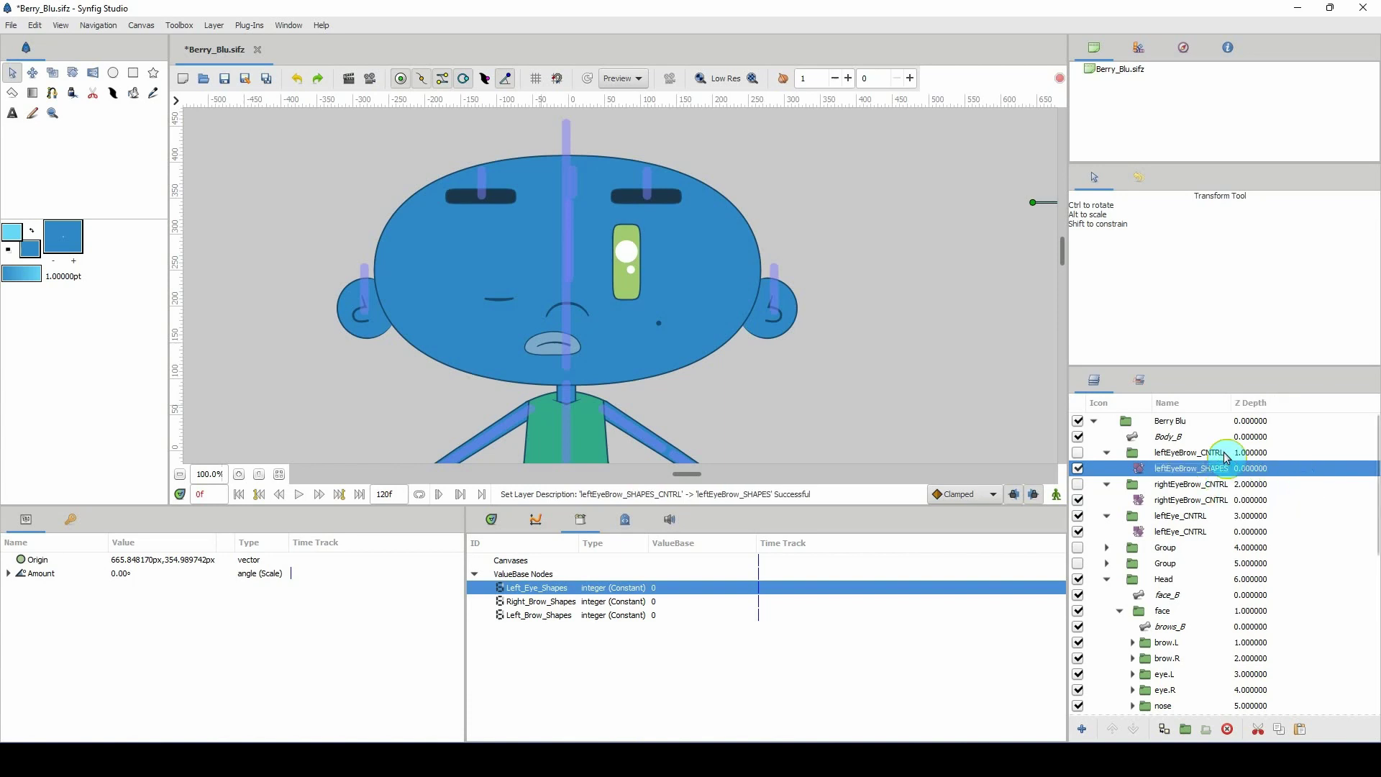
# Rename the rotate layer inside the rightEyeBrow_CNTRL group as rightEyeBrow_SHAPES, reusing the left eyebrow layer's suffix
pyautogui.click(1170, 453)
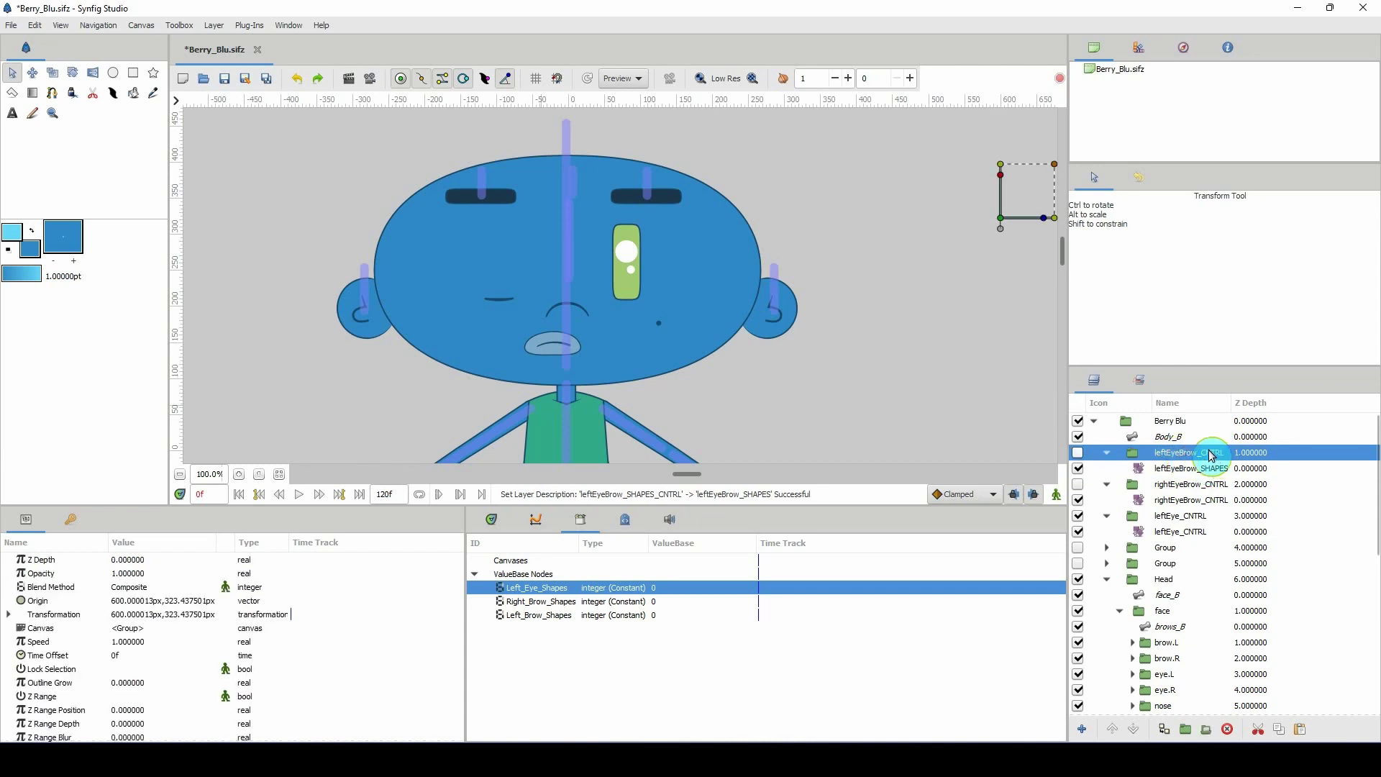
pyautogui.click(1177, 500)
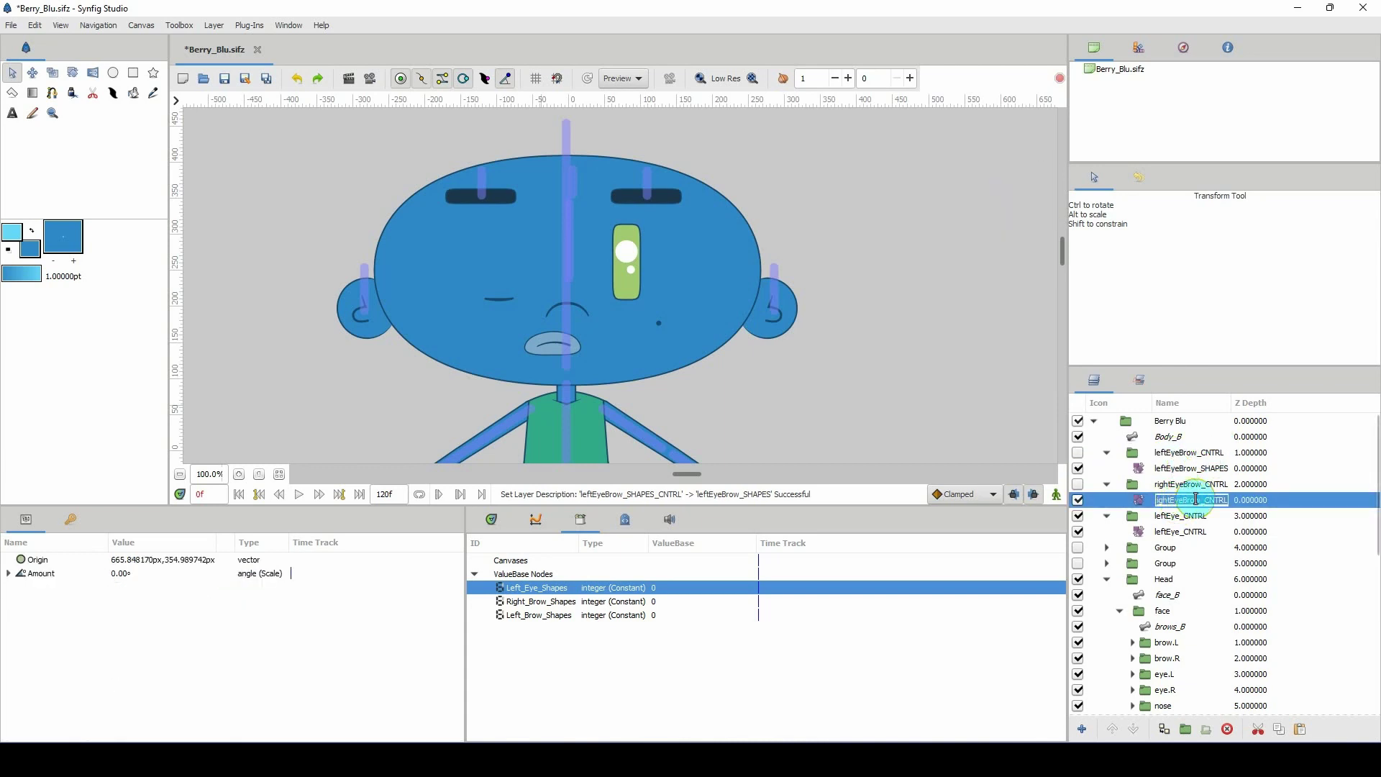
pyautogui.click(1204, 469)
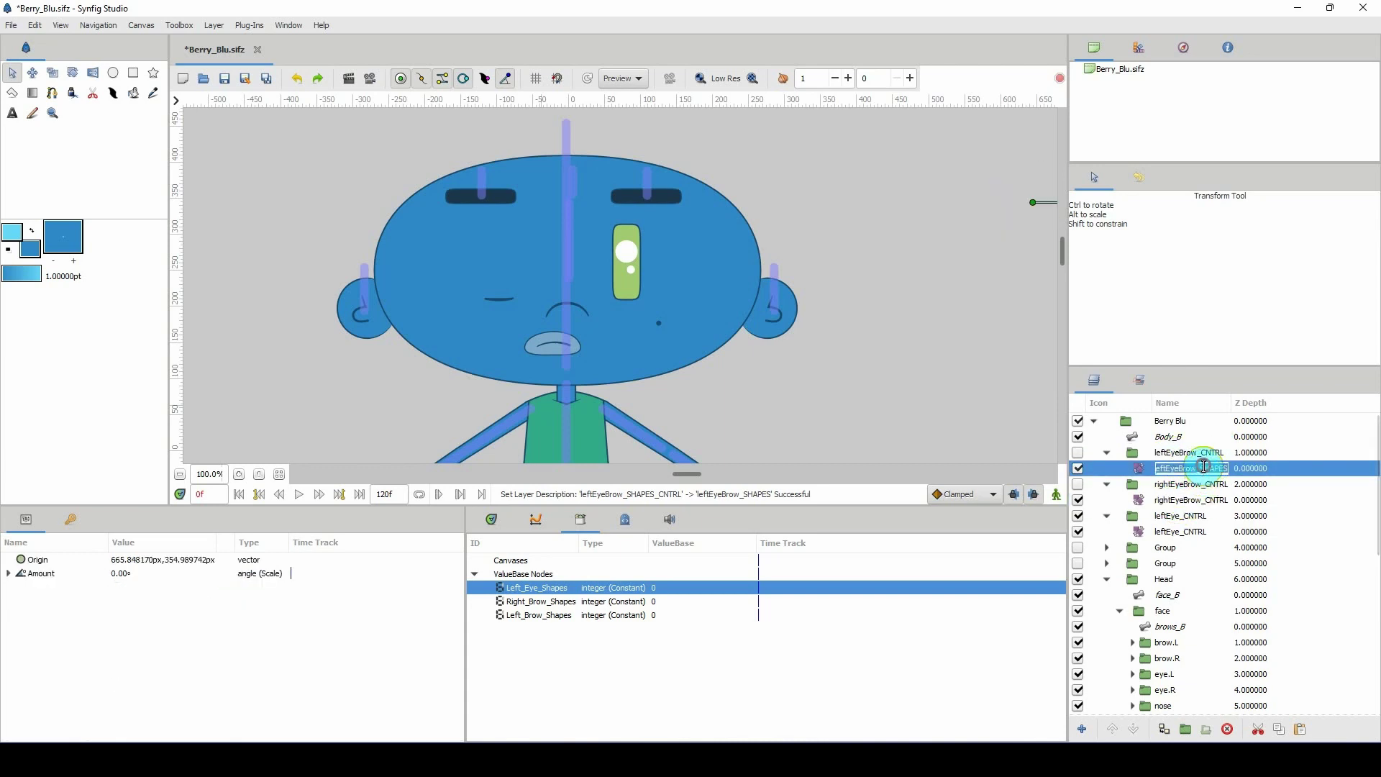
pyautogui.click(1208, 469)
pyautogui.moveTo(1214, 469); pyautogui.dragTo(1230, 470)
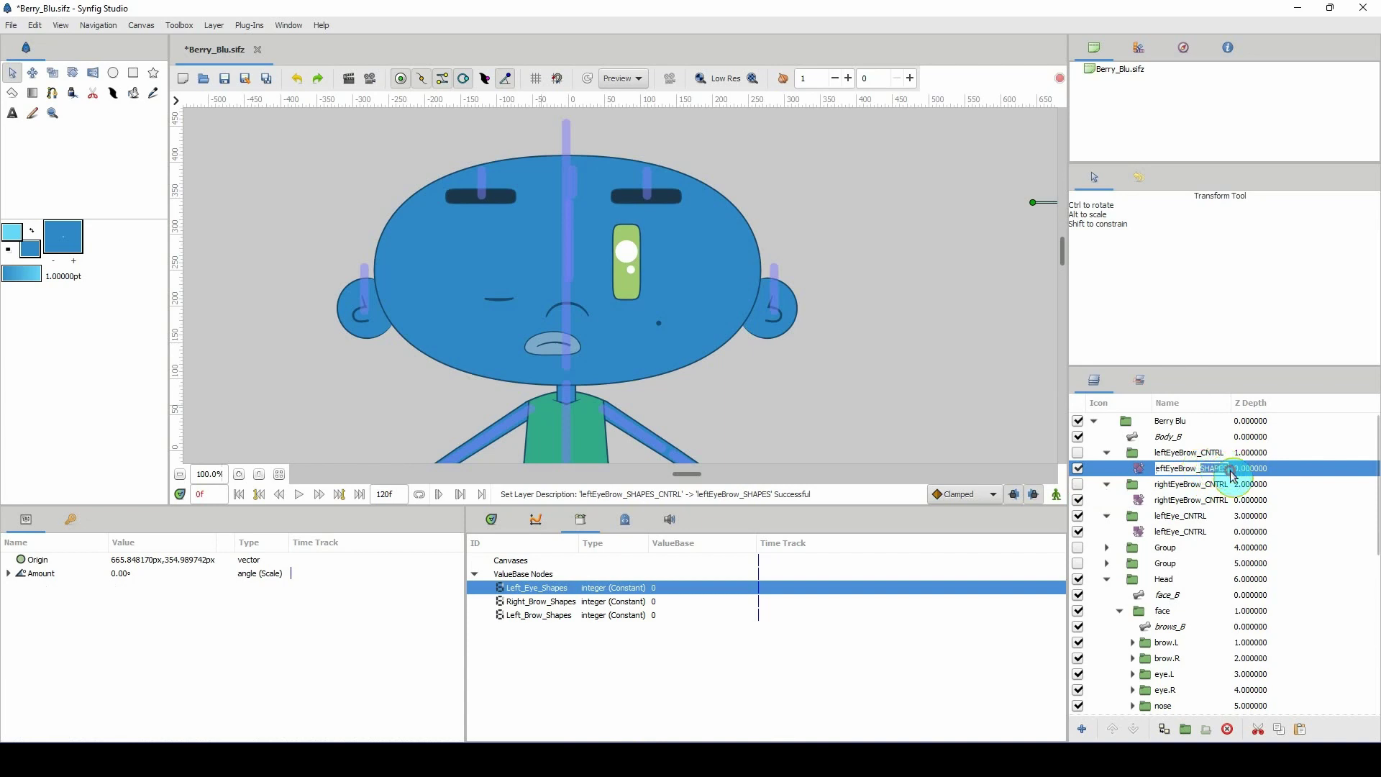
pyautogui.doubleClick(1188, 500)
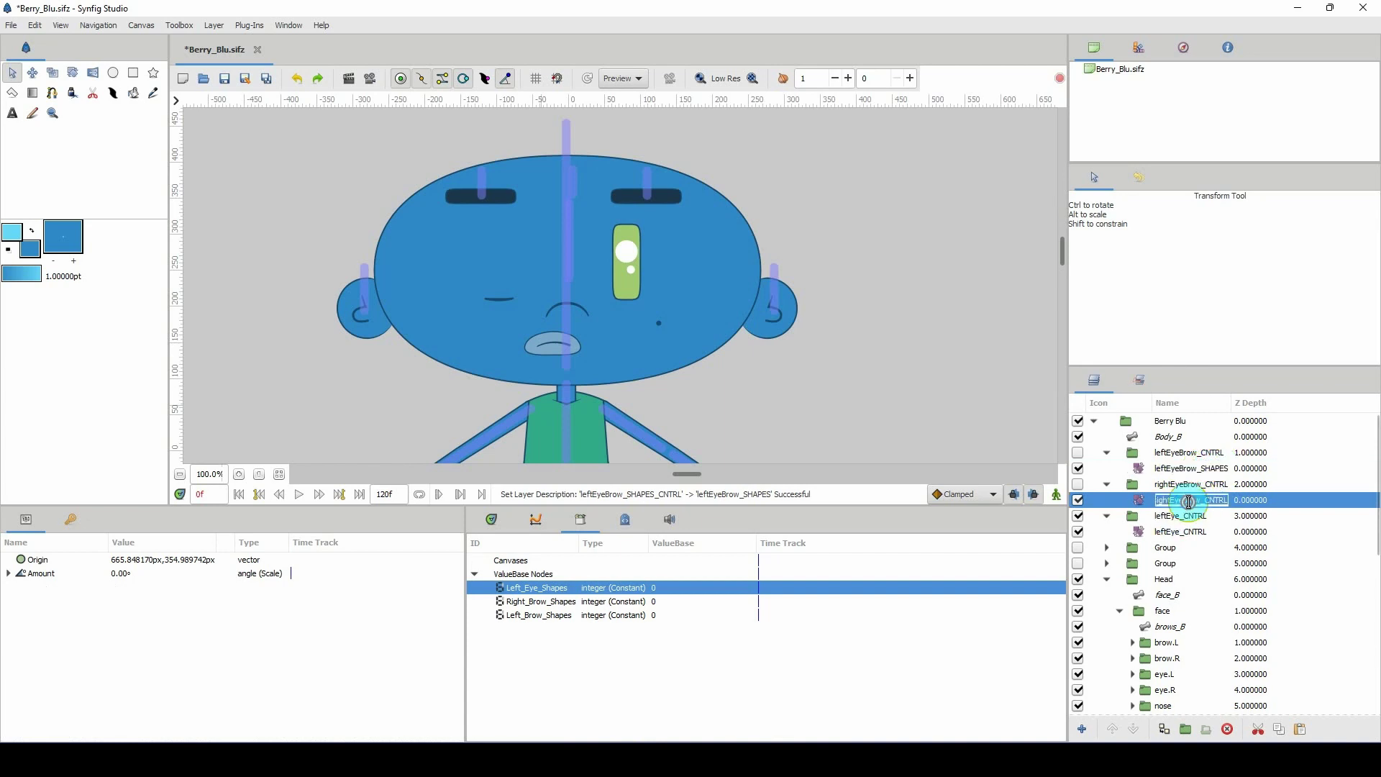
pyautogui.click(1200, 500)
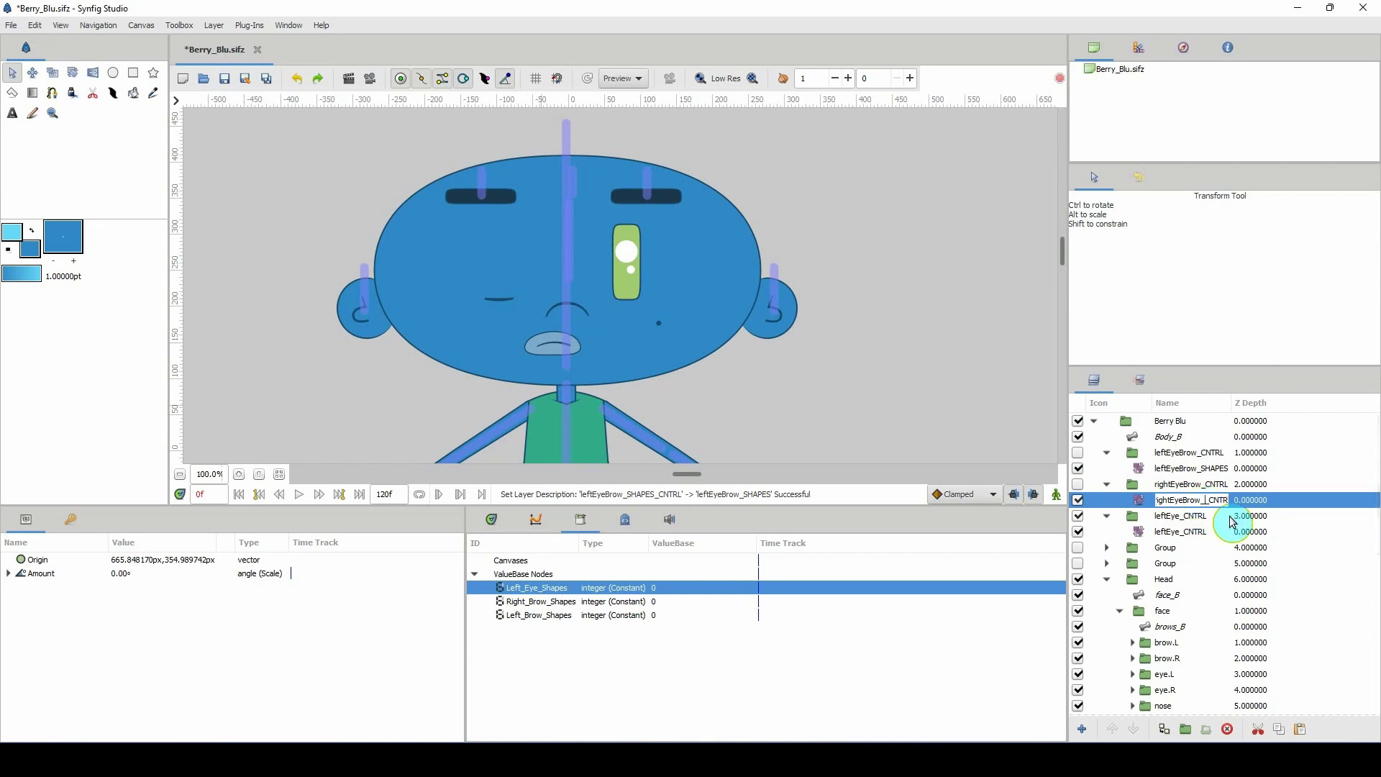
pyautogui.write('_SHAPES')
pyautogui.press('Return')
pyautogui.doubleClick(1238, 500)
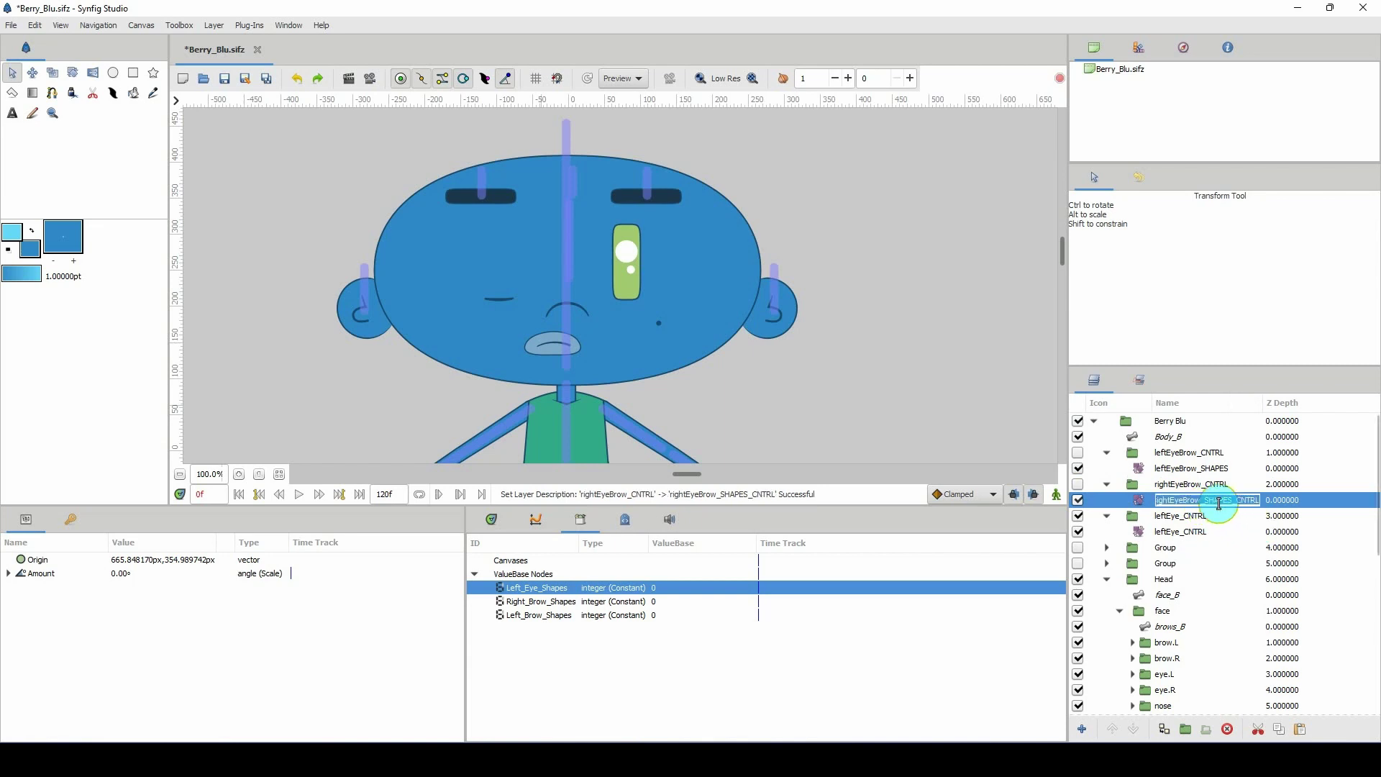
pyautogui.moveTo(1233, 500); pyautogui.dragTo(1279, 500)
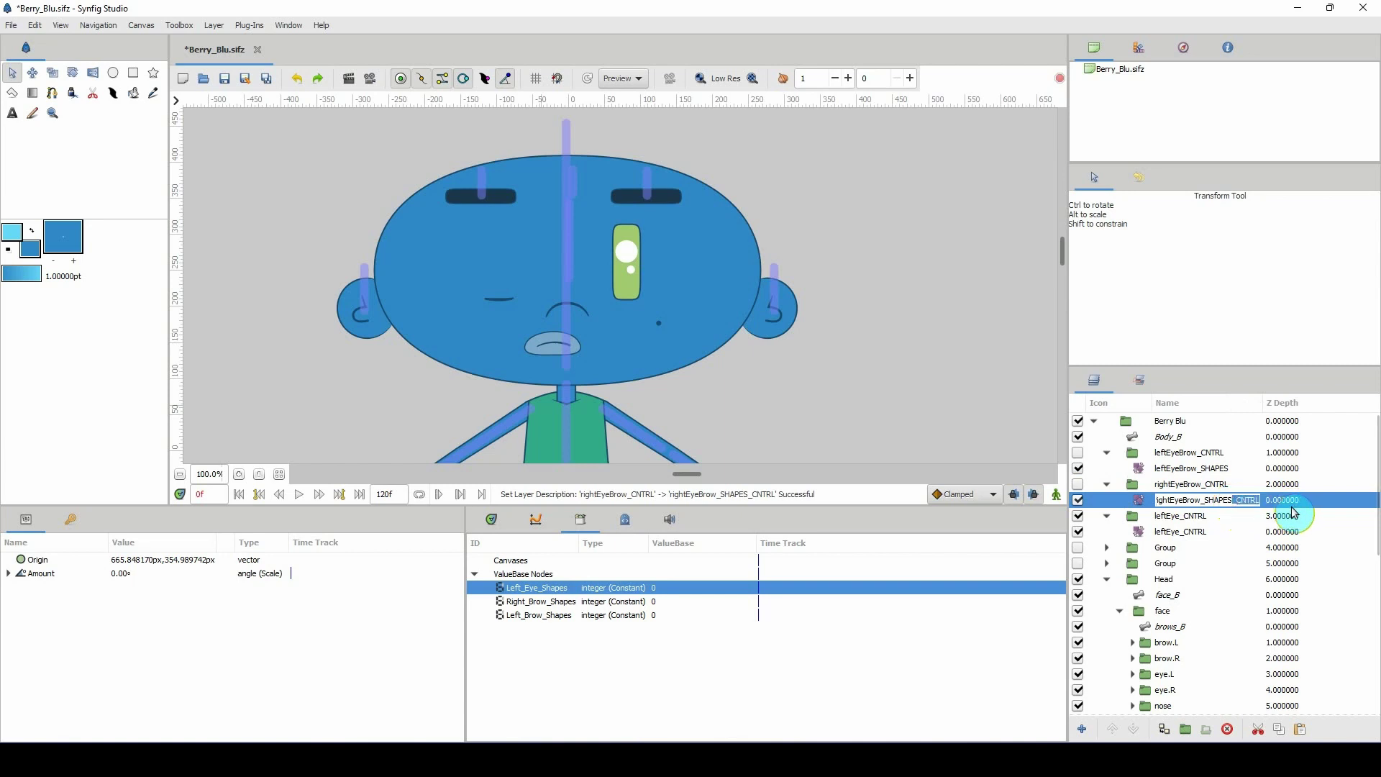
pyautogui.press('Return')
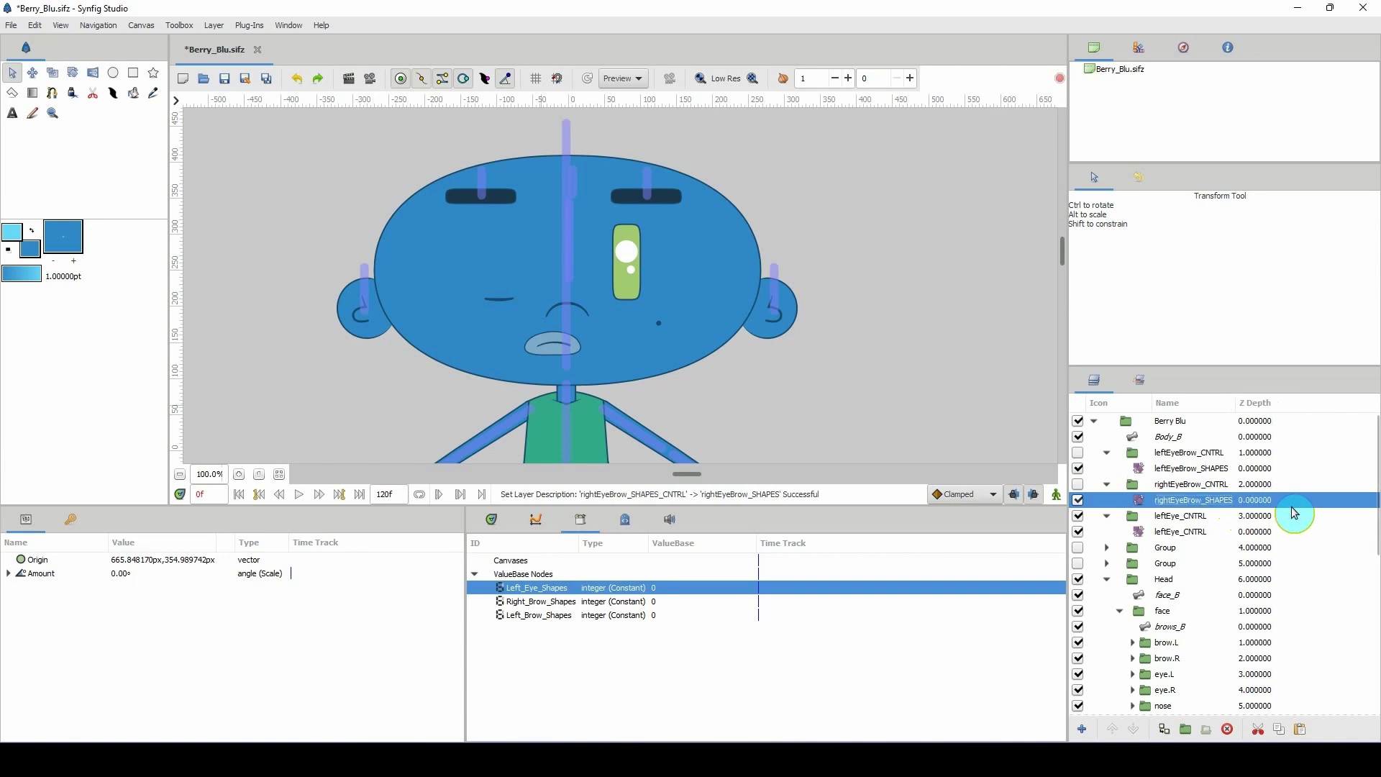
# Rename the rotate layer inside the leftEye_CNTRL group as leftEye_SHAPES
pyautogui.click(1173, 536)
pyautogui.doubleClick(1172, 536)
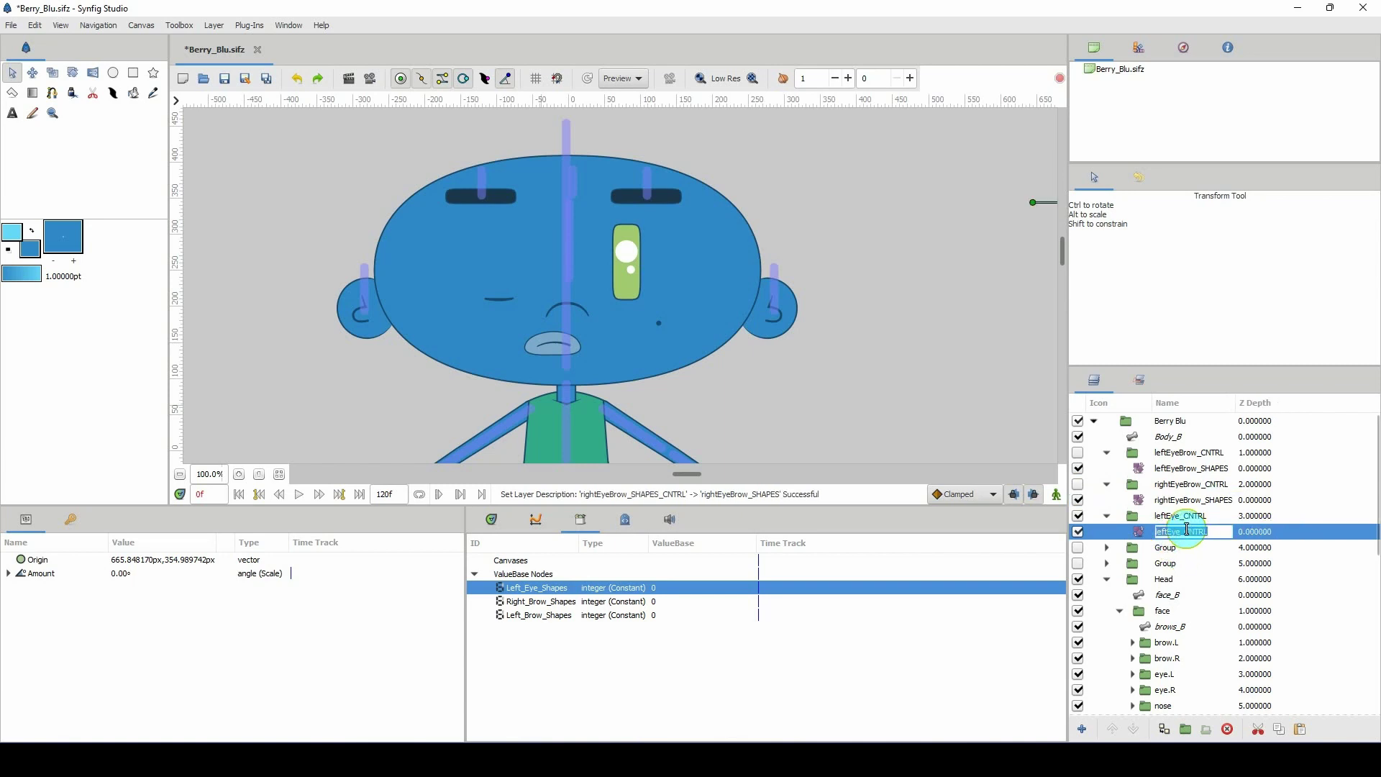
pyautogui.click(1184, 531)
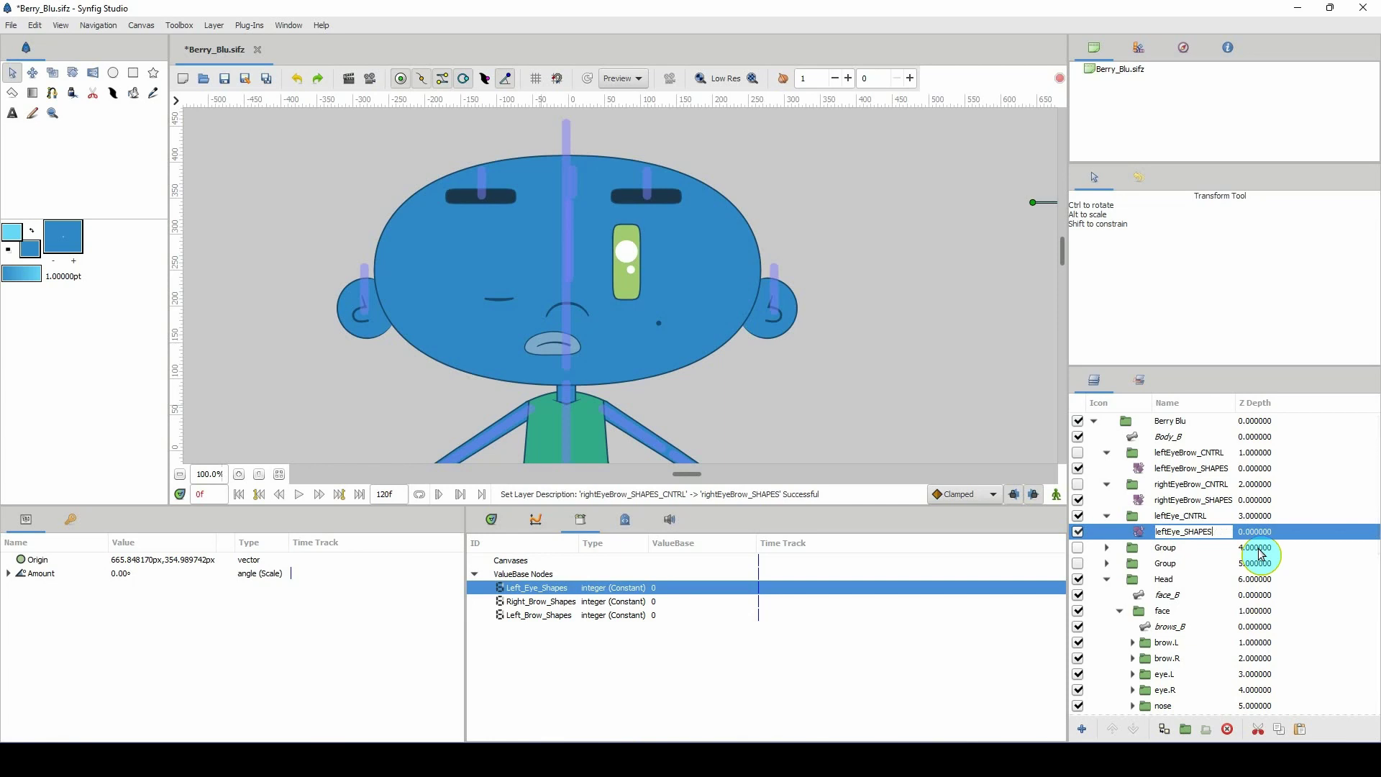
pyautogui.press('Return')
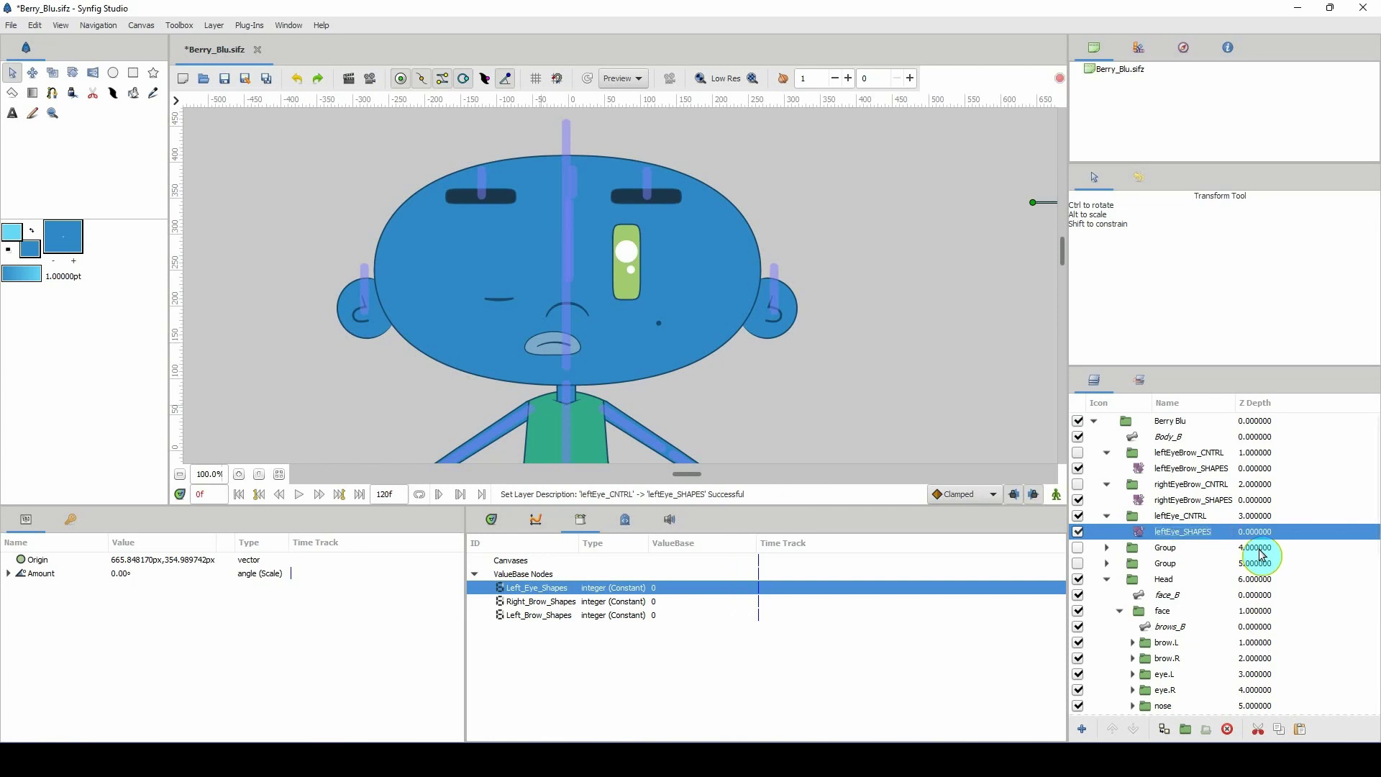
# Rename the leftEye_CNTRL group as leftEye_SHAPES_CNTRL
pyautogui.doubleClick(1177, 515)
pyautogui.click(1178, 515)
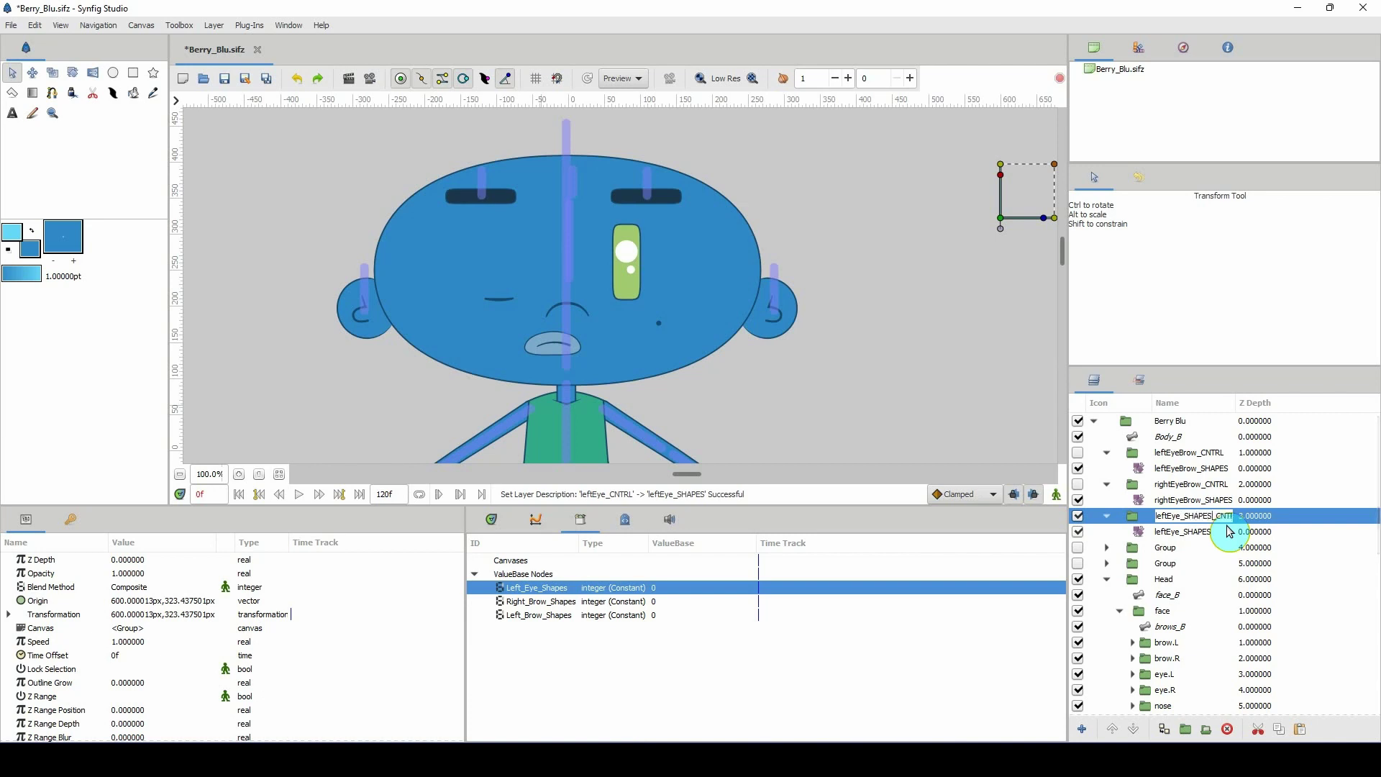
pyautogui.press('Return')
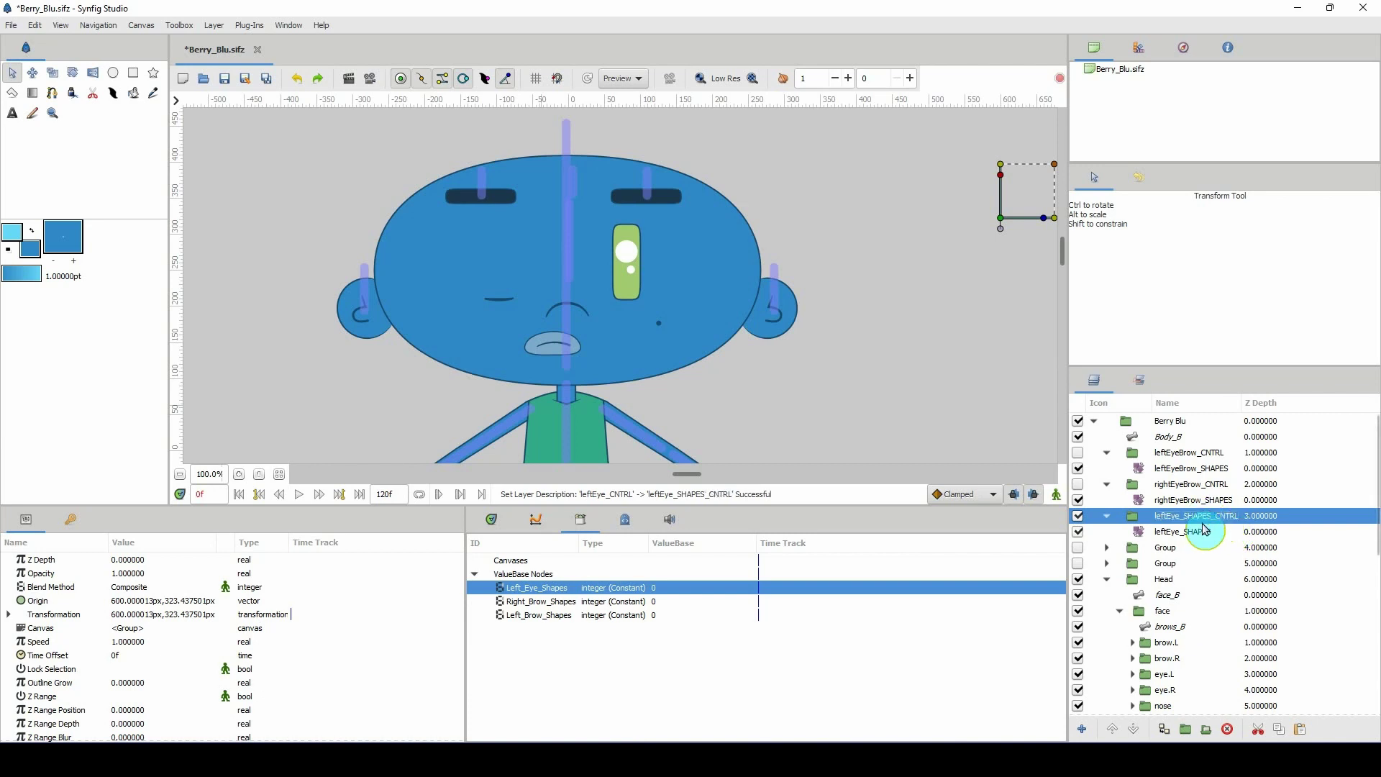
# Rename the rightEyeBrow_CNTRL group as rightEyeBrow_SHAPES_CNTRL, reusing the suffix from its rotate layer
pyautogui.click(1180, 536)
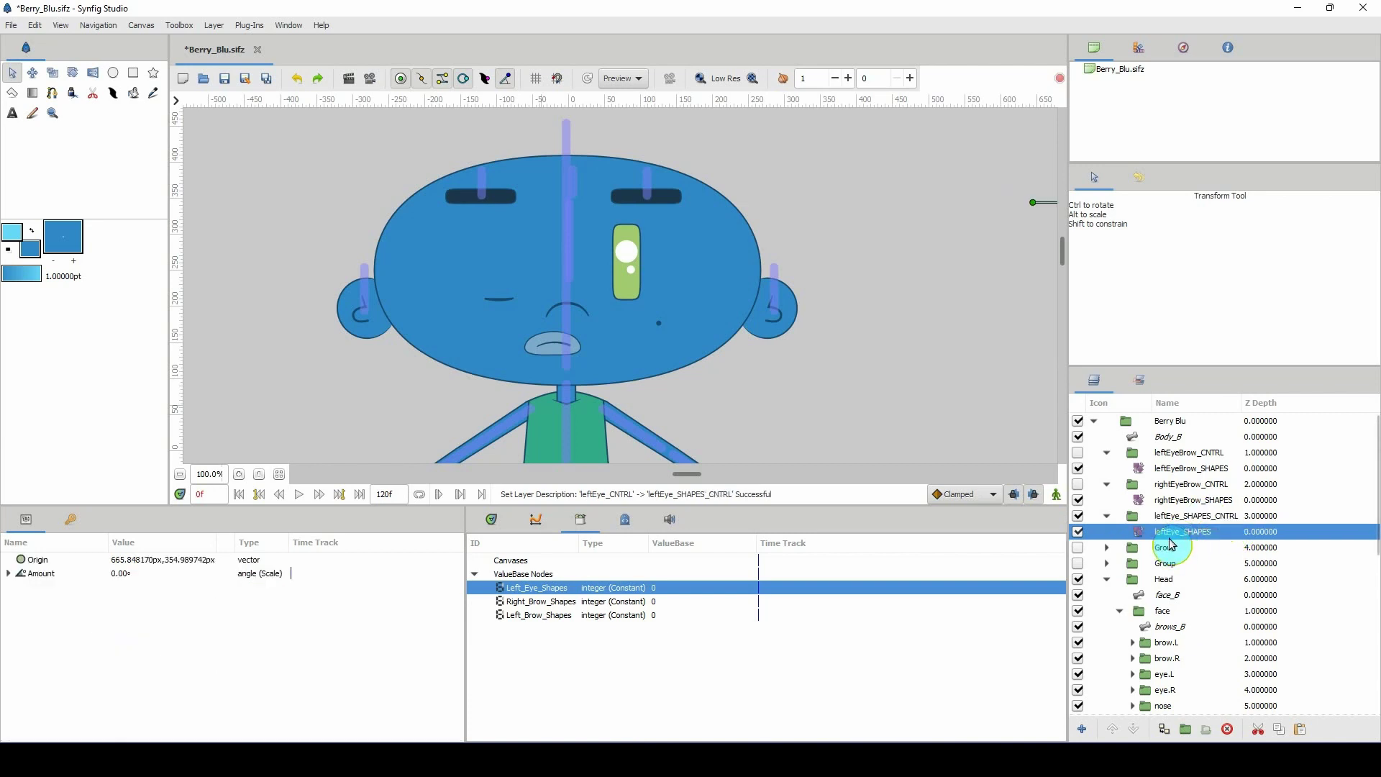
pyautogui.click(1180, 516)
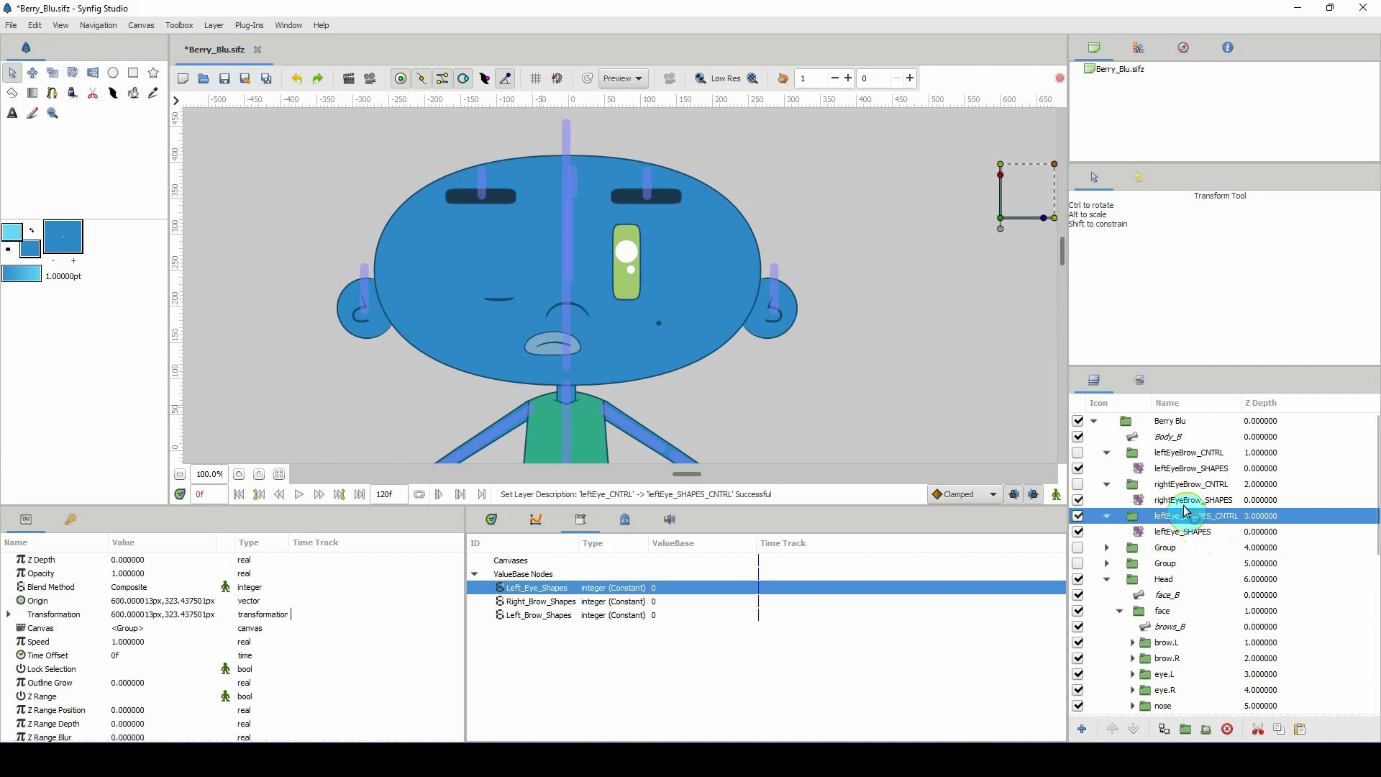
pyautogui.click(1185, 502)
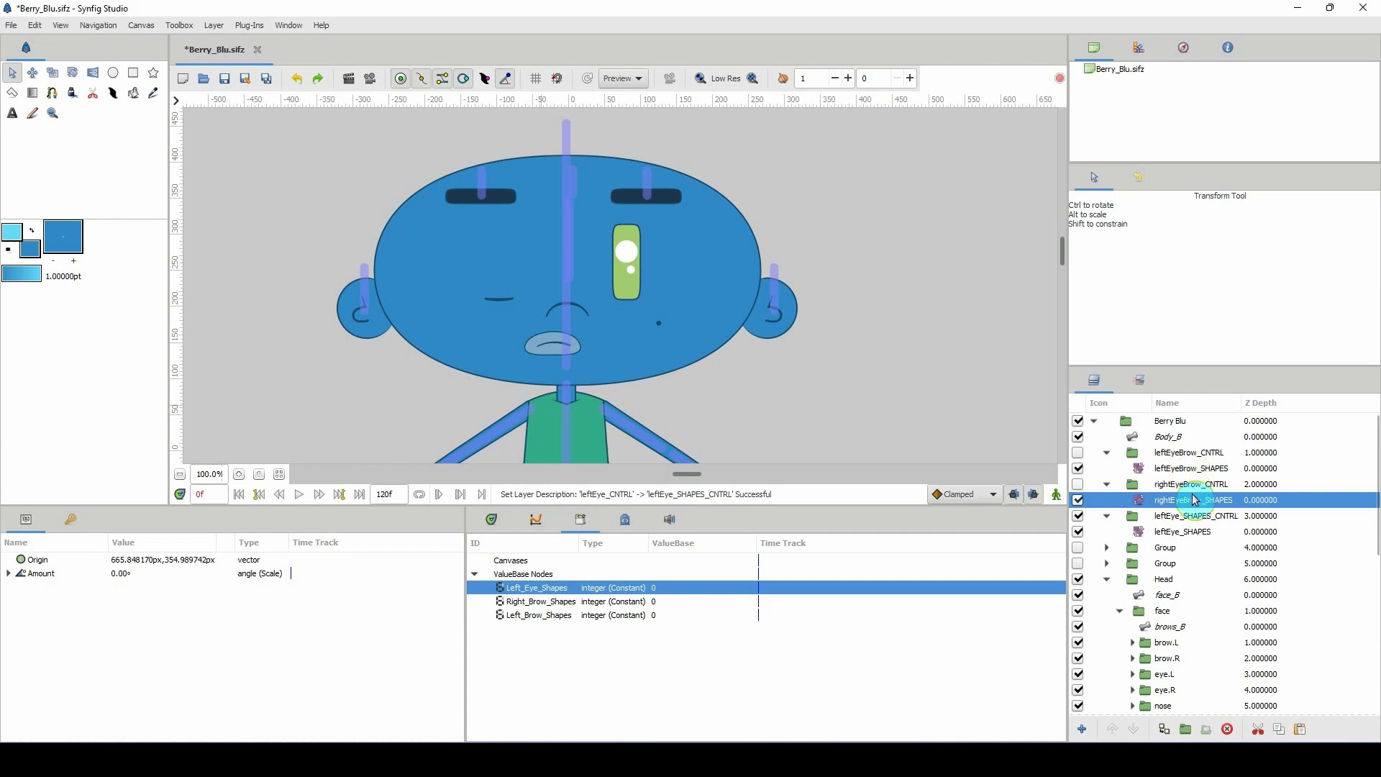
pyautogui.doubleClick(1187, 502)
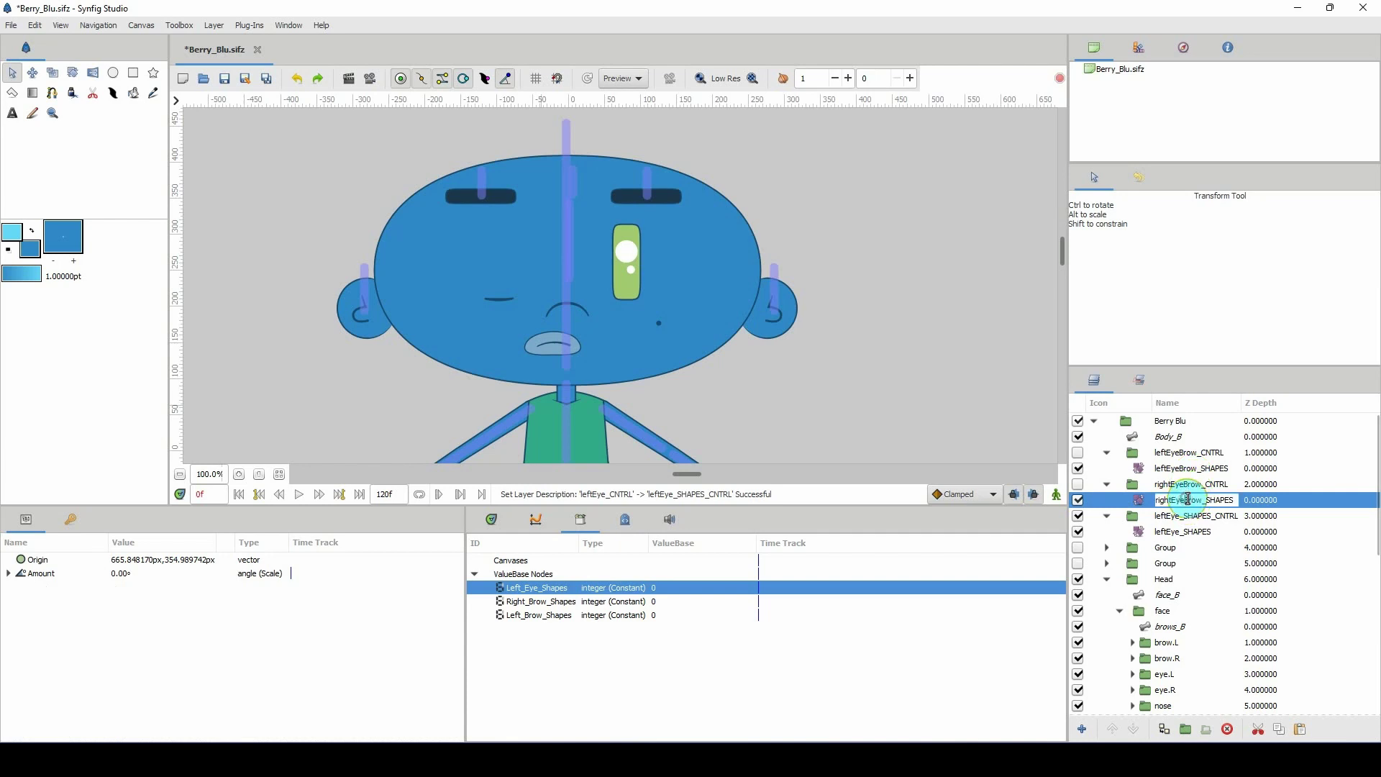
pyautogui.moveTo(1200, 500); pyautogui.dragTo(1265, 501)
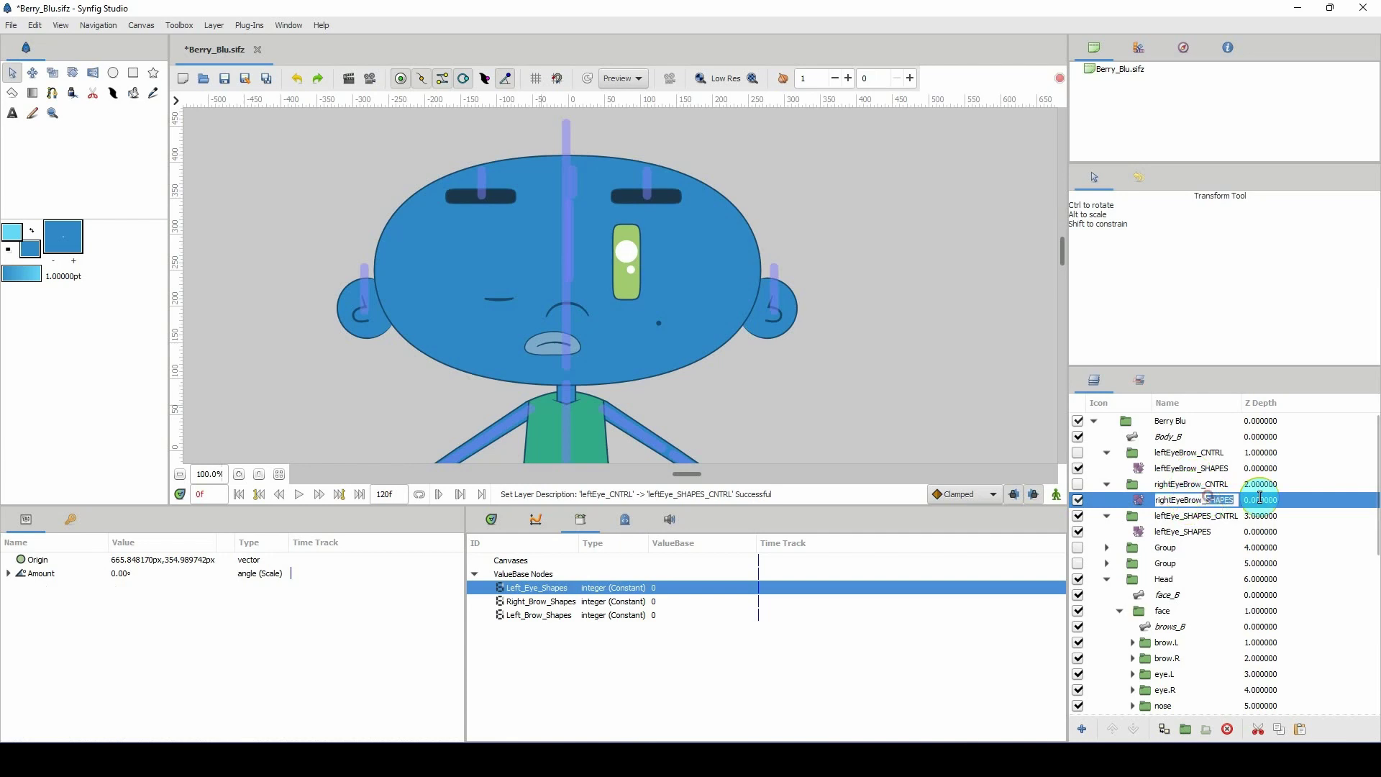
pyautogui.click(1191, 486)
pyautogui.click(1194, 485)
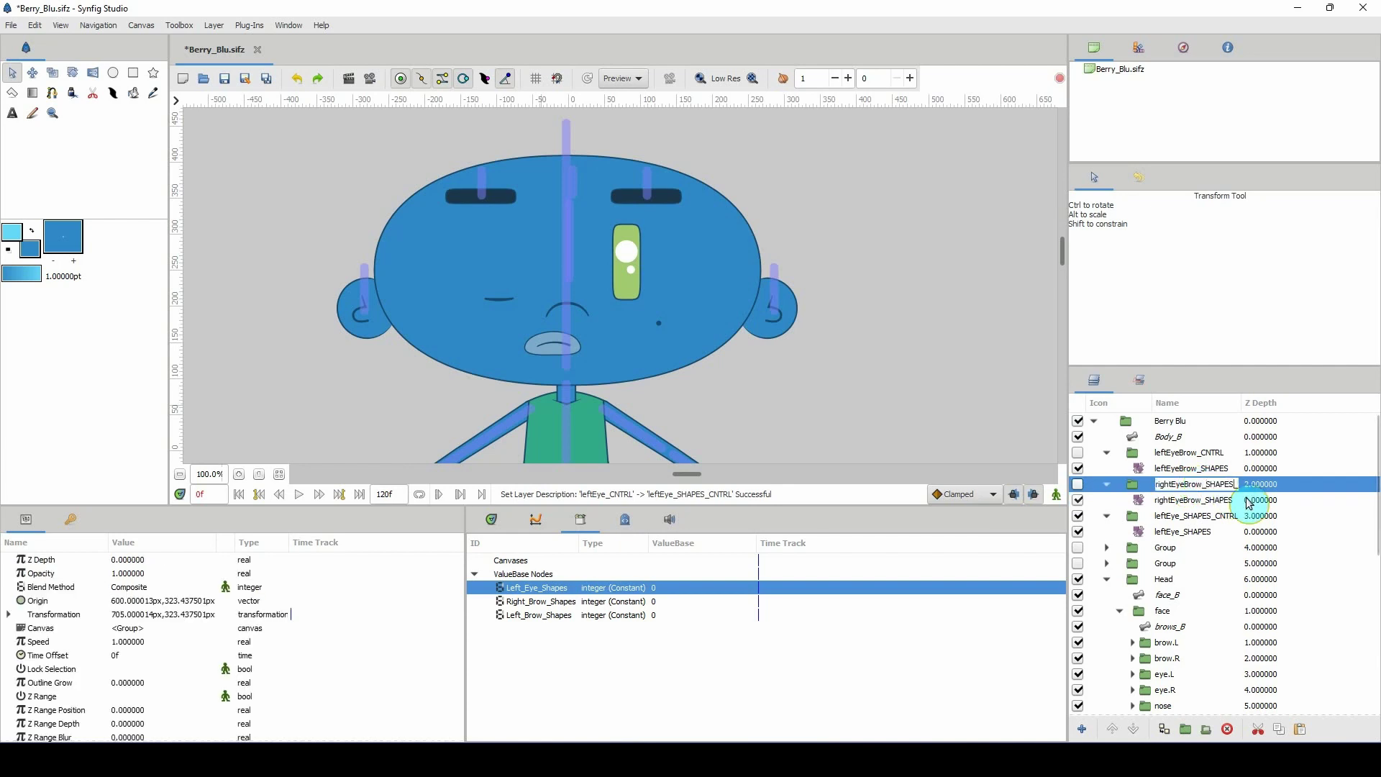
pyautogui.press('Return')
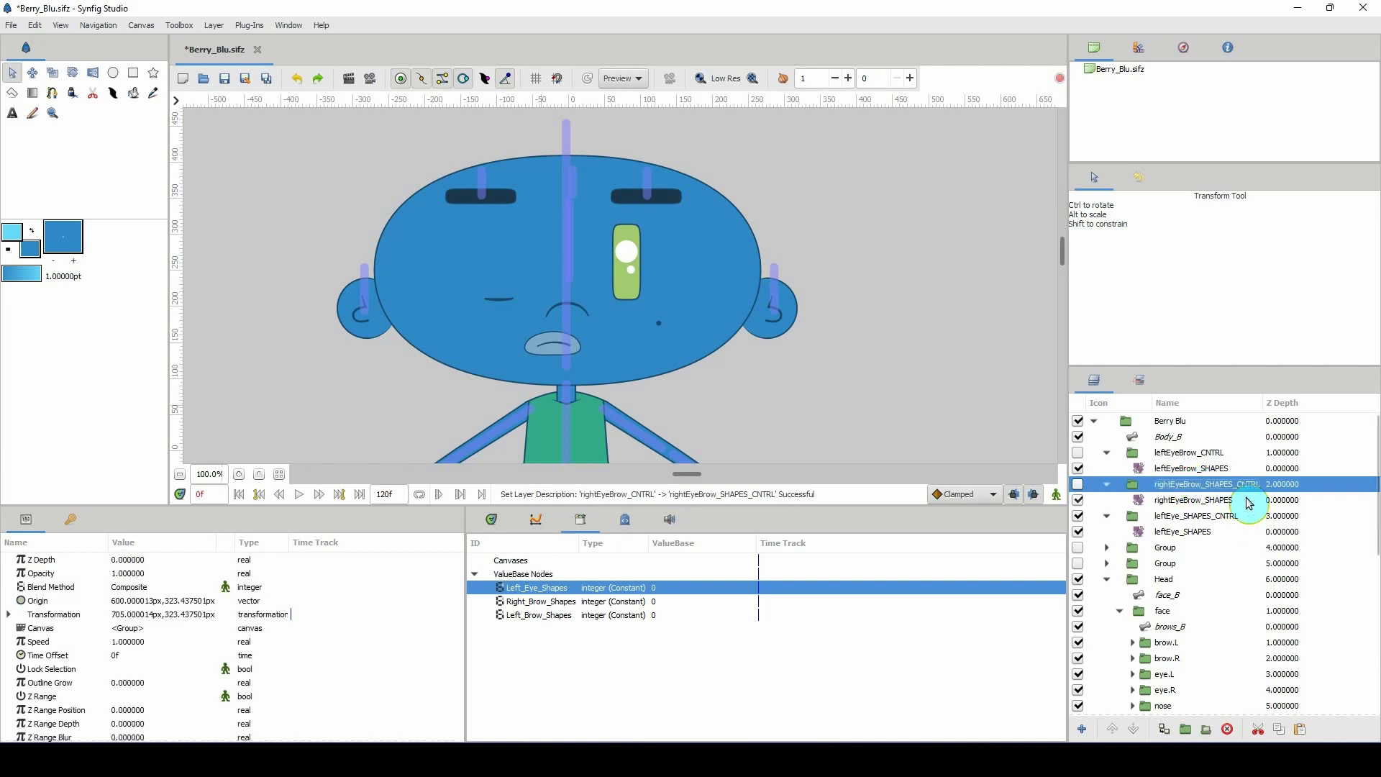
# Rename the leftEyeBrow_CNTRL group as leftEyeBrow_SHAPES_CNTRL
pyautogui.click(1168, 471)
pyautogui.click(1188, 452)
pyautogui.click(1188, 451)
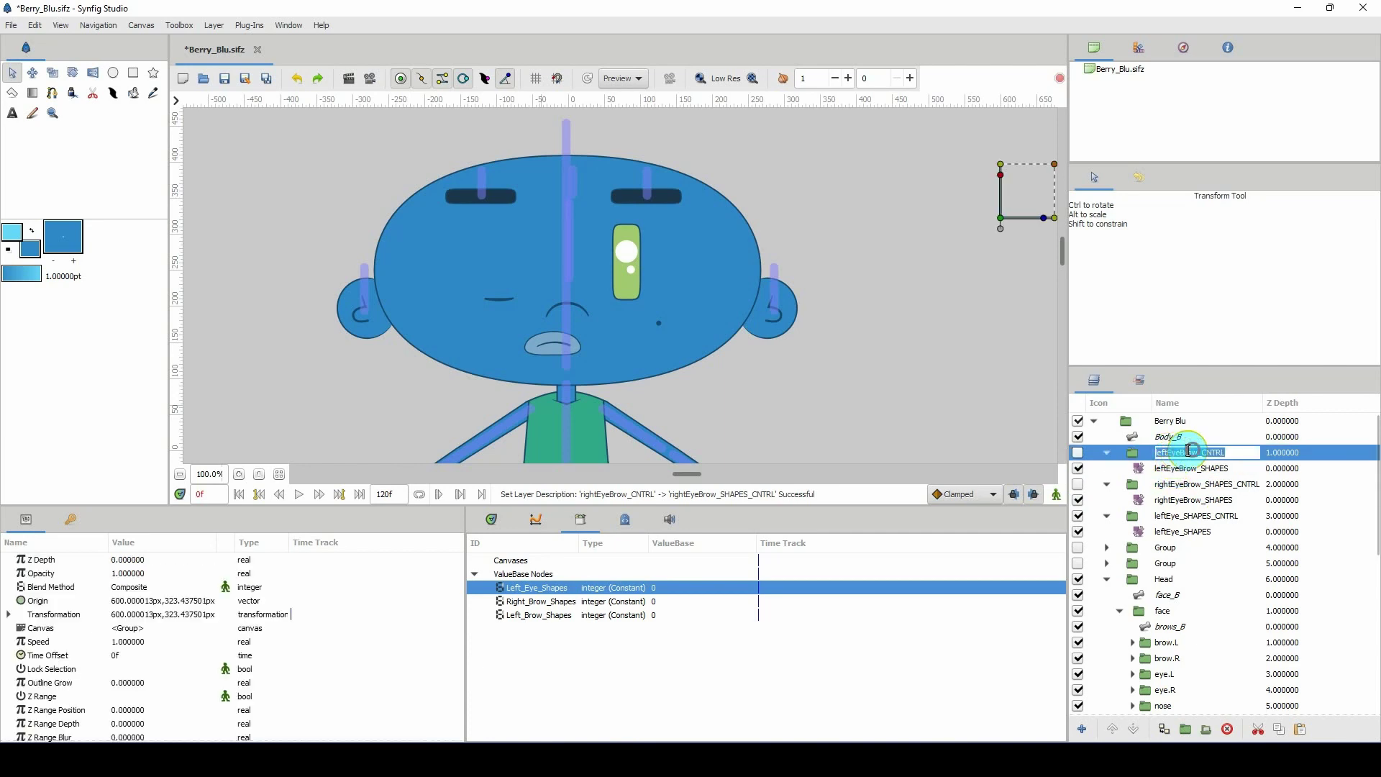
pyautogui.click(1197, 452)
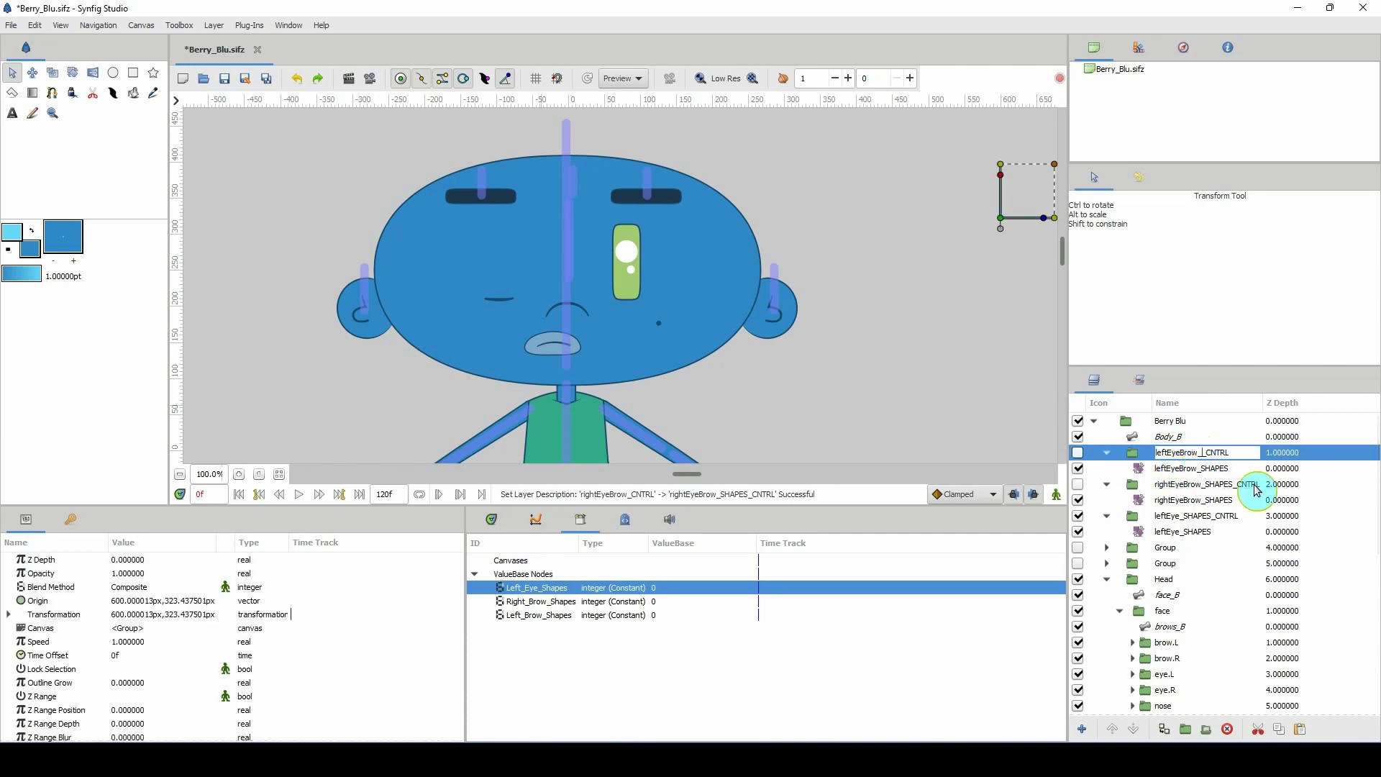
pyautogui.press('Return')
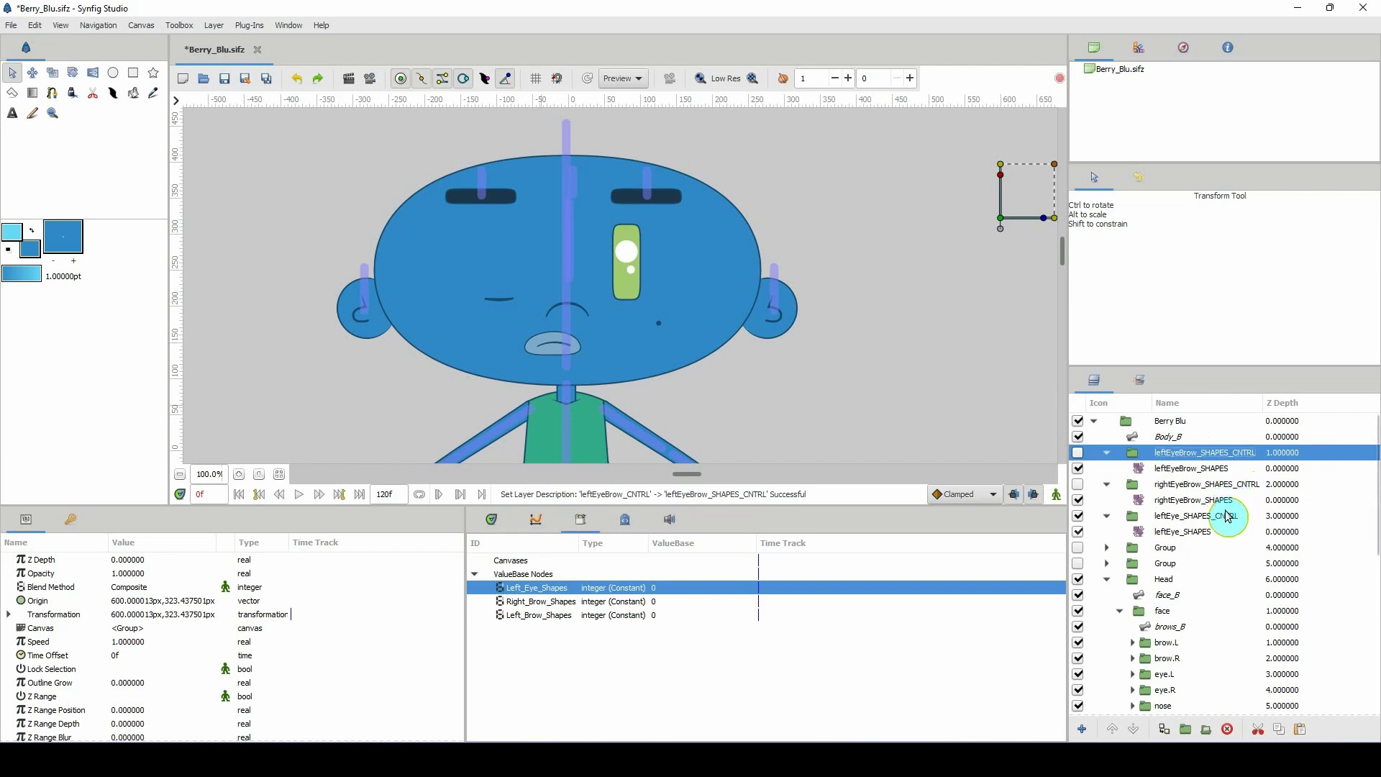
# Collapse the leftEye_SHAPES_CNTRL group in the layer list
pyautogui.click(1187, 484)
pyautogui.click(1192, 518)
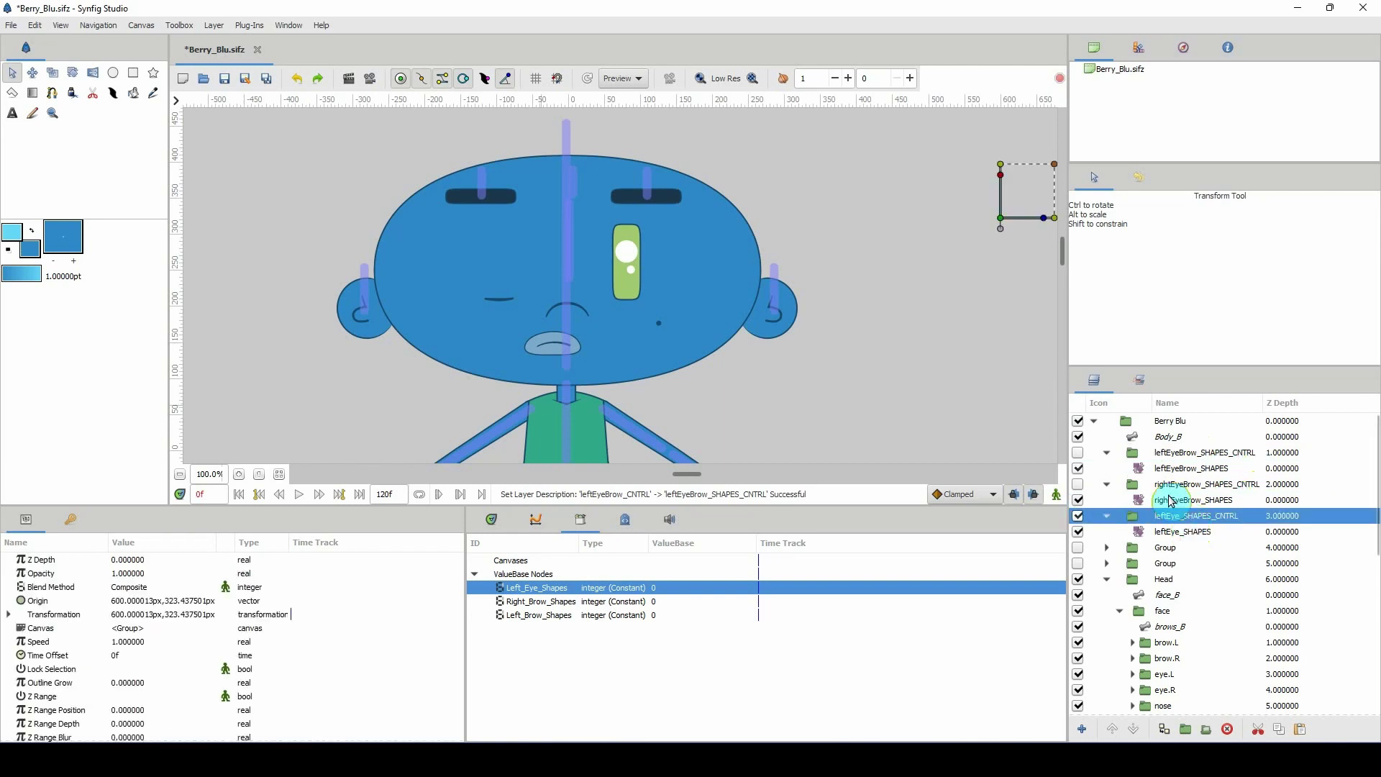
pyautogui.click(1108, 516)
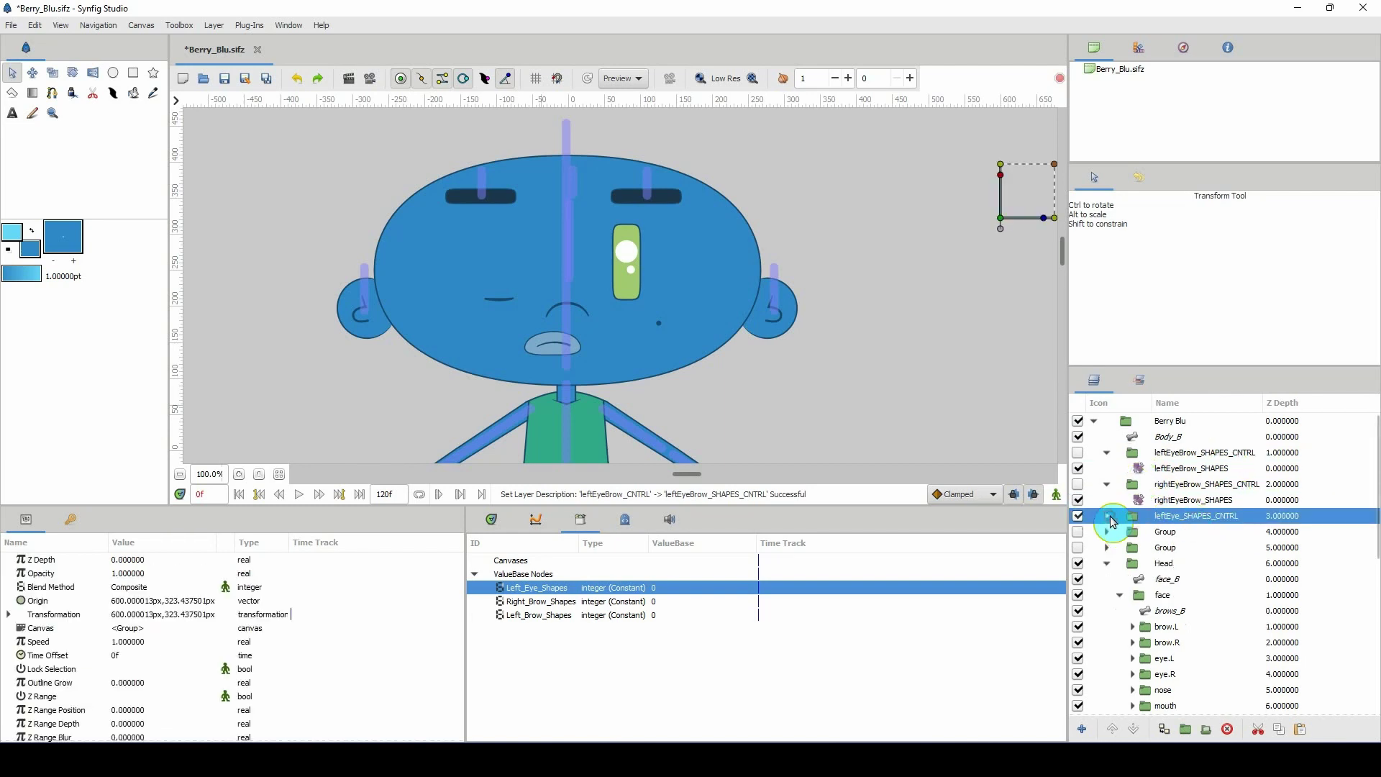
# Save the file and collapse the leftEyeBrow_SHAPES_CNTRL and rightEyeBrow_SHAPES_CNTRL groups
pyautogui.click(1078, 515)
pyautogui.click(1078, 515)
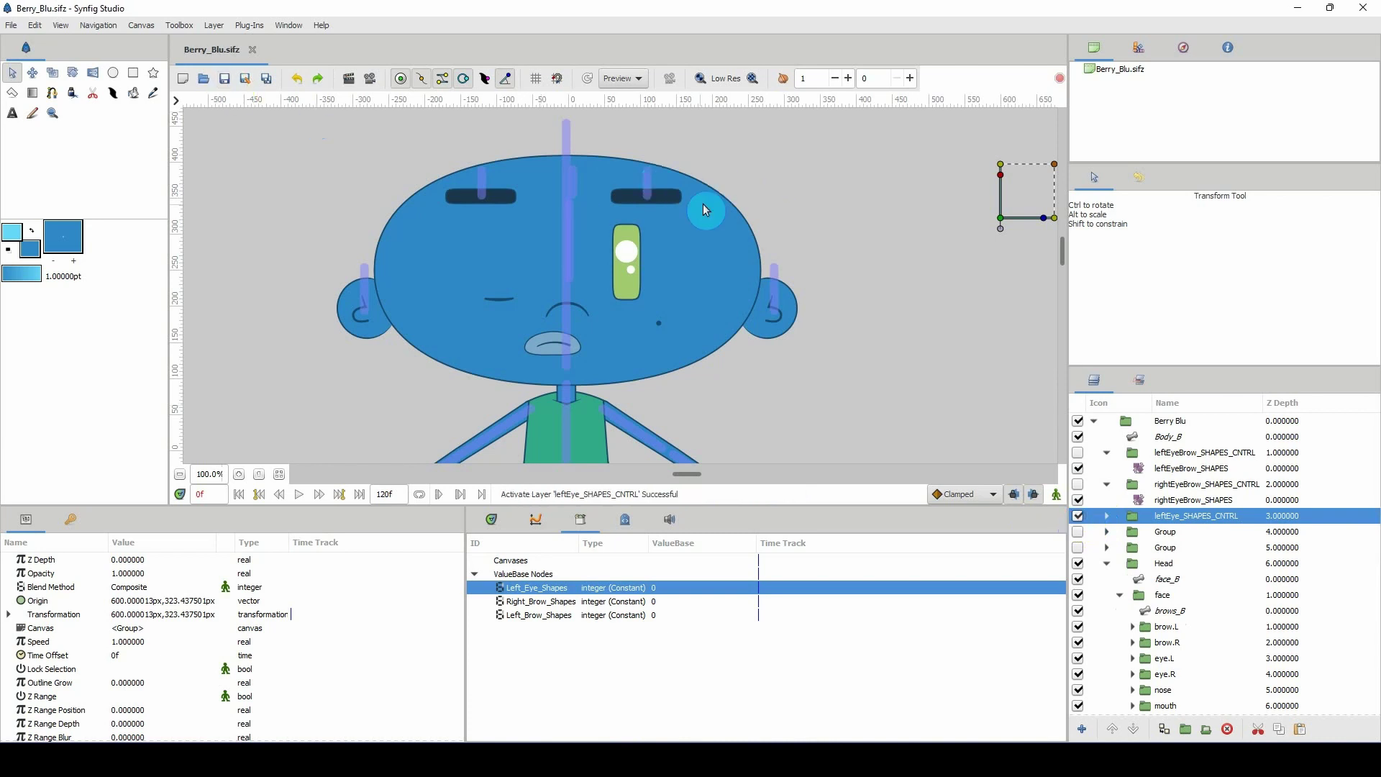
pyautogui.hotkey('ctrl', 's')
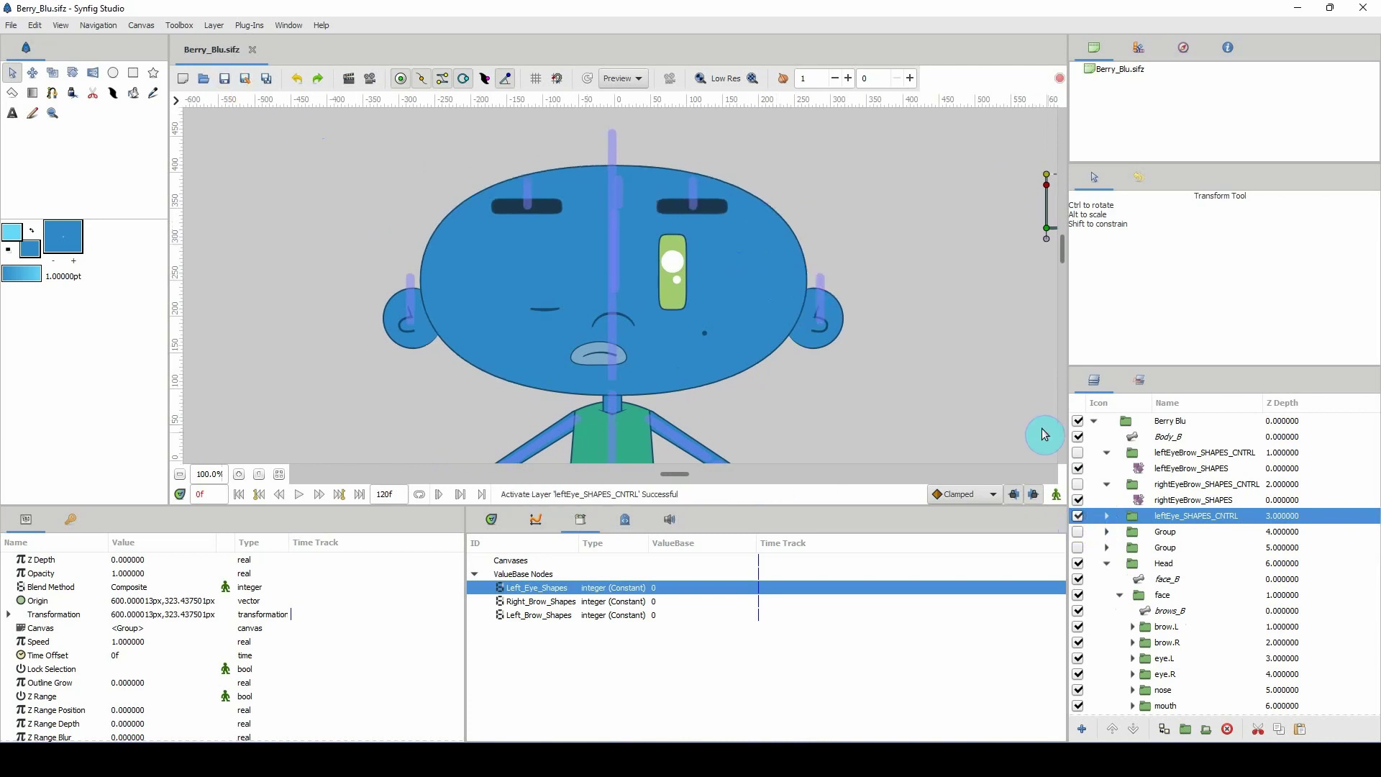
pyautogui.click(1107, 452)
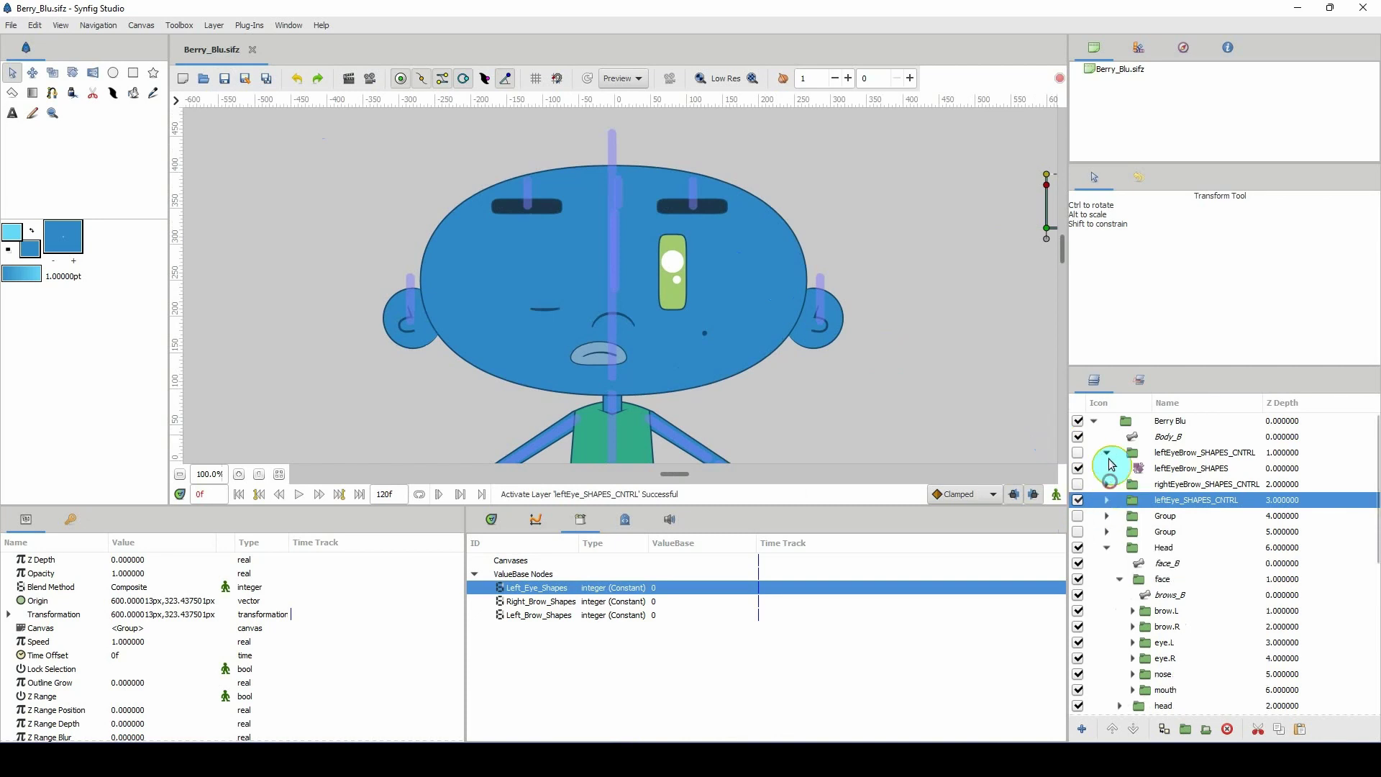
pyautogui.click(1107, 468)
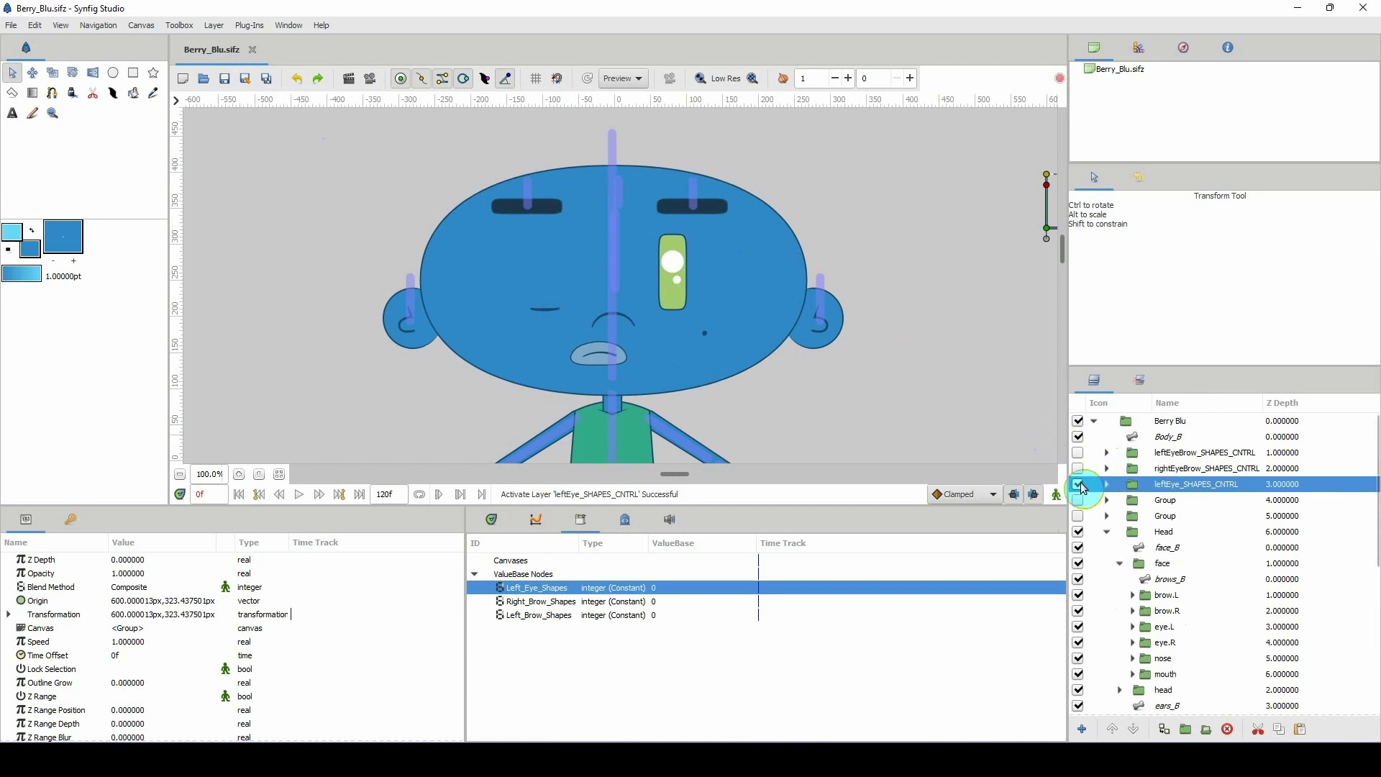
# Deactivate the leftEye_SHAPES_CNTRL group and rename the group directly below it as rightEye_SHAPES_CNTRL, reusing the copied name
pyautogui.doubleClick(1178, 485)
pyautogui.hotkey('ctrl', 'c')
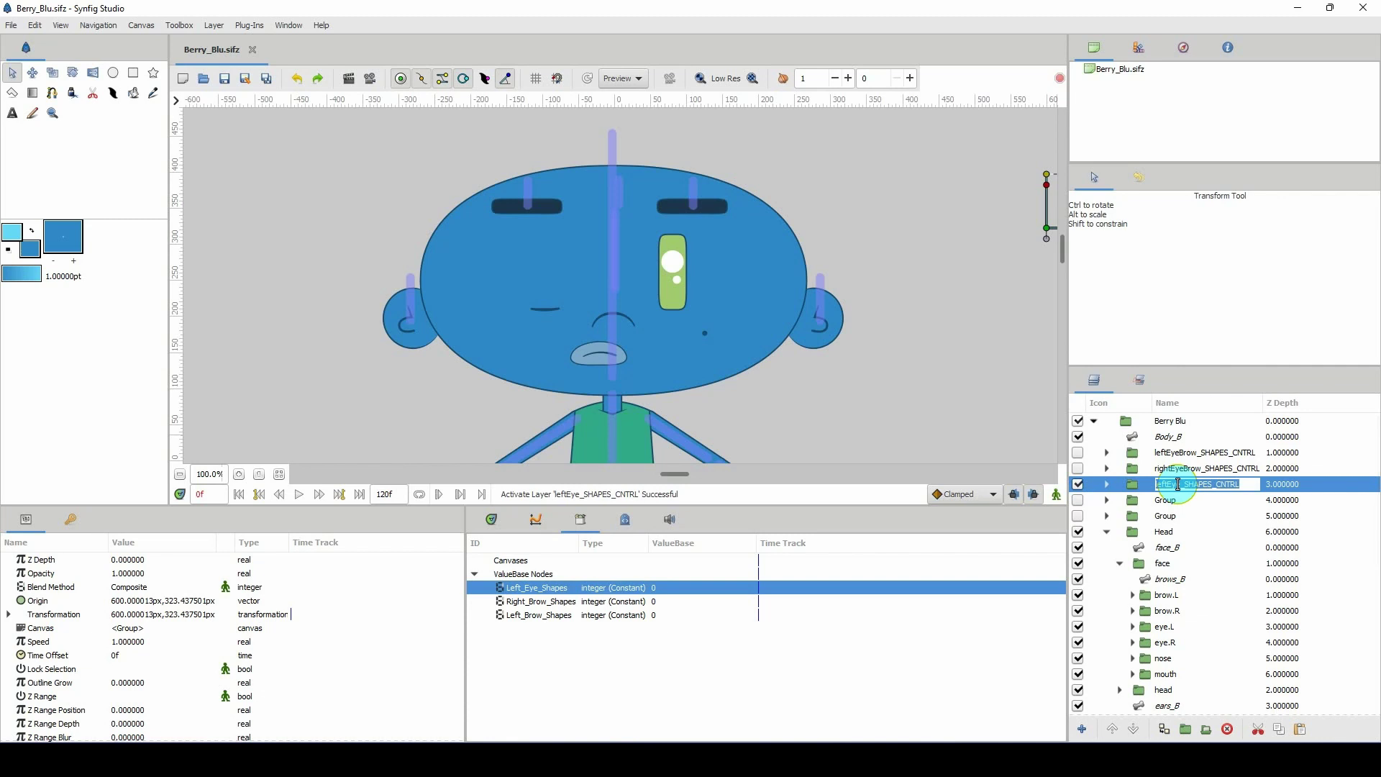
pyautogui.click(1078, 484)
pyautogui.doubleClick(1176, 500)
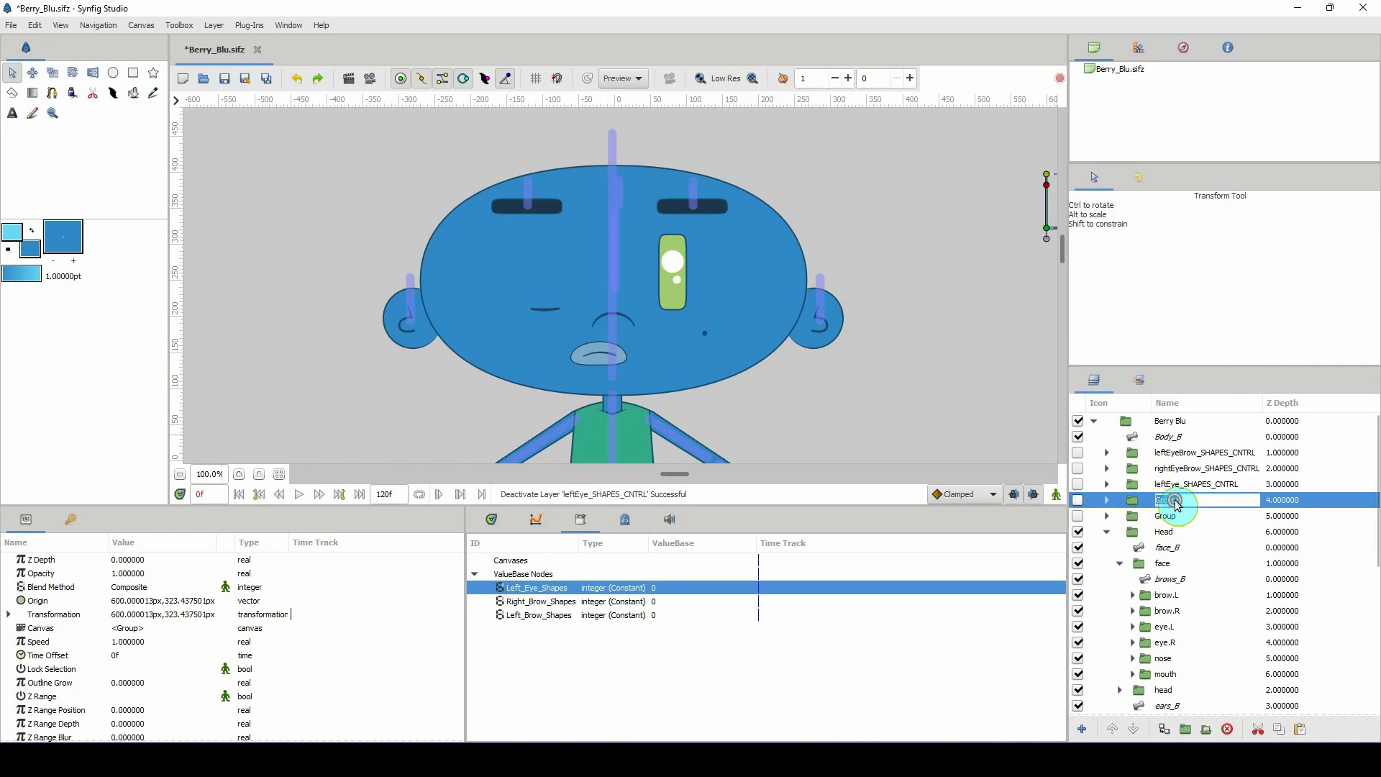
pyautogui.hotkey('ctrl', 'v')
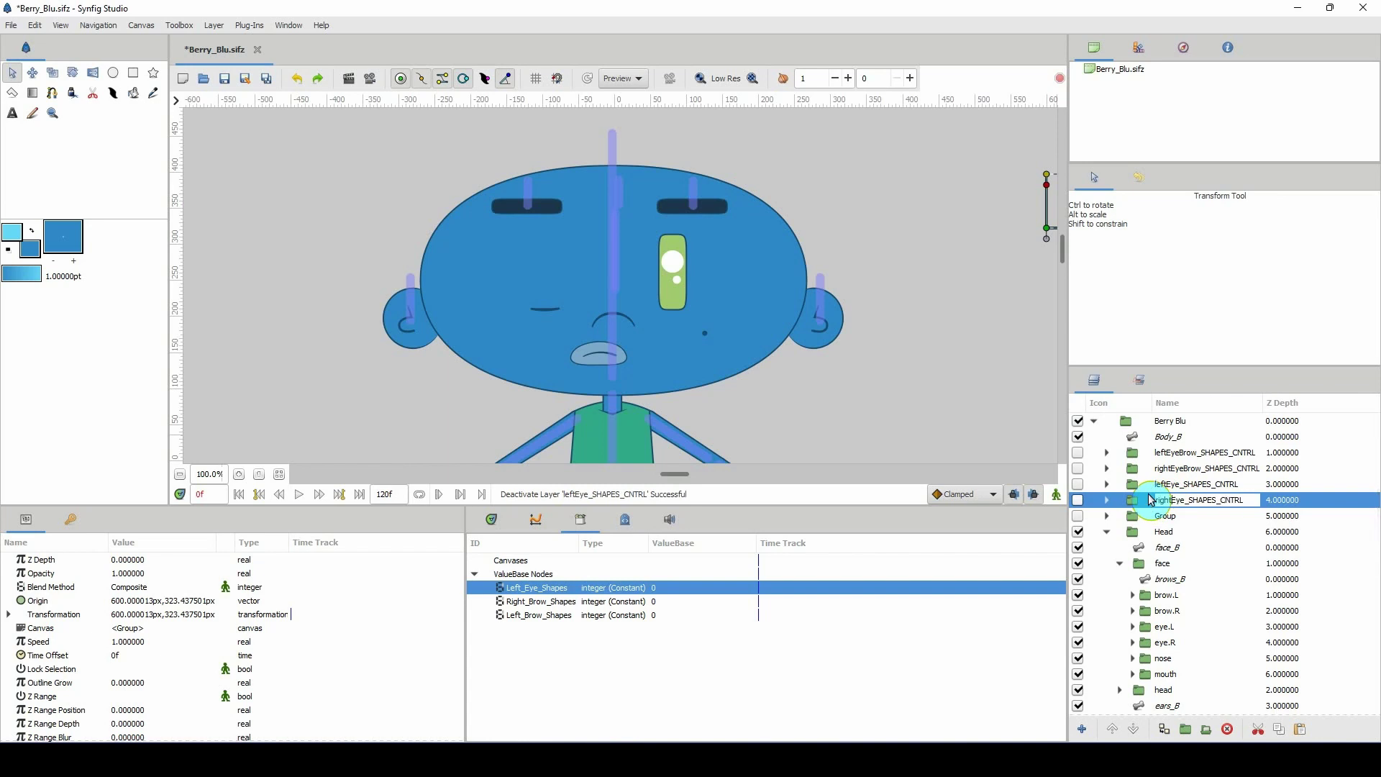
pyautogui.hotkey('ctrl', 'a')
pyautogui.hotkey('ctrl', 'c')
pyautogui.press('Return')
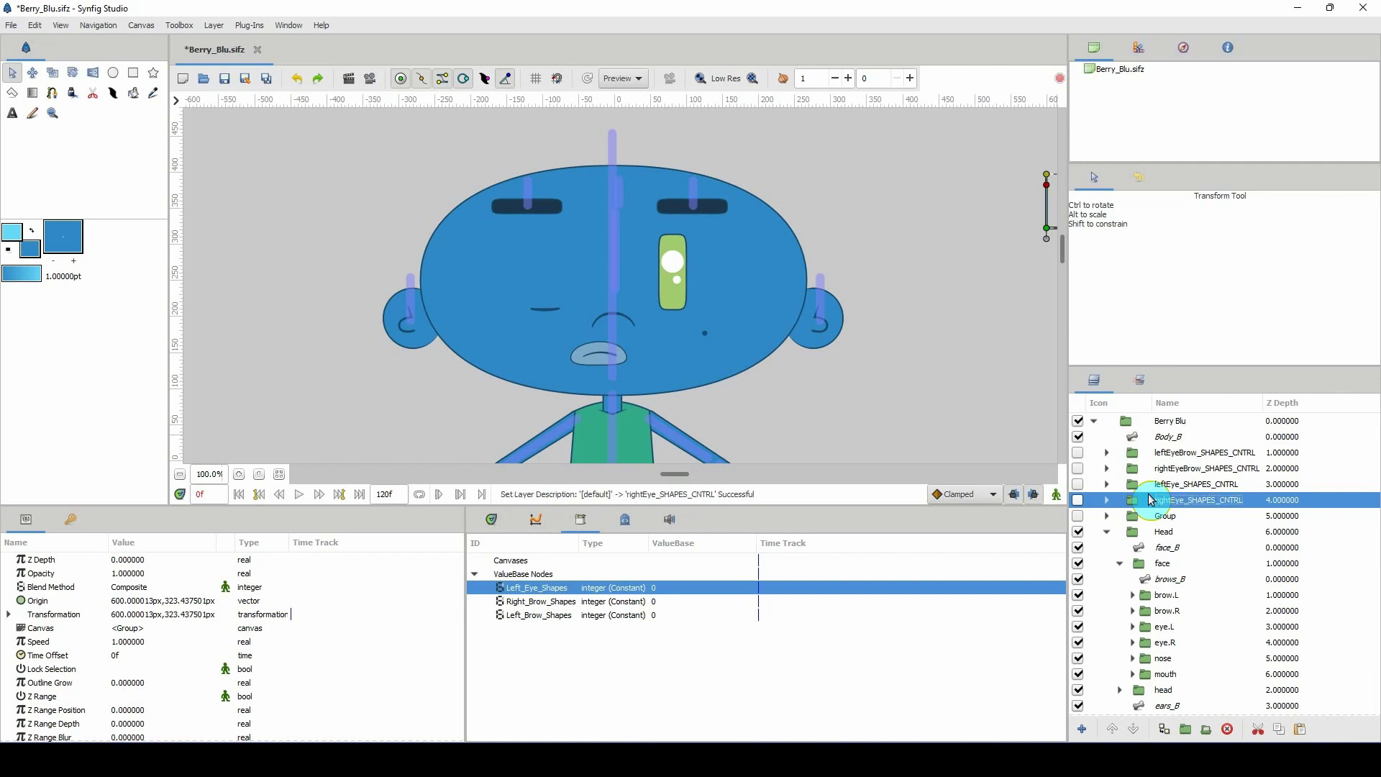
# Rename the rotate layer inside the rightEye_SHAPES_CNTRL group as rightEye_SHAPES
pyautogui.click(1107, 499)
pyautogui.doubleClick(1162, 518)
pyautogui.hotkey('ctrl', 'v')
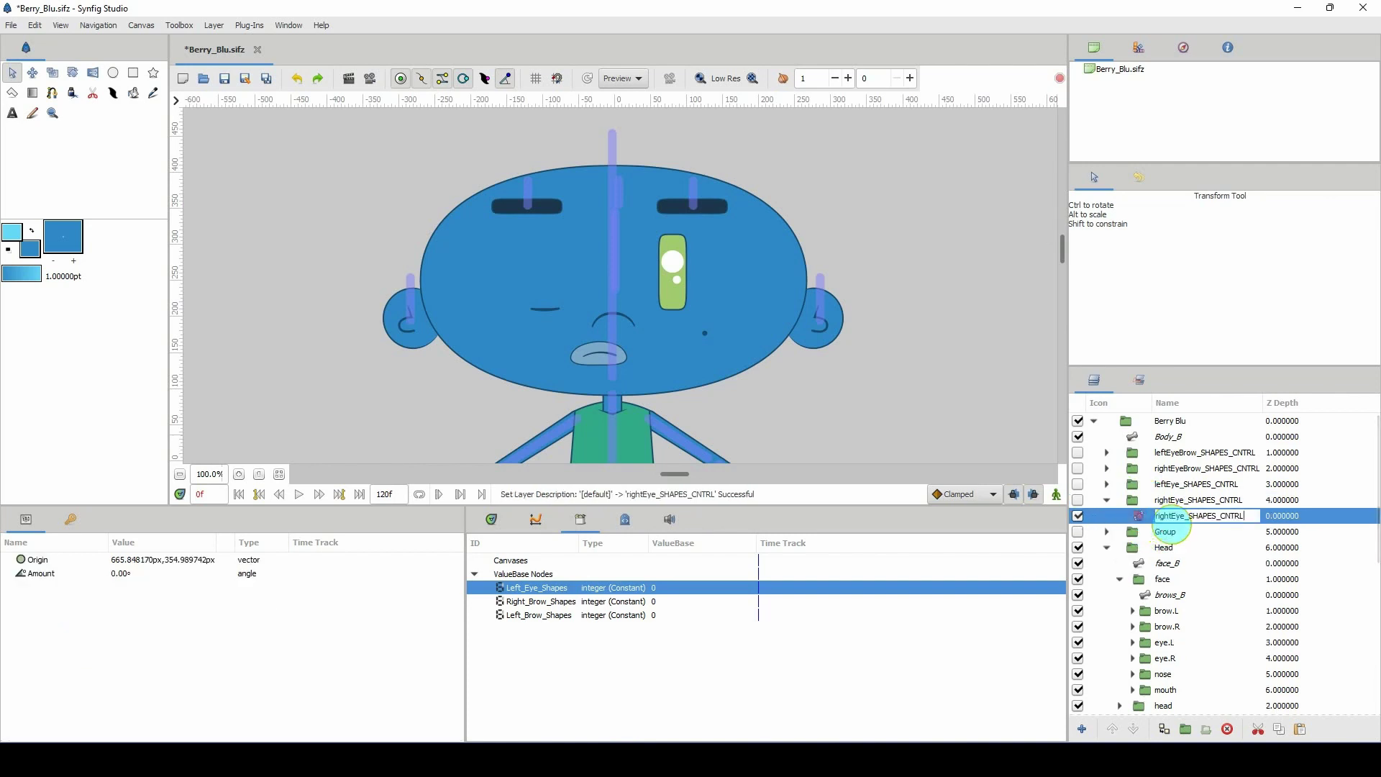
pyautogui.press('Return')
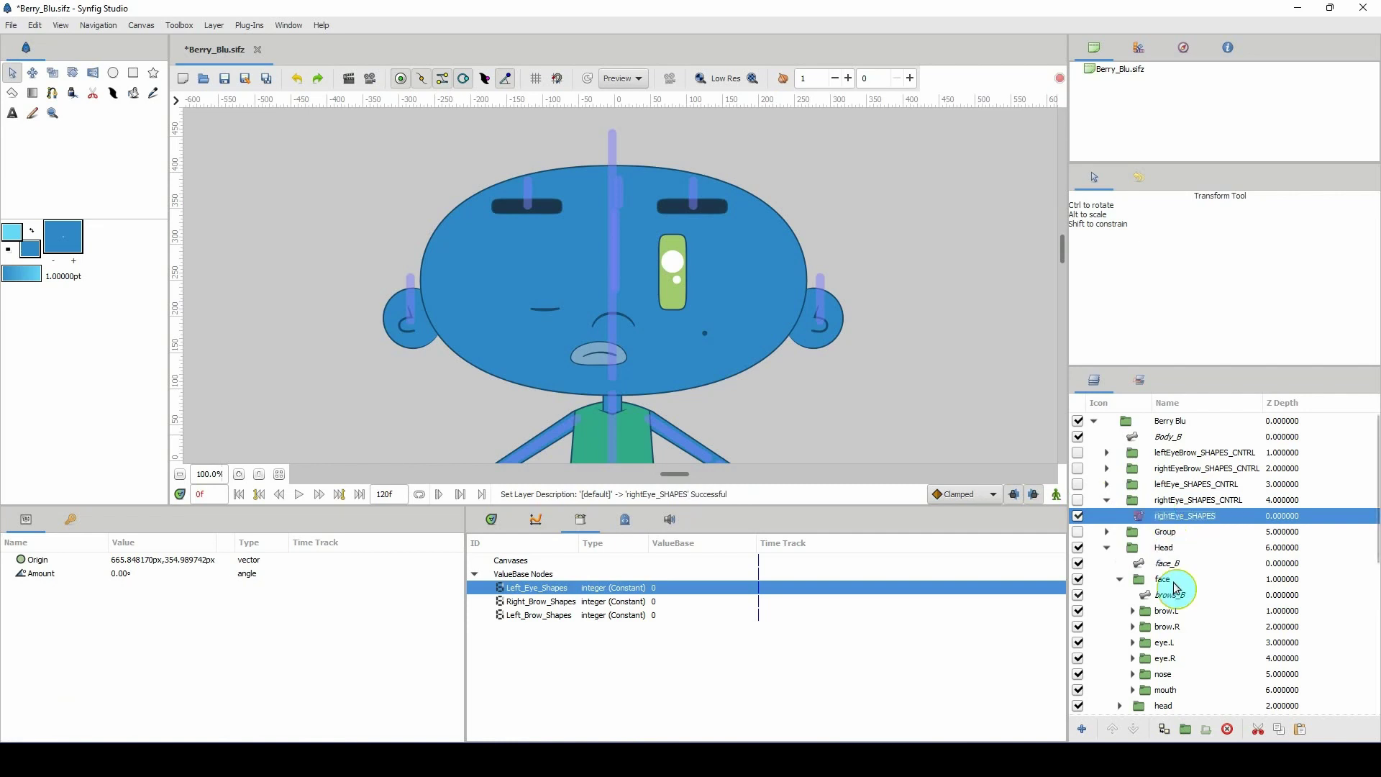
# Set the Z Range Position of the eye.R group to 0 and convert that parameter to Integer
pyautogui.click(1165, 658)
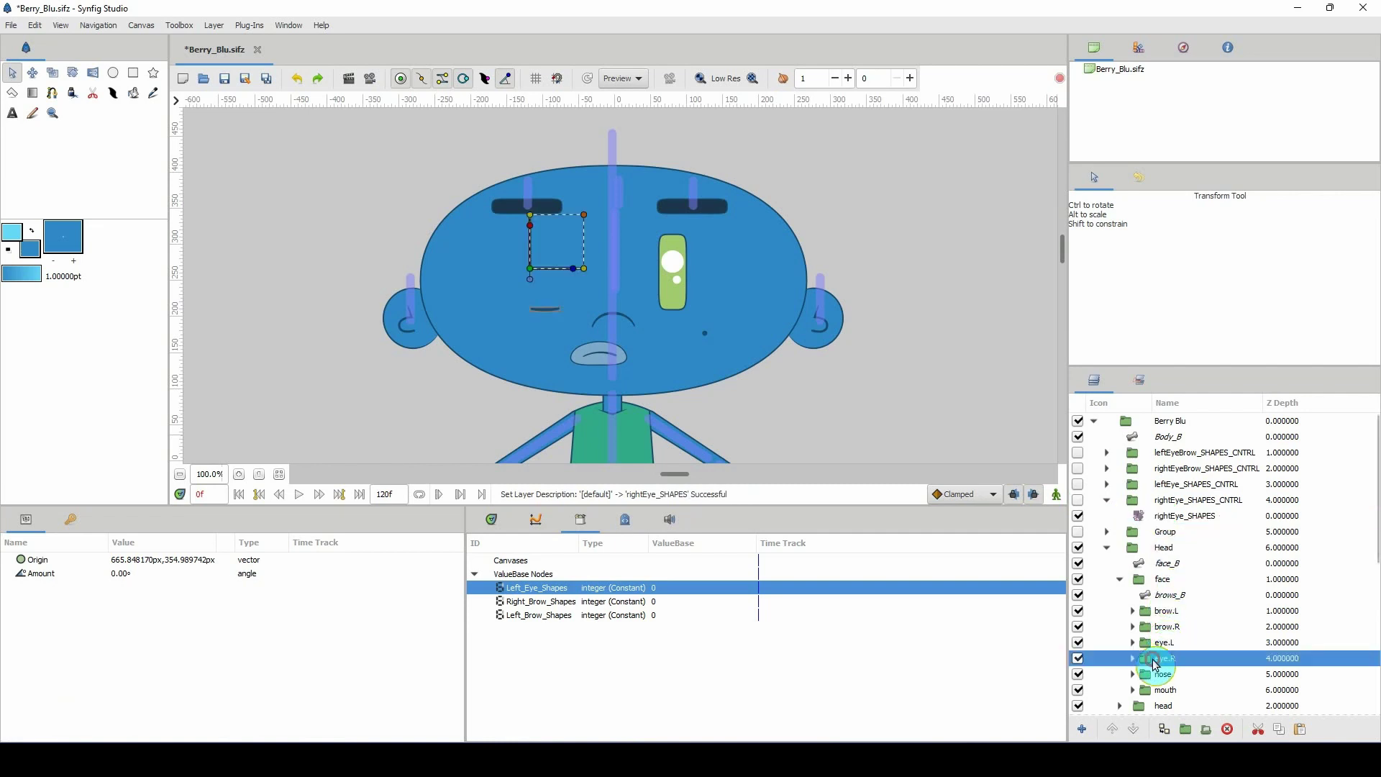
pyautogui.scroll(-1, 240, 647)
pyautogui.click(120, 698)
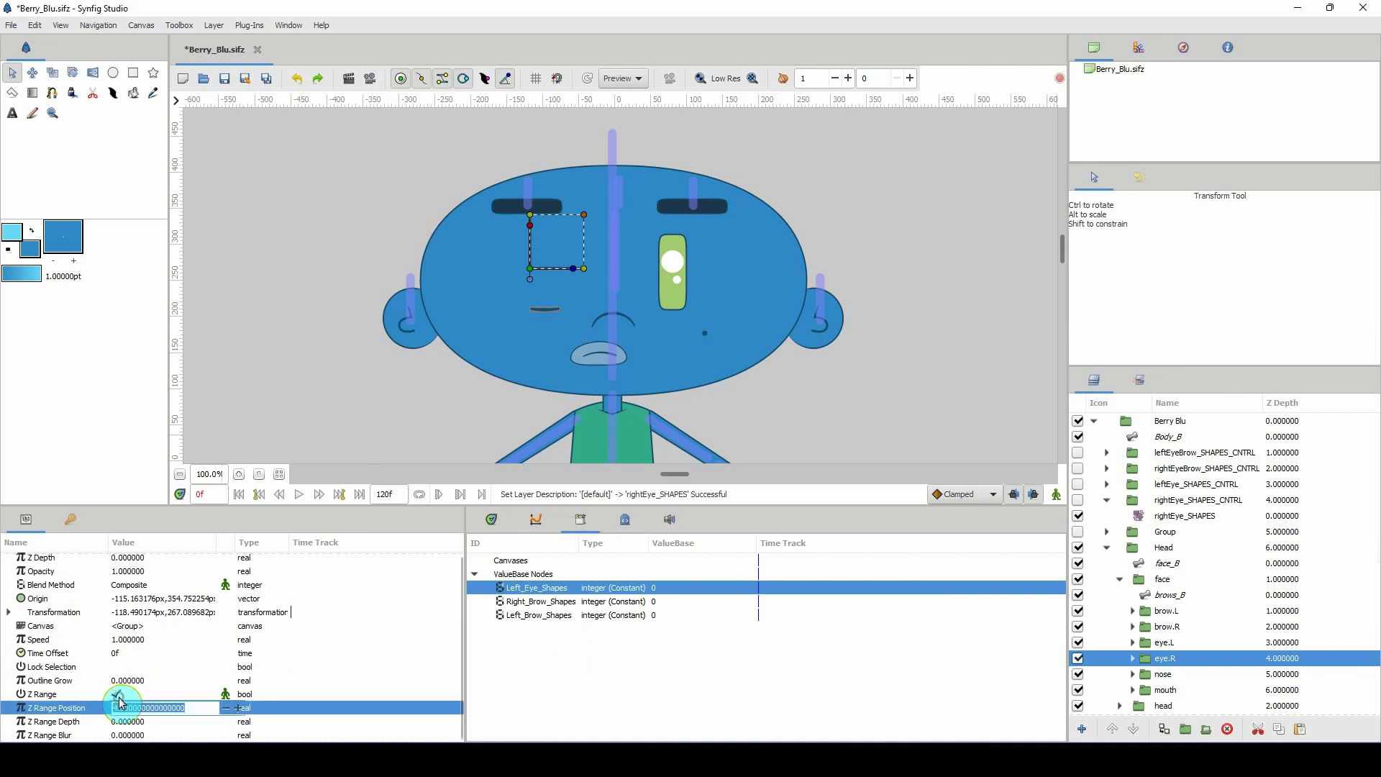
pyautogui.write('0')
pyautogui.press('Return')
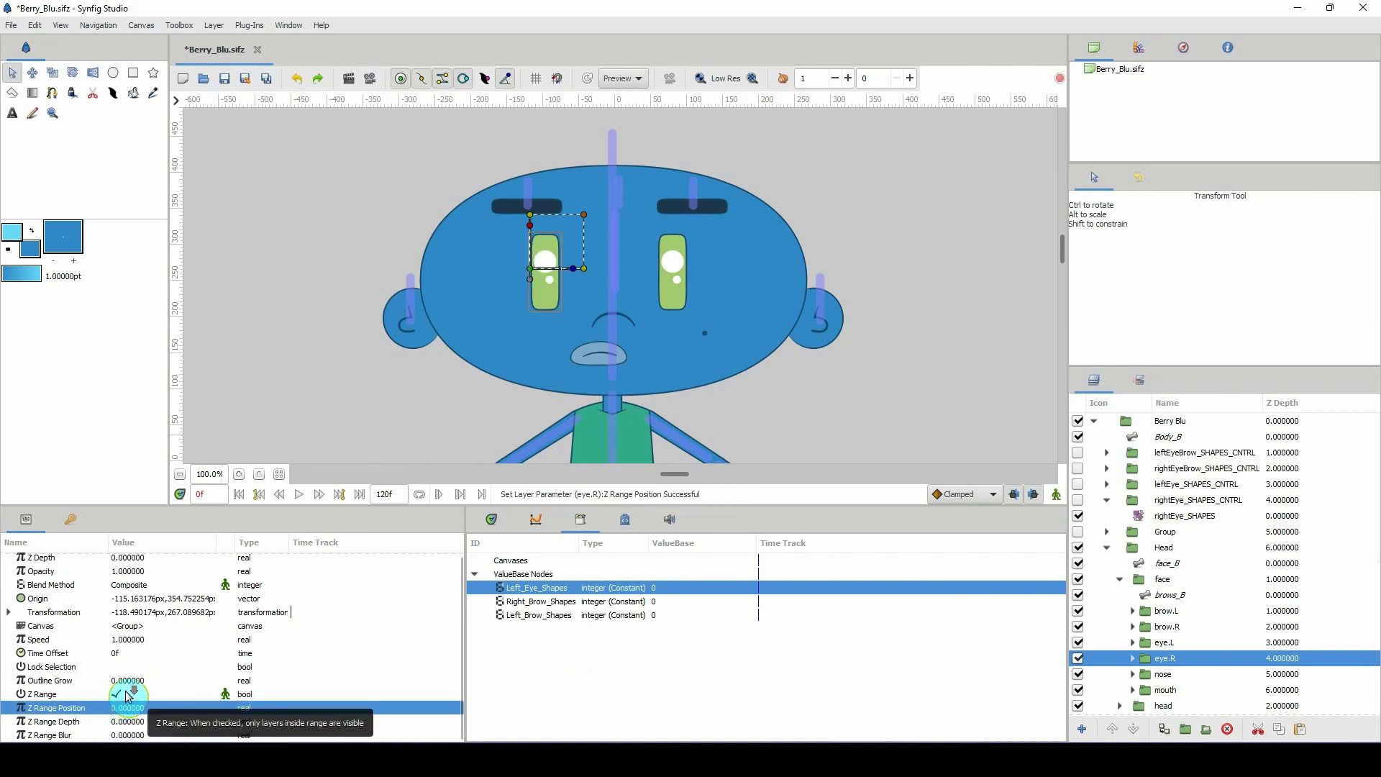
pyautogui.rightClick(63, 713)
pyautogui.moveTo(111, 629)
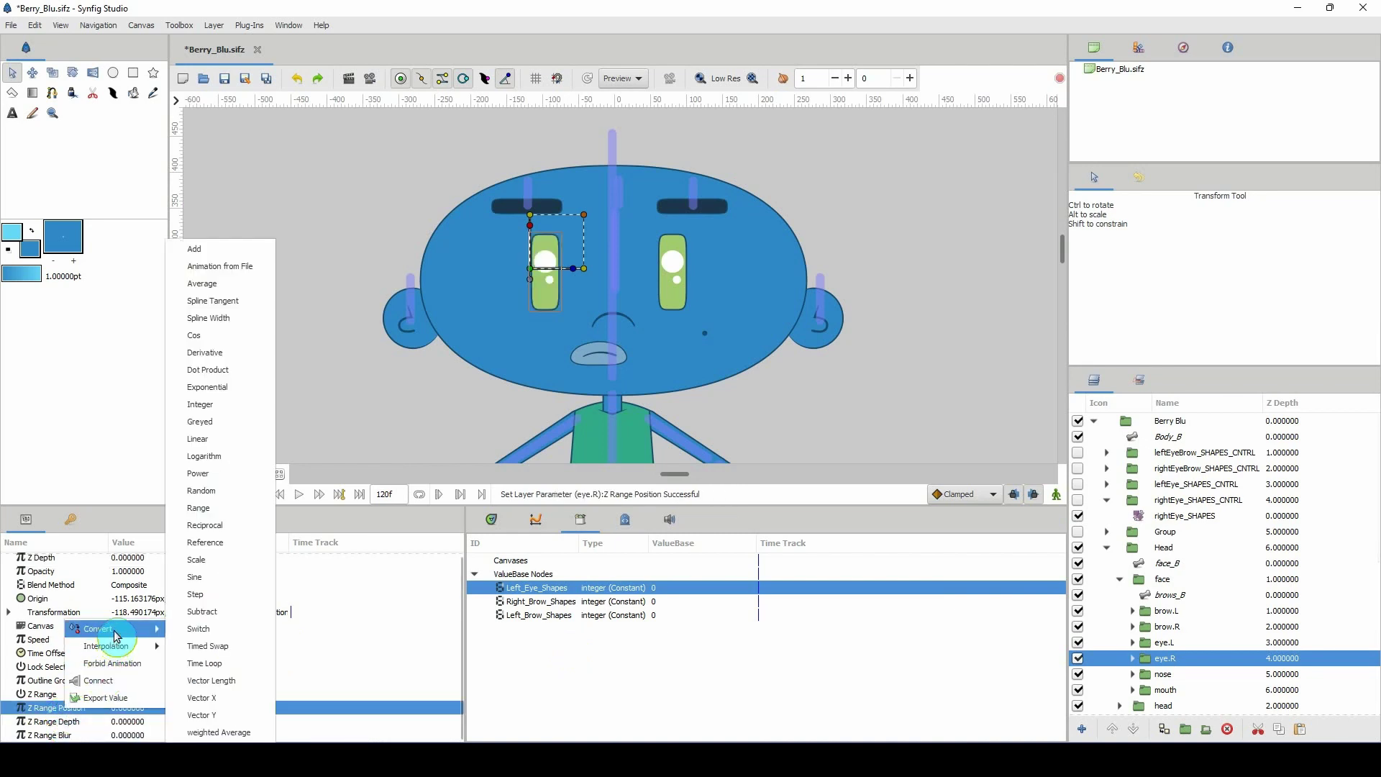
pyautogui.click(214, 404)
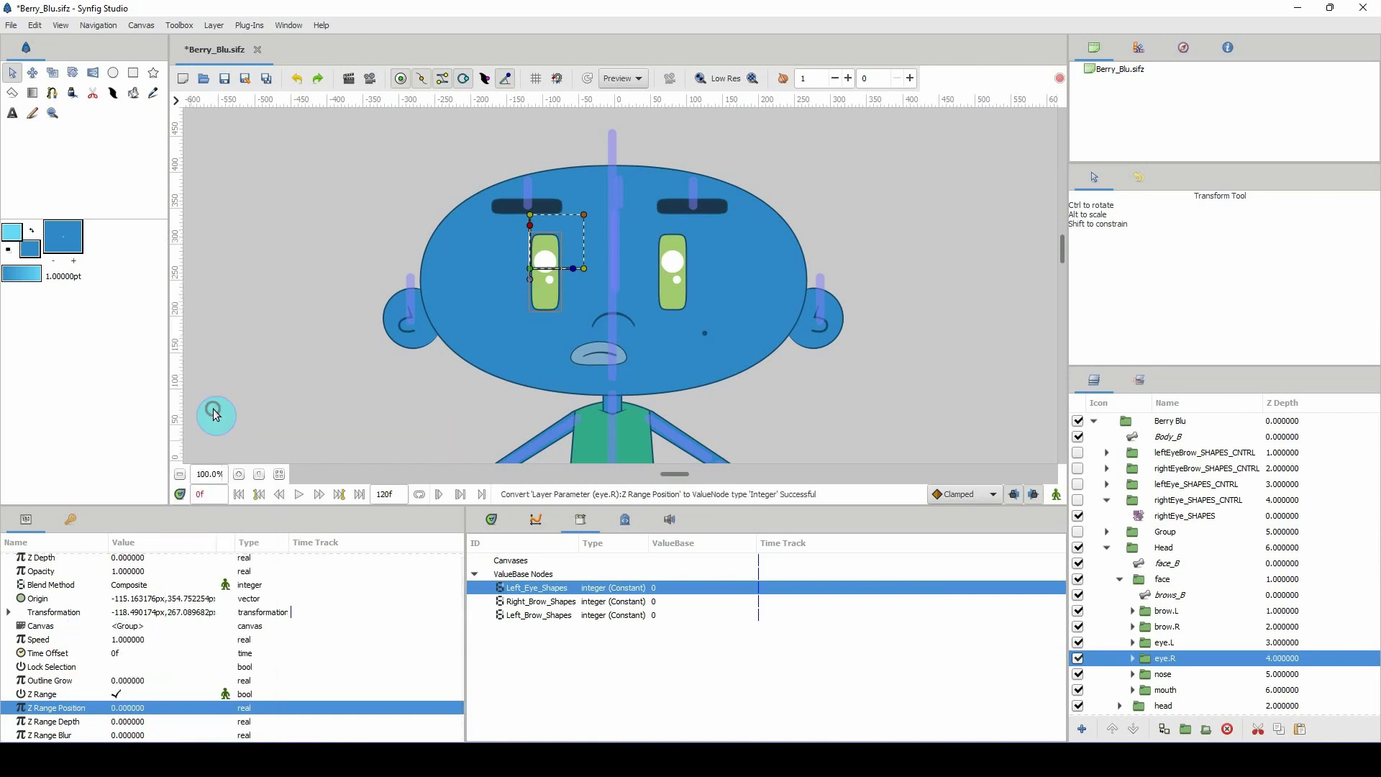
# Export the integer link under eye.R's Z Range Position as Right_Eye_Shapes and select the exported value
pyautogui.click(9, 708)
pyautogui.click(45, 721)
pyautogui.rightClick(46, 722)
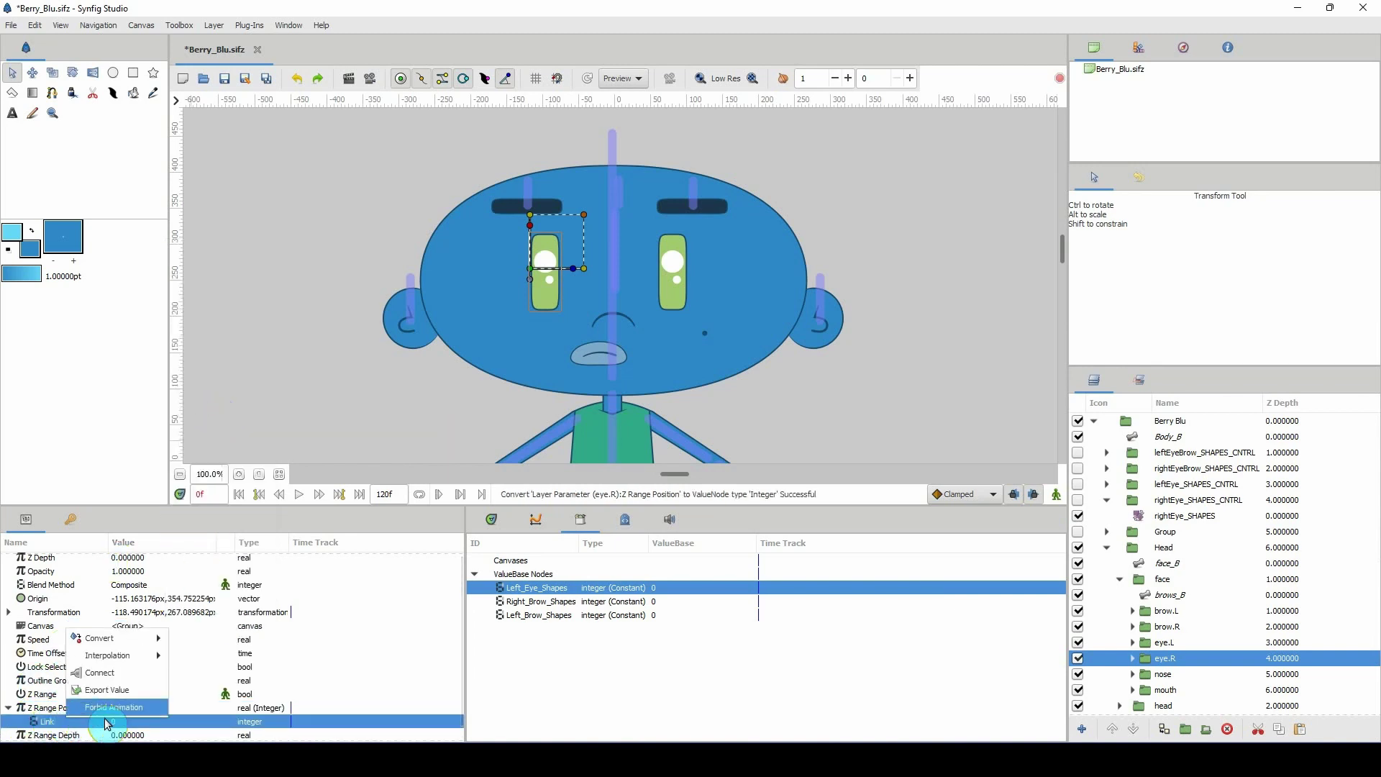
pyautogui.click(118, 692)
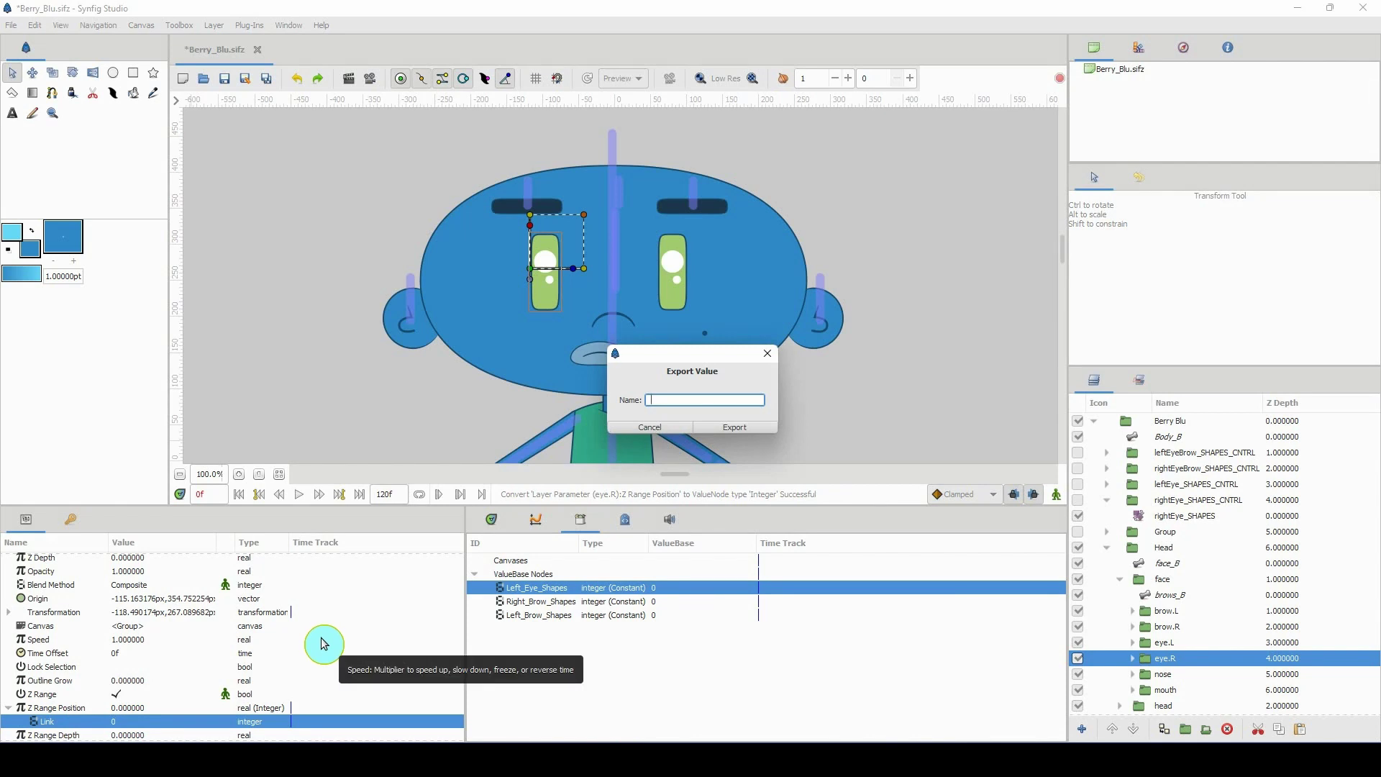
pyautogui.write('Right_Eye_Shapes')
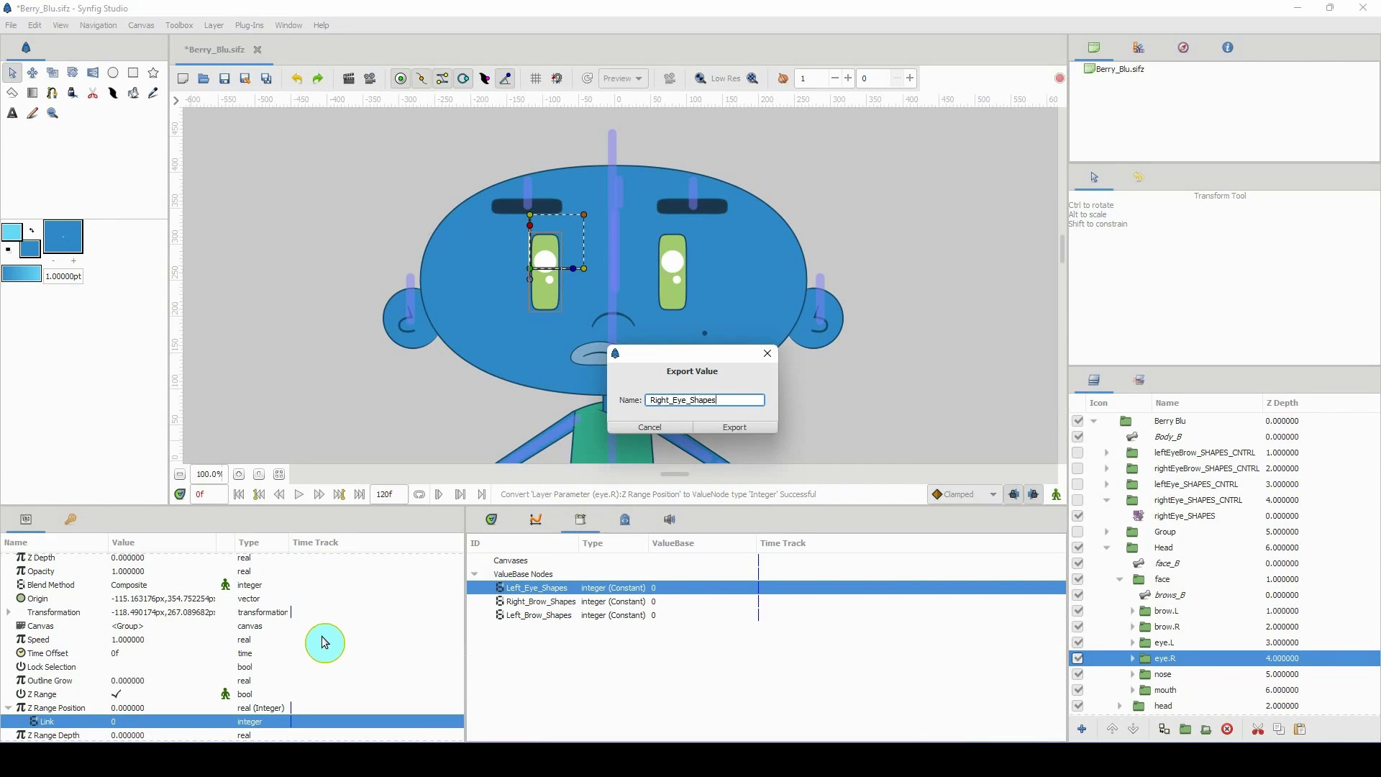
pyautogui.click(730, 427)
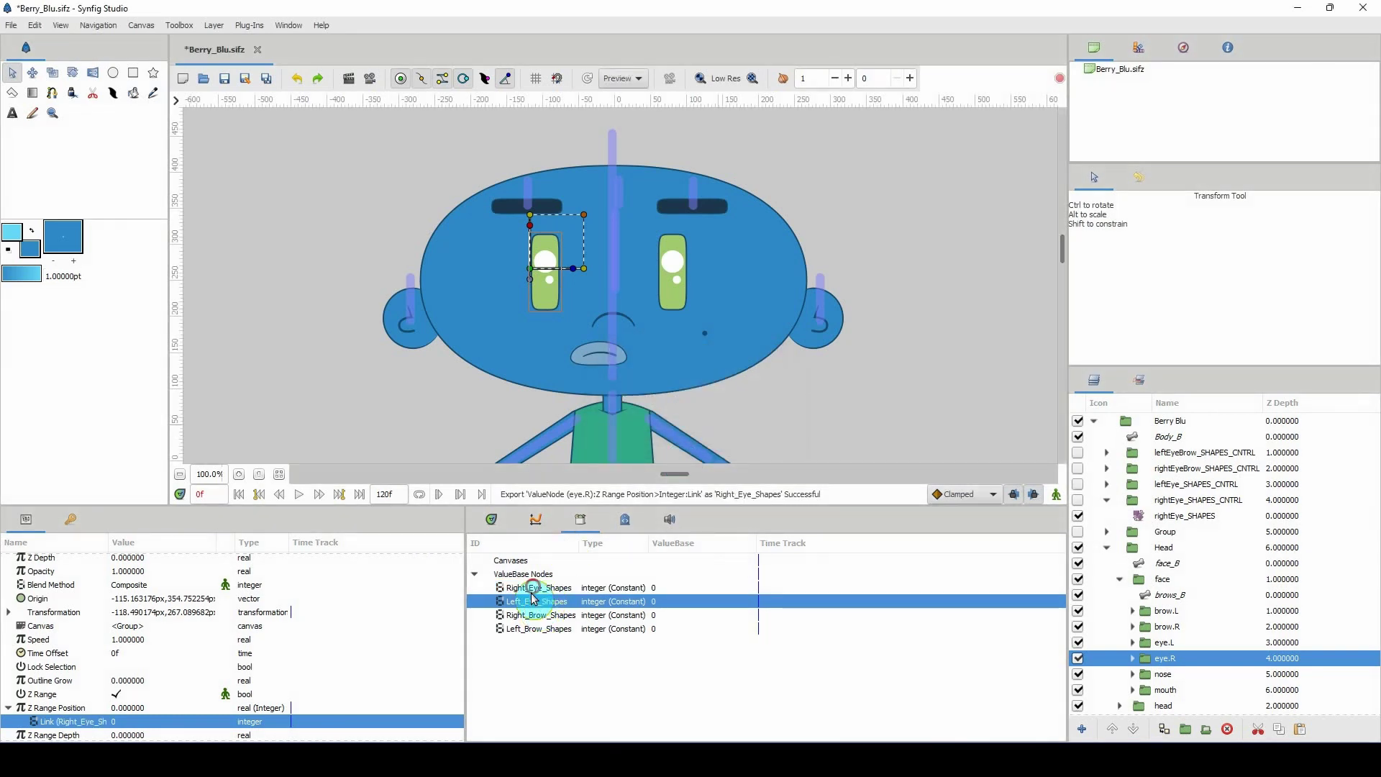
pyautogui.click(555, 588)
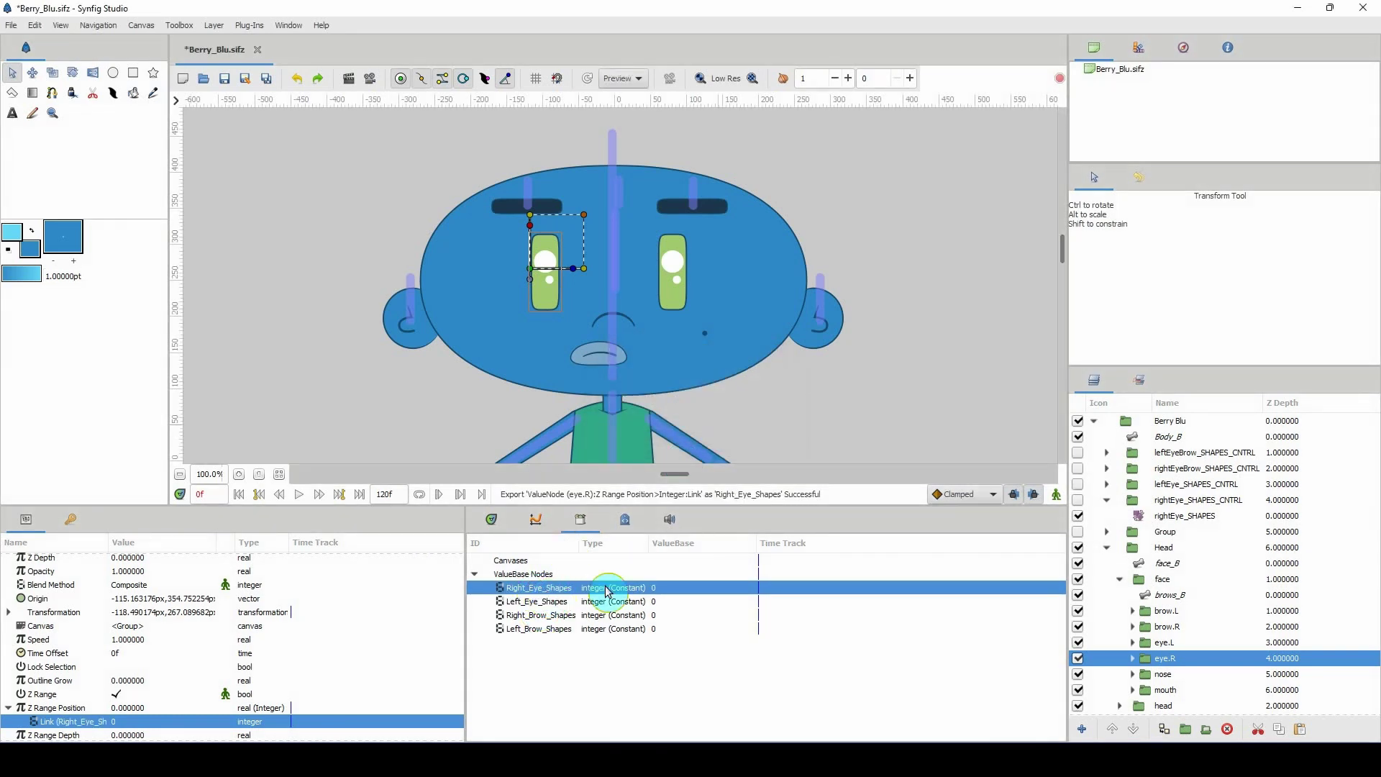
# Convert the Amount of the rightEye_SHAPES rotate layer to Scale and set its Scalar to 30
pyautogui.click(1173, 516)
pyautogui.click(72, 572)
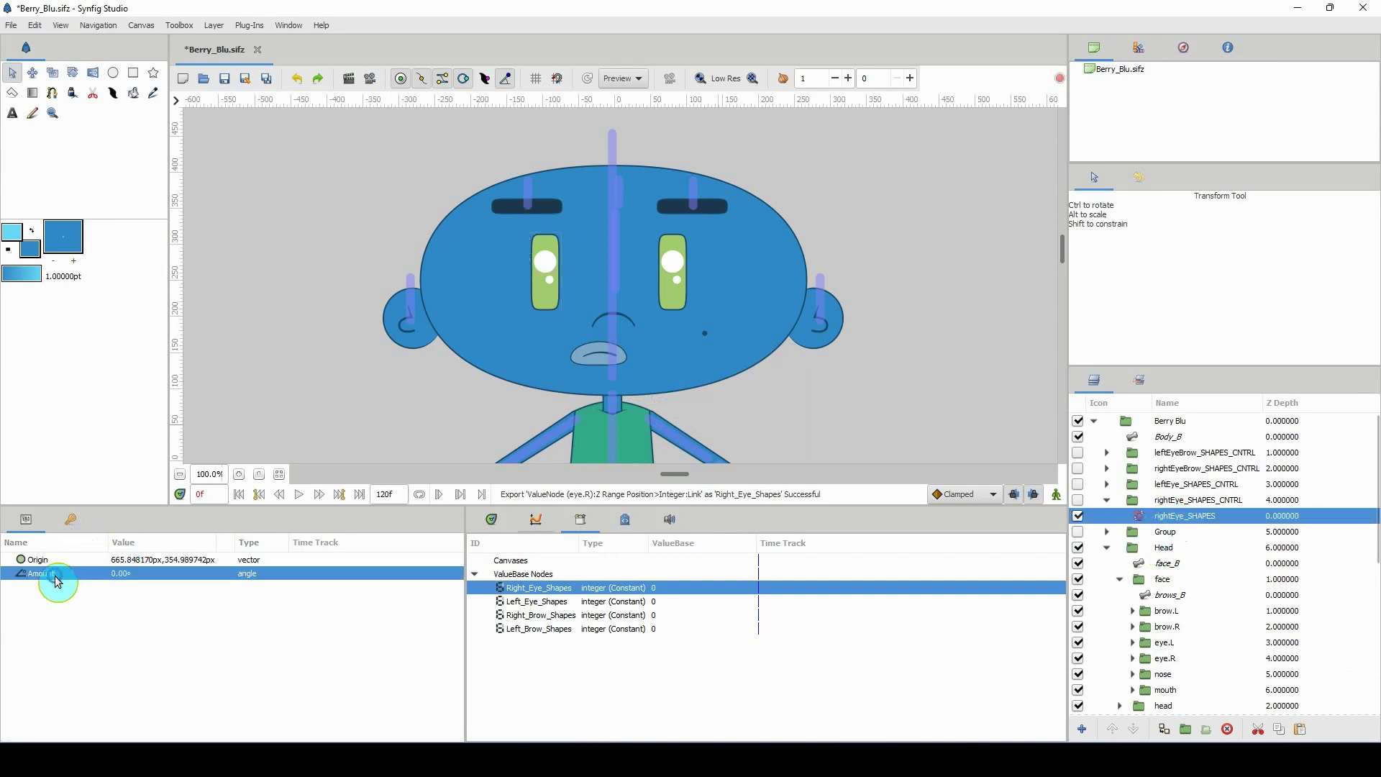
pyautogui.rightClick(58, 580)
pyautogui.moveTo(114, 593)
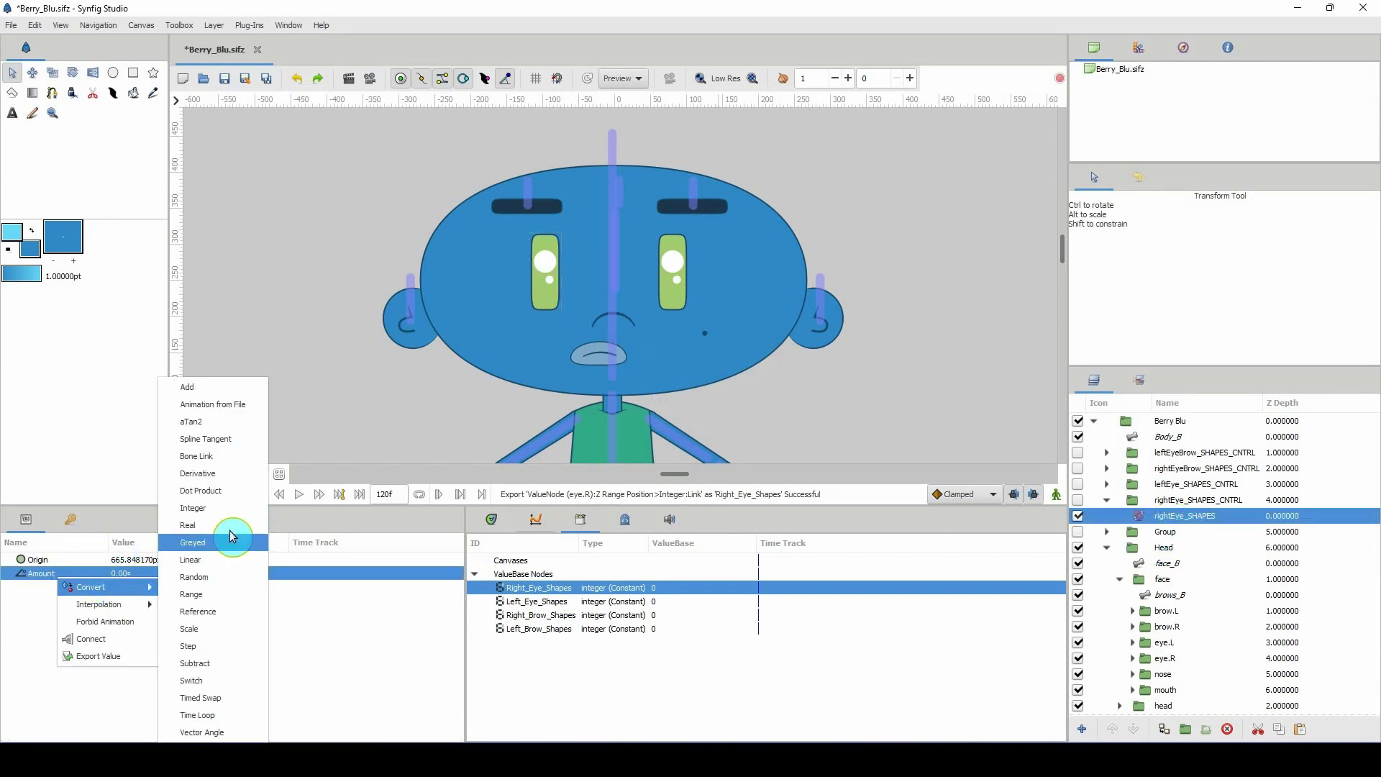
pyautogui.click(216, 628)
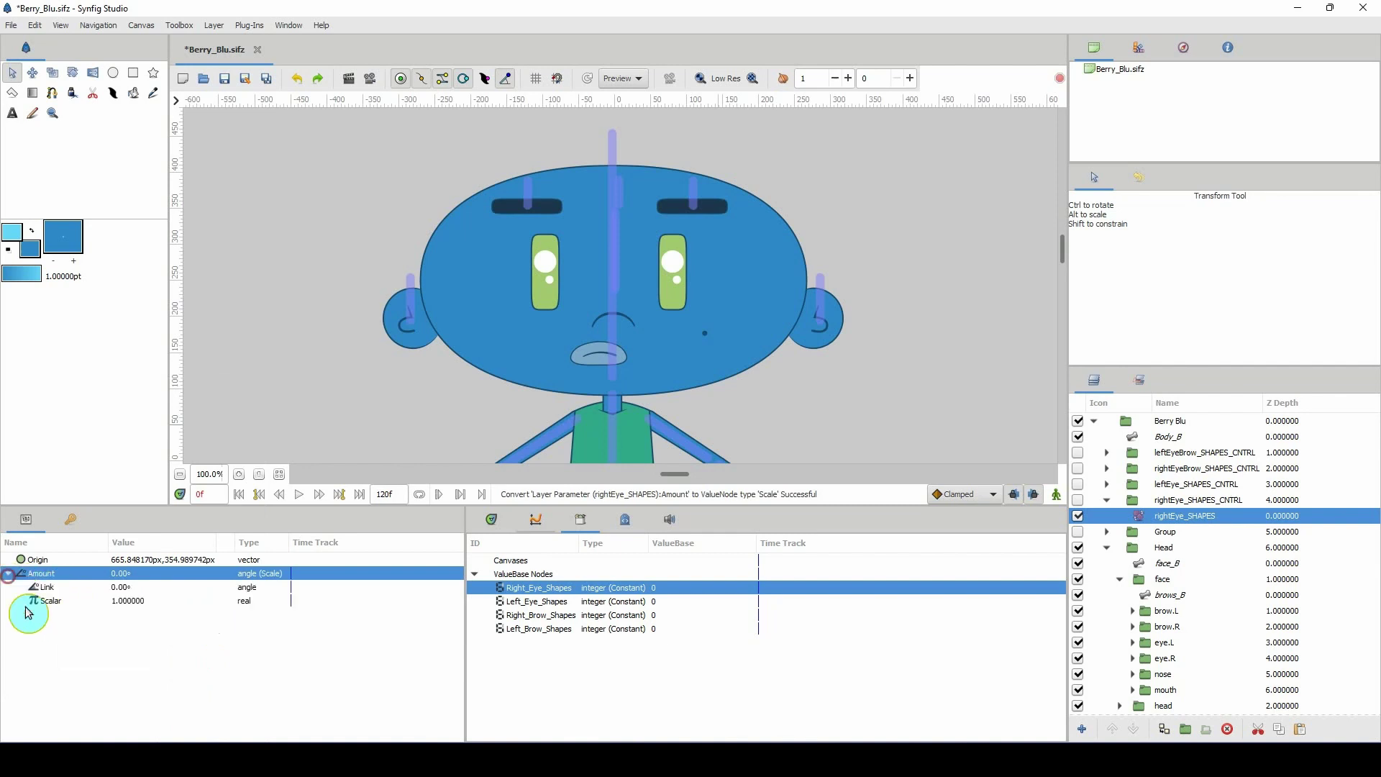
pyautogui.click(128, 602)
pyautogui.press('Return')
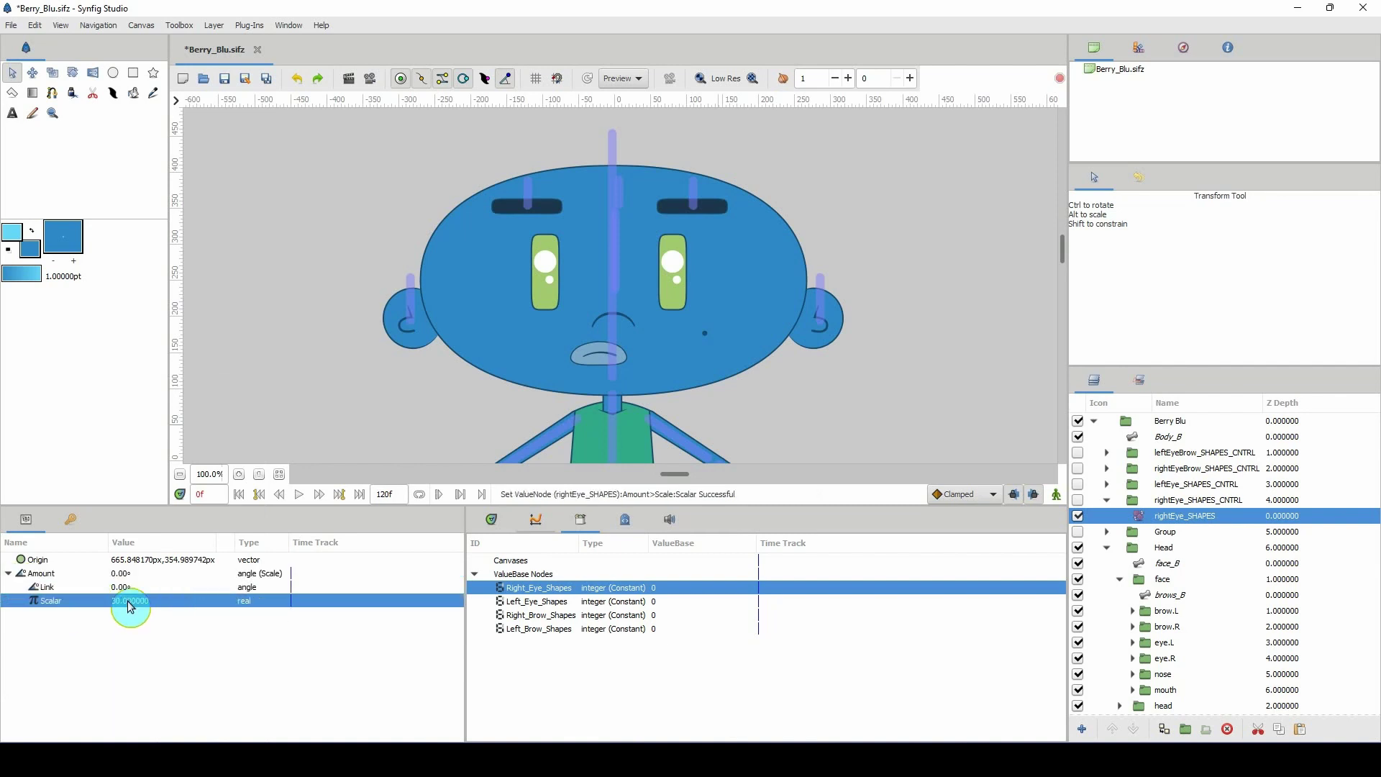
# Convert the Link under the rightEye_SHAPES Amount to Integer and connect its inner link to the exported Right_Eye_Shapes value
pyautogui.rightClick(52, 590)
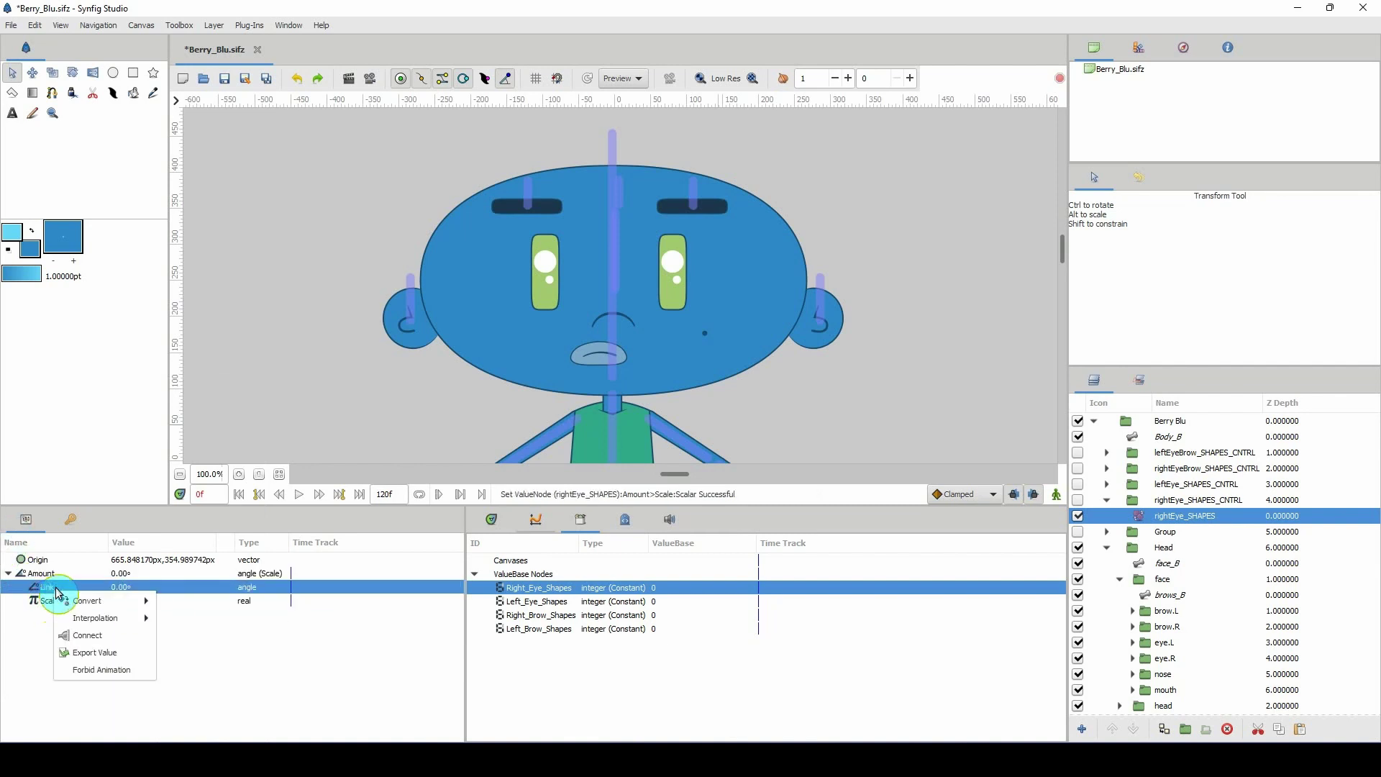
pyautogui.moveTo(72, 609)
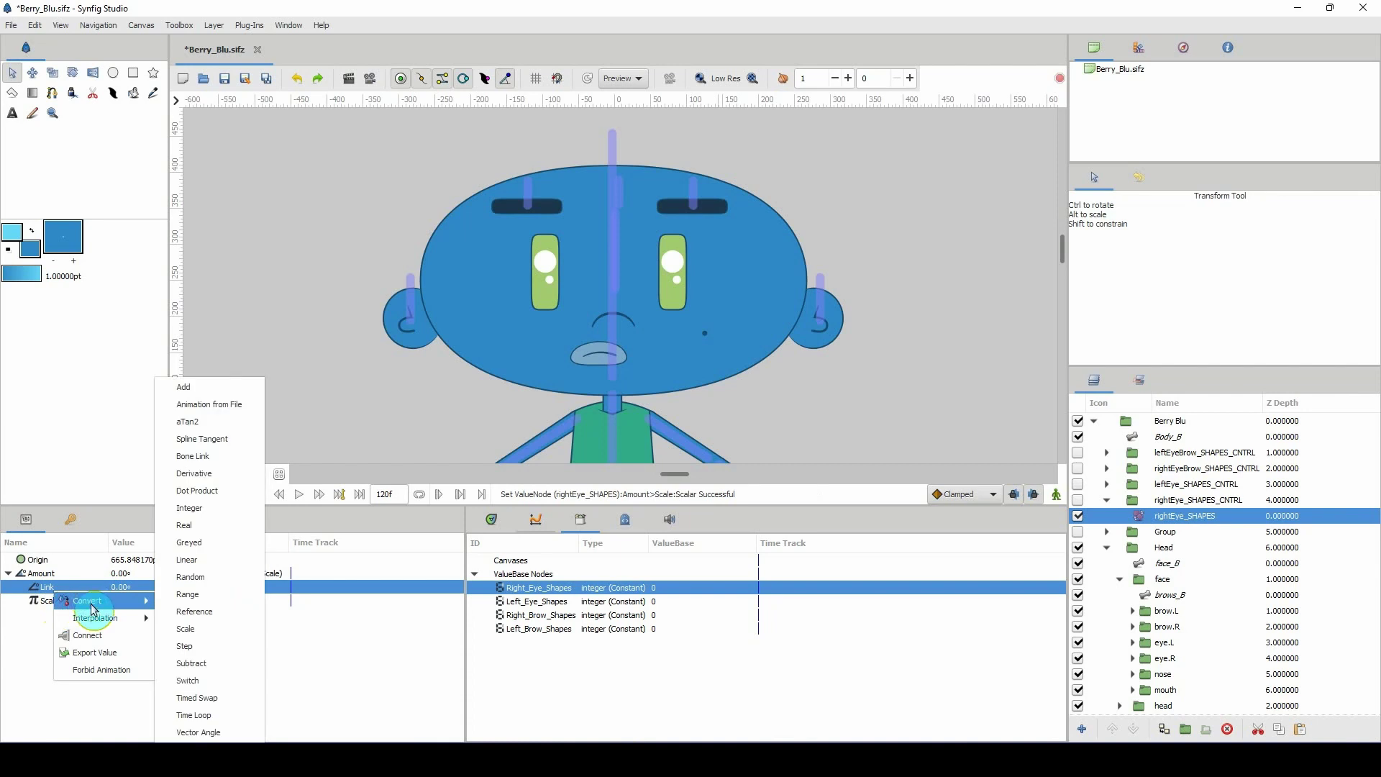
pyautogui.click(195, 508)
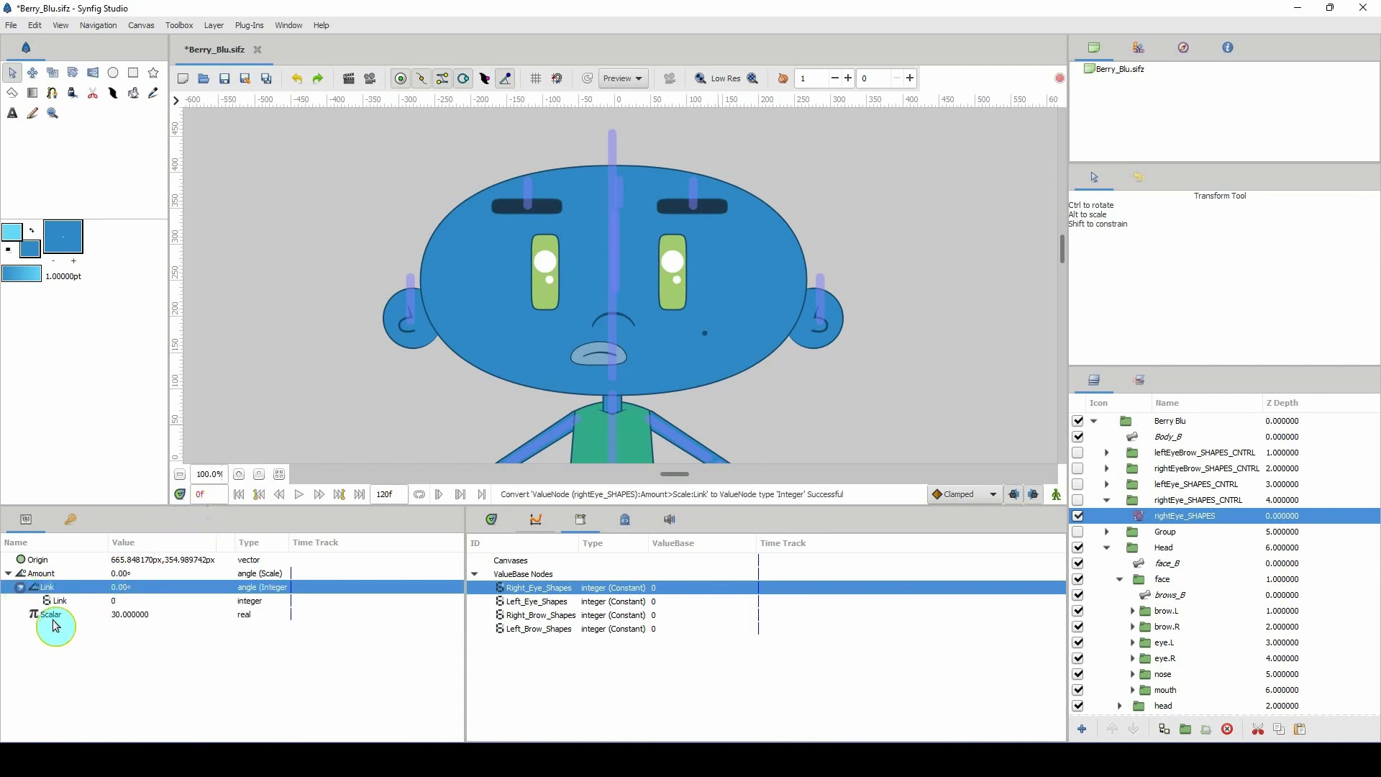
pyautogui.click(59, 603)
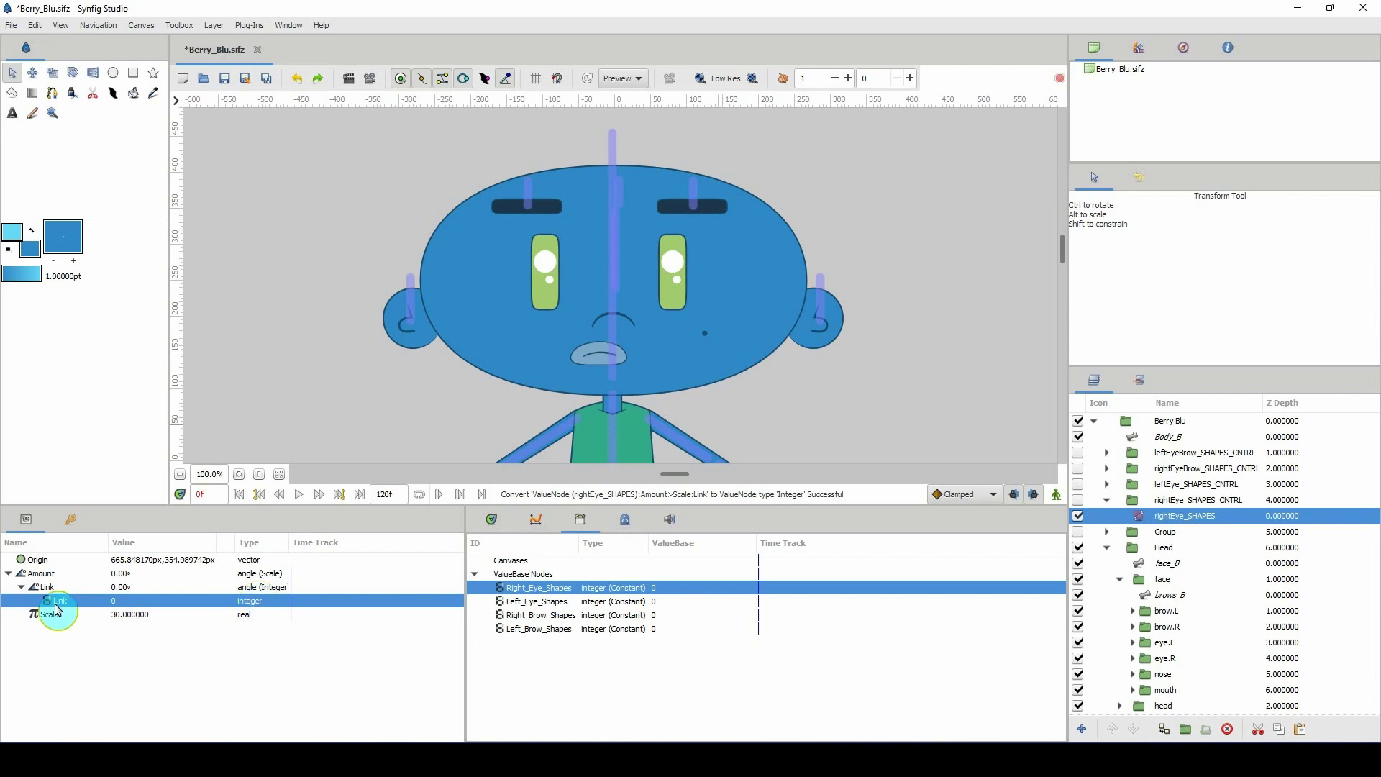
pyautogui.rightClick(58, 610)
pyautogui.click(545, 600)
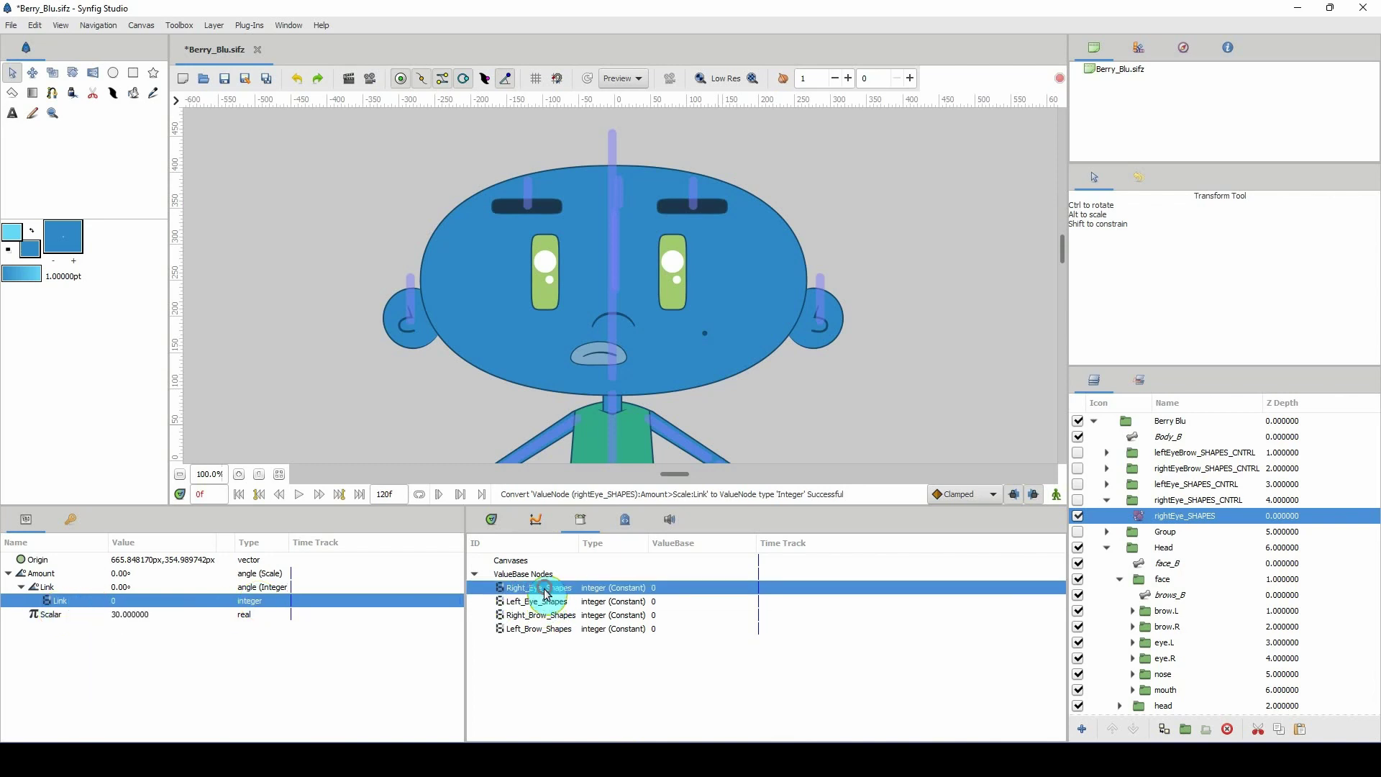
pyautogui.rightClick(44, 604)
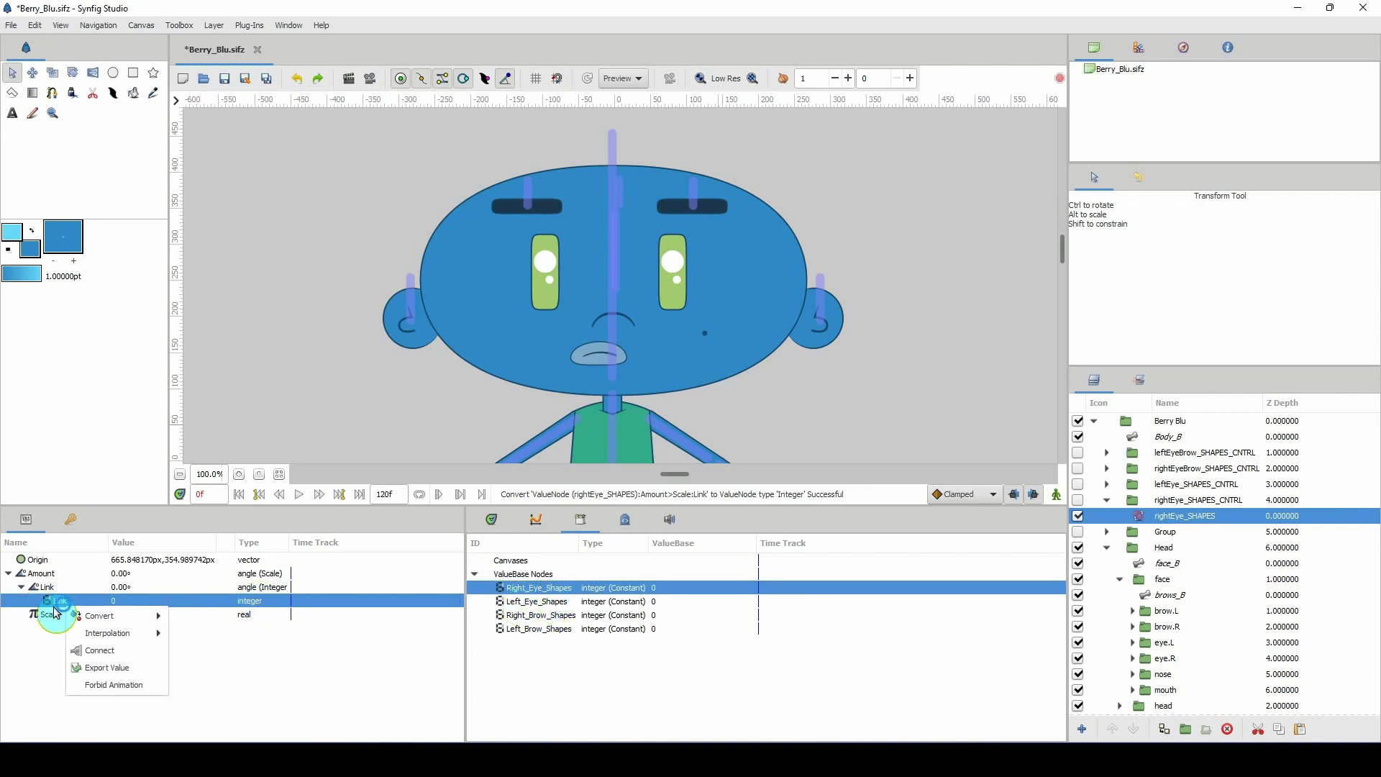
pyautogui.click(108, 658)
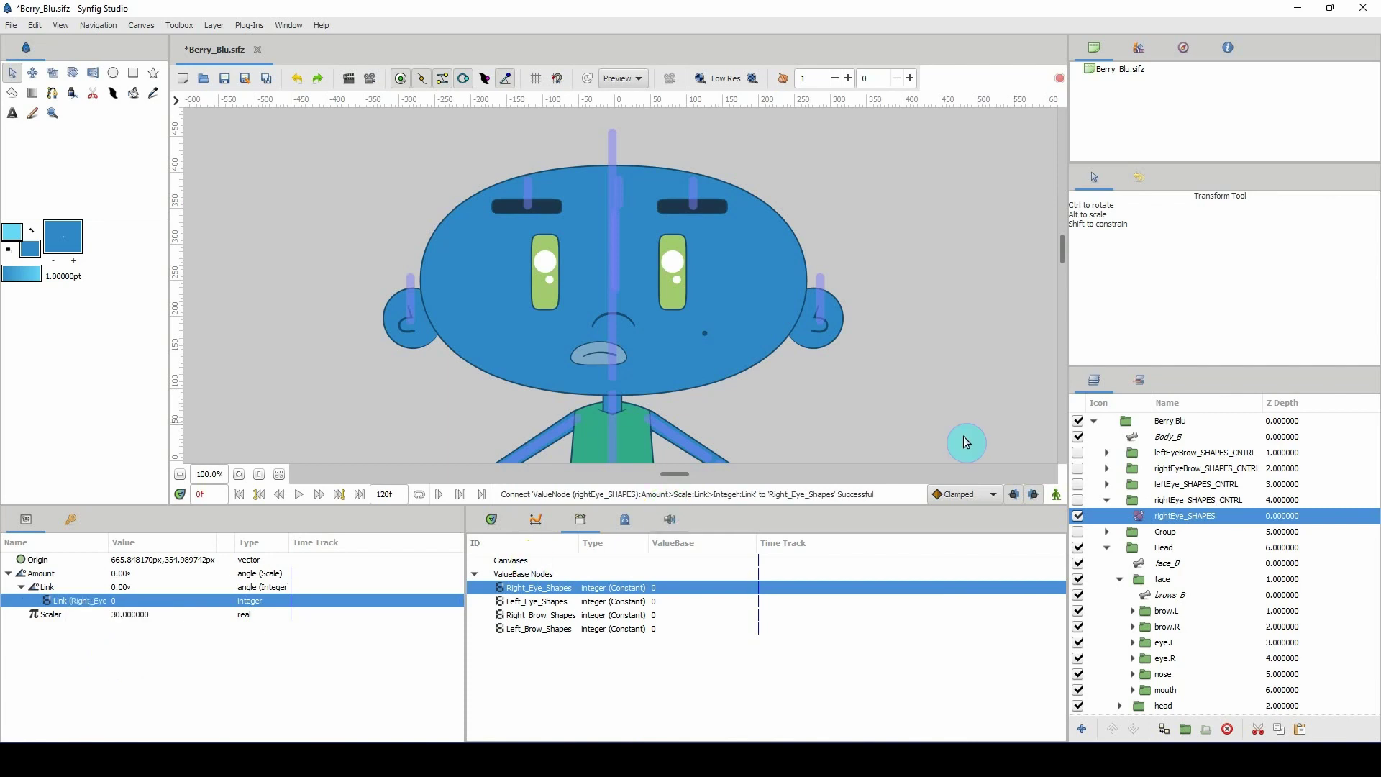
# Test the rightEye_SHAPES rotation handle beside the head, return it to 0°, and save the file
pyautogui.hscroll(4, 809, 271)
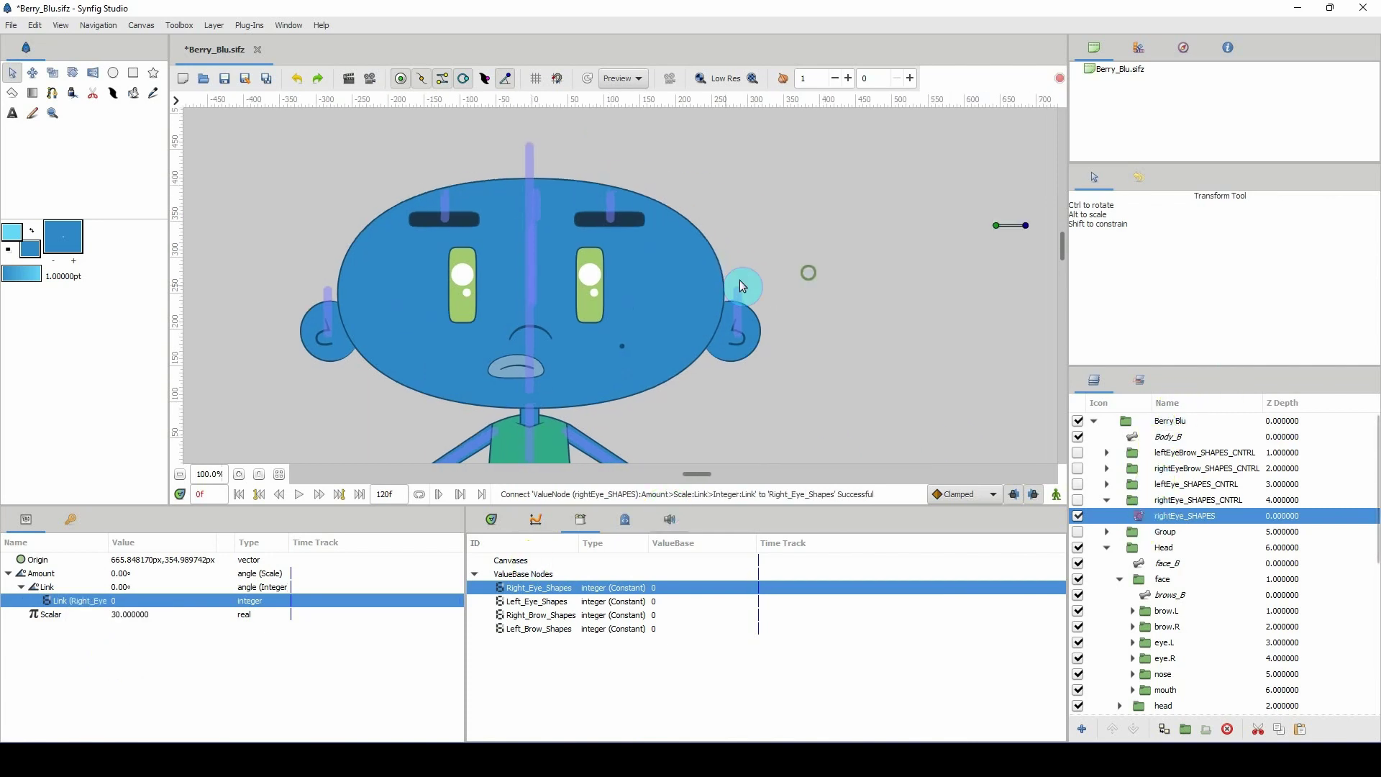
pyautogui.moveTo(990, 237)
pyautogui.mouseDown()
pyautogui.moveTo(985, 250)
pyautogui.moveTo(949, 202)
pyautogui.moveTo(924, 224)
pyautogui.moveTo(972, 210)
pyautogui.moveTo(982, 244)
pyautogui.mouseUp()
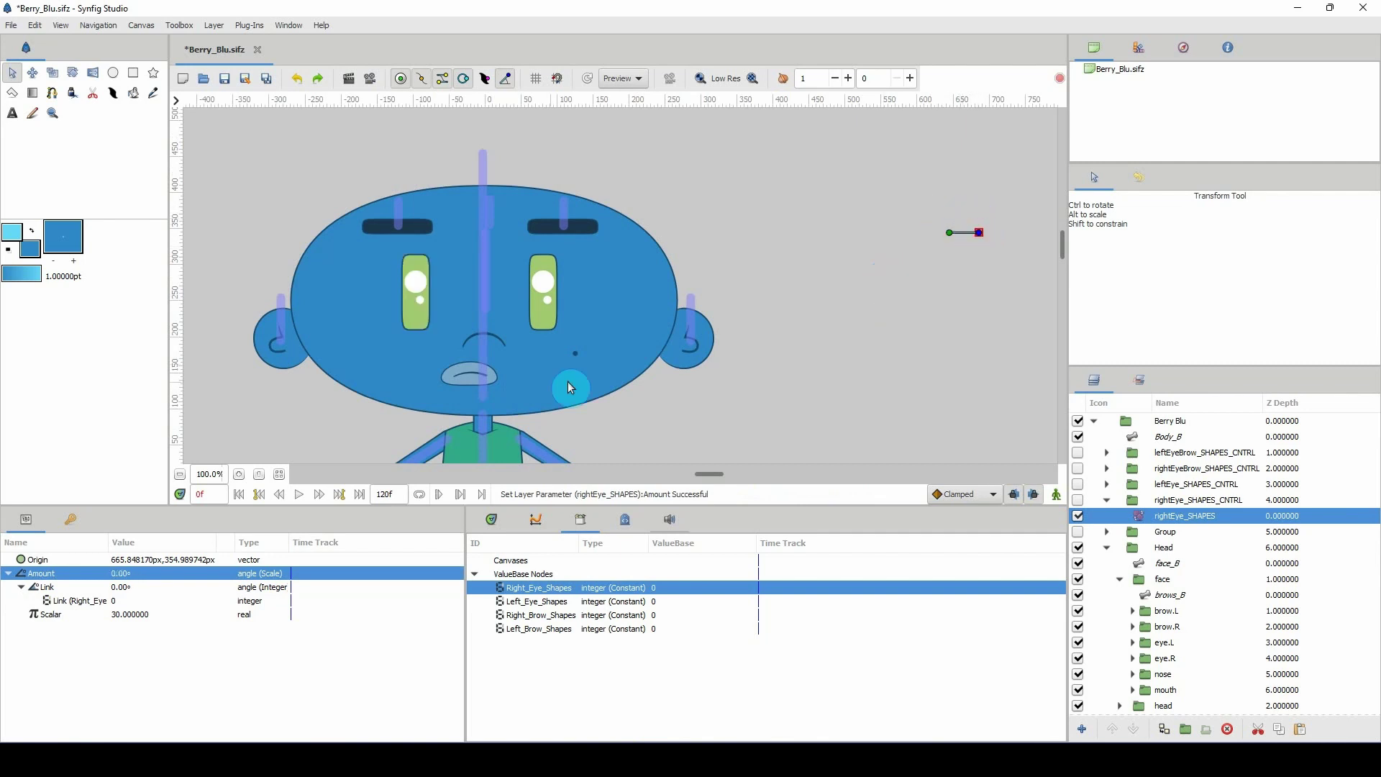
pyautogui.hscroll(-3, 568, 386)
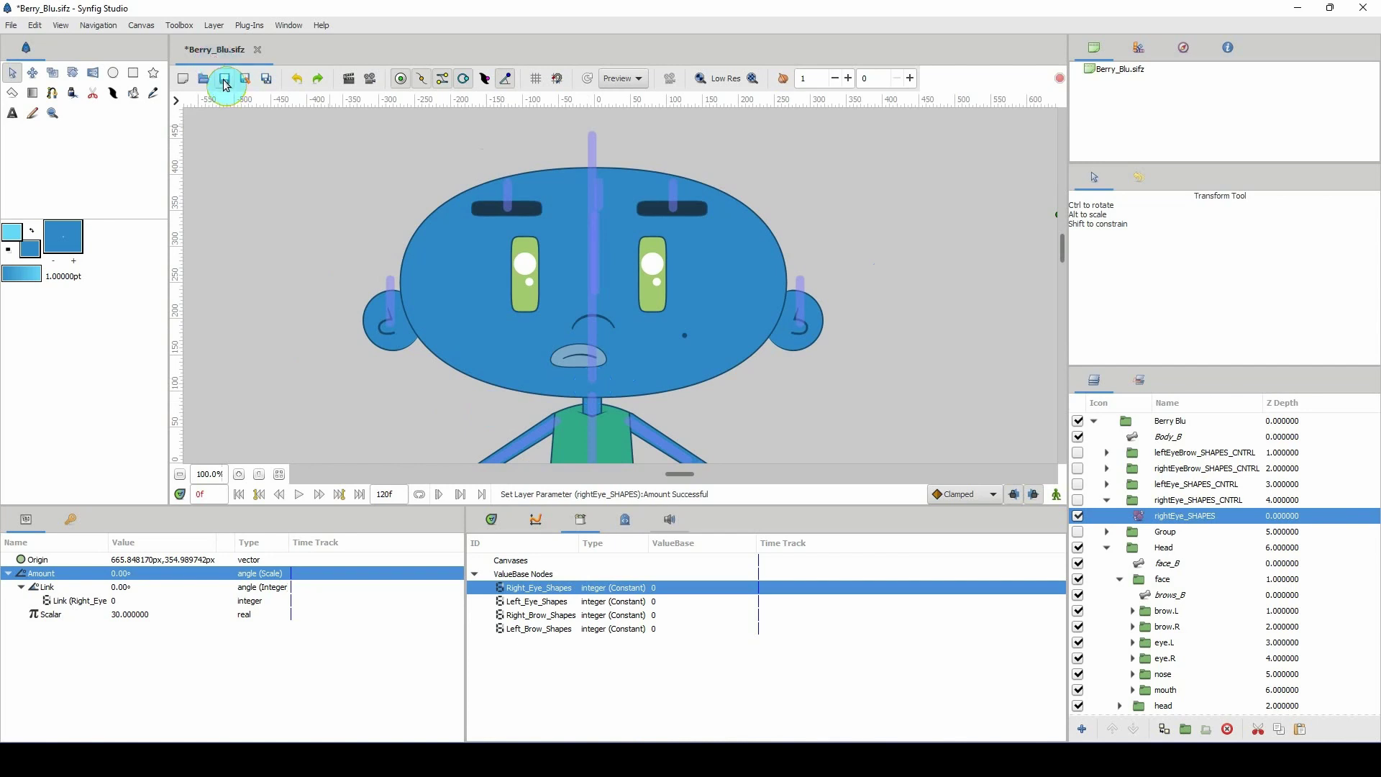
pyautogui.click(226, 79)
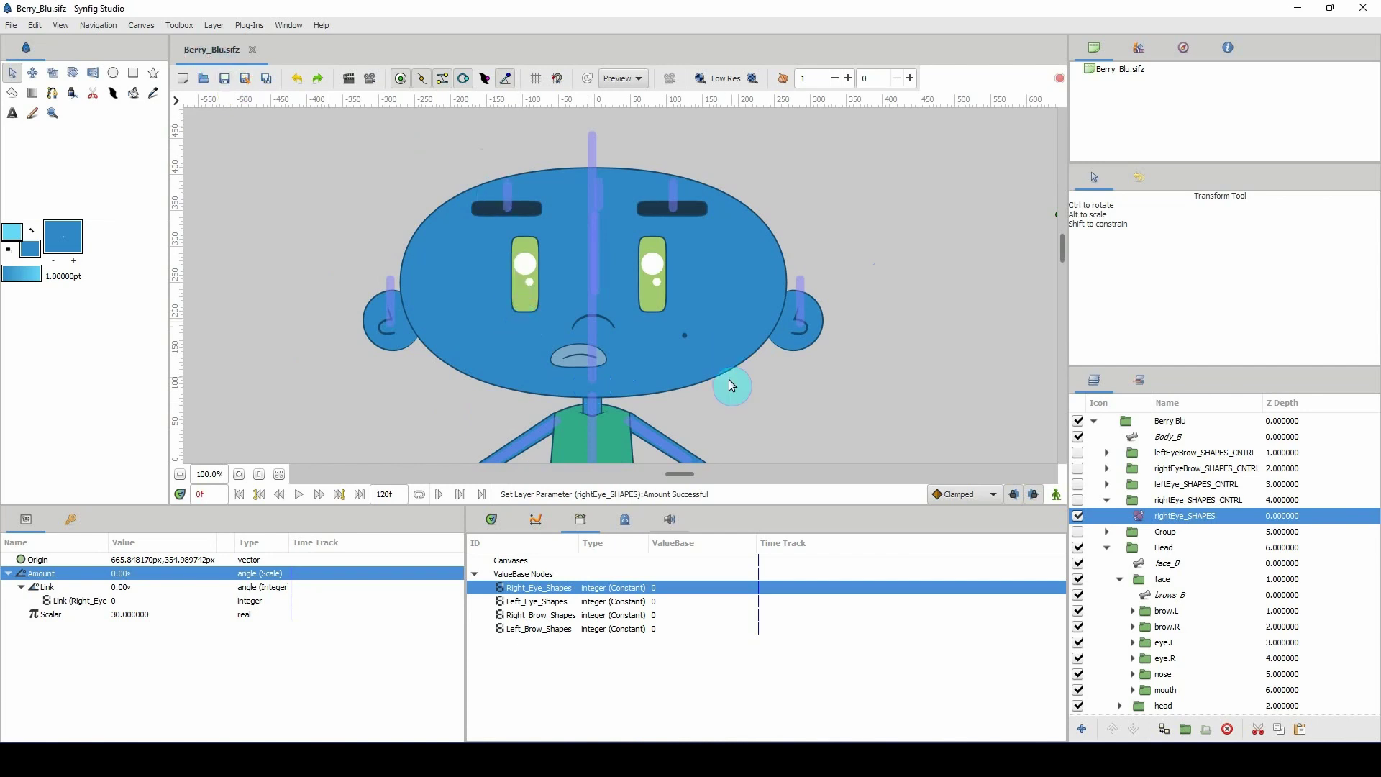
# Collapse the rightEye_SHAPES_CNTRL group, enable the unnamed Group below it, and rename that group as mouth_SHAPES_CNTRL
pyautogui.click(1118, 504)
pyautogui.click(1122, 517)
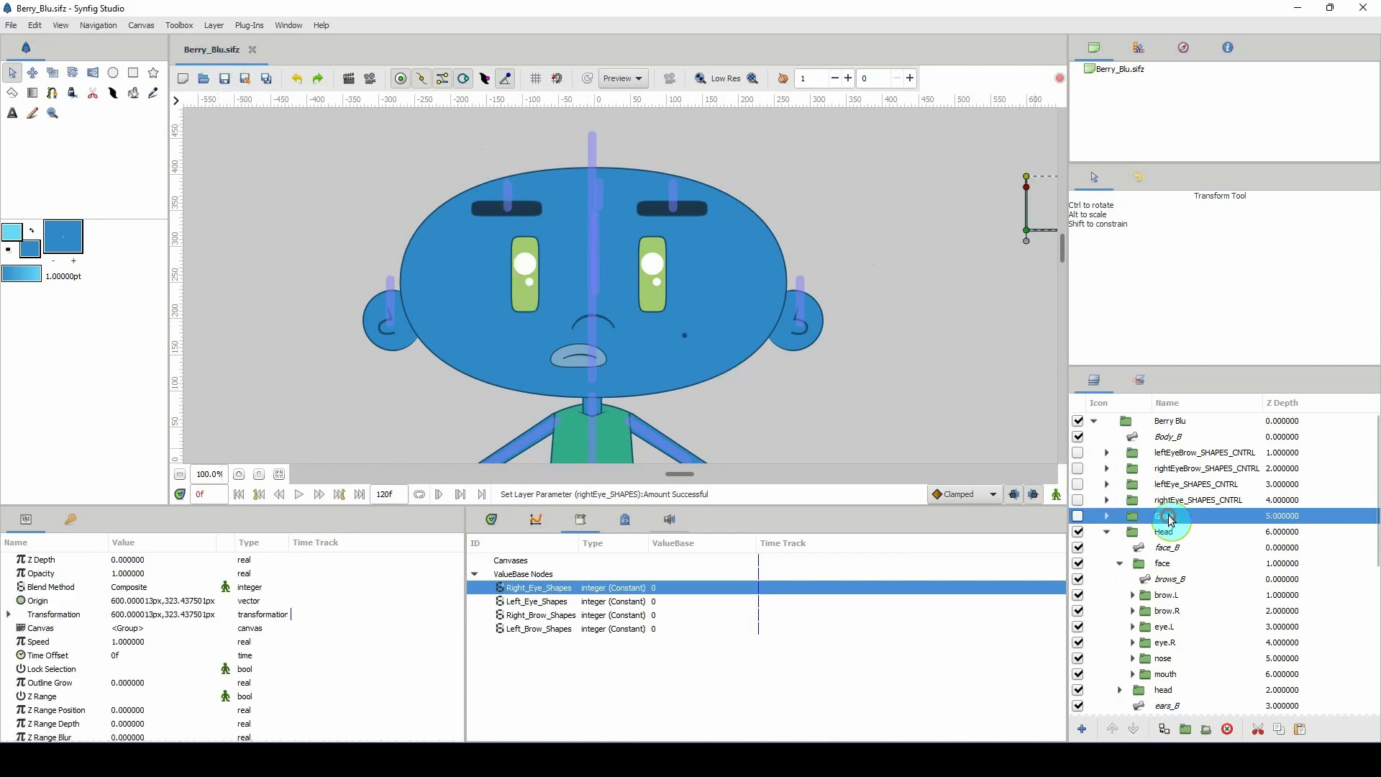
pyautogui.click(1079, 517)
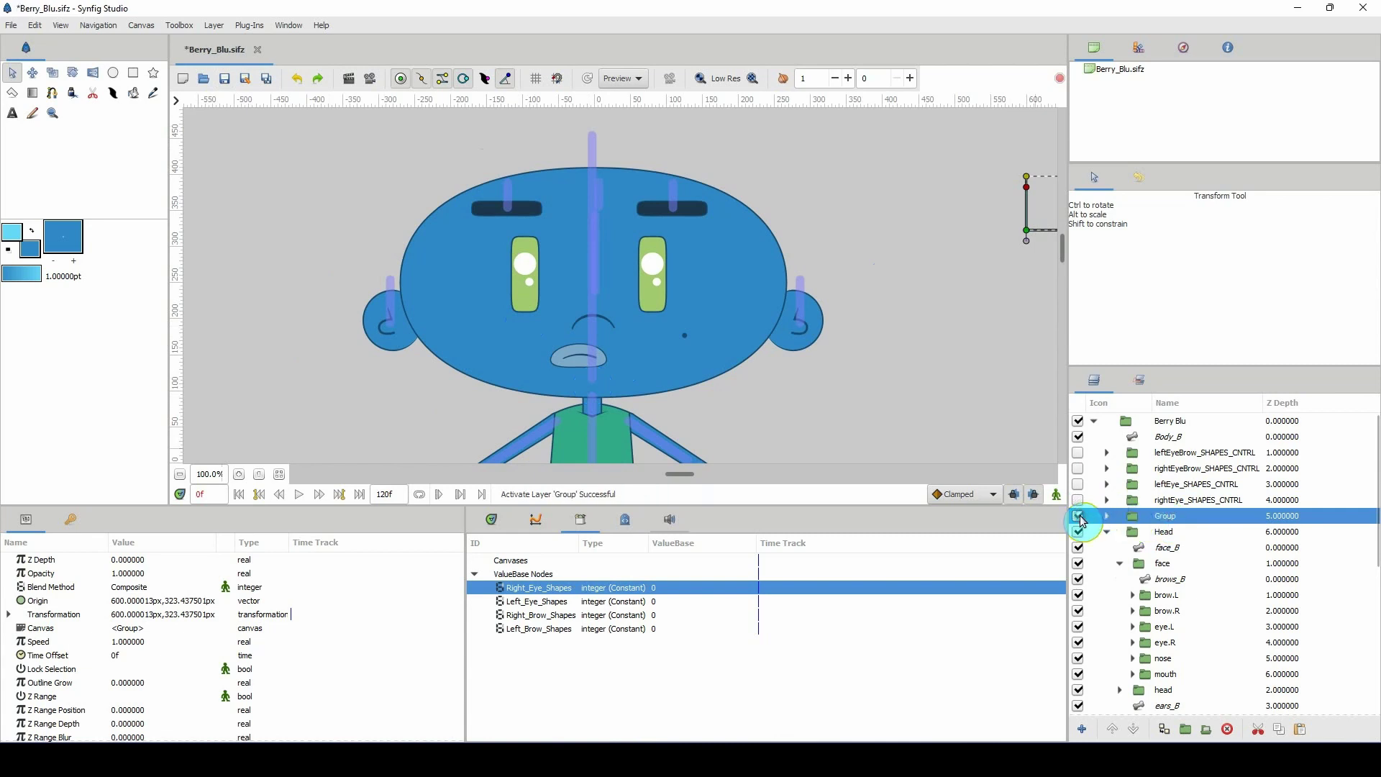
pyautogui.doubleClick(1163, 516)
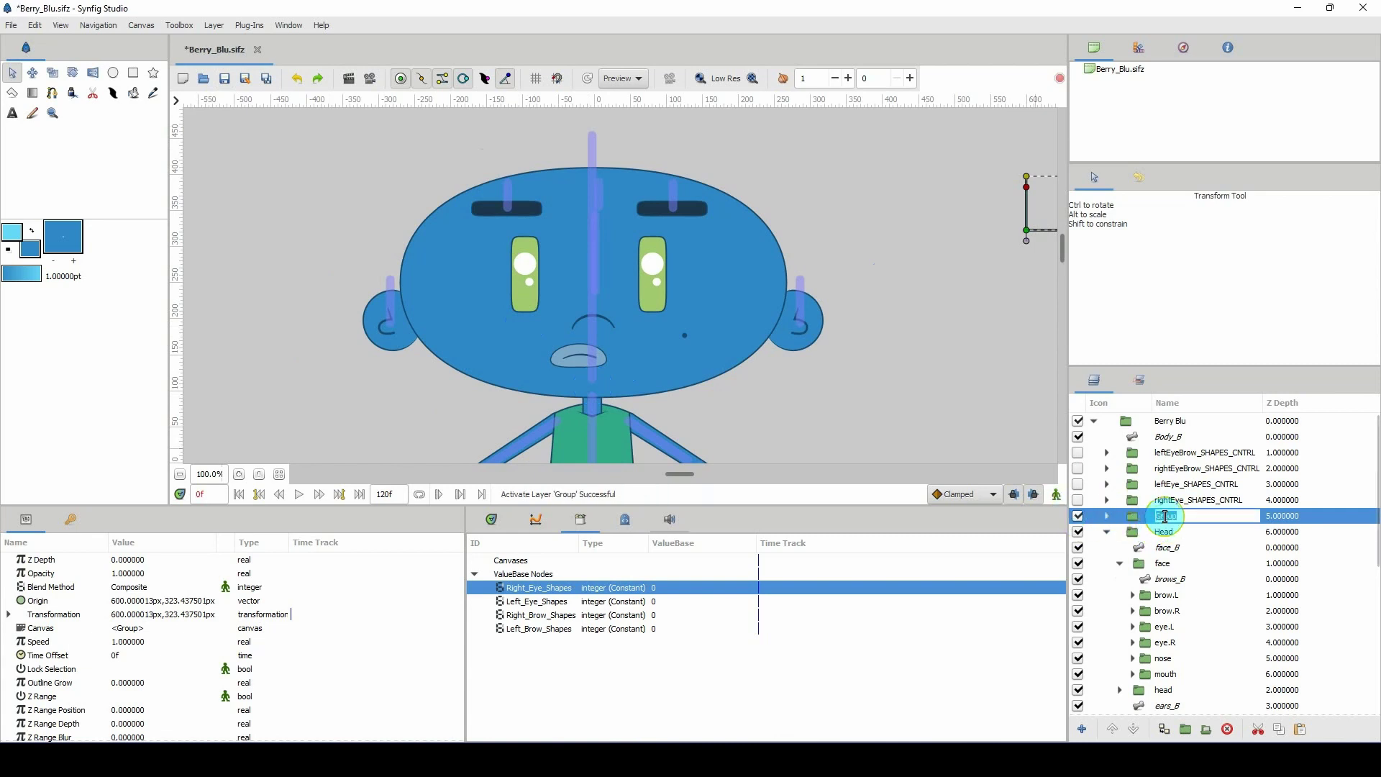
pyautogui.write('mouth_SHAPES_CNTRL')
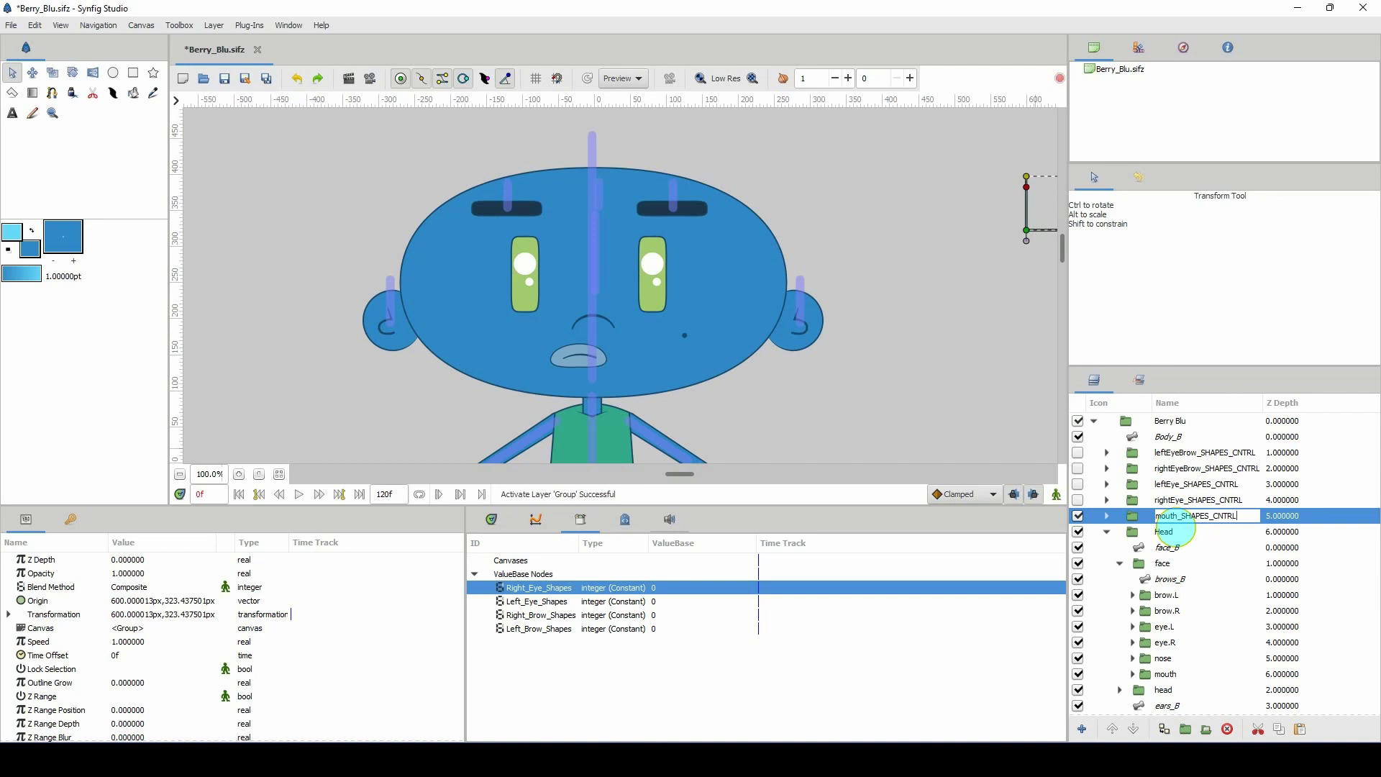
pyautogui.press('Return')
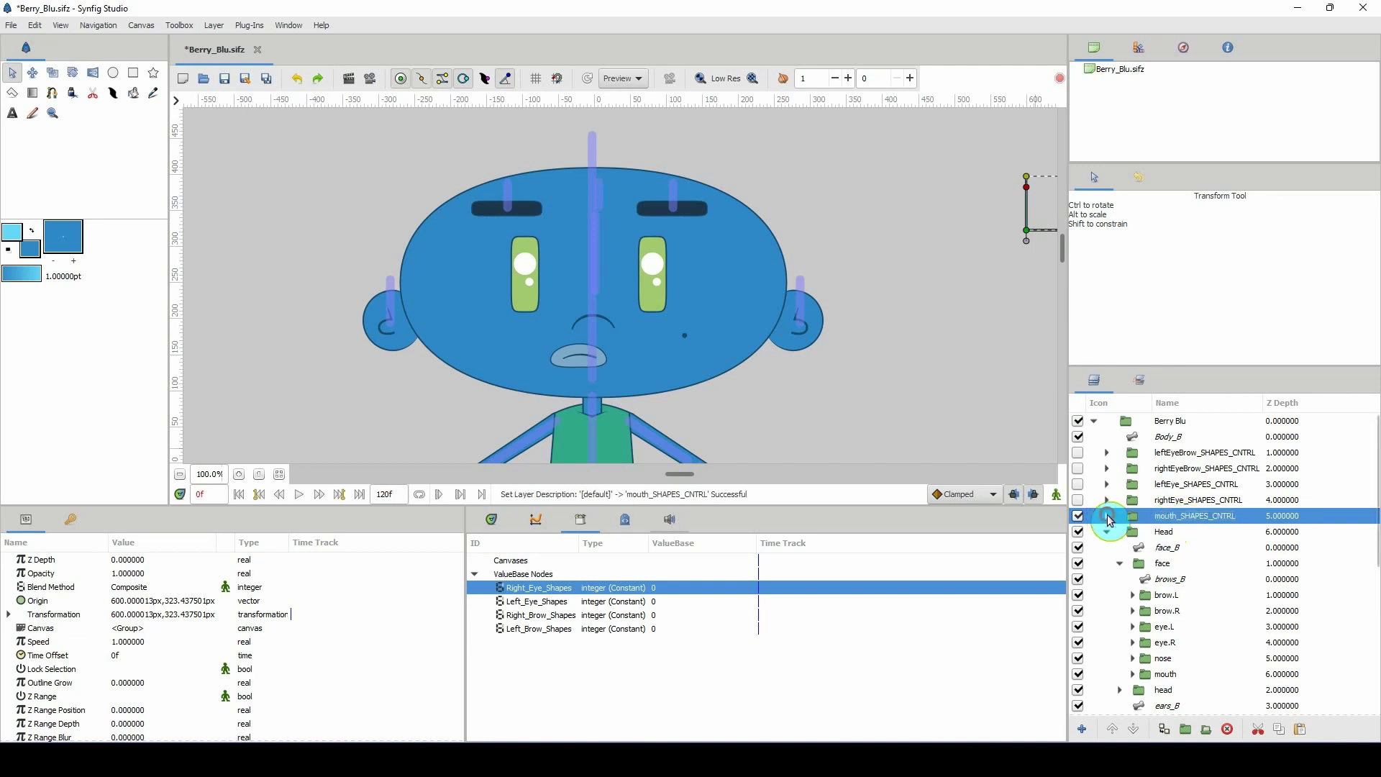
# Expand the mouth_SHAPES_CNTRL group and rename its rotate layer as mouth_SHAPES
pyautogui.click(1107, 515)
pyautogui.doubleClick(1163, 535)
pyautogui.write('mouth_SHAPES_CNTRL')
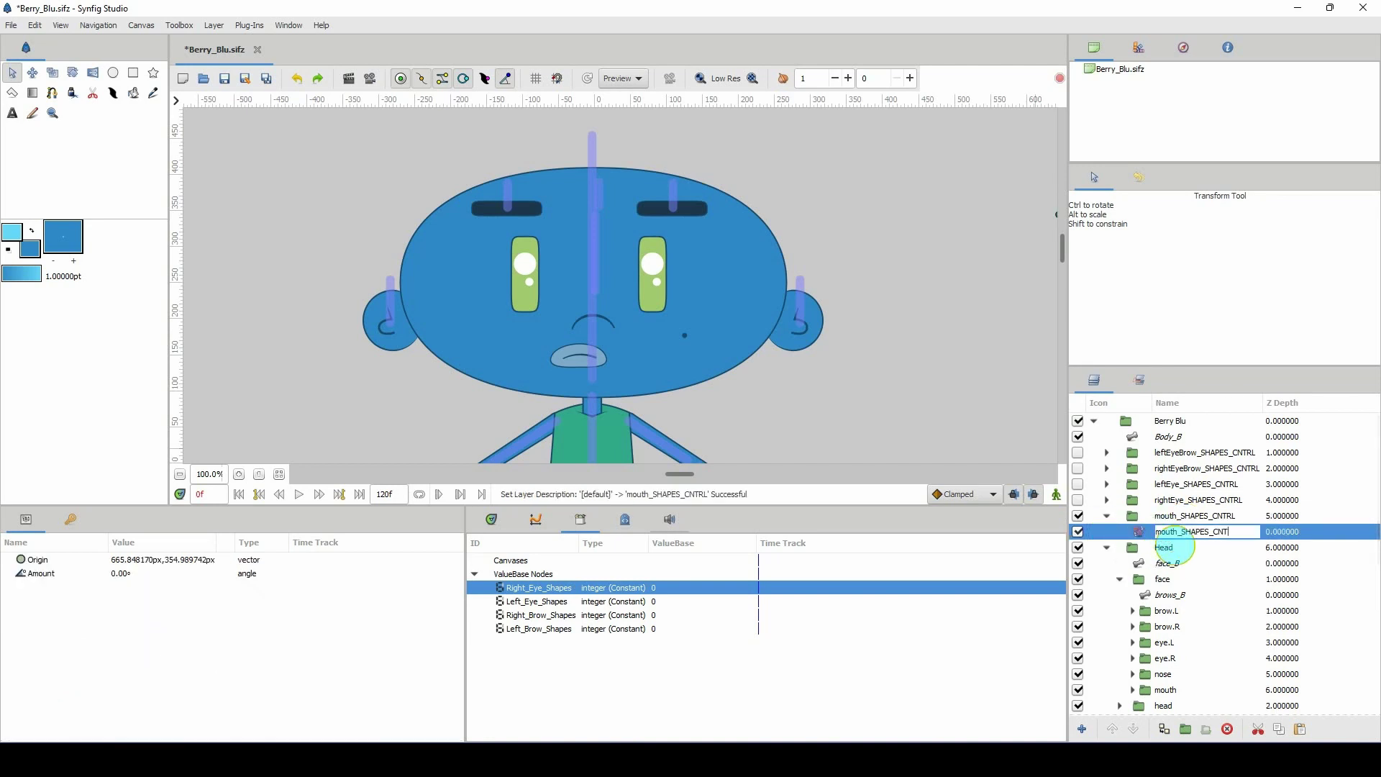
pyautogui.press('Return')
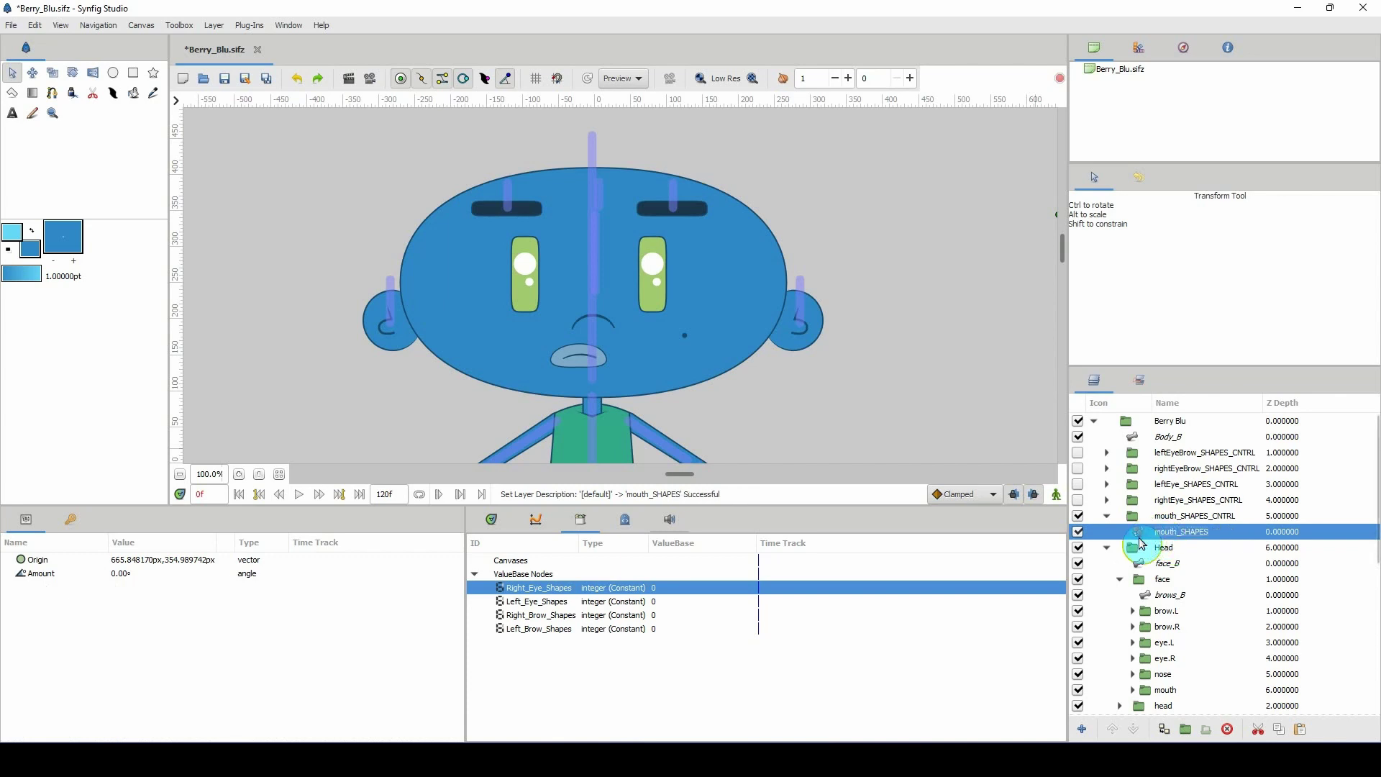
# Convert the Amount of the mouth_SHAPES rotate layer to Scale and set its Scalar to 30
pyautogui.rightClick(46, 574)
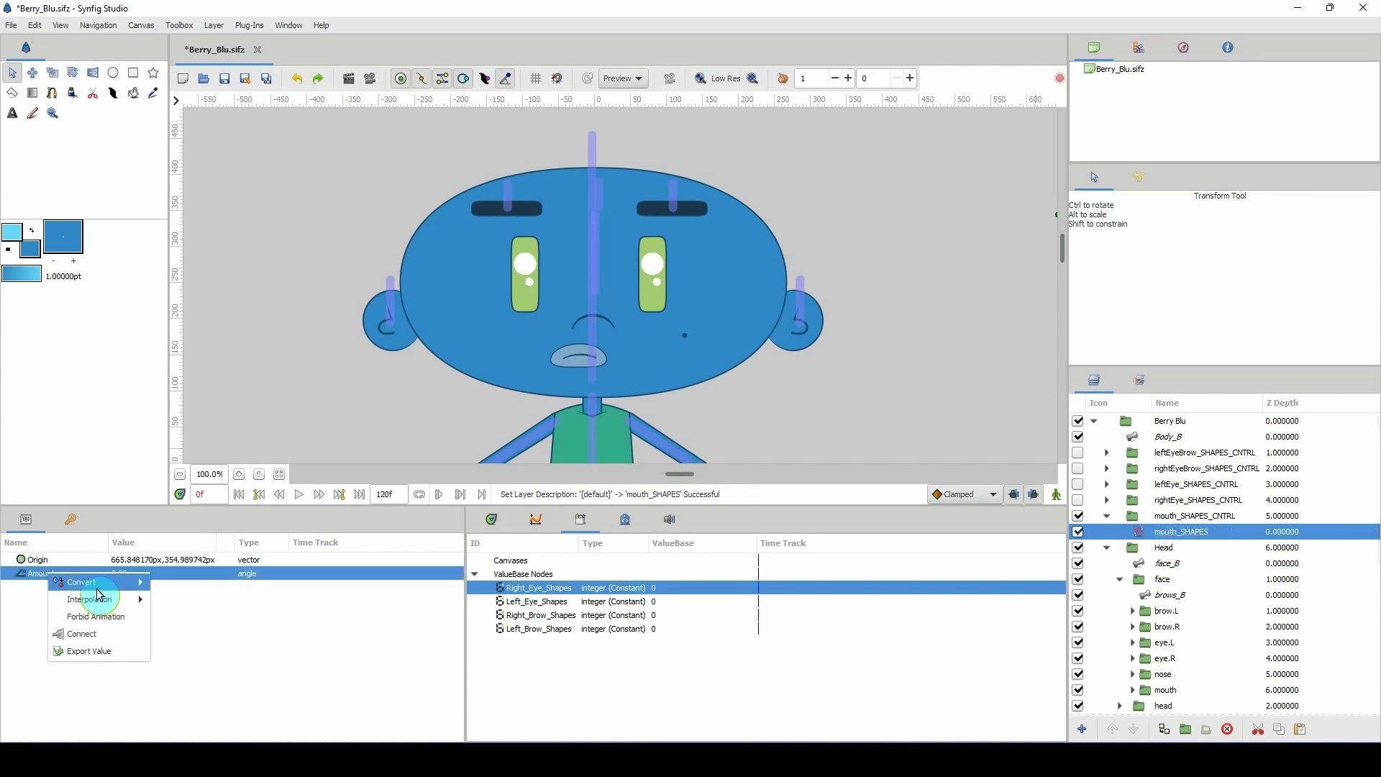
pyautogui.moveTo(106, 593)
pyautogui.click(189, 629)
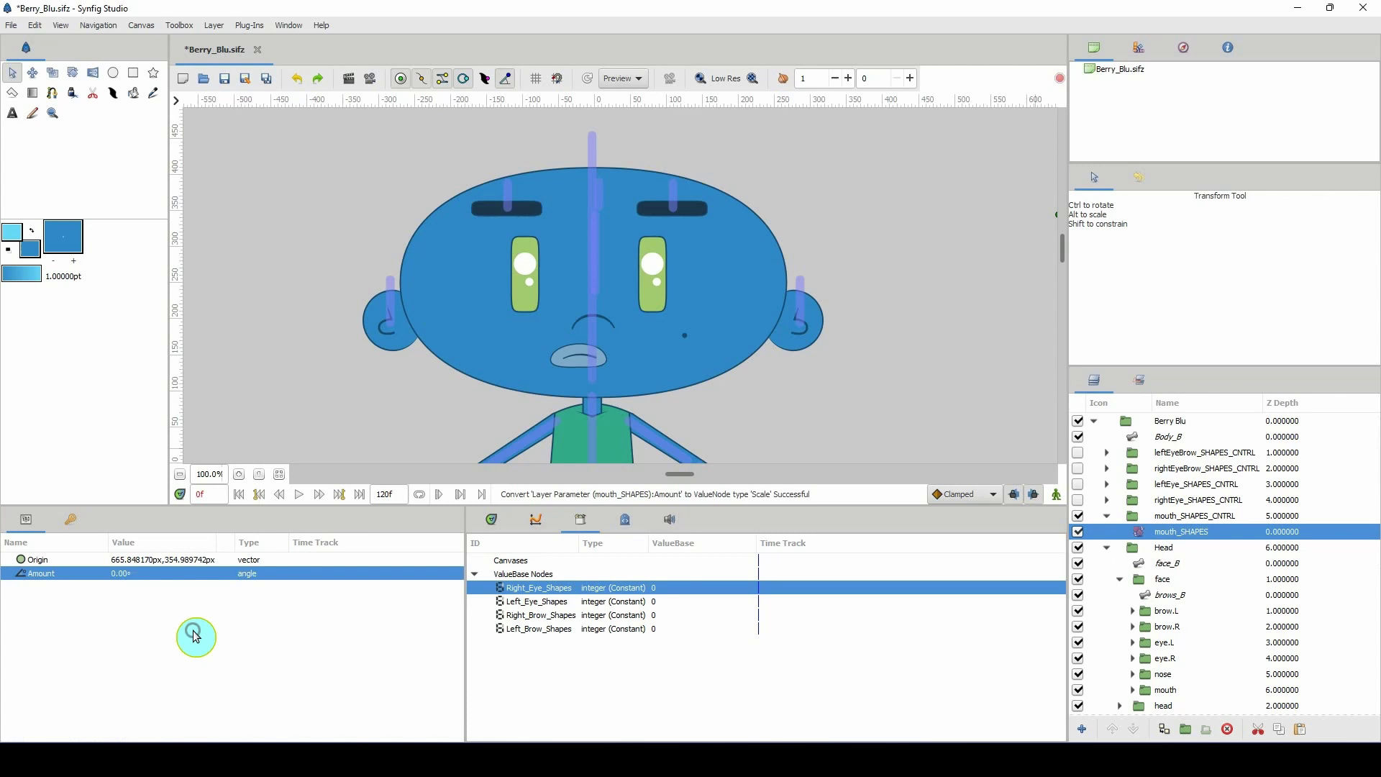
pyautogui.click(9, 573)
pyautogui.click(122, 601)
pyautogui.click(123, 602)
pyautogui.write('3')
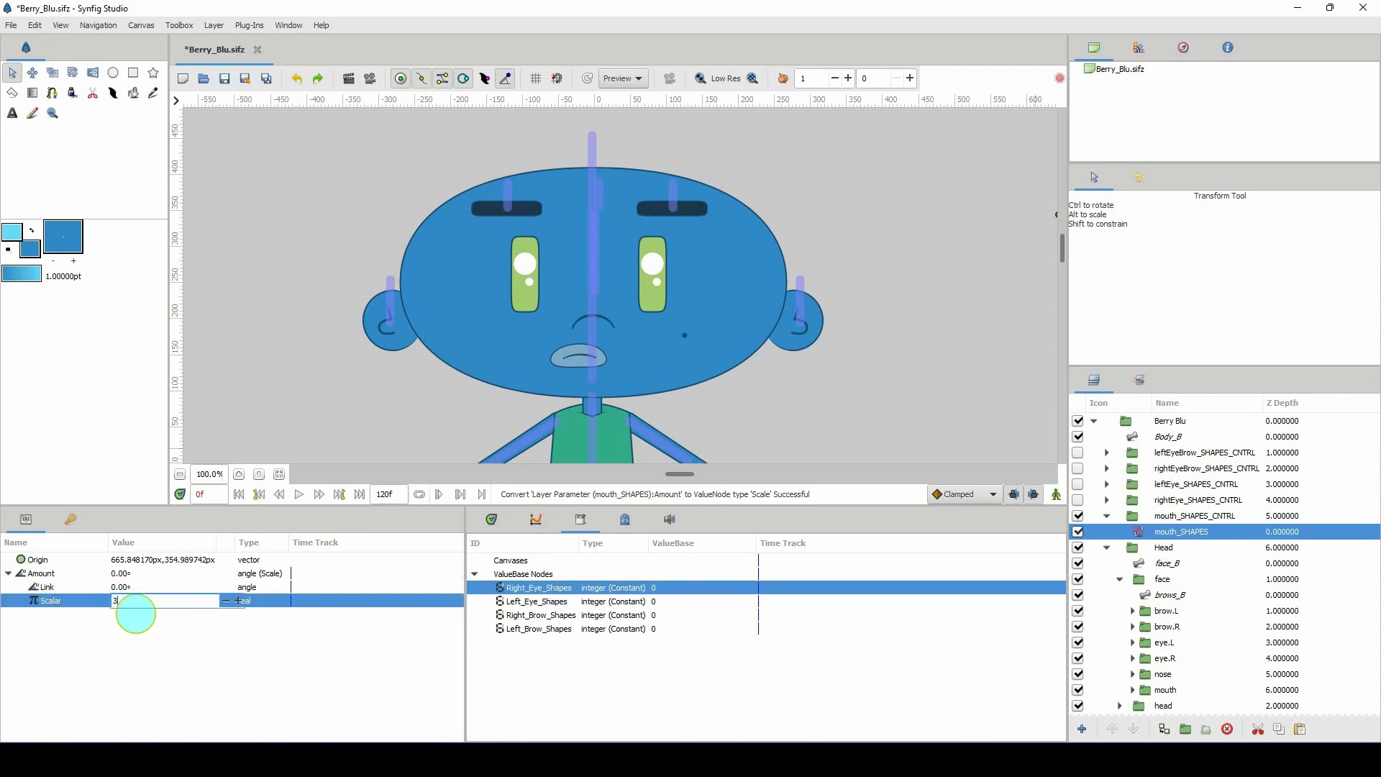
pyautogui.write('0')
pyautogui.press('Return')
# Convert the Link under the mouth_SHAPES Amount to Integer and expand it to show its inner link
pyautogui.rightClick(46, 587)
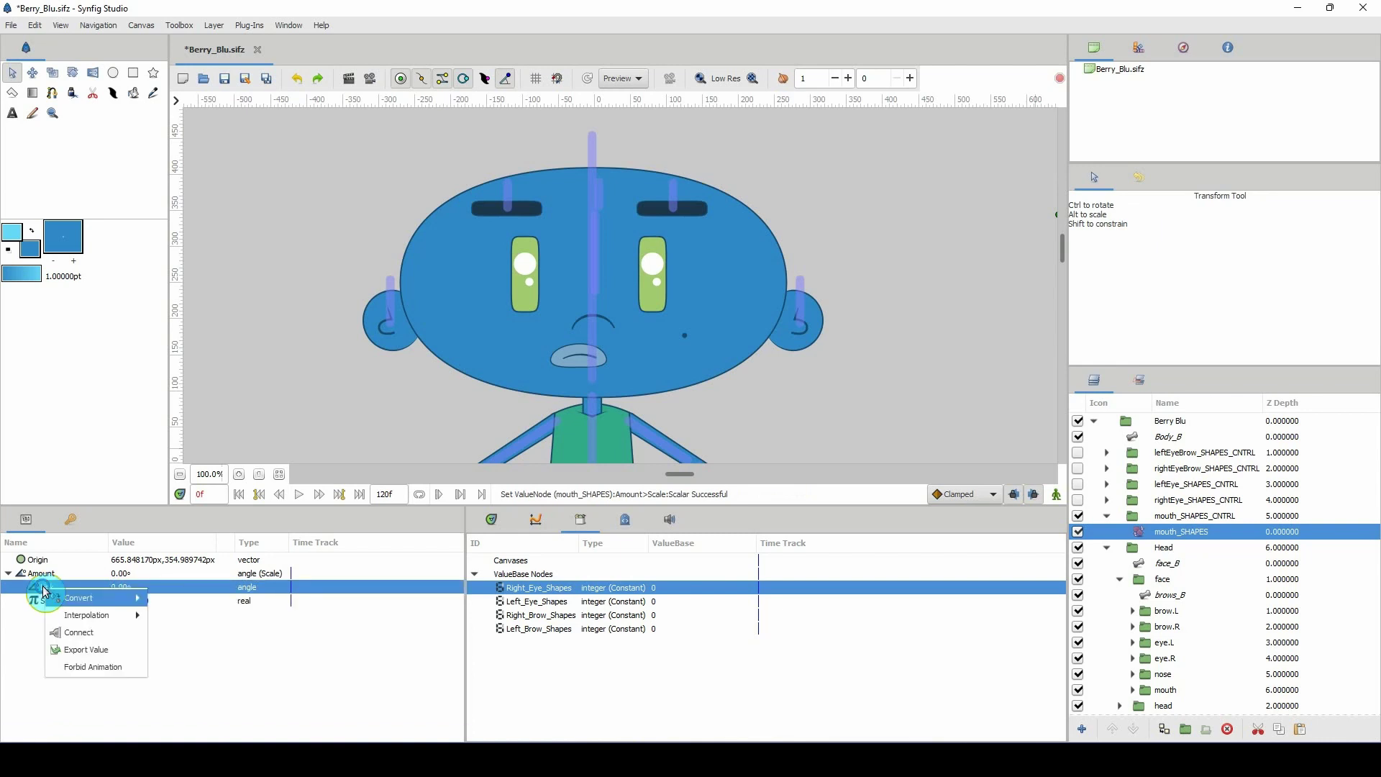
pyautogui.moveTo(119, 598)
pyautogui.click(186, 513)
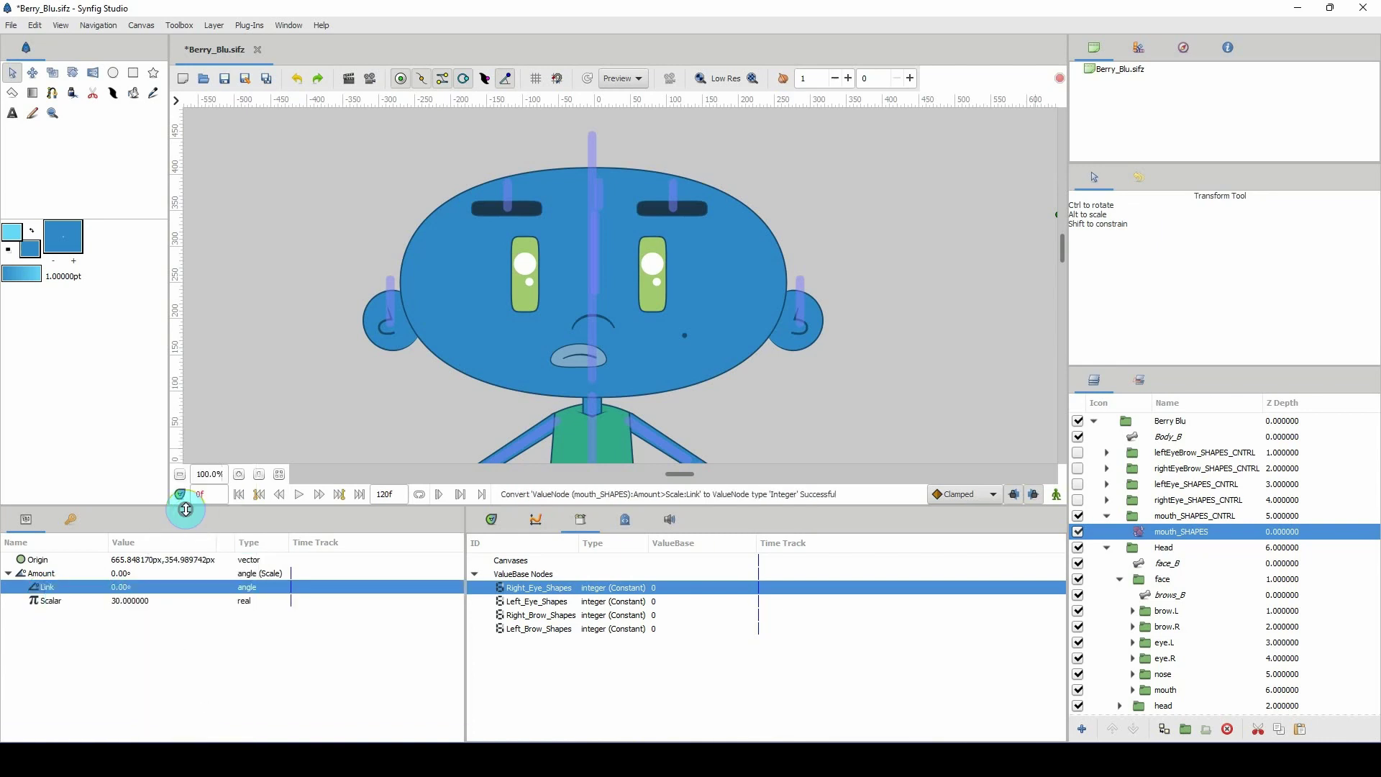
pyautogui.click(21, 587)
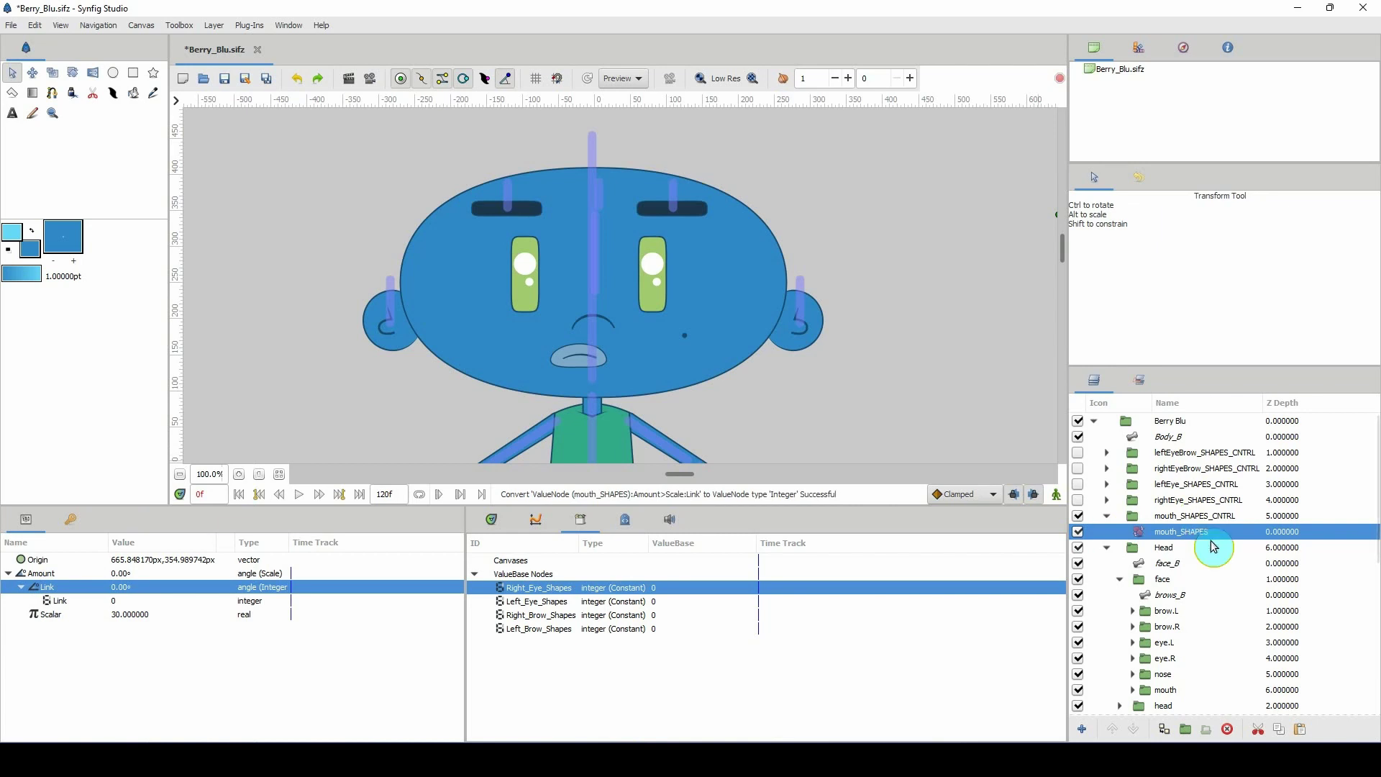
# Convert the Z Range Position of the mouth group inside face to Integer and expand it
pyautogui.scroll(-2, 1216, 561)
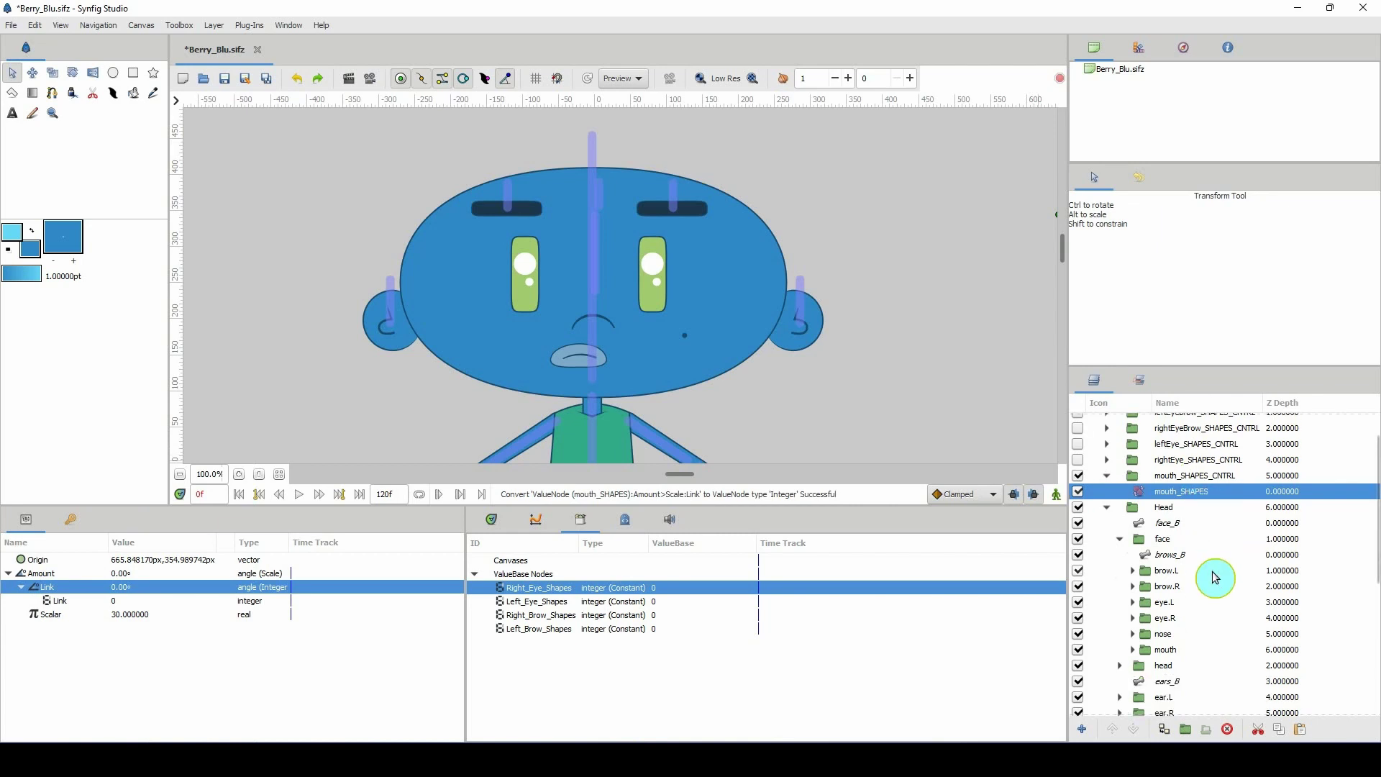
pyautogui.click(1152, 652)
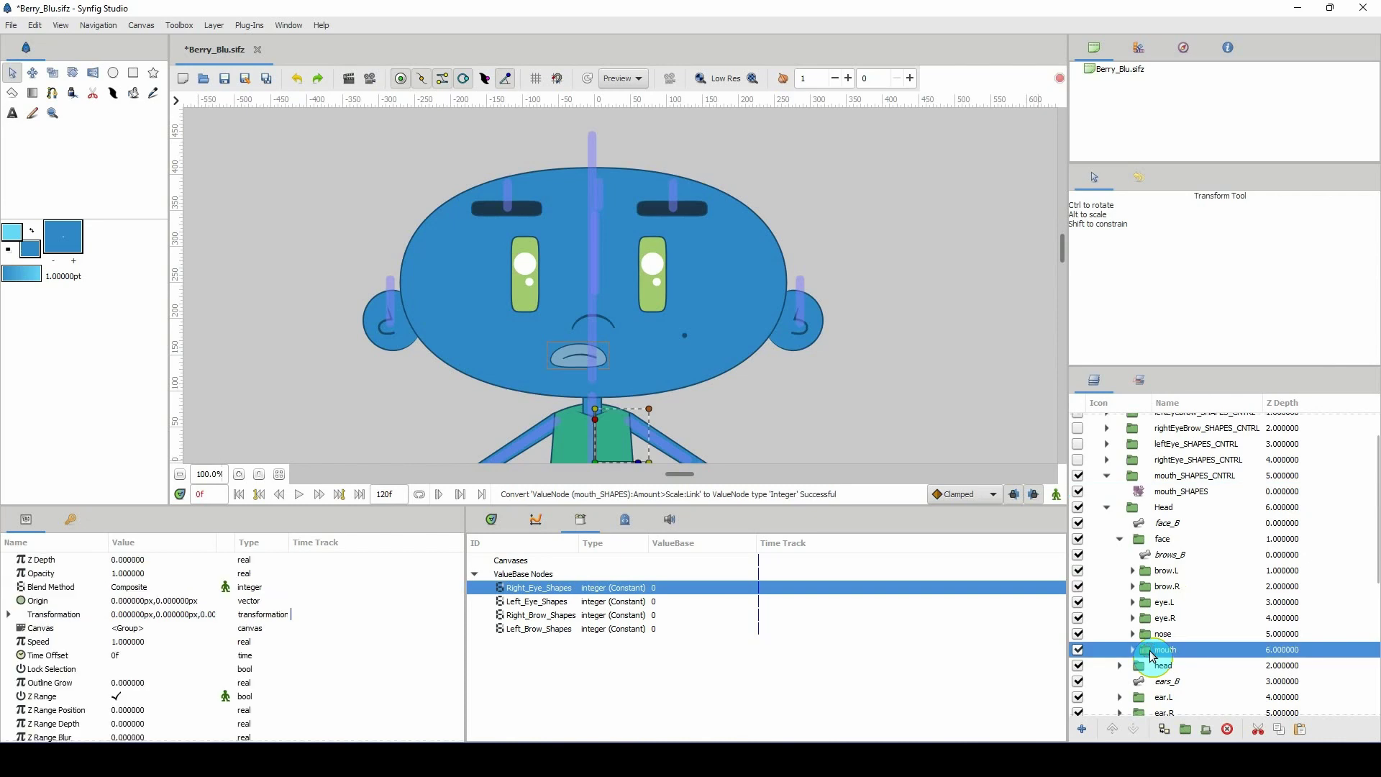
pyautogui.scroll(-1, 230, 691)
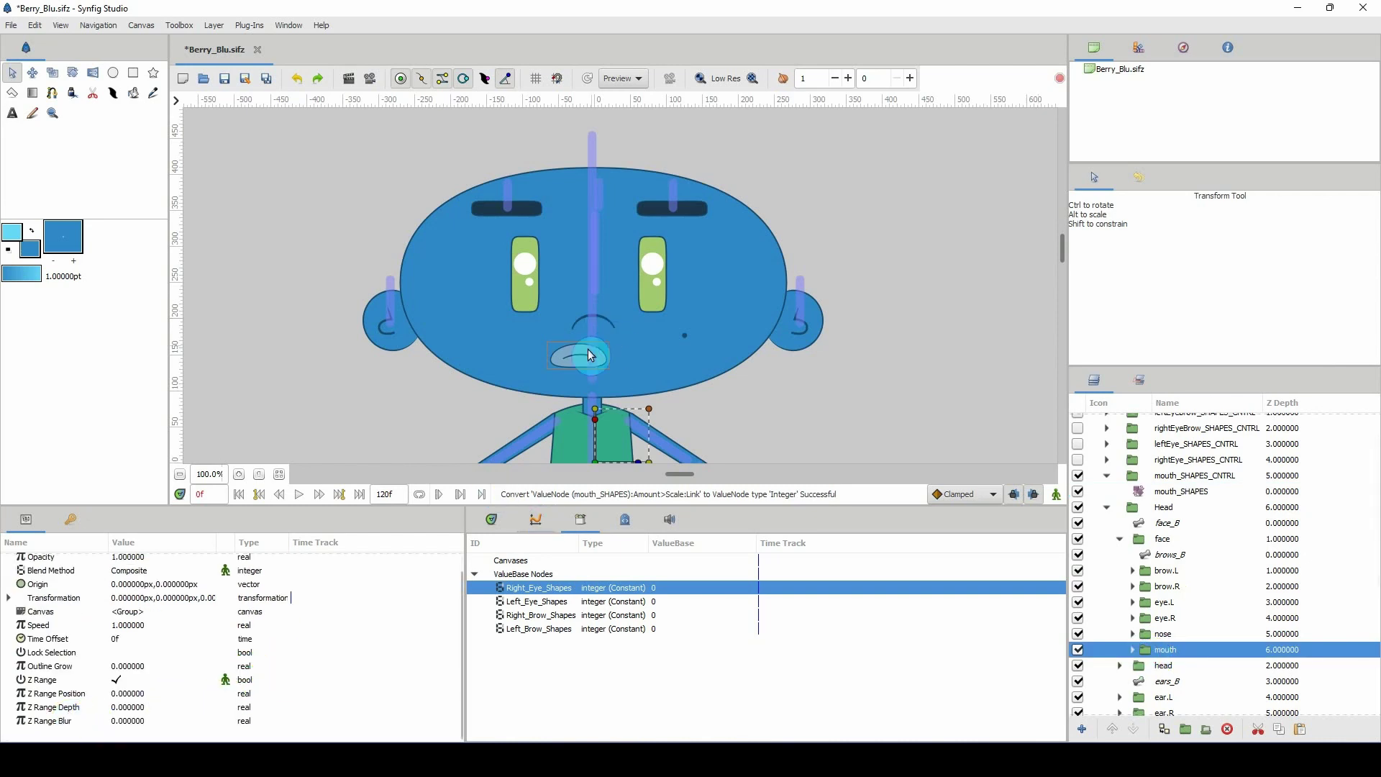
pyautogui.click(71, 695)
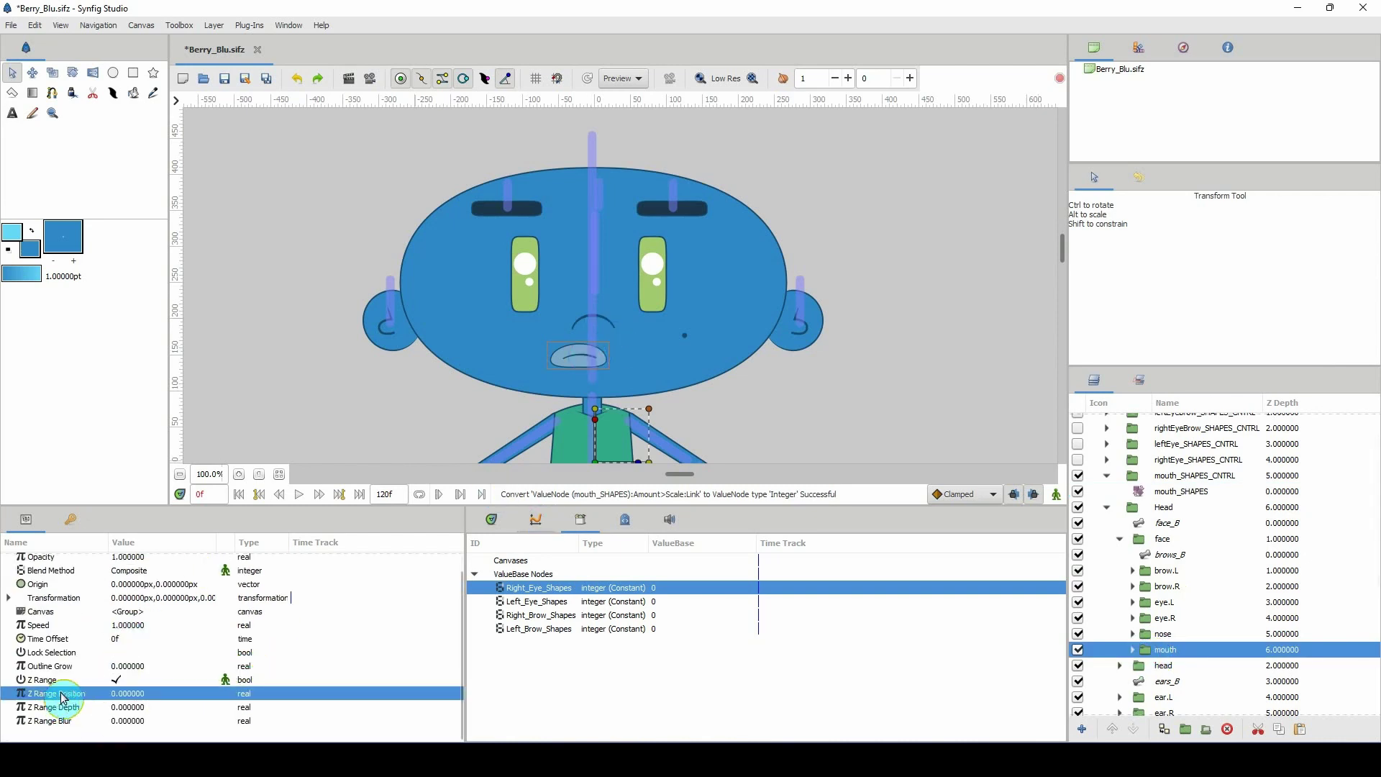
pyautogui.rightClick(69, 695)
pyautogui.moveTo(140, 614)
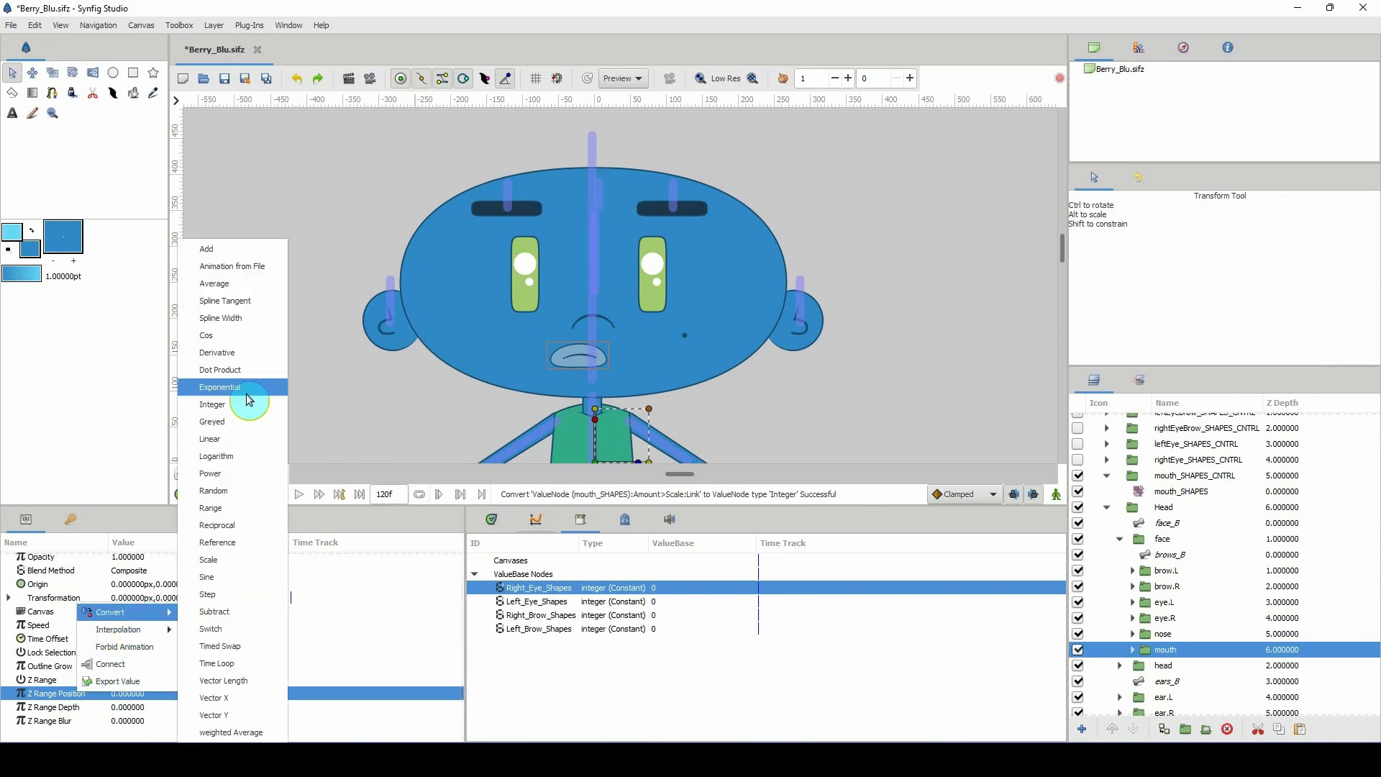
pyautogui.click(216, 404)
pyautogui.click(9, 695)
# Export the integer link under the mouth group's Z Range Position as Mouth_Shapes and select the exported value
pyautogui.click(48, 708)
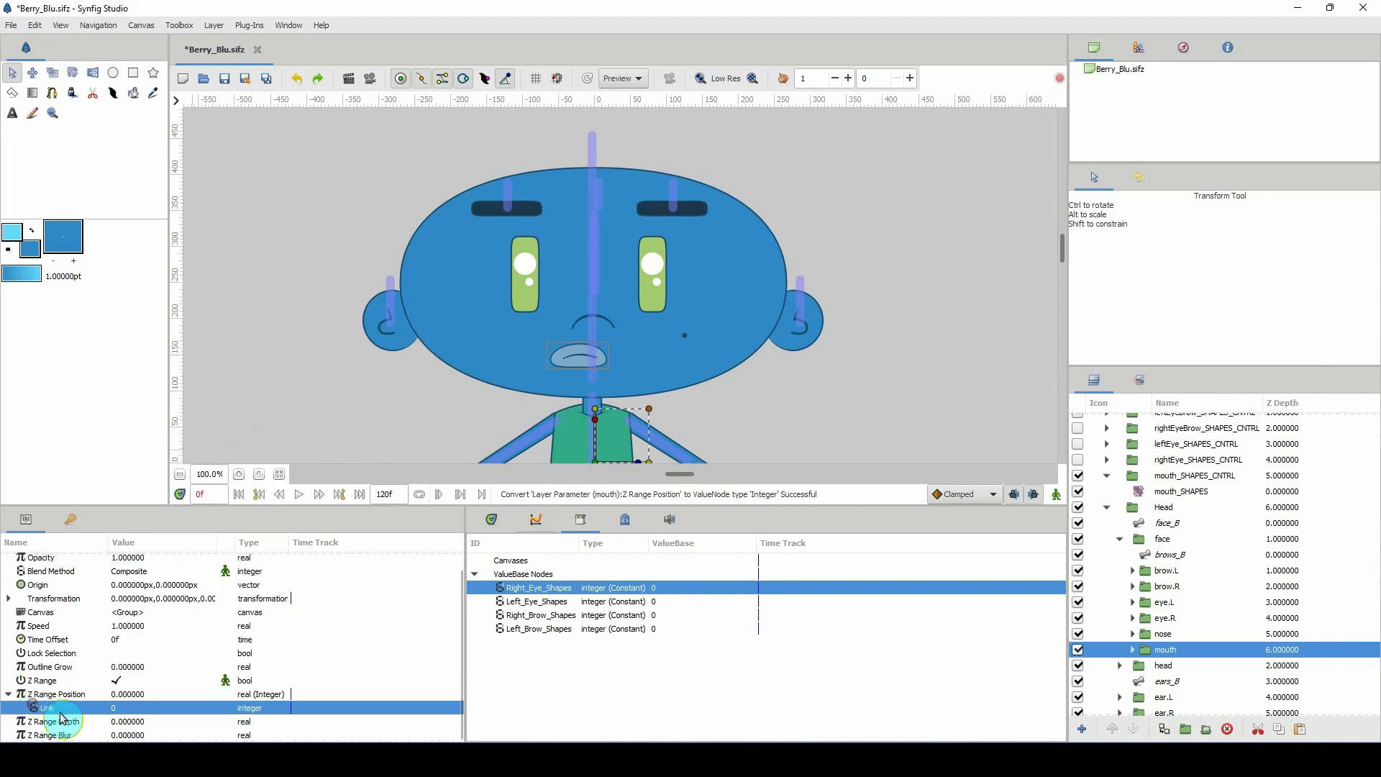
pyautogui.rightClick(67, 714)
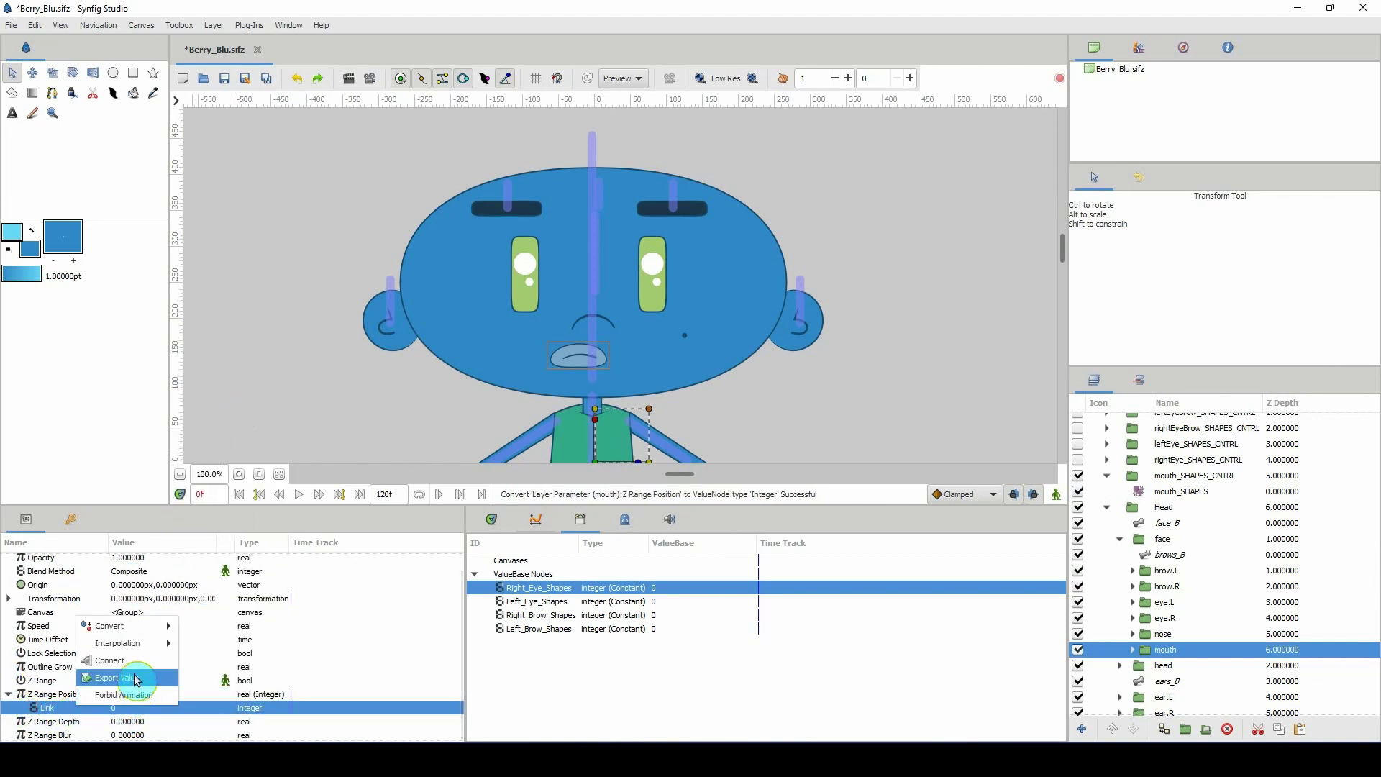
pyautogui.click(136, 680)
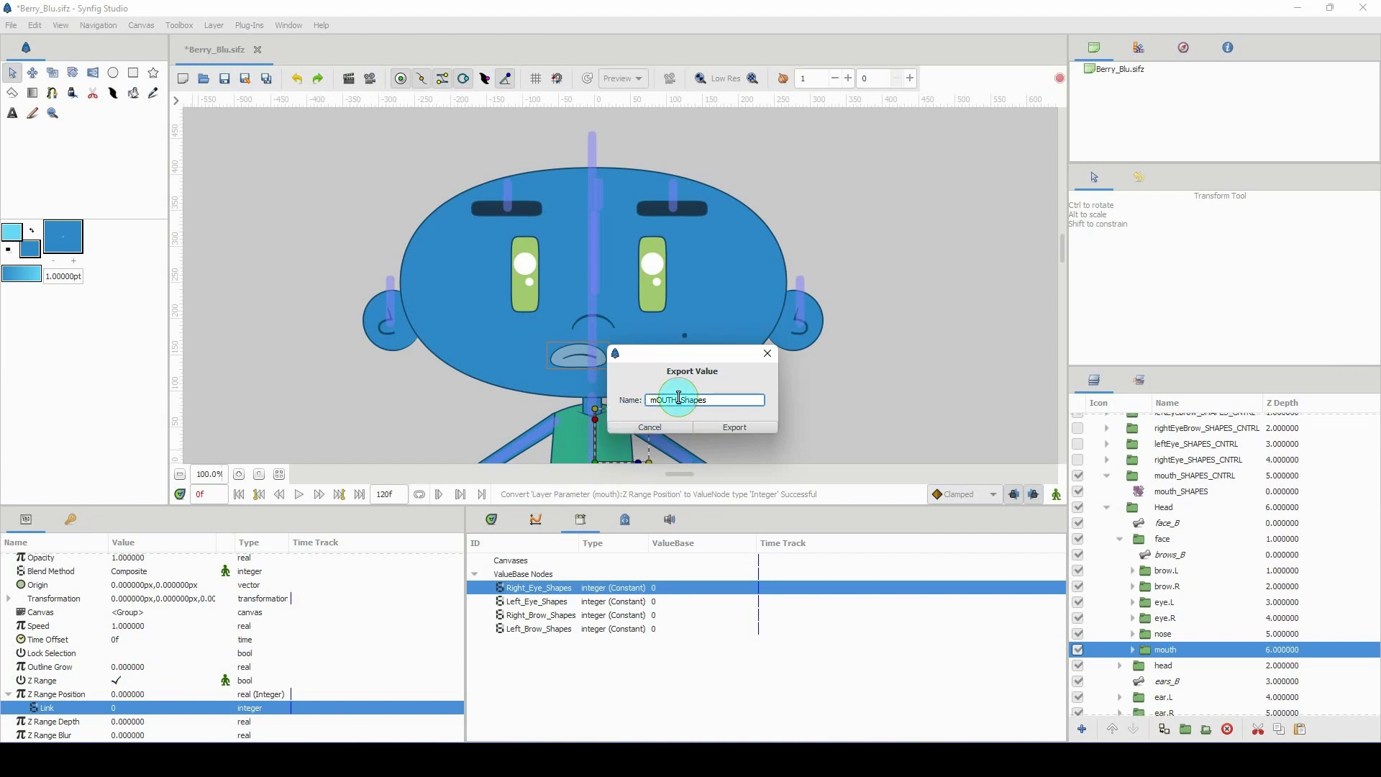
pyautogui.moveTo(678, 400); pyautogui.dragTo(596, 402)
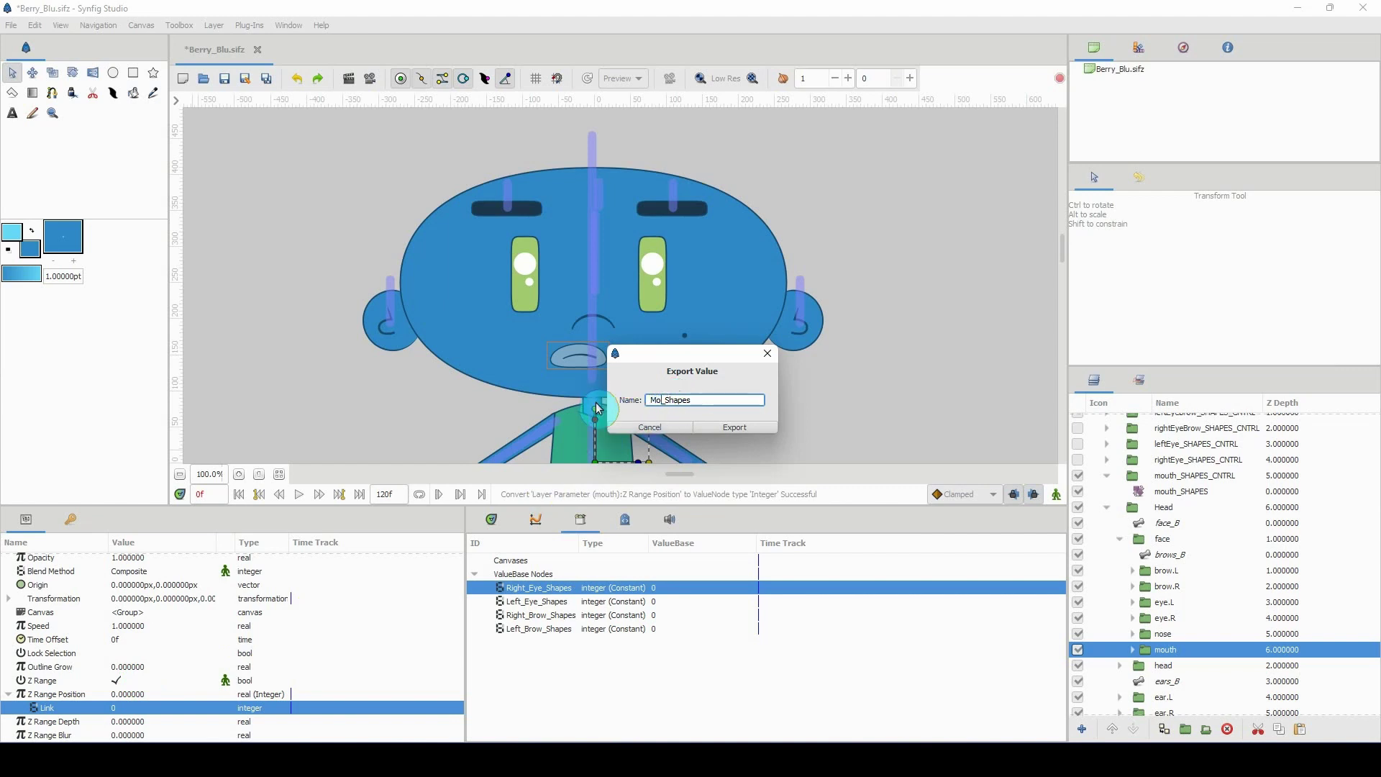
pyautogui.write('Mouth')
pyautogui.click(749, 426)
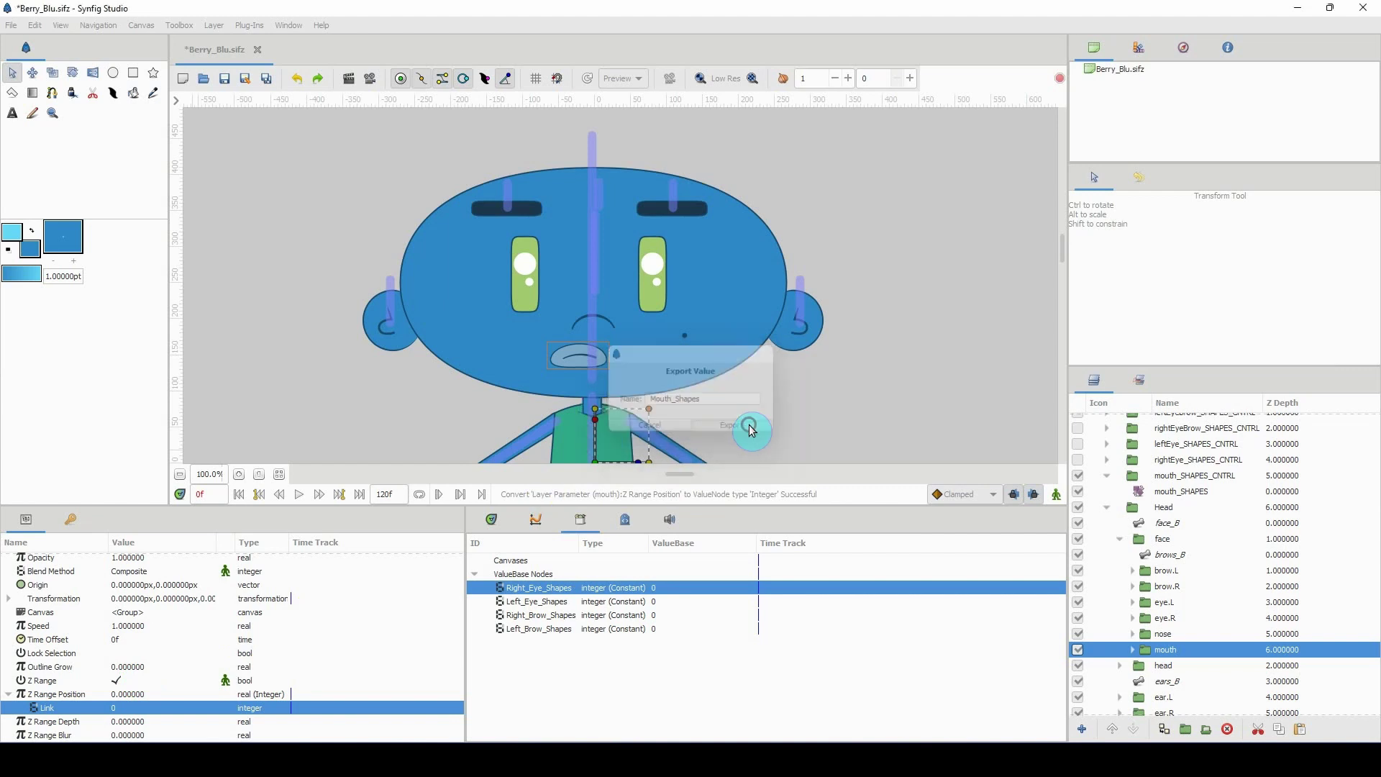
pyautogui.click(525, 592)
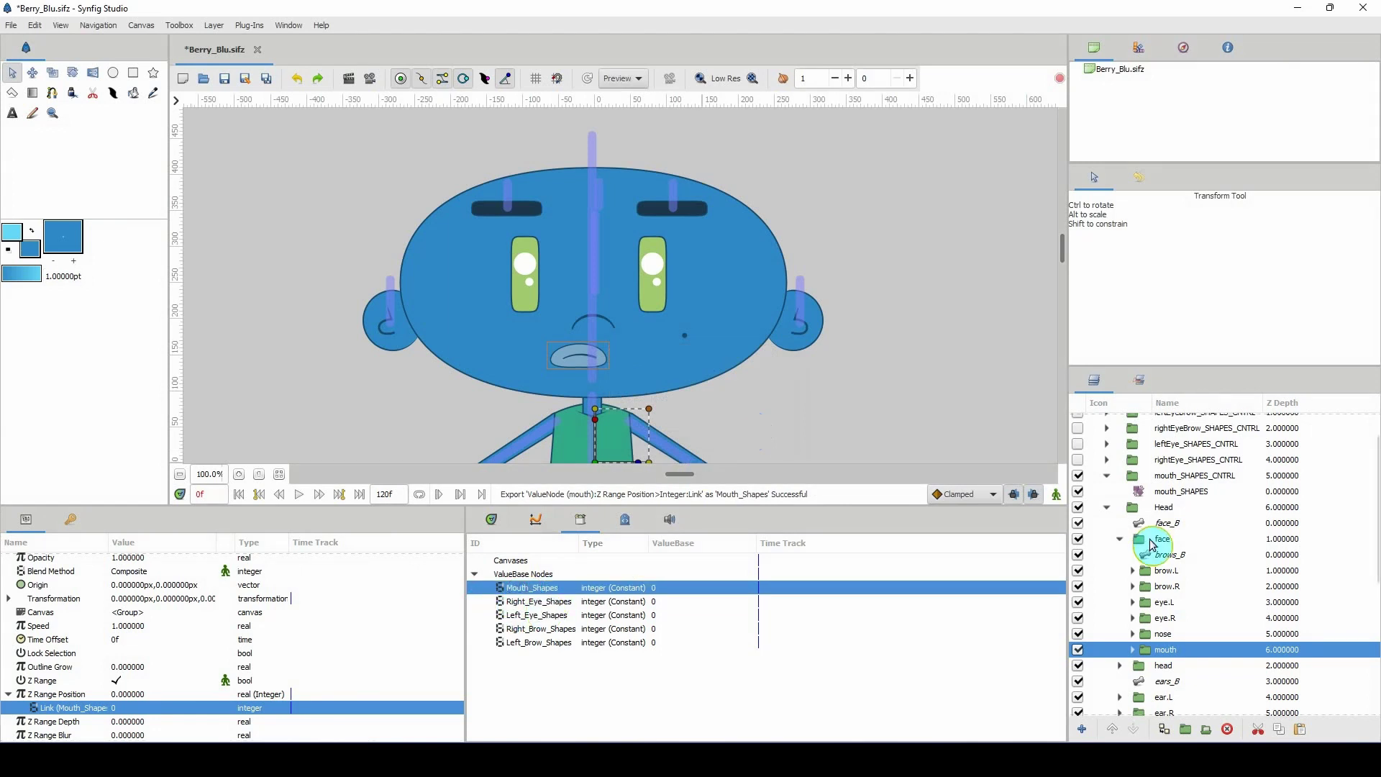
# Connect the inner integer link of the mouth_SHAPES Amount to the exported Mouth_Shapes value
pyautogui.click(1180, 494)
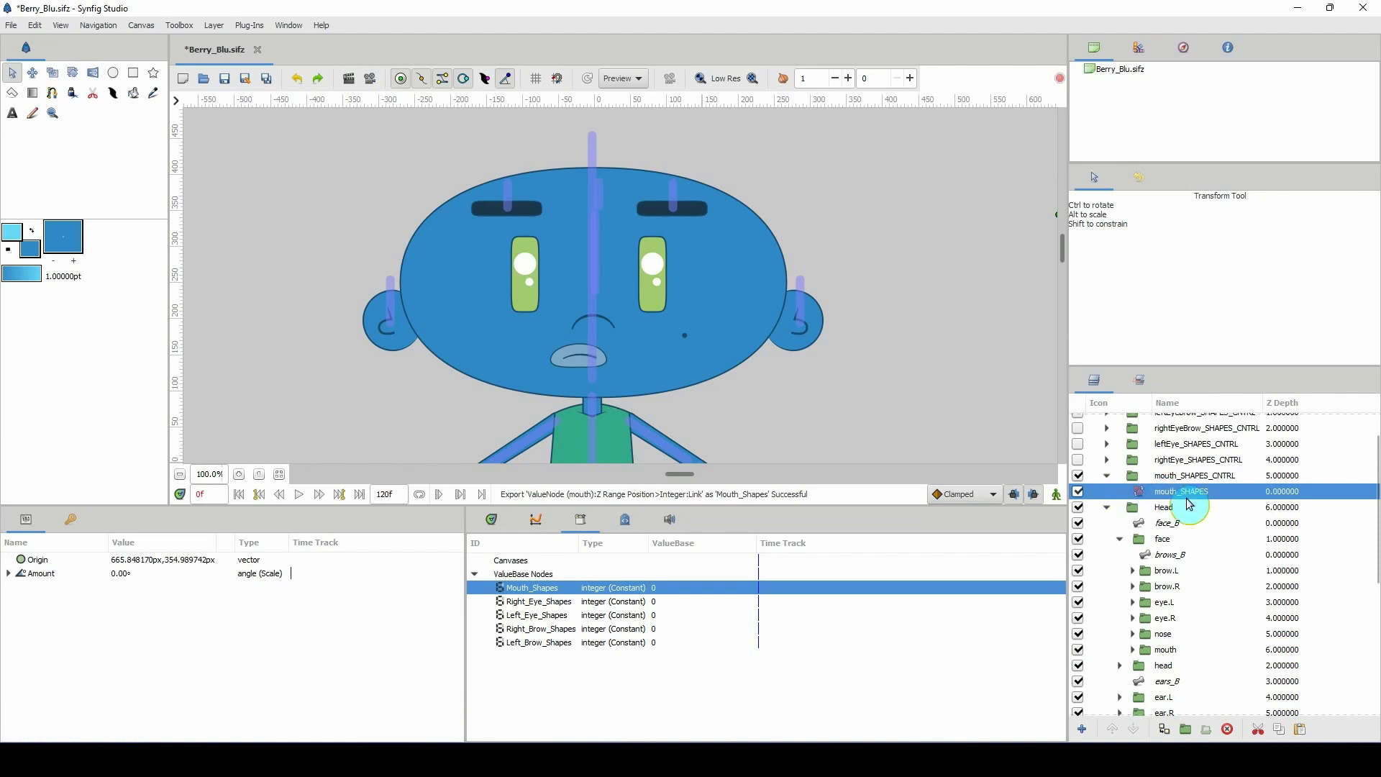
pyautogui.click(8, 574)
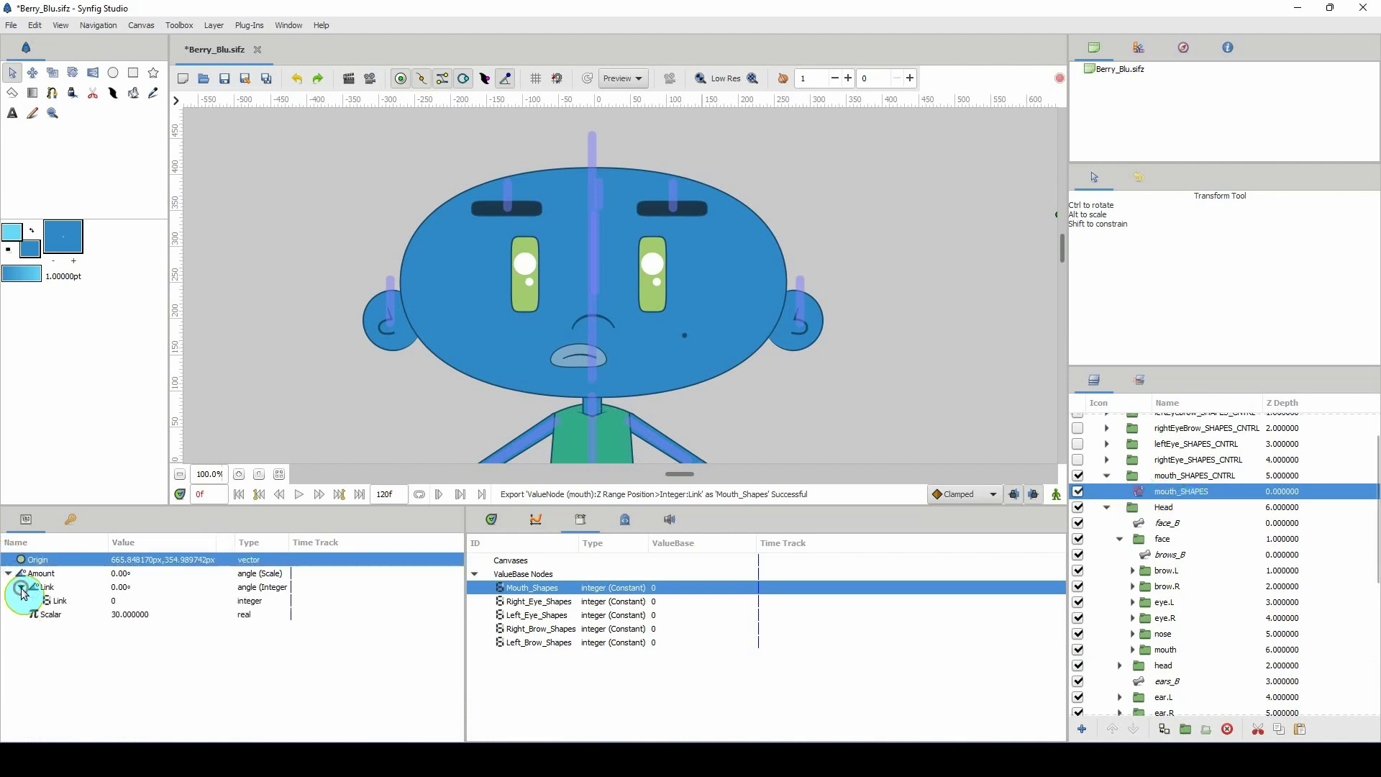
pyautogui.click(21, 587)
pyautogui.click(58, 600)
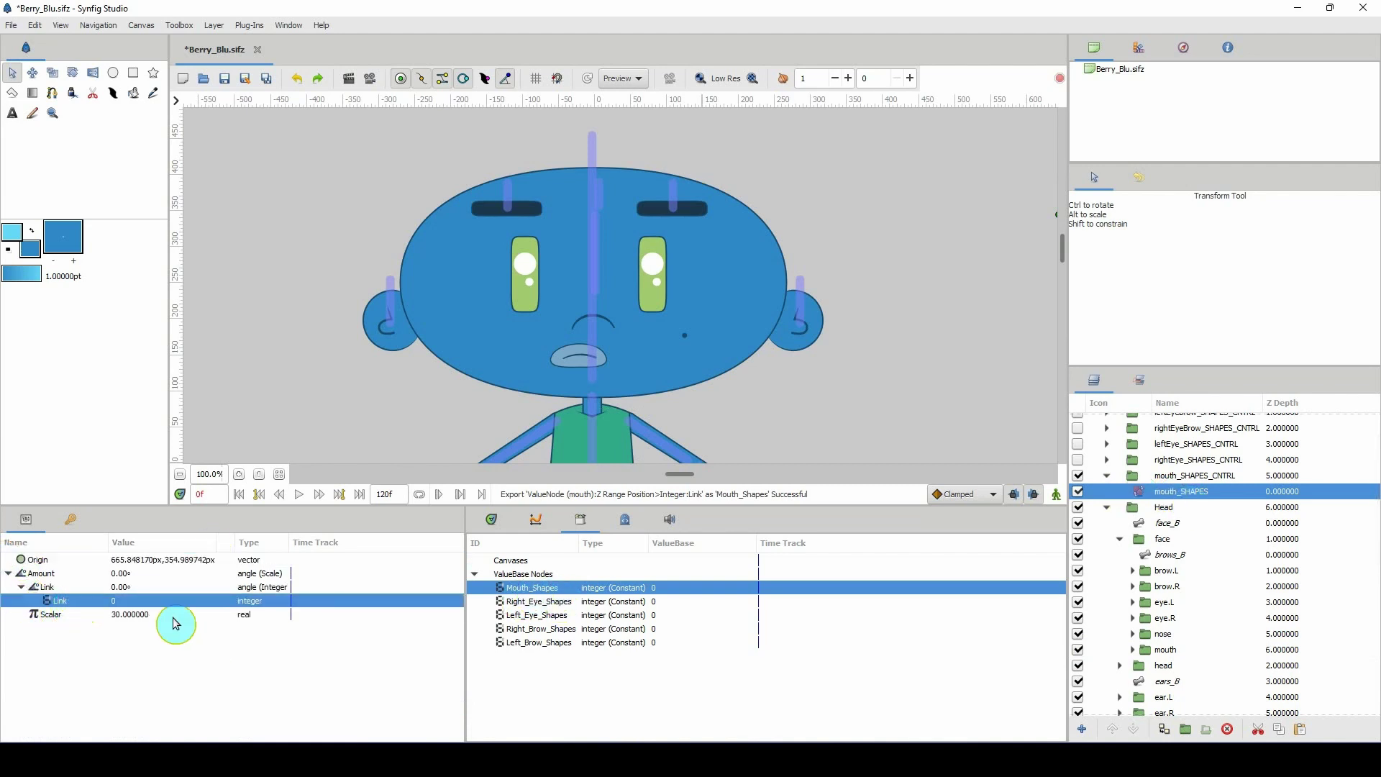
pyautogui.rightClick(152, 601)
pyautogui.click(186, 646)
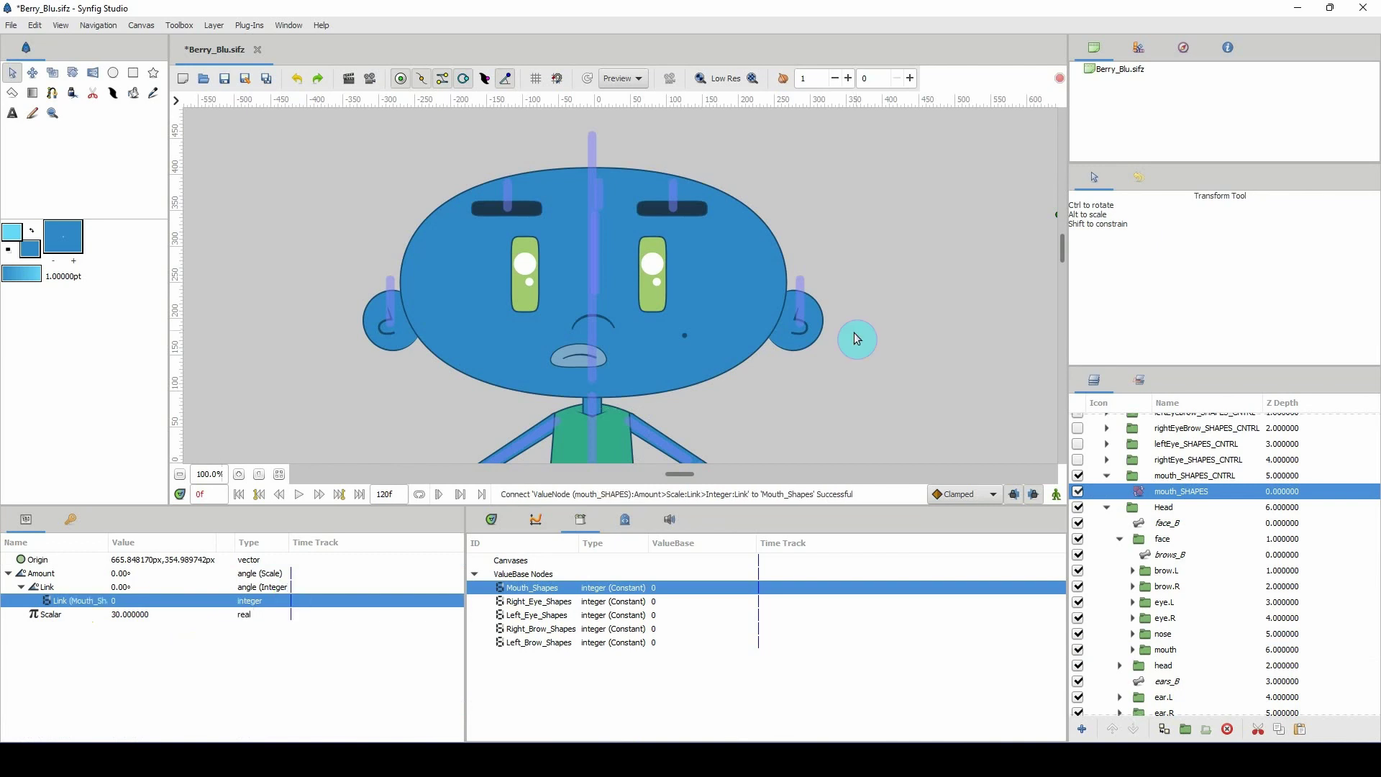
# Test the mouth_SHAPES rotation handle beside the head and undo the last test rotation
pyautogui.hscroll(5, 795, 321)
pyautogui.scroll(1, 795, 321)
pyautogui.moveTo(897, 247)
pyautogui.mouseDown()
pyautogui.moveTo(881, 238)
pyautogui.moveTo(881, 256)
pyautogui.mouseUp()
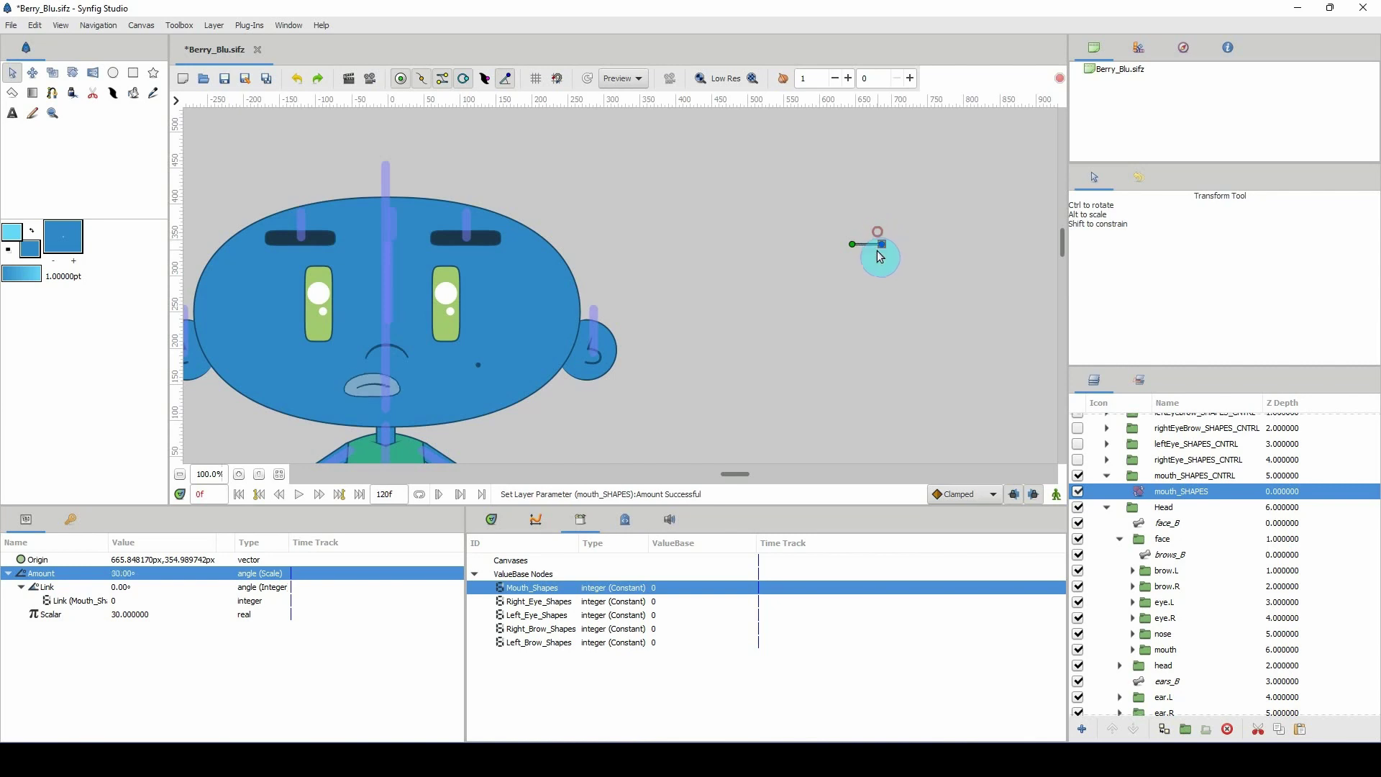
pyautogui.hscroll(-3, 823, 256)
pyautogui.scroll(-1, 823, 256)
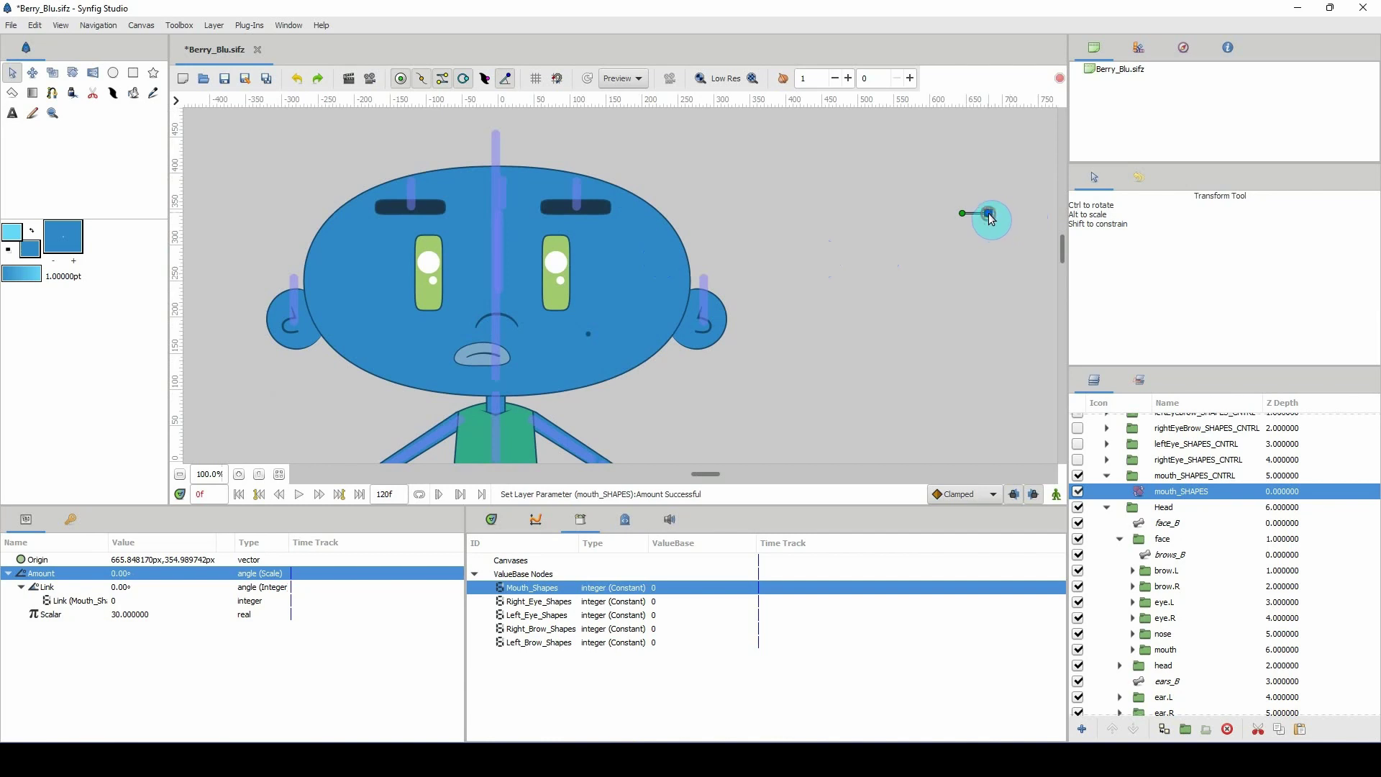
pyautogui.moveTo(991, 218); pyautogui.dragTo(990, 205)
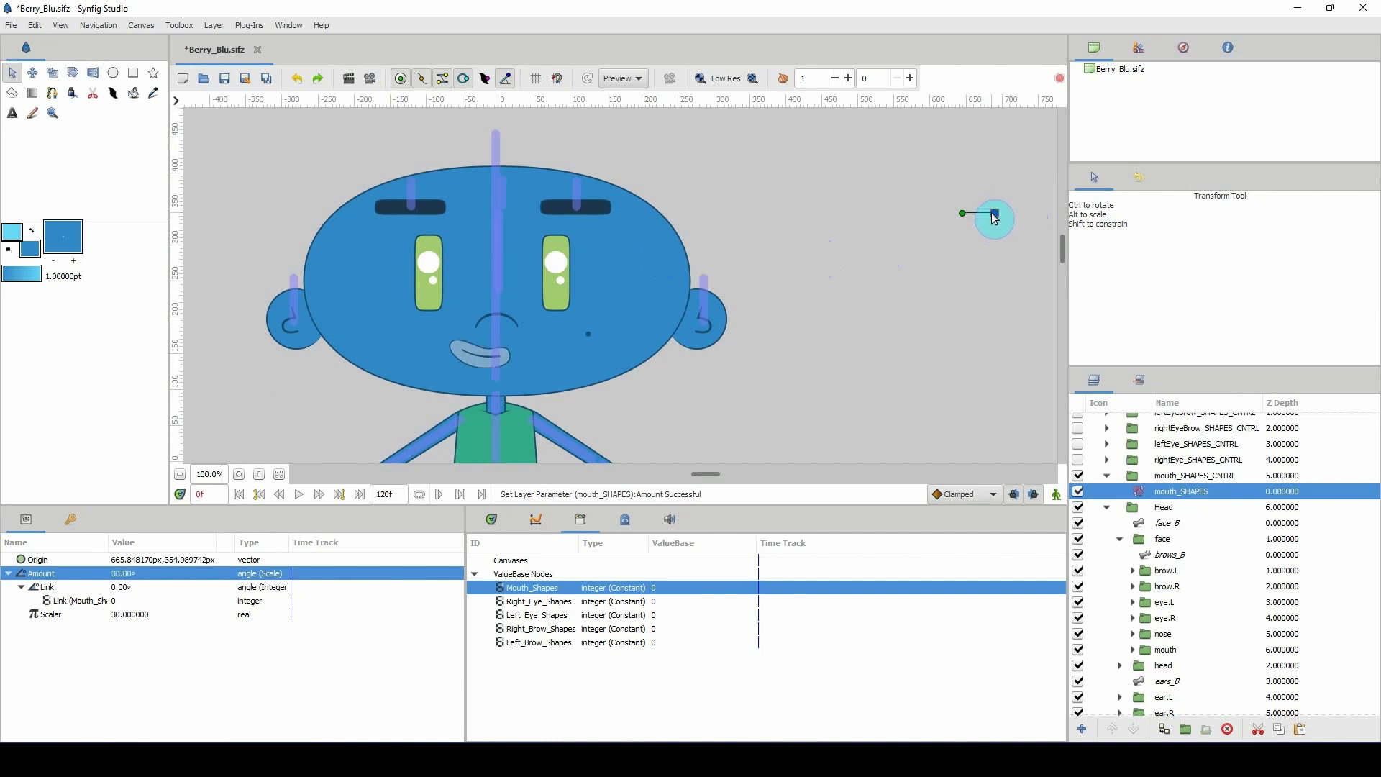
pyautogui.hotkey('ctrl', 'z')
# Collapse the Head and mouth_SHAPES_CNTRL groups in the layer list
pyautogui.scroll(-3, 209, 474)
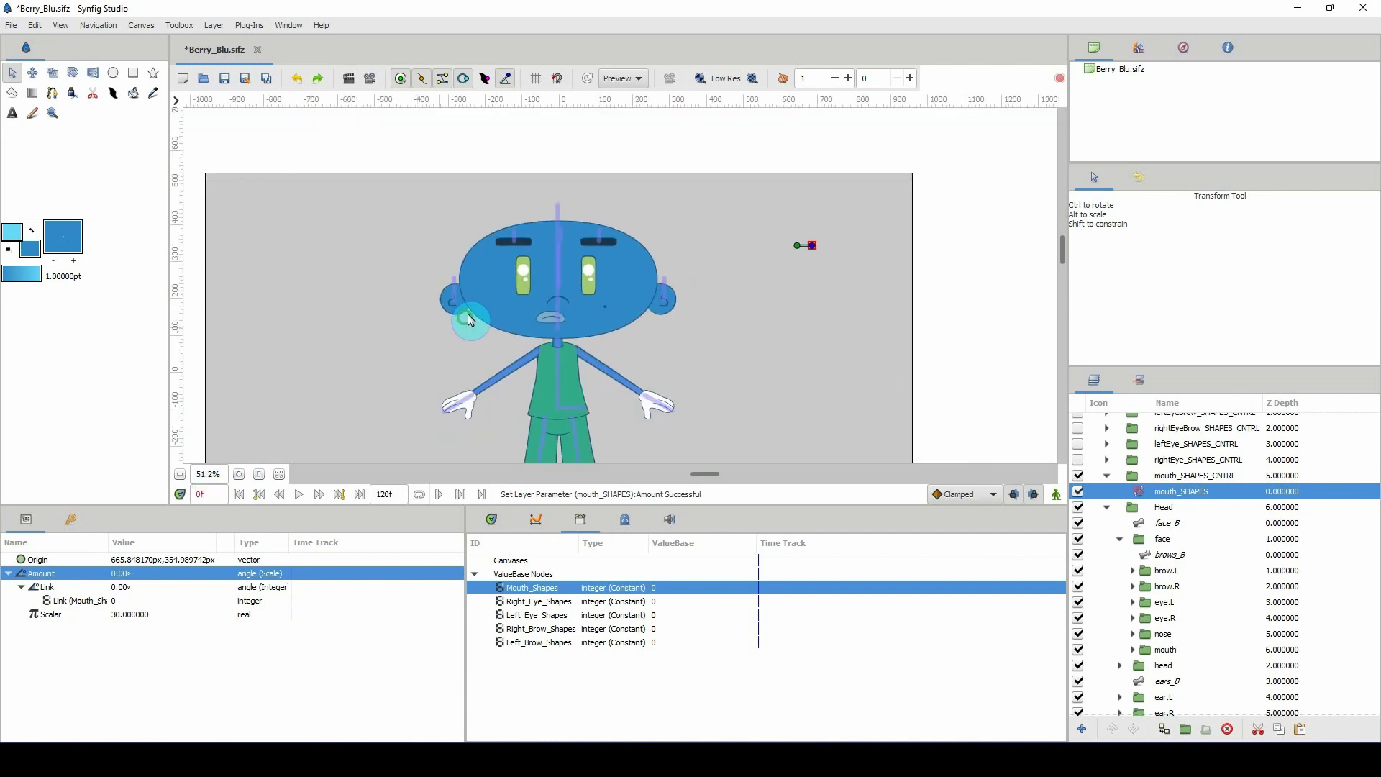
pyautogui.scroll(2, 210, 472)
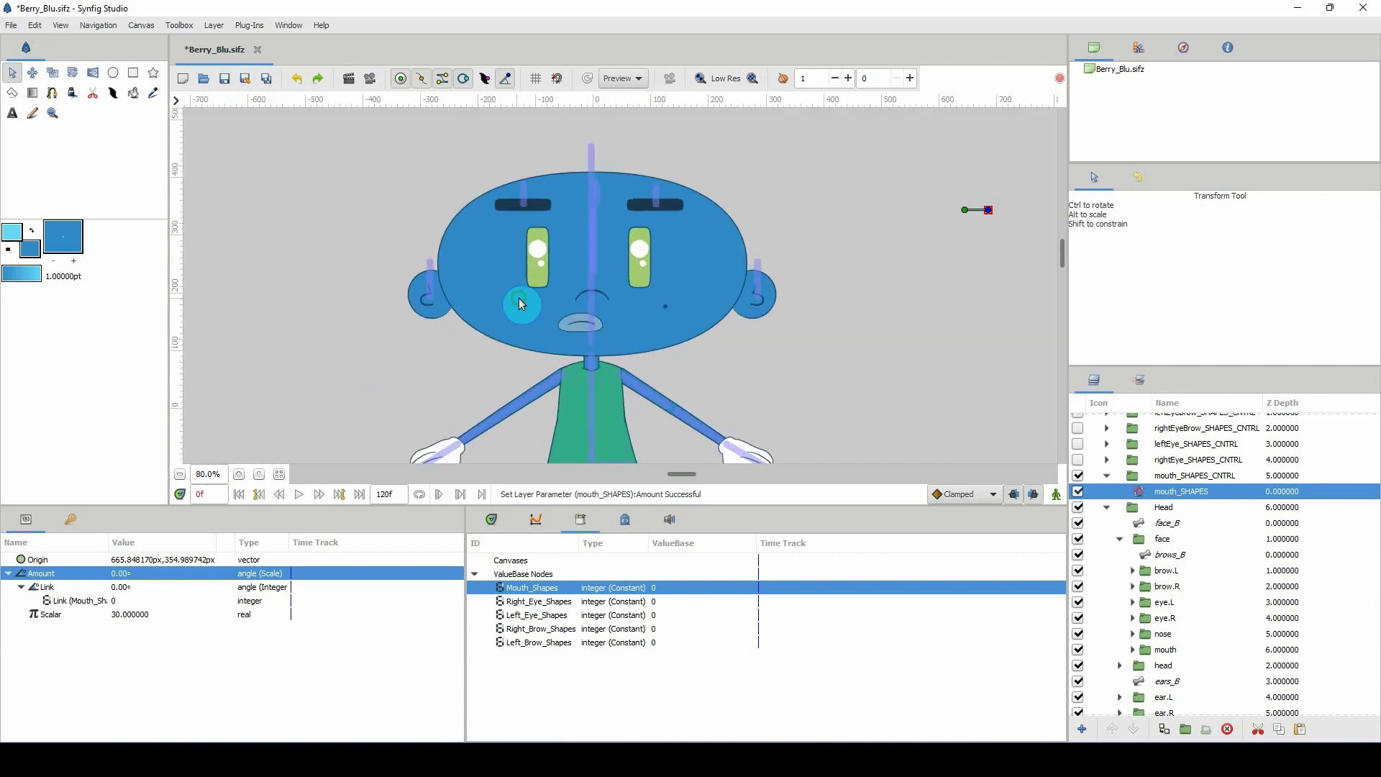
pyautogui.click(1106, 507)
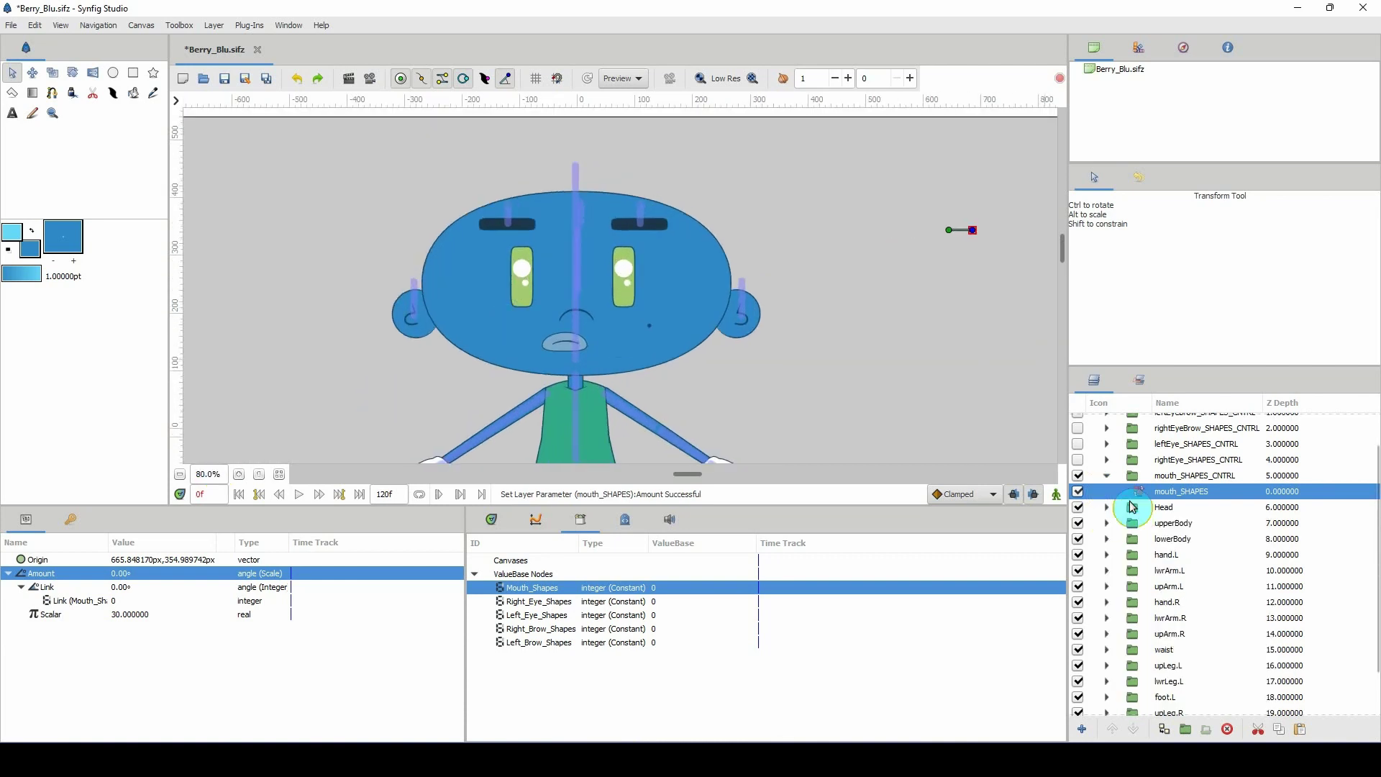
pyautogui.click(1106, 476)
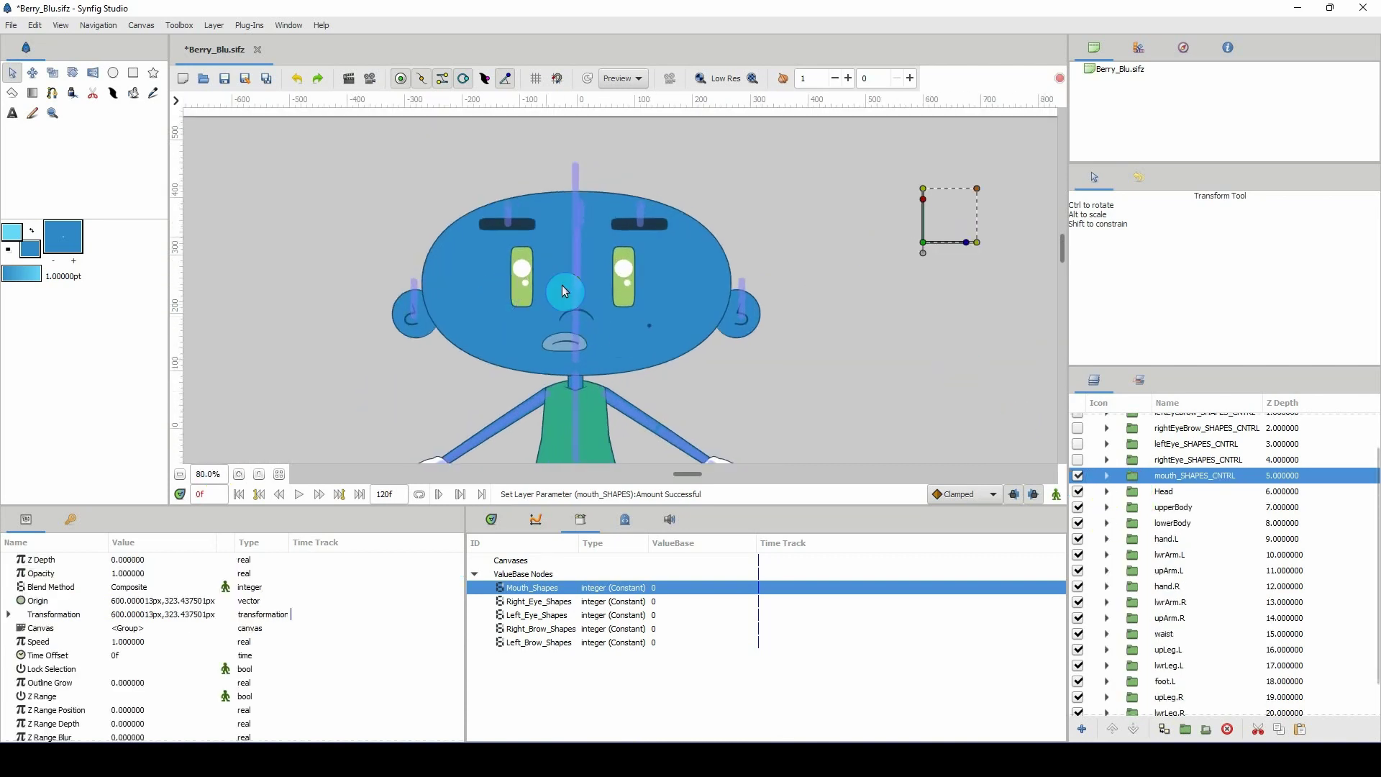
pyautogui.scroll(-2, 595, 293)
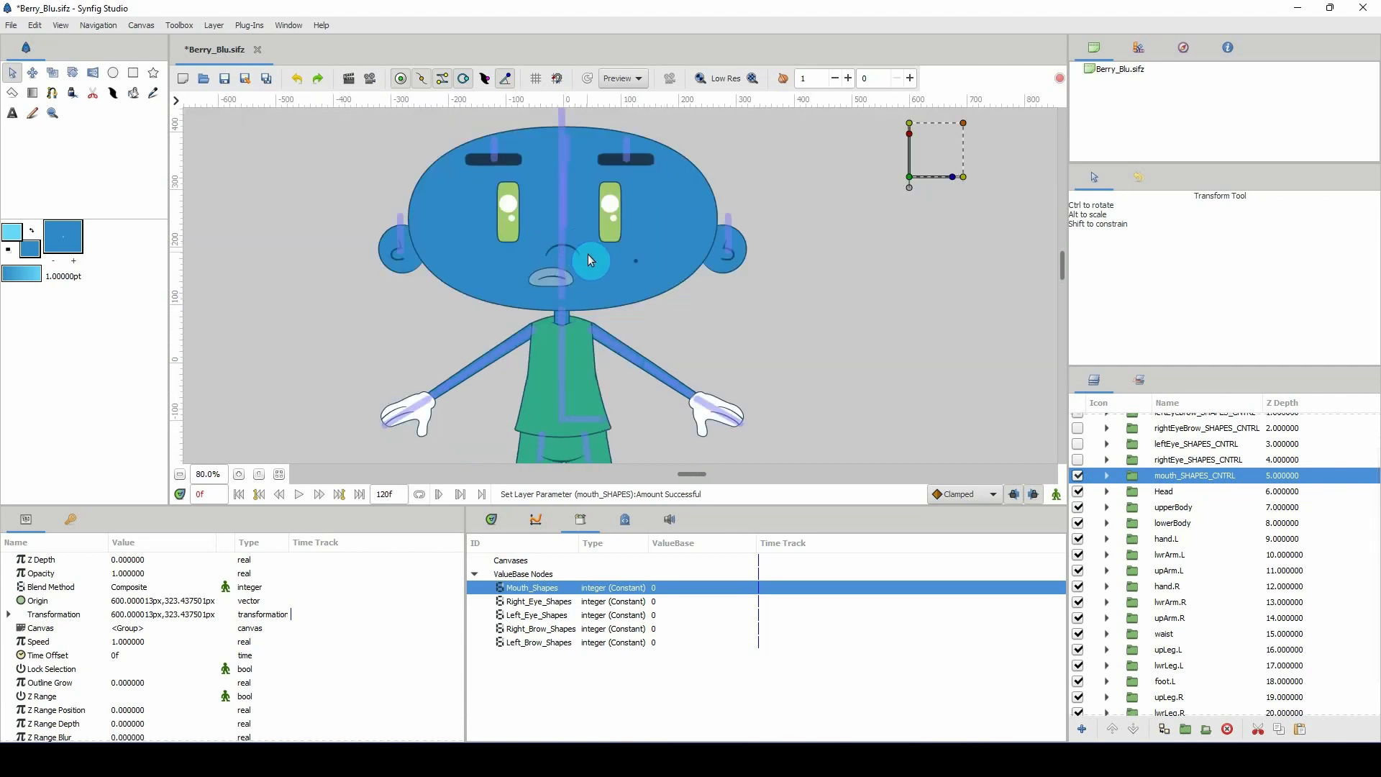